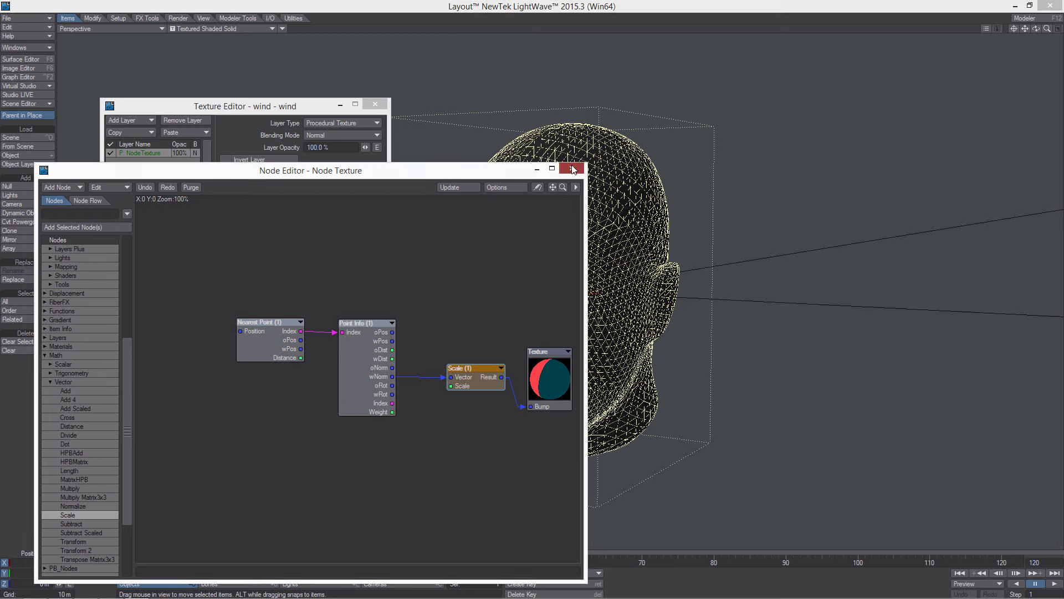
Step: Close the wind's texture and settings windows and add a particle emitter named Emitter with type HV Emitter
left_click(376, 104)
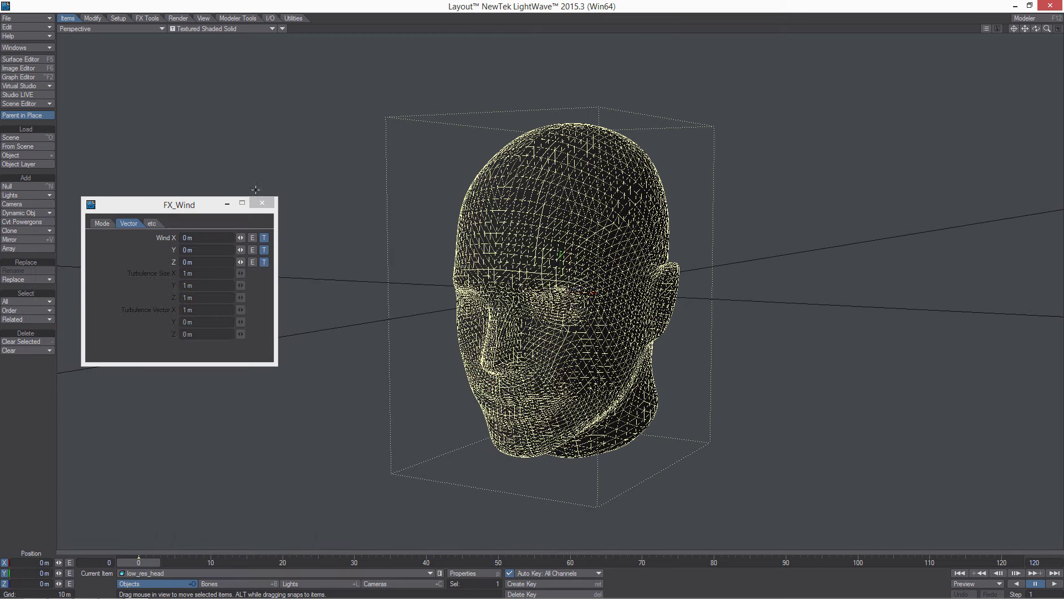
left_click(265, 203)
left_click(31, 216)
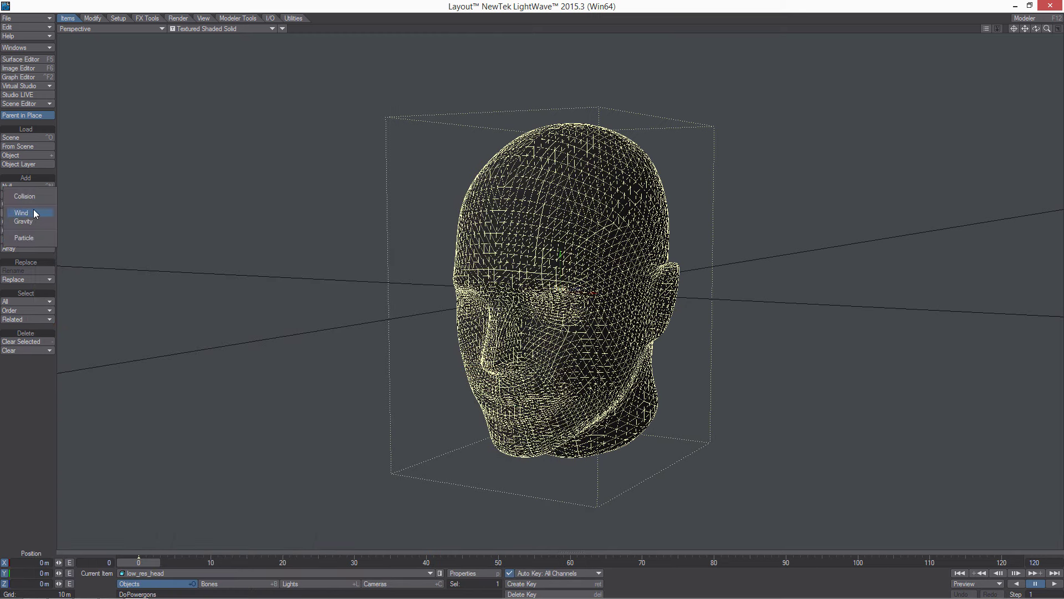
left_click(40, 238)
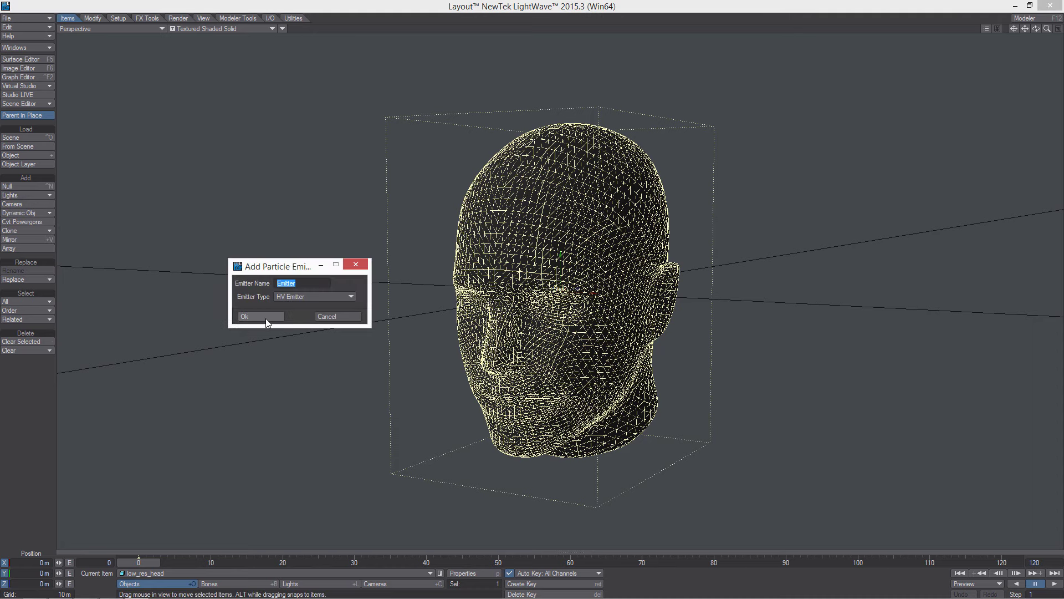
left_click(267, 318)
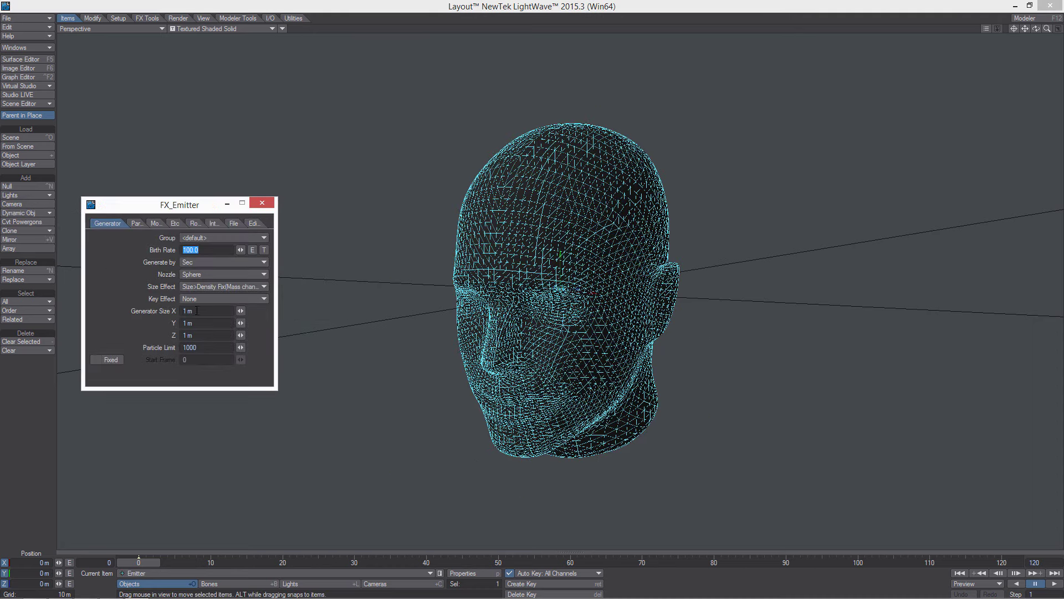
Step: Set the emitter's generator size to 10 mm in X and Y and 1 mm in Z
mouse_move(356, 249)
left_mouse_down("alt")
mouse_move(356, 227)
mouse_move(357, 244)
left_mouse_up("alt")
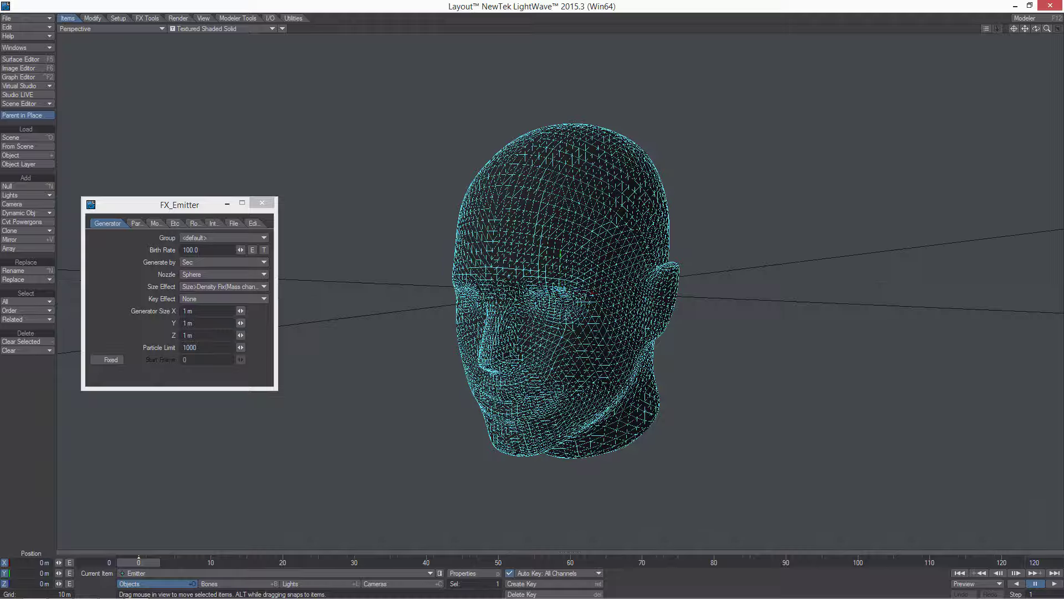
left_click(199, 311)
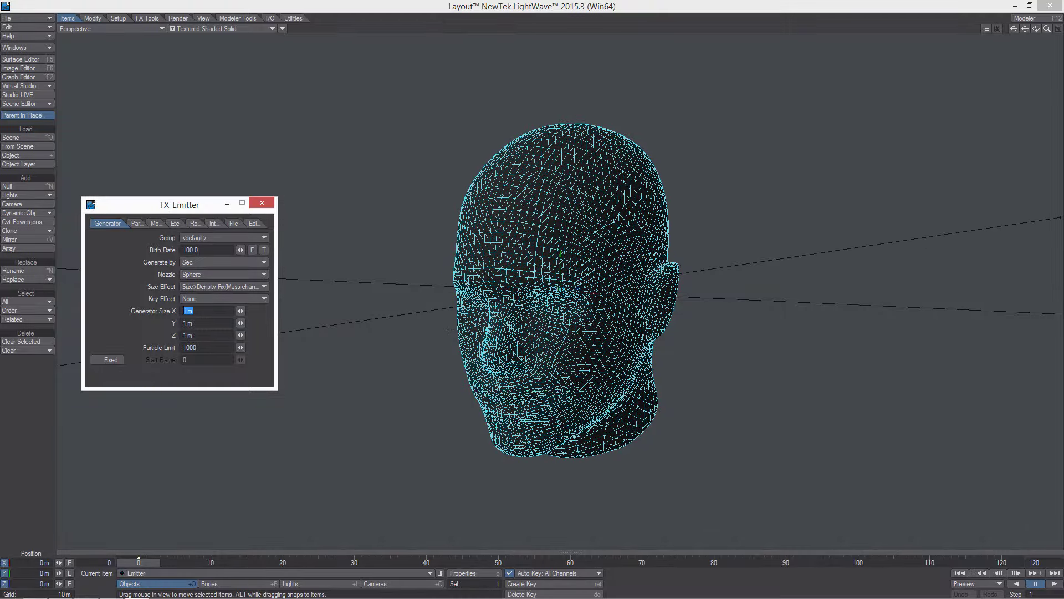
mouse_move(356, 301)
left_mouse_down("ctrl+alt")
mouse_move(411, 301)
mouse_move(372, 301)
left_mouse_up("ctrl+alt")
left_click(190, 311)
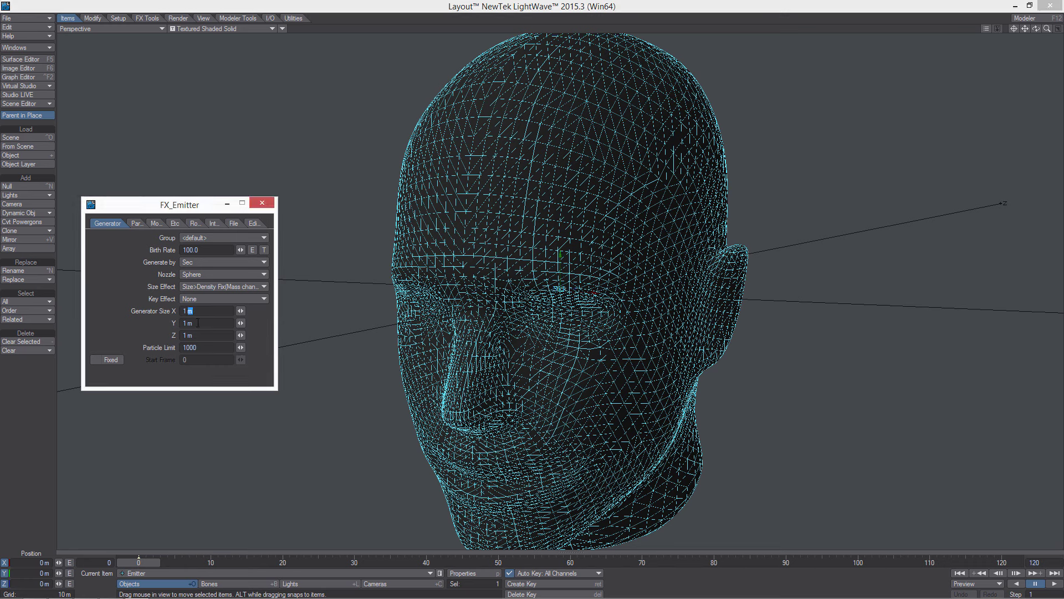
left_click(191, 335)
type("0")
key("Return")
type("110")
Step: Move the emitter in front of the head's face to about X 6.03 m and Z -14.66 m
mouse_move(518, 299)
left_mouse_down("alt")
mouse_move(652, 307)
mouse_move(466, 304)
mouse_move(518, 301)
left_mouse_up("alt")
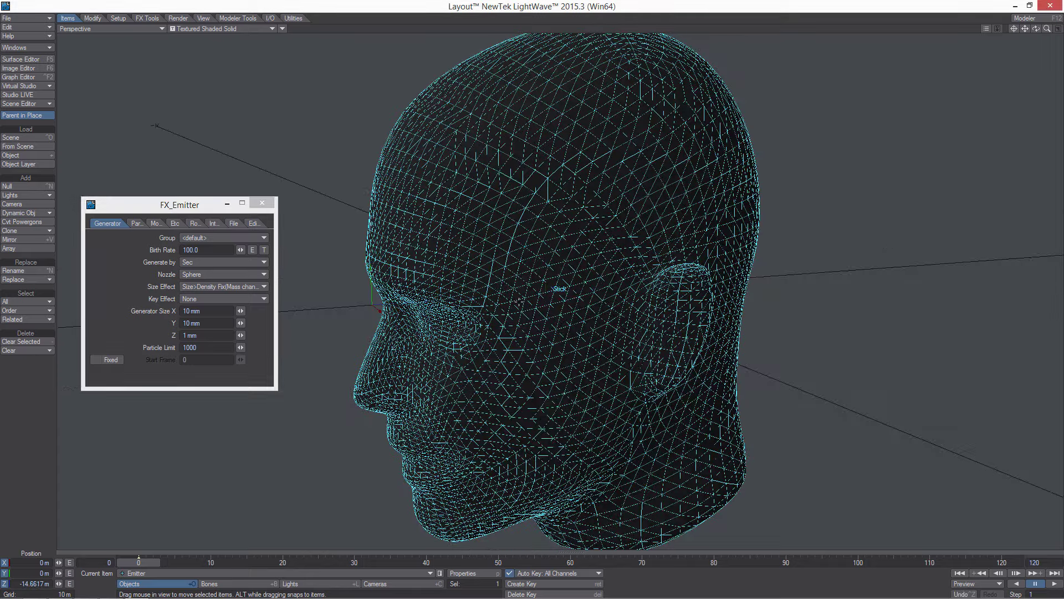
left_click_drag(380, 312, 288, 339)
key("1")
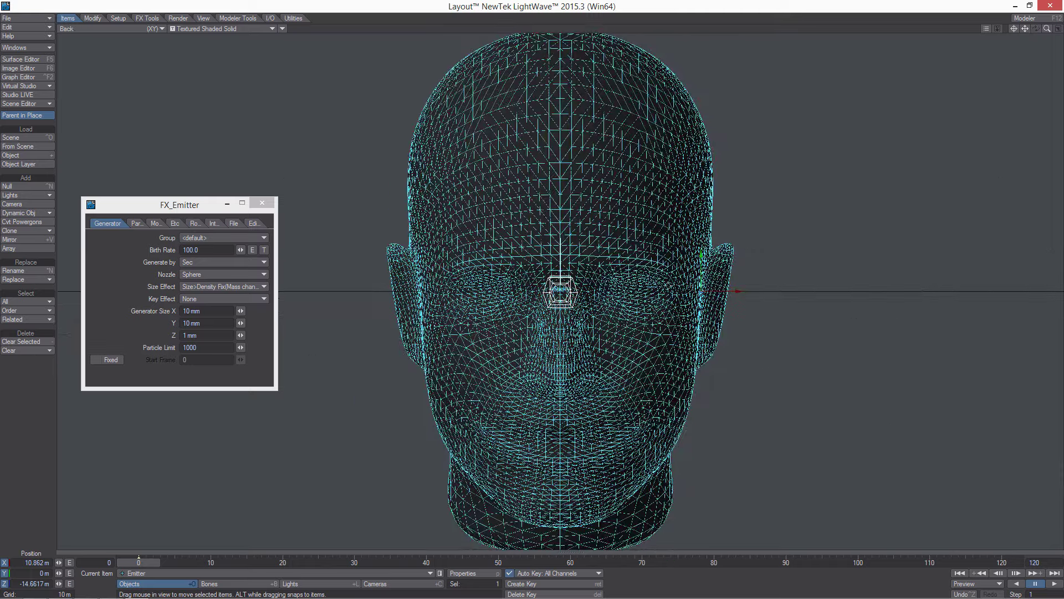
left_click_drag(736, 292, 671, 293)
Step: Select the camera and move it away from the head to about X -176.4 m
key("Up")
key("shift+c")
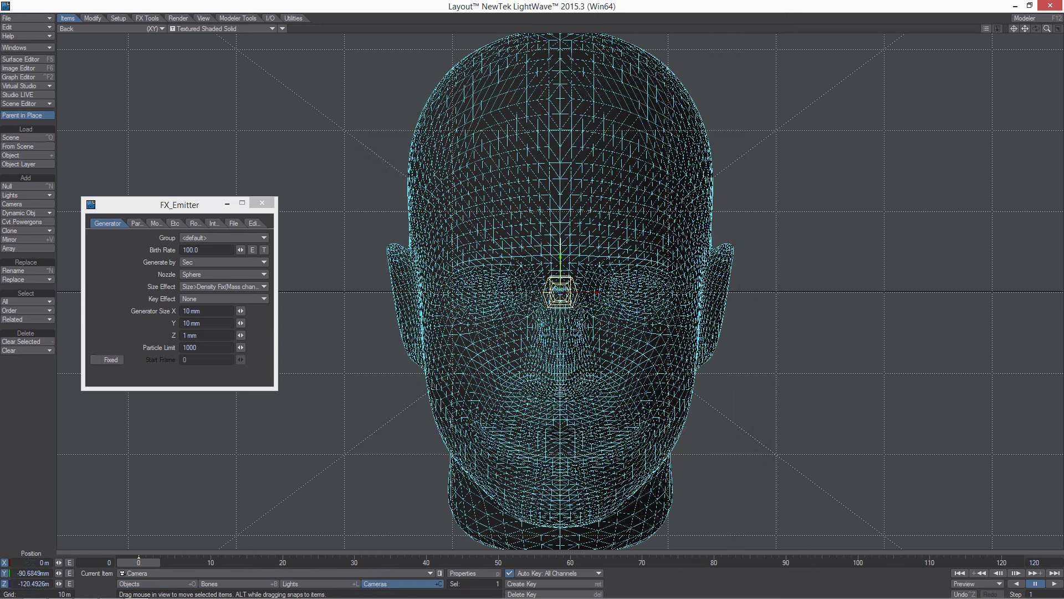
left_click_drag(560, 292, 222, 292)
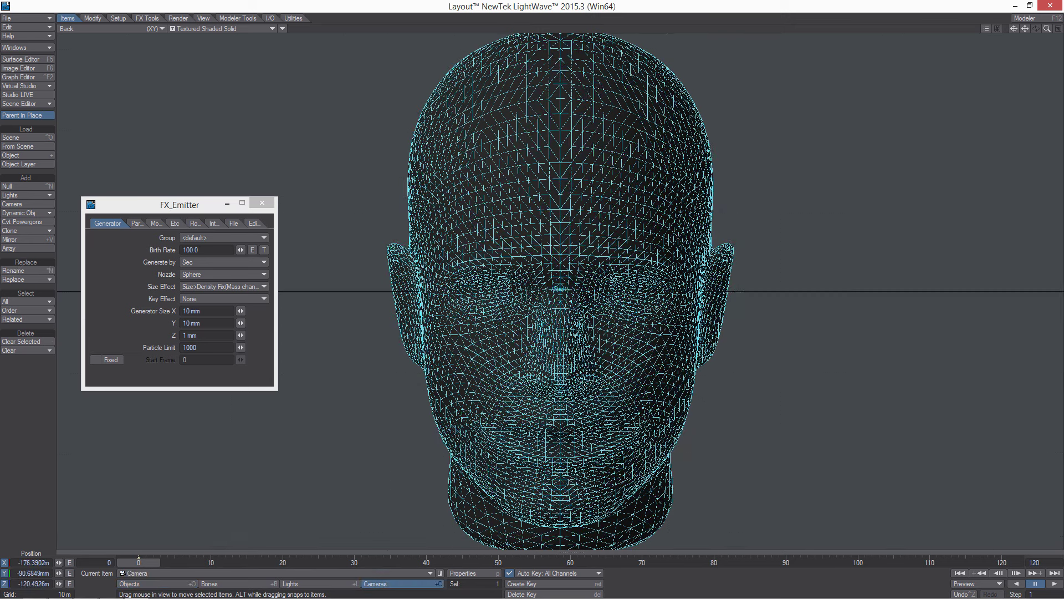
Step: Reselect the emitter and align it with the eye at about X 5.50 m
left_click(171, 583)
scroll(279, 472, "up", 2)
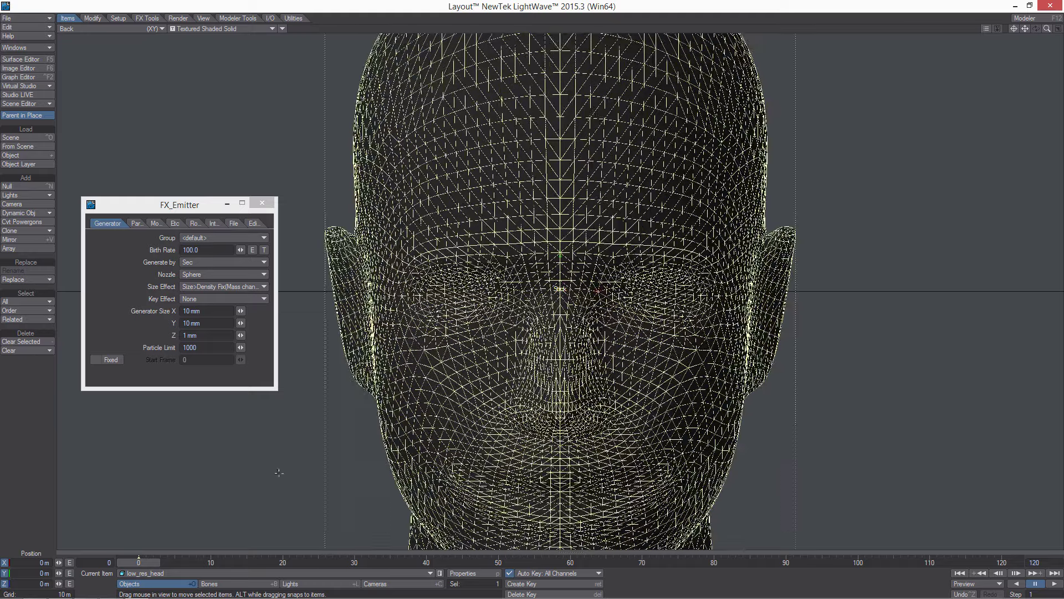
key("Down")
key("Down")
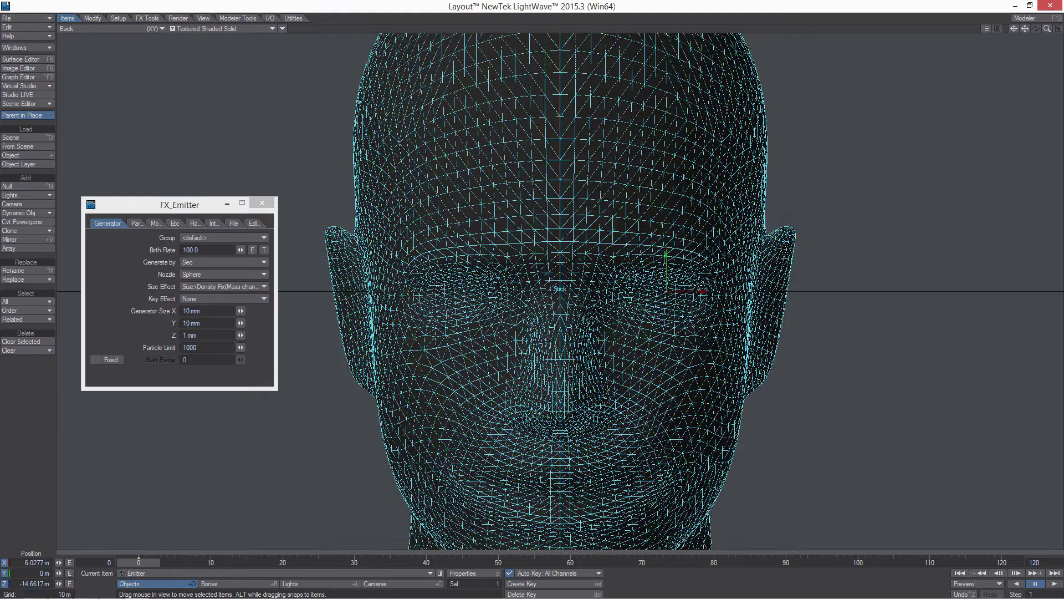
scroll(559, 291, "up", 3)
left_click_drag(871, 287, 846, 289)
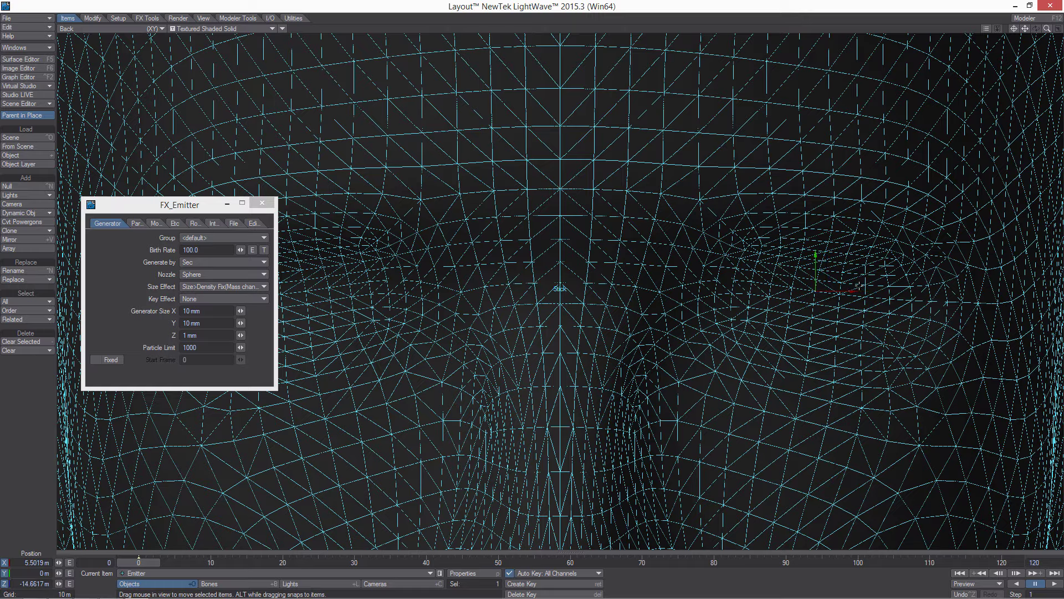
Step: Move the emitter closer to the eye at about Z -12.10 m and set generator size X and Y to 100 mm
key("4")
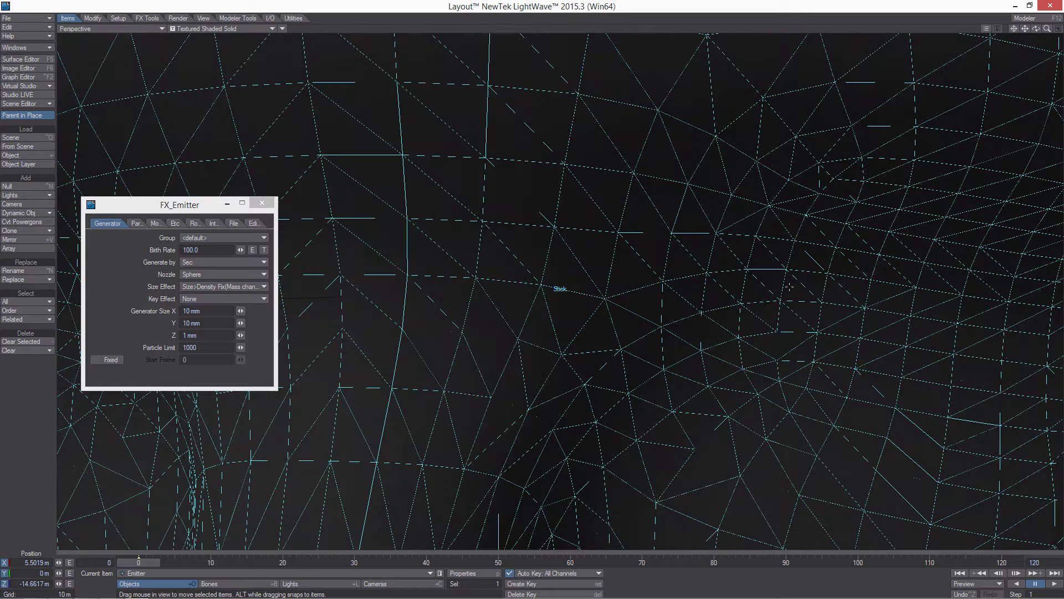
scroll(790, 287, "down", 5)
left_click_drag(789, 286, 574, 301, "alt")
scroll(707, 288, "up", 5)
scroll(770, 301, "up", 3)
scroll(560, 304, "up", 3)
left_click(187, 311)
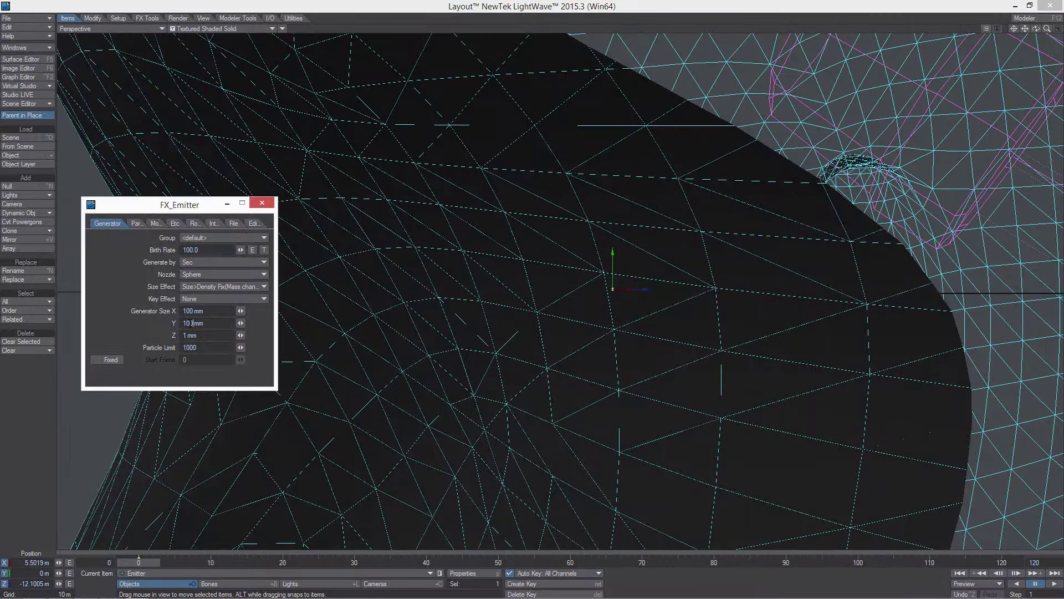
left_click_drag(146, 562, 143, 562)
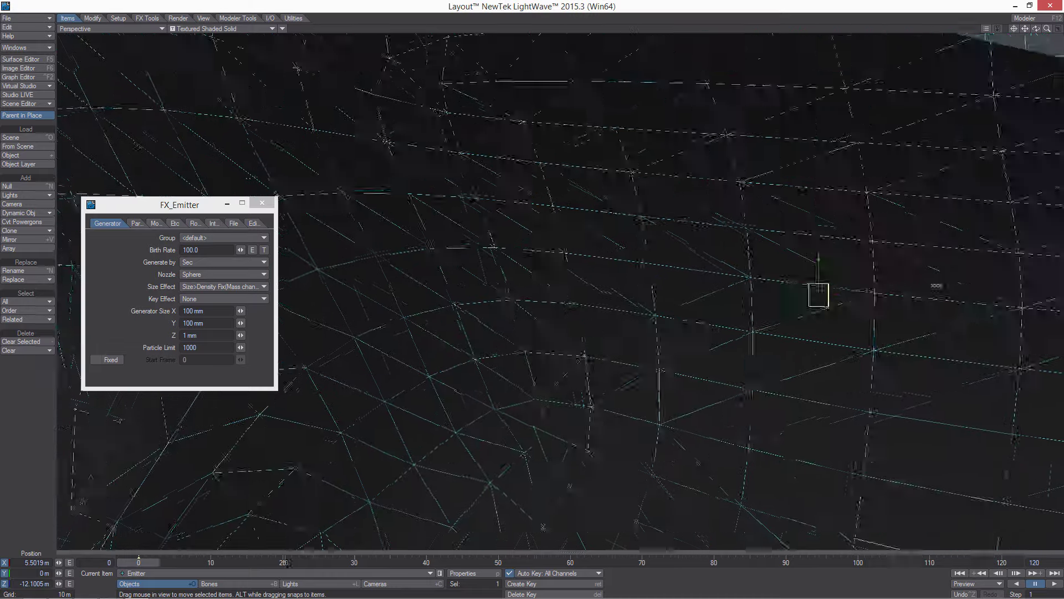
Step: Bring the emitter against the eye socket's surface at about Z -11.60 m and reduce the grid size to 200 mm
left_click_drag(568, 301, 577, 327, "alt")
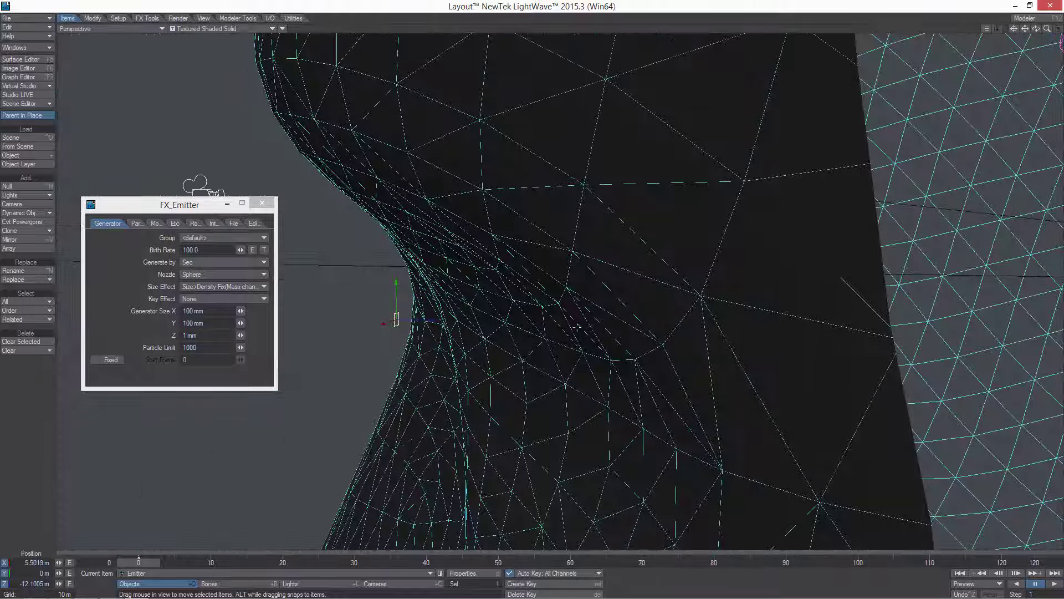
left_click_drag(429, 323, 478, 323)
key("bracketleft")
key("bracketleft")
key("bracketleft")
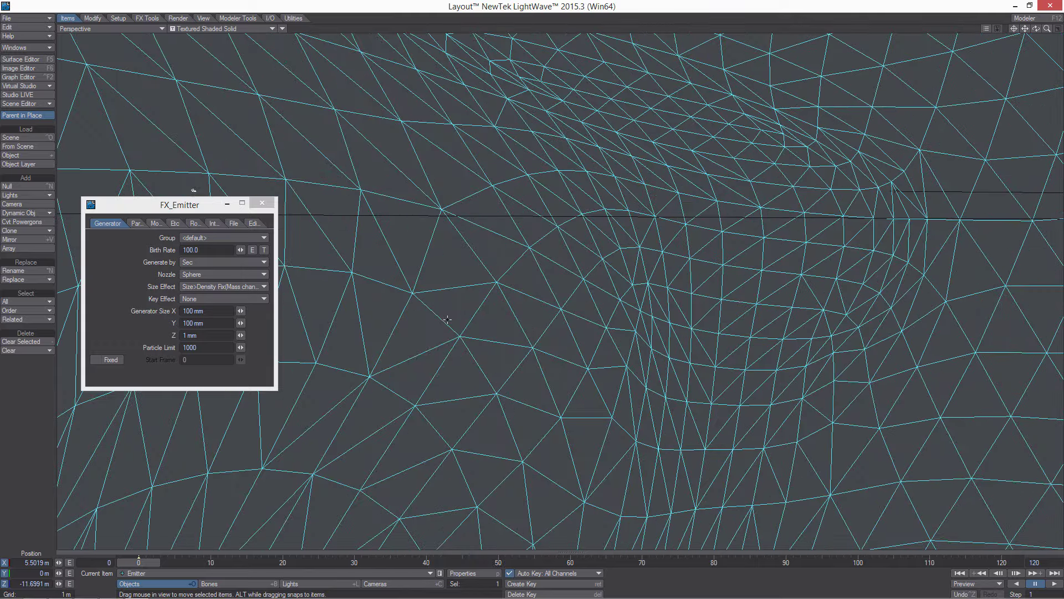
scroll(447, 319, "up", 3)
left_click_drag(654, 293, 493, 286, "alt")
scroll(543, 341, "up", 3)
Step: Rotate the emitter's heading to about -26° to follow the eye socket's surface, and return to the move mode
key("y")
left_click_drag(454, 342, 406, 326)
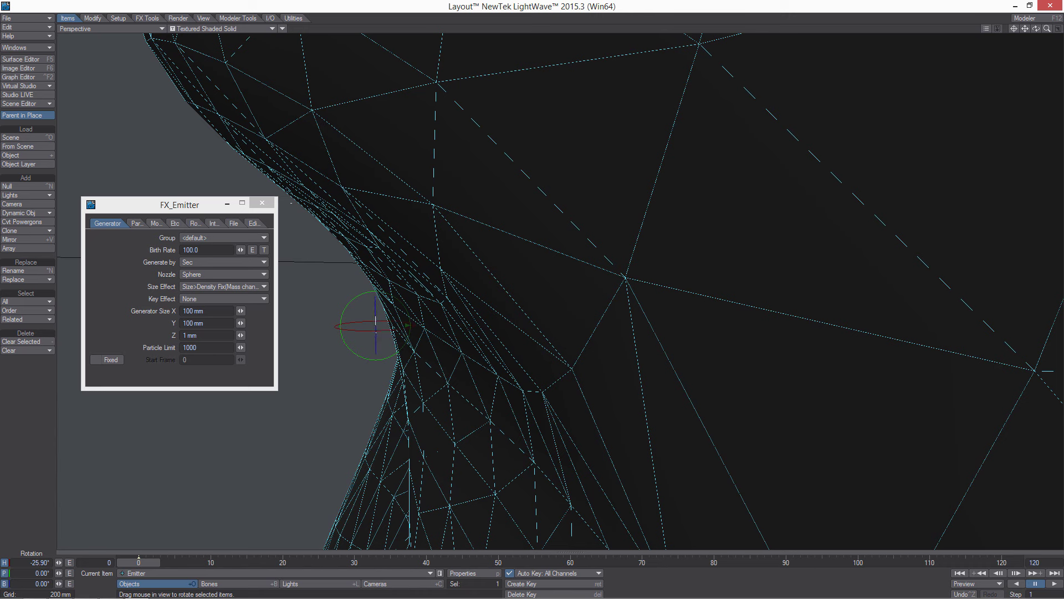
left_click_drag(408, 325, 407, 321)
left_click_drag(409, 326, 637, 293, "alt")
key("t")
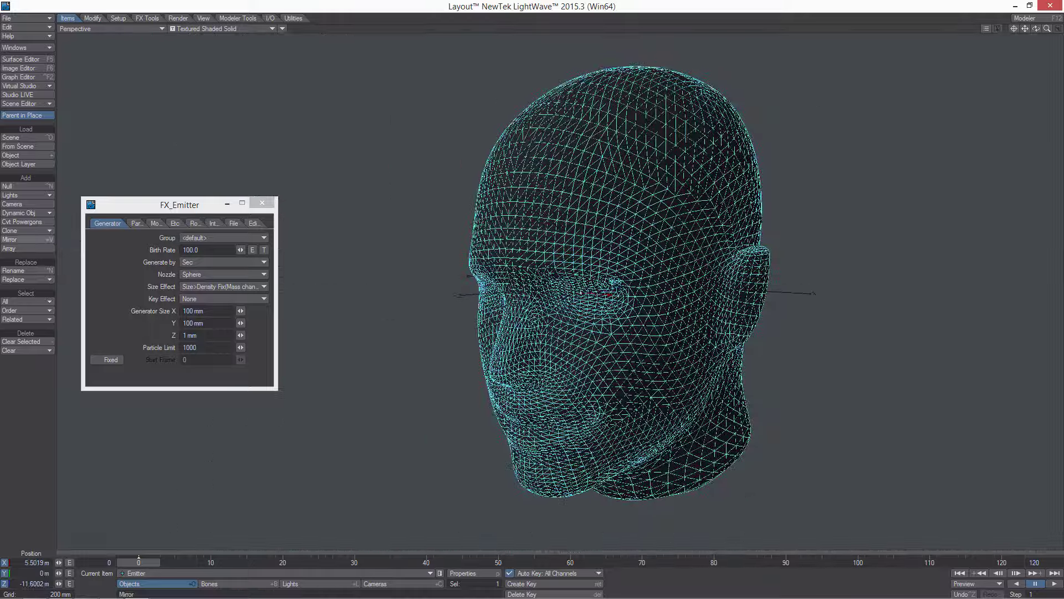
Step: Set the particles' life time to 0, size to 0.1 and resistance to 3.0, and enable Show Size and Output Size
left_click(136, 222)
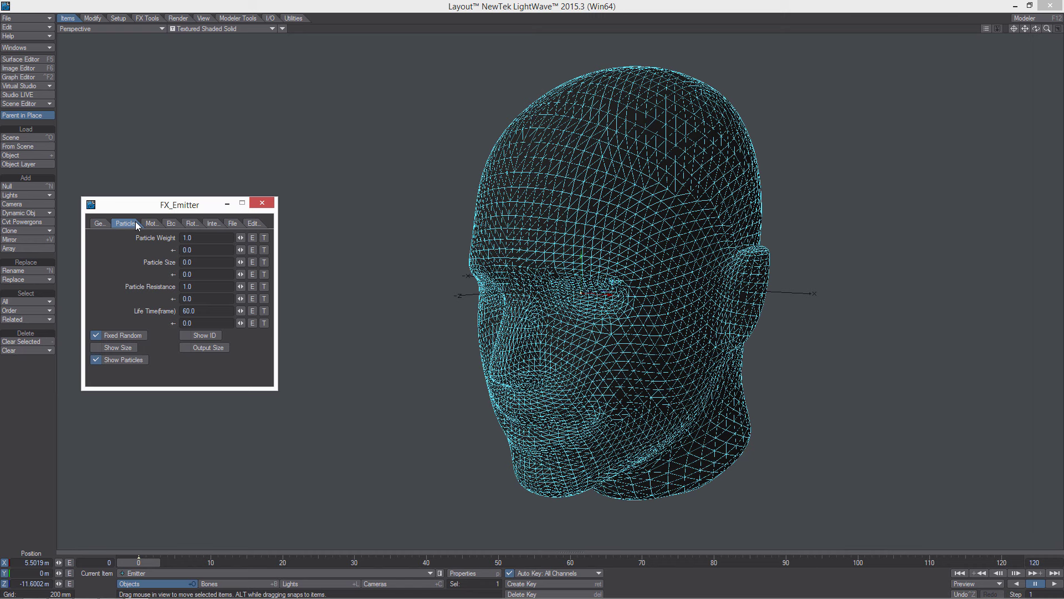
left_click(189, 311)
type("0")
key("Return")
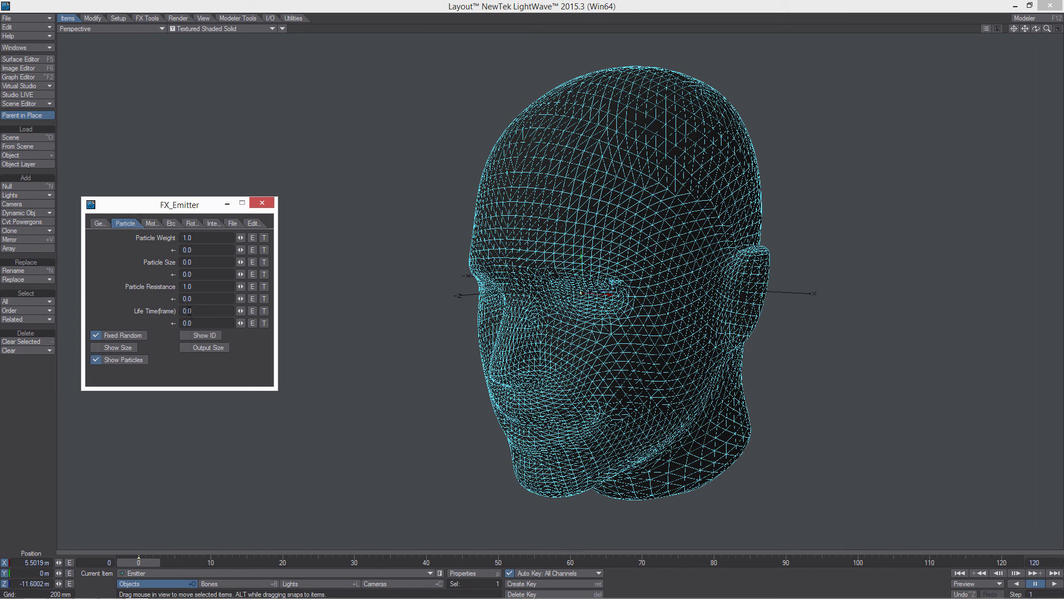
left_click(96, 348)
left_click(191, 349)
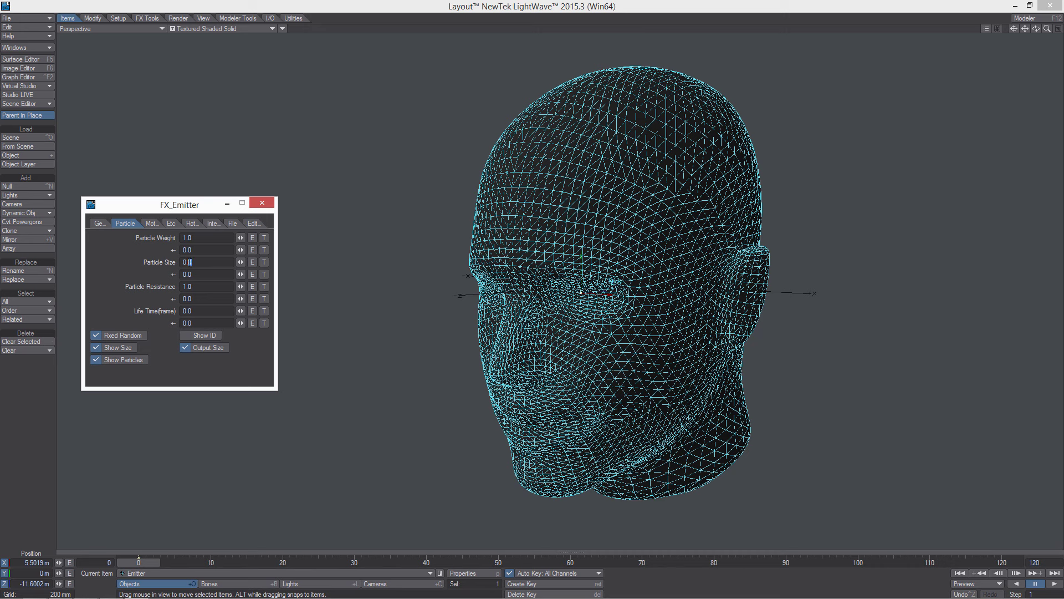
type("13.0")
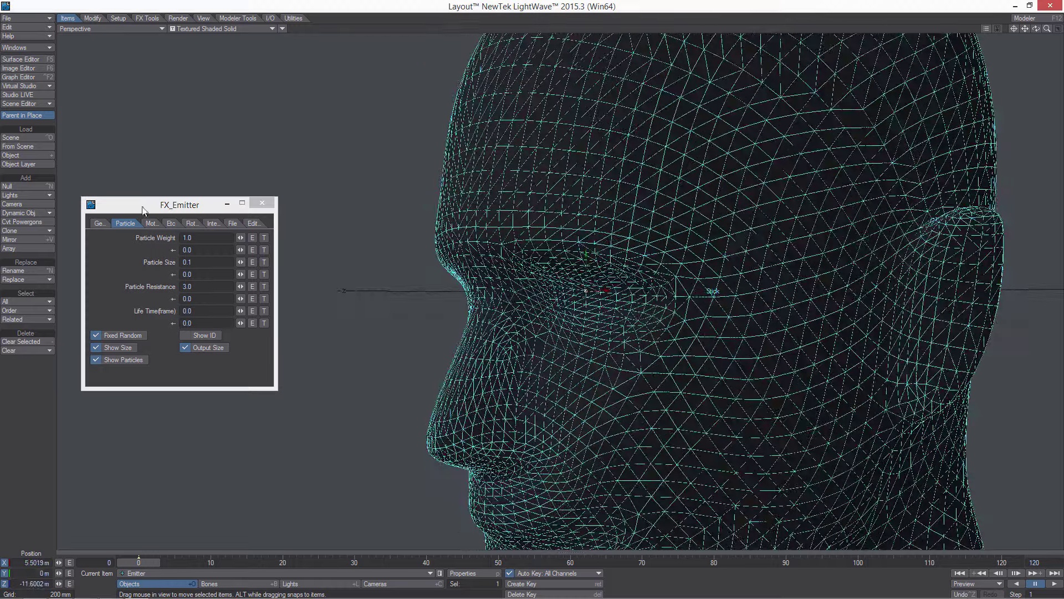
Step: Set the emitter's self interaction and interaction to Push with a force of 400%
left_click(146, 223)
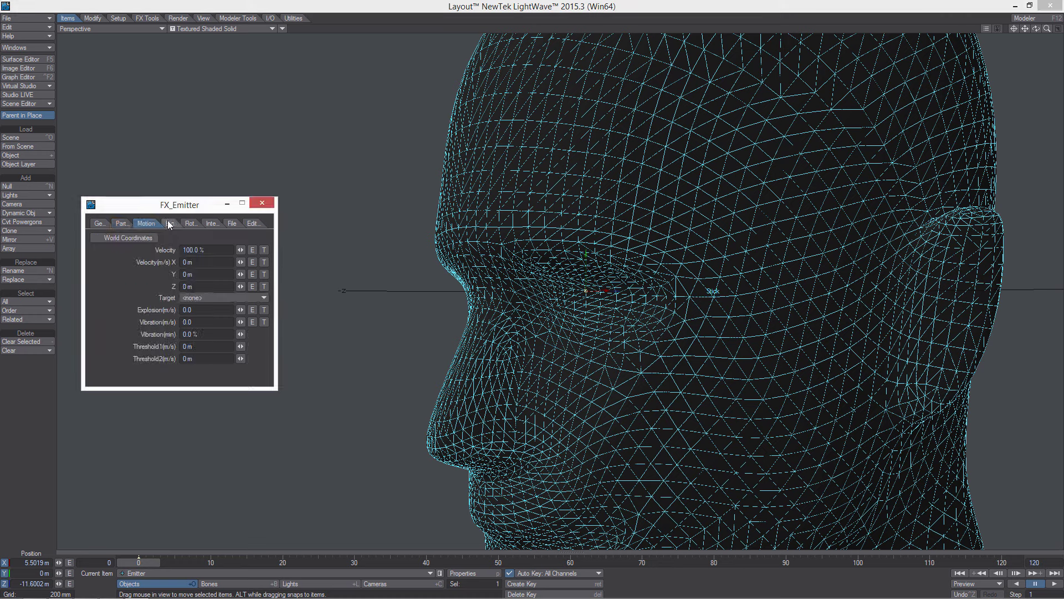
left_click(169, 223)
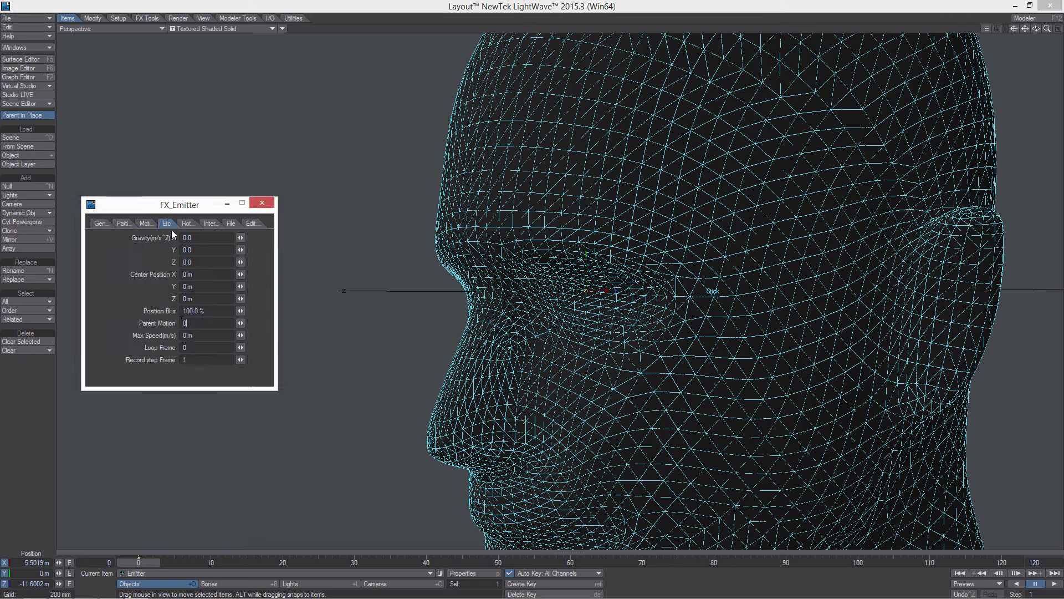
left_click(187, 224)
left_click(214, 223)
left_click(211, 238)
left_click(216, 247)
left_click(219, 251)
left_click(221, 257)
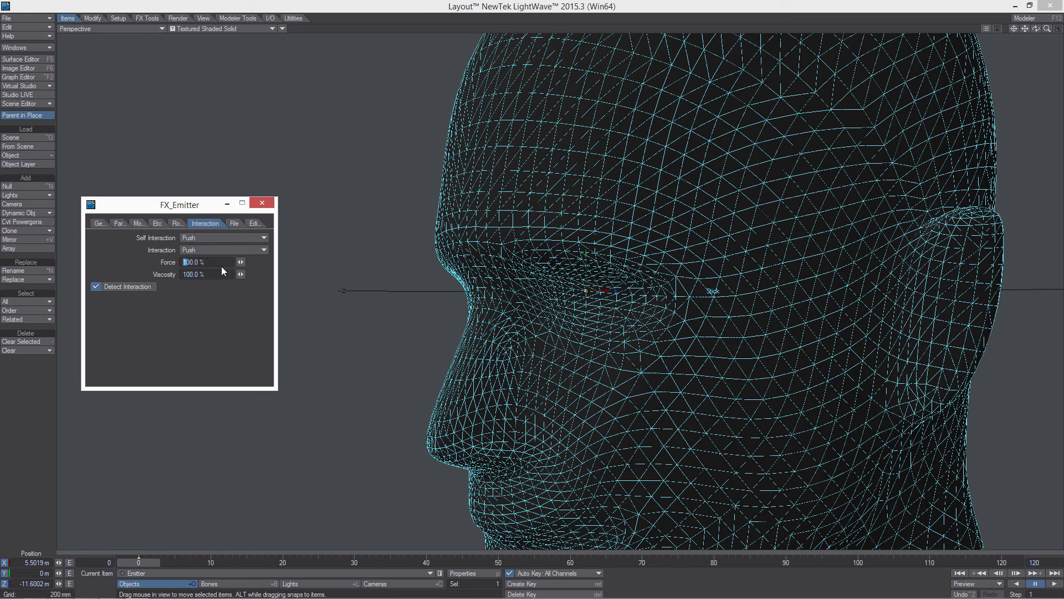
type("4")
Step: Open the emitter's object properties, calculate its particle dynamics and interrupt the simulation partway
mouse_move(546, 185)
left_mouse_down("alt")
mouse_move(629, 186)
mouse_move(565, 186)
left_mouse_up("alt")
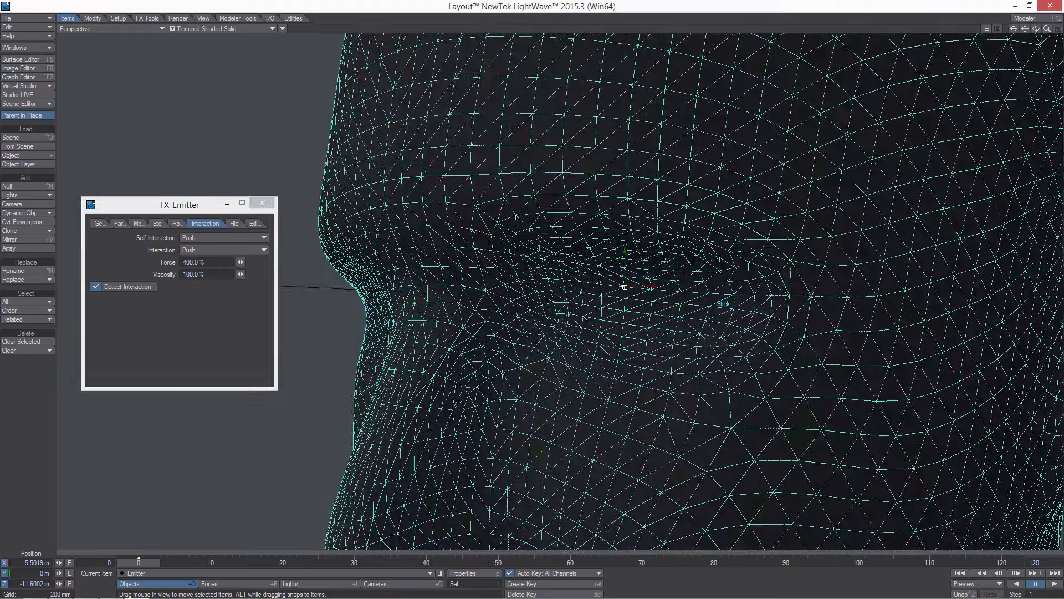
left_click(262, 202)
key("p")
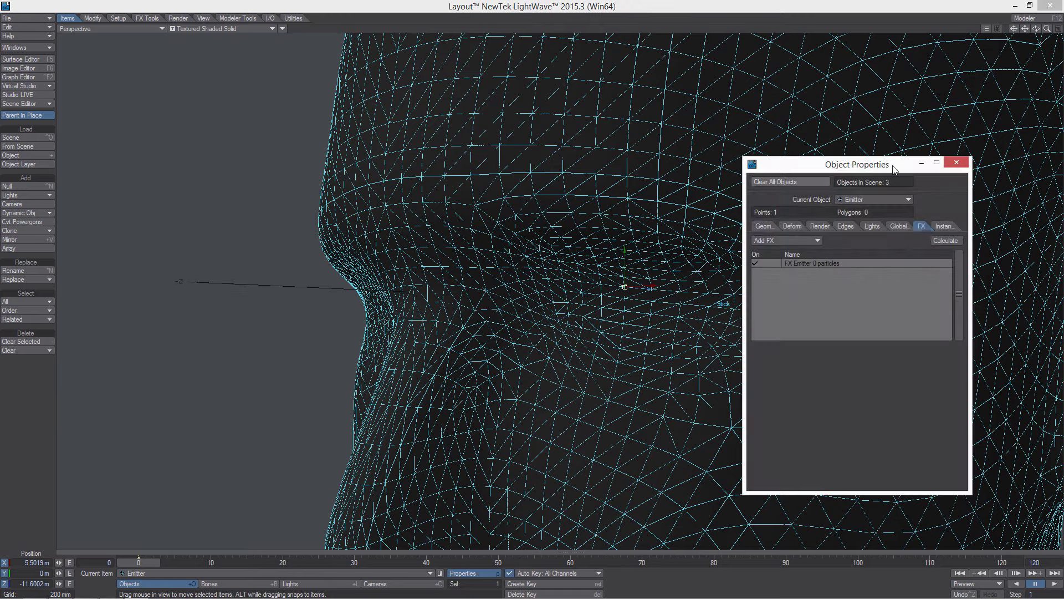
left_click(844, 262)
left_click(946, 240)
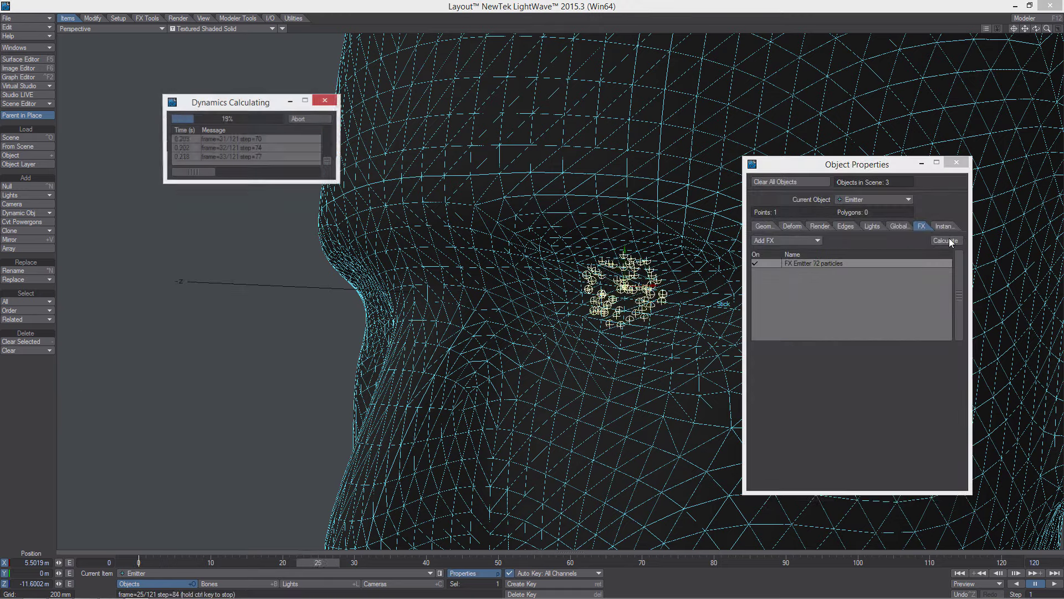
key("ctrl")
Step: Inspect the particles on the eye socket, return to frame 0 and recalculate the emitter's dynamics
left_click_drag(532, 310, 657, 316, "alt")
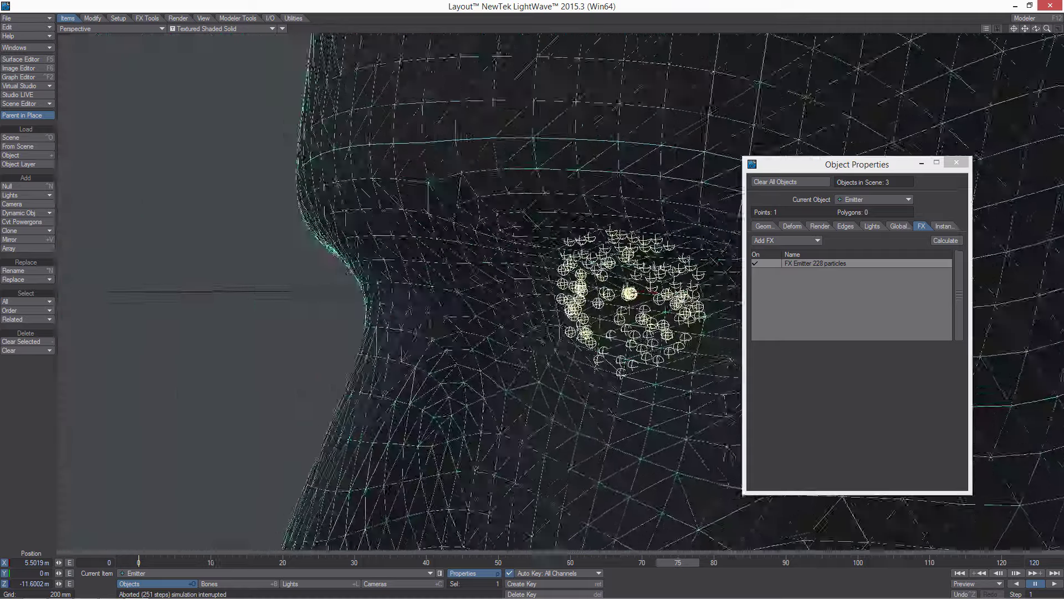
left_click_drag(454, 326, 380, 327, "alt")
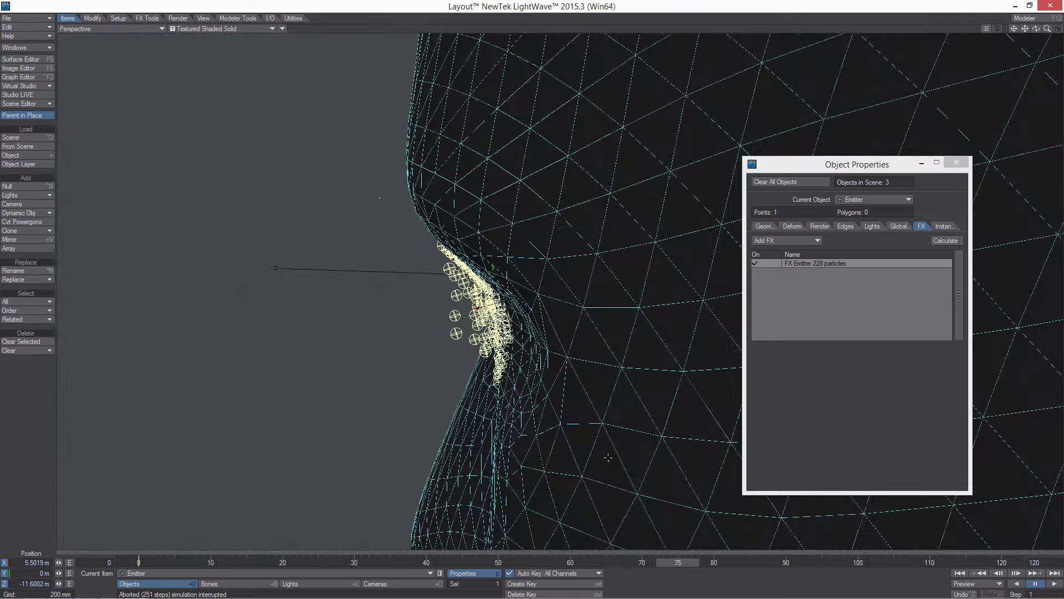
left_click_drag(684, 567, 138, 564)
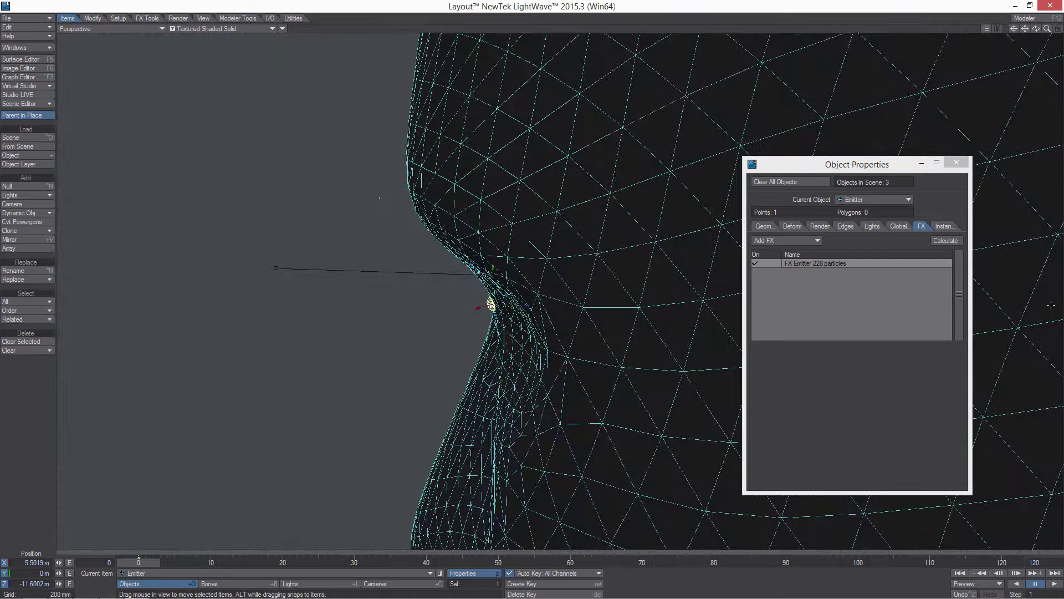
left_click(946, 241)
left_click_drag(406, 276, 439, 286, "alt")
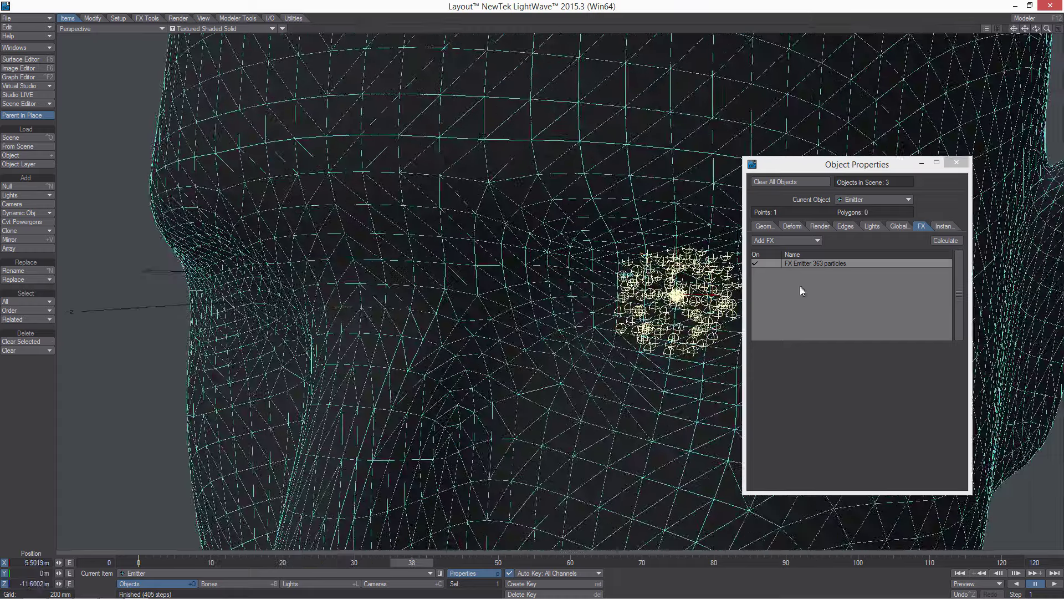
Step: Set the emitter to generate particles by frame with a birth rate of 12 and a particle limit of 12000
double_click(818, 266)
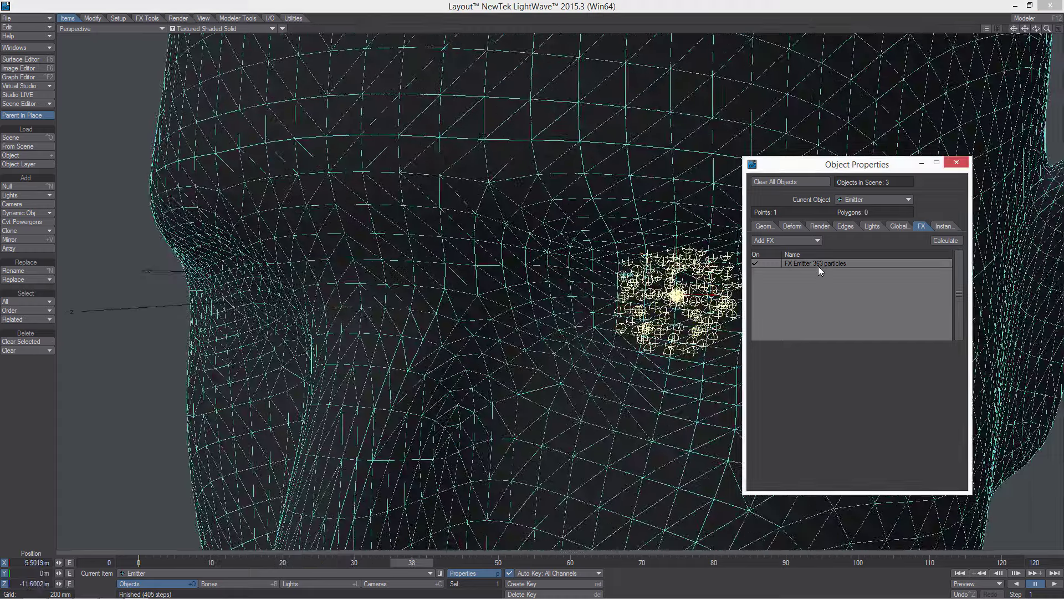
left_click(809, 350)
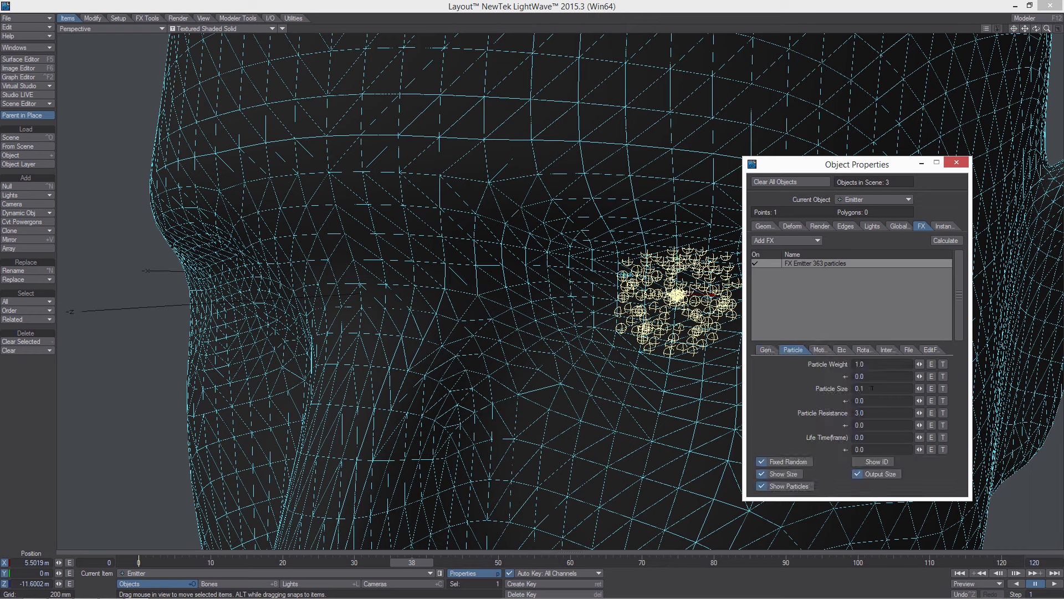
left_click_drag(720, 383, 513, 384, "alt")
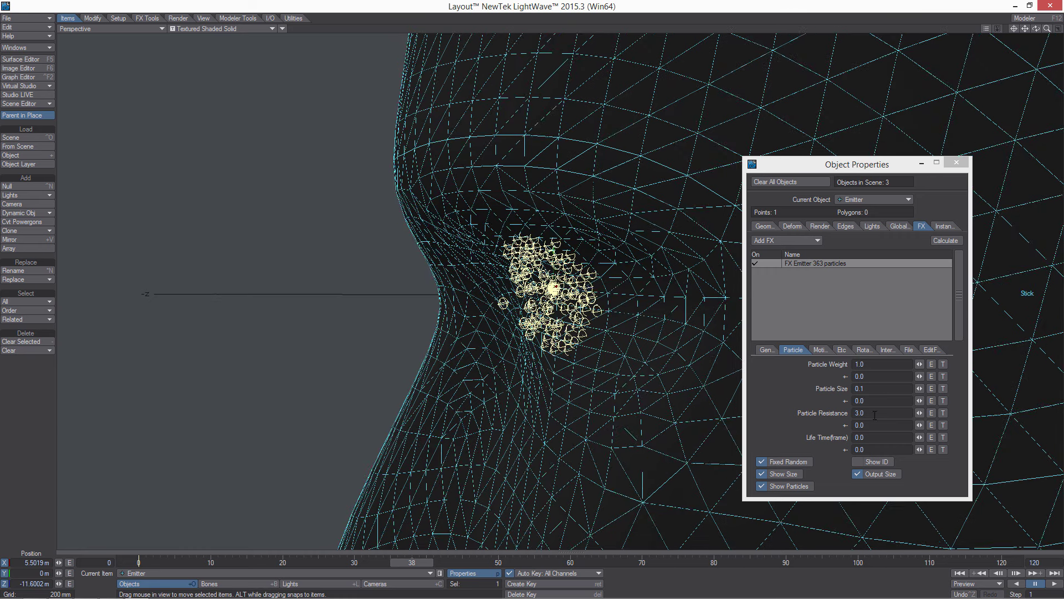
left_click(822, 350)
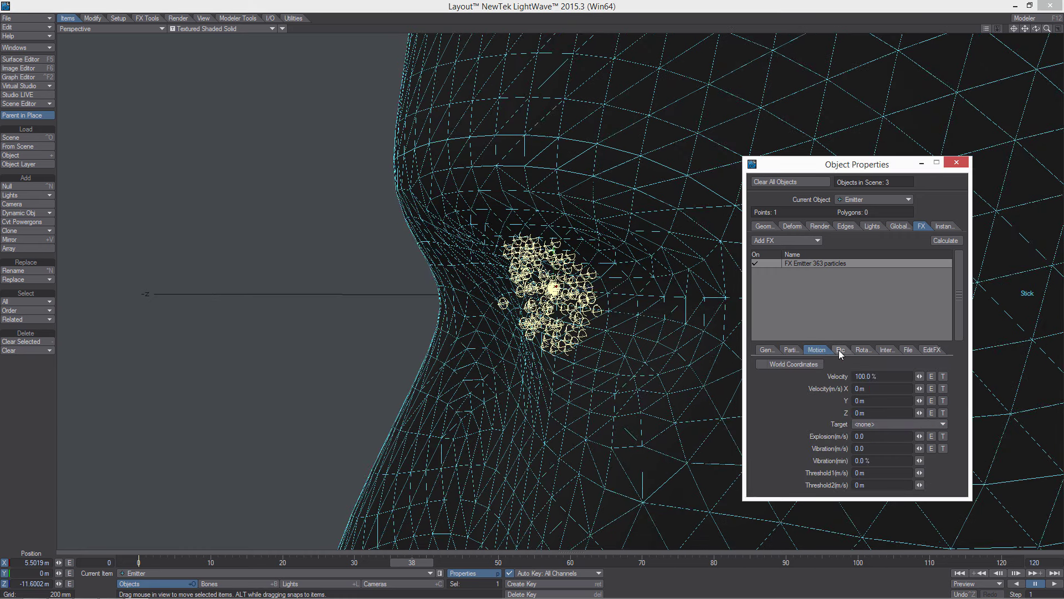
left_click(841, 349)
left_click(794, 354)
left_click(773, 351)
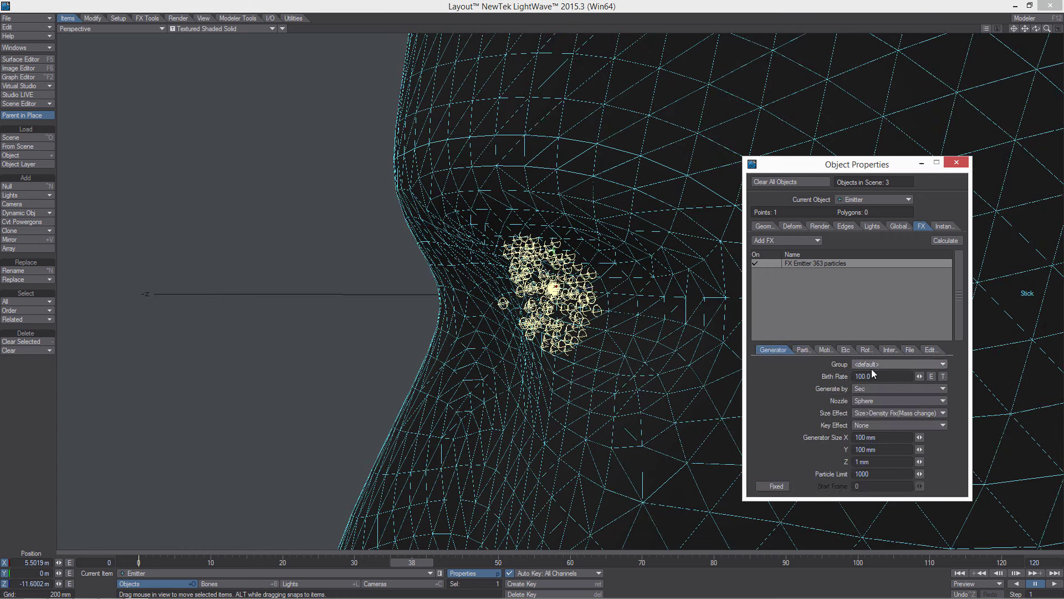
left_click(872, 390)
left_click(871, 382)
left_click_drag(871, 376, 858, 377)
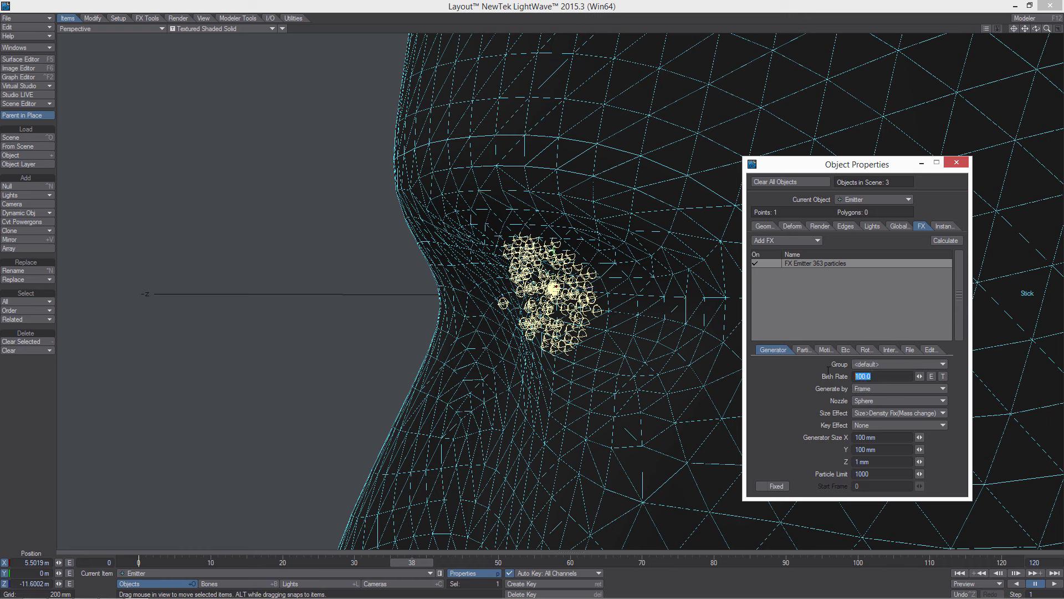
type("12")
Step: Calculate the emitter's dynamics, interrupt the simulation and go back to frame 28 to check the particles from the side
left_click(945, 240)
key("ctrl")
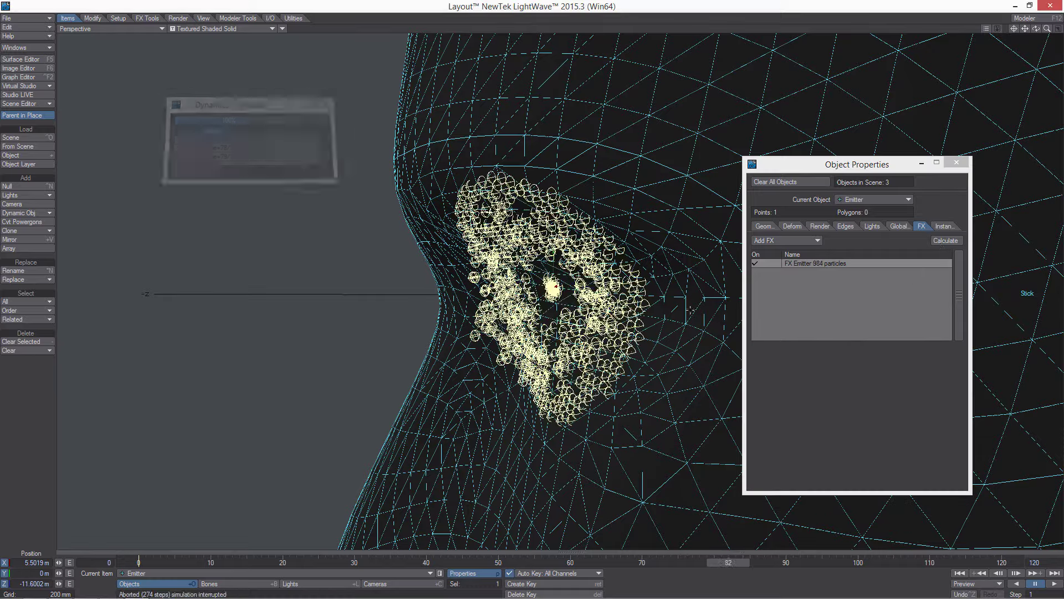
left_click_drag(637, 377, 668, 468, "alt")
left_click_drag(724, 560, 339, 562)
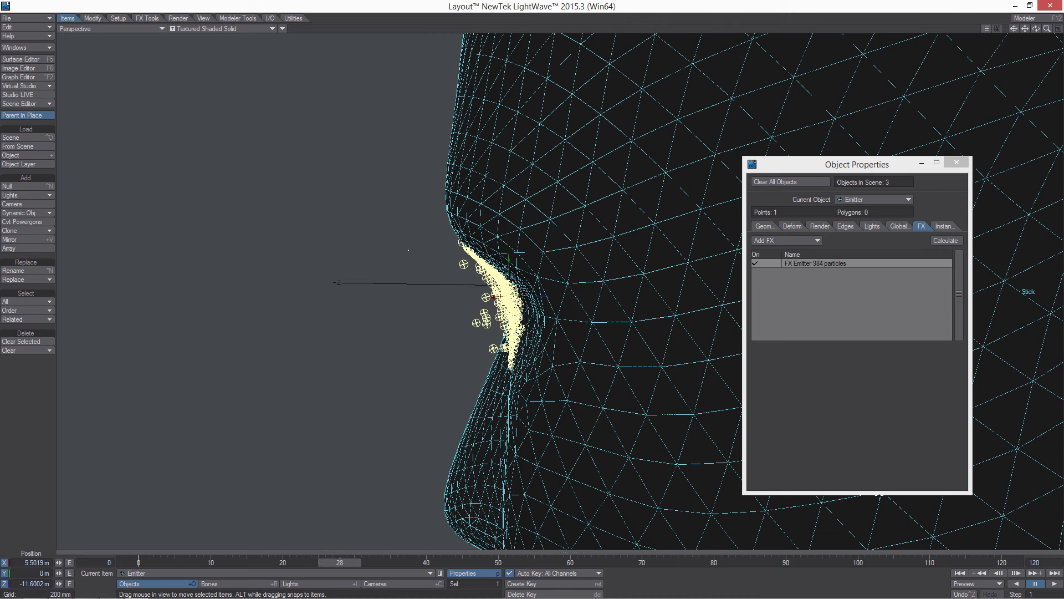
Step: Turn the wind object's falloff mode off and close its object properties
left_click(865, 199)
left_click(847, 207)
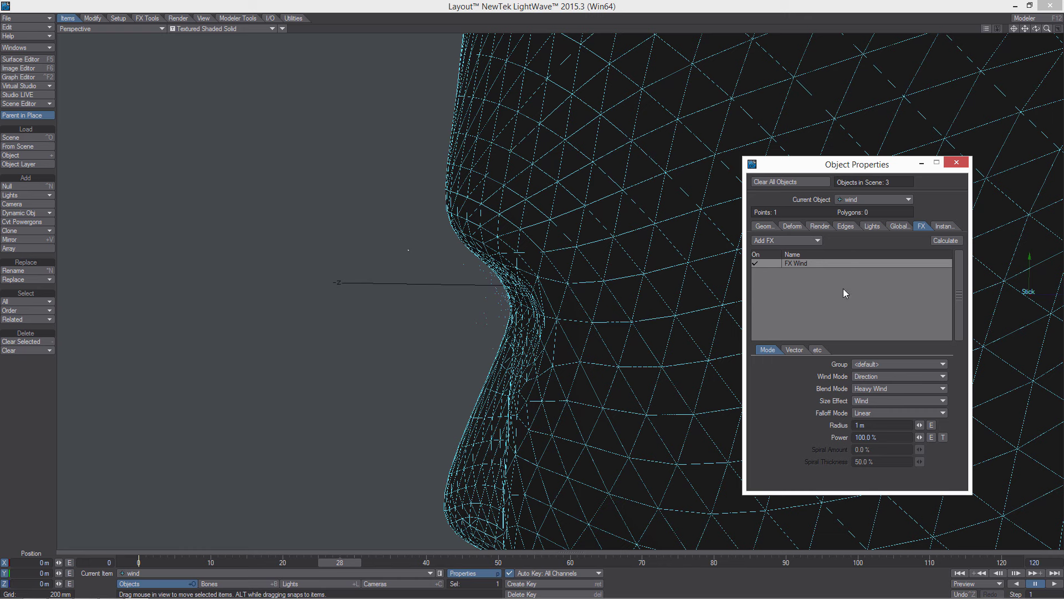
left_click(881, 389)
left_click(880, 388)
left_click(876, 413)
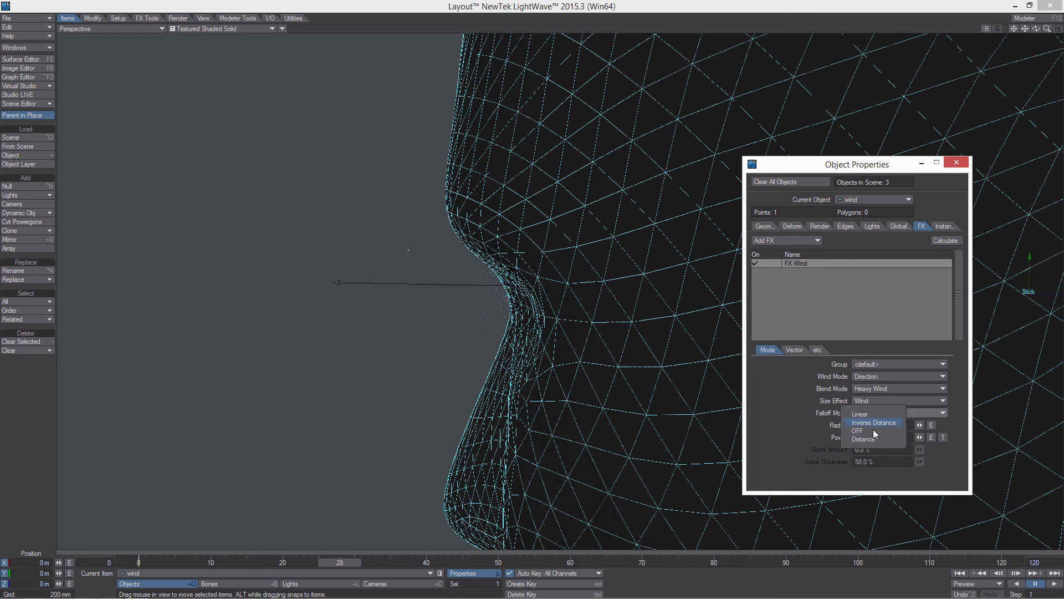
left_click(864, 430)
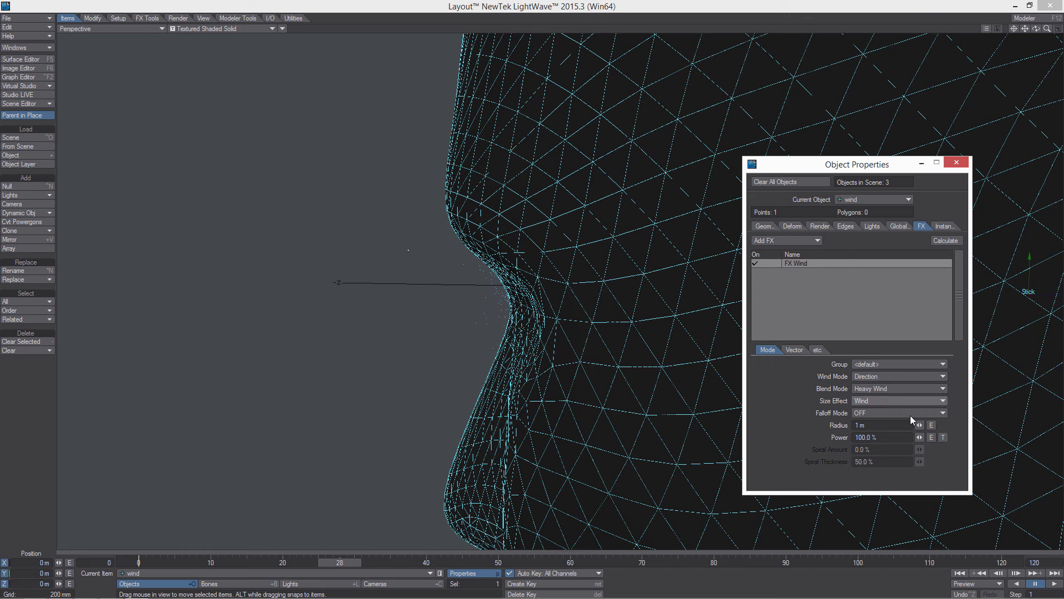
left_click(949, 164)
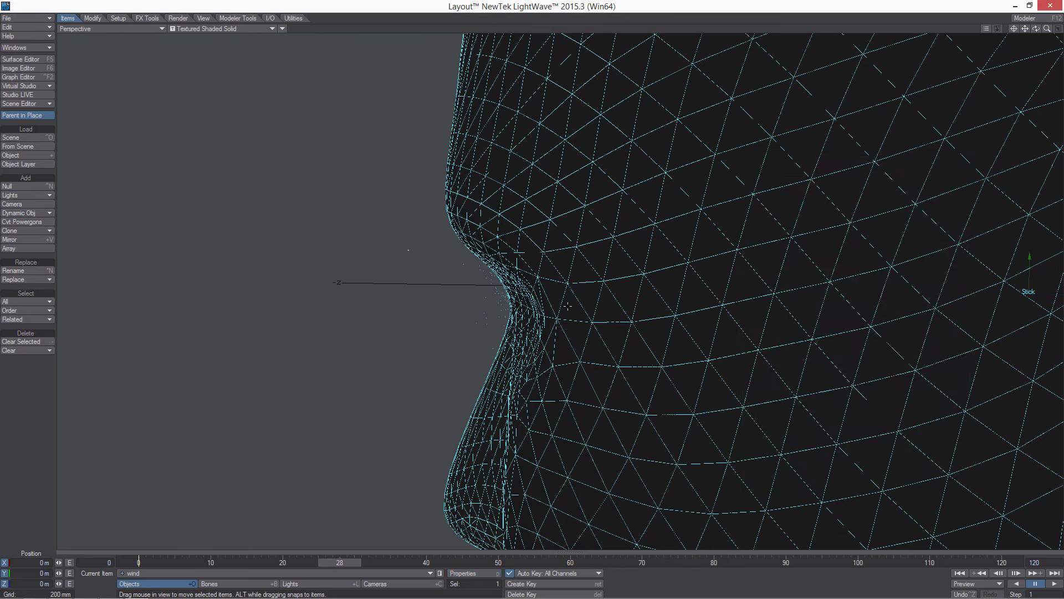
Step: Recalculate the emitter's dynamics, interrupt the simulation and check the particles on the eye socket at frame 74
key("p")
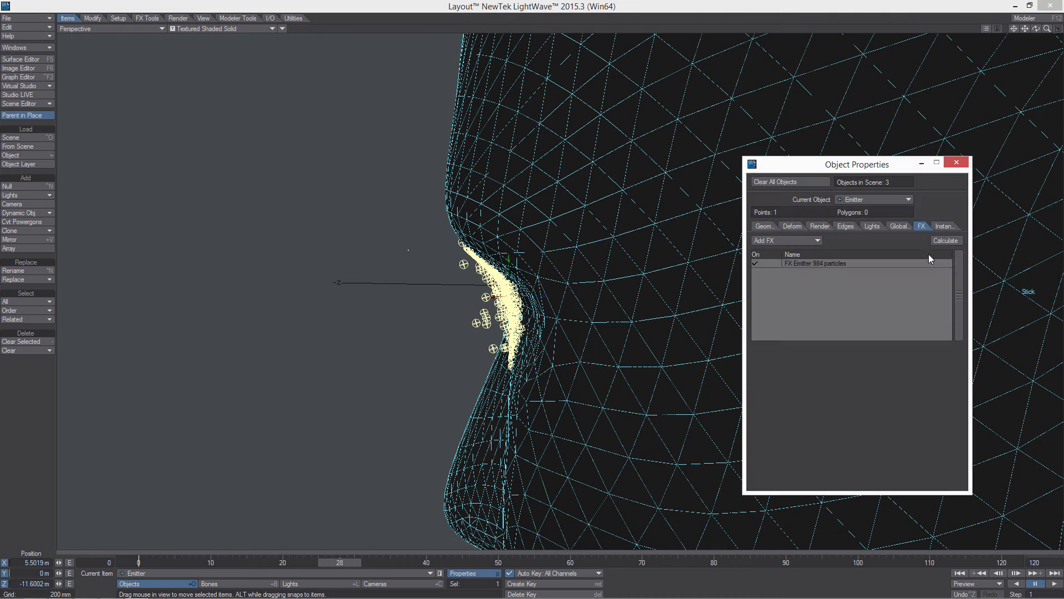
left_click(945, 240)
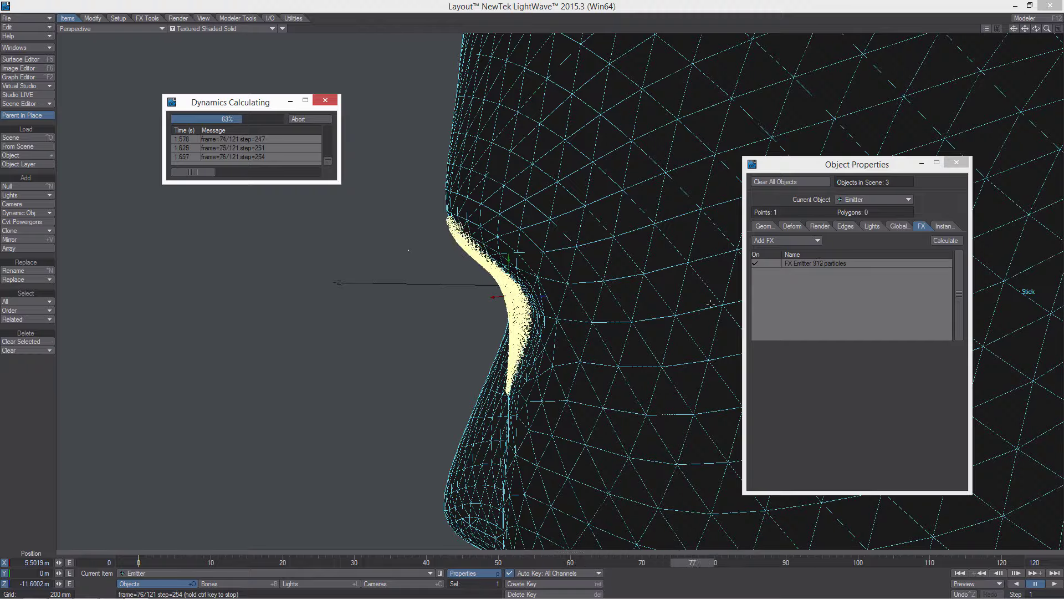
key("ctrl")
left_click_drag(710, 304, 764, 304, "alt")
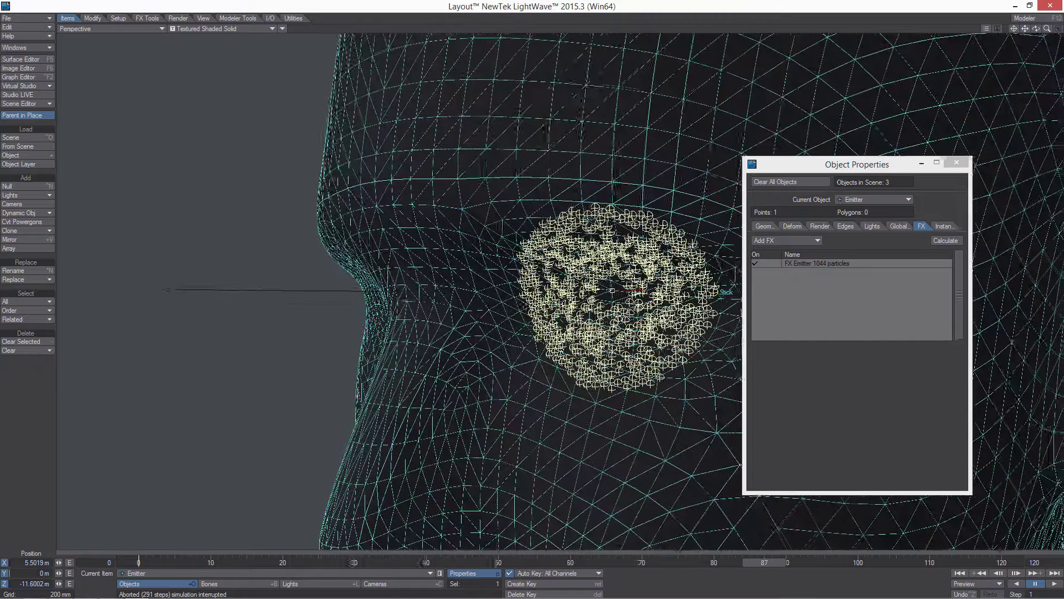
left_click_drag(770, 559, 671, 561)
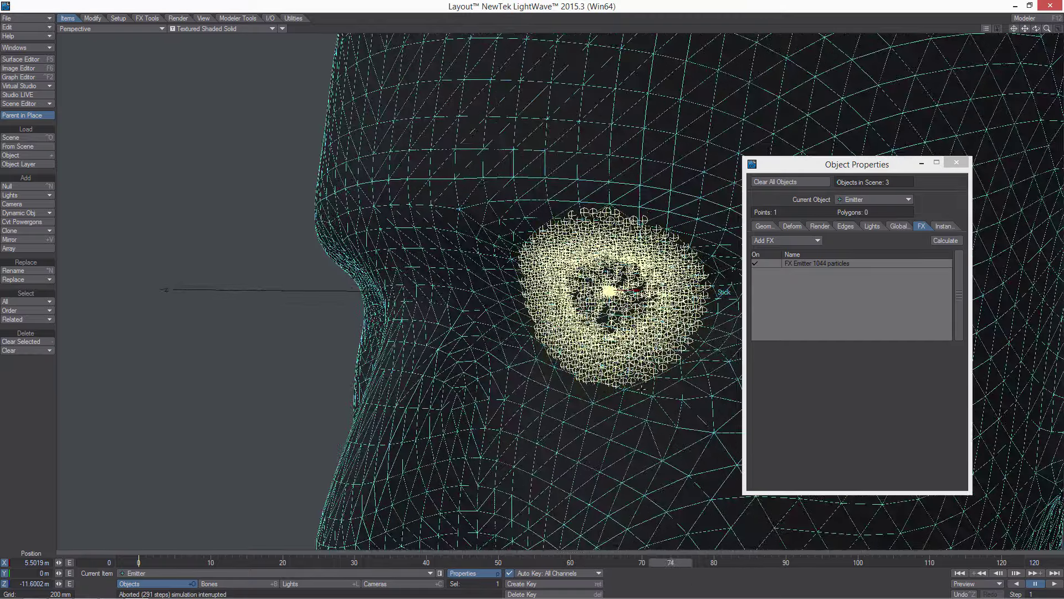
left_click_drag(671, 304, 783, 460, "alt")
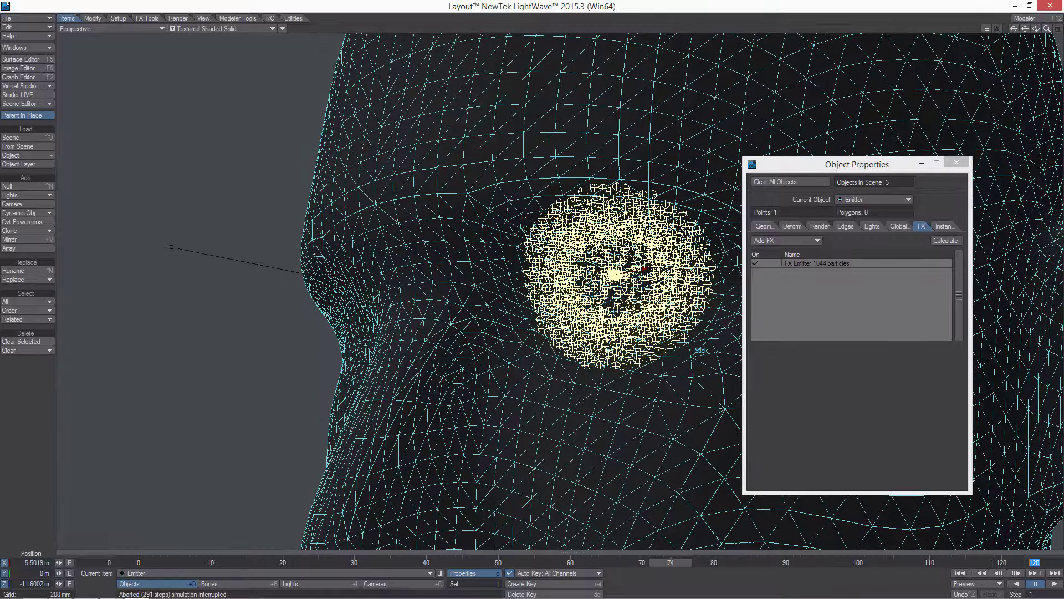
Step: Extend the scene's end frame to 900 and return to frame 0
type("900")
key("Return")
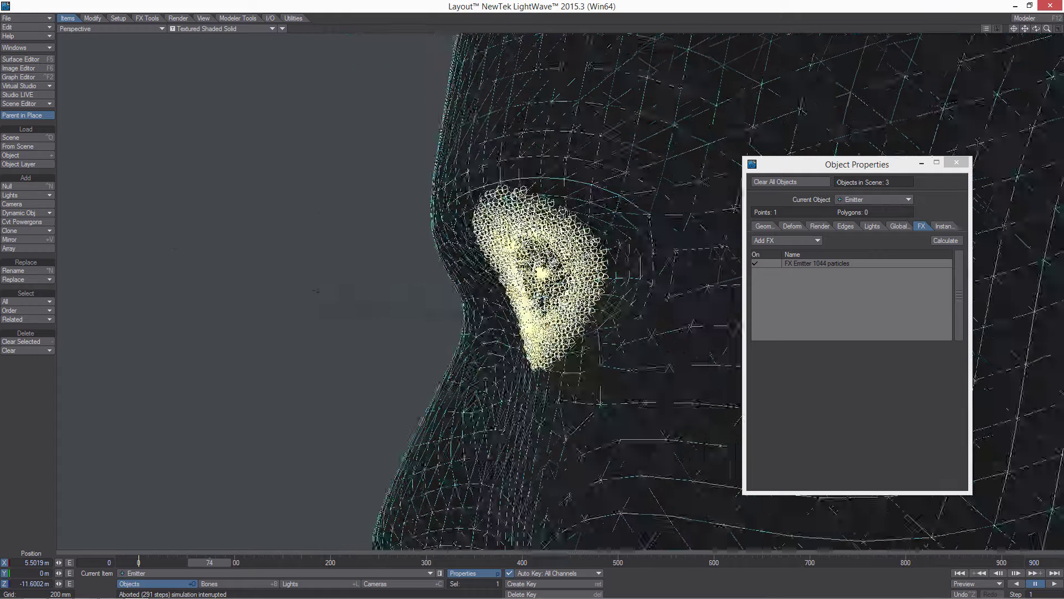
left_click_drag(887, 472, 931, 472, "alt")
left_click_drag(218, 562, 139, 562)
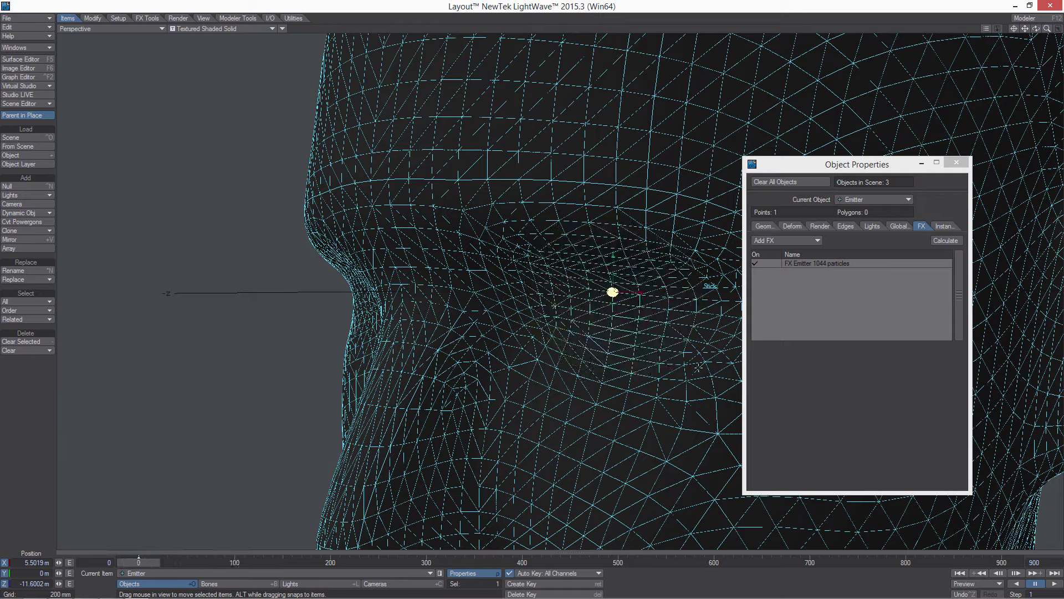
left_click(792, 226)
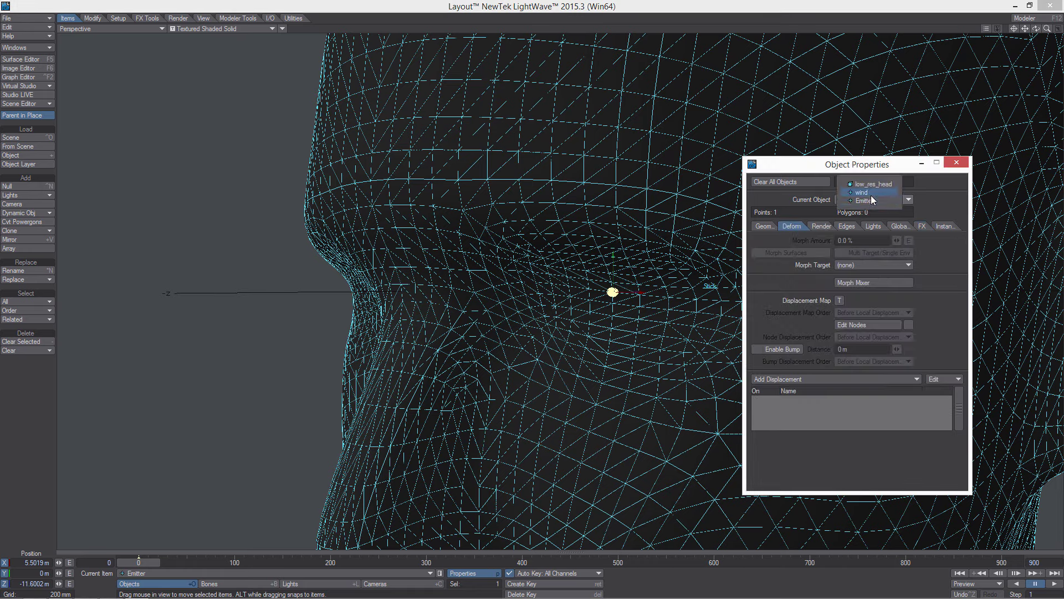
left_click(871, 193)
left_click(887, 200)
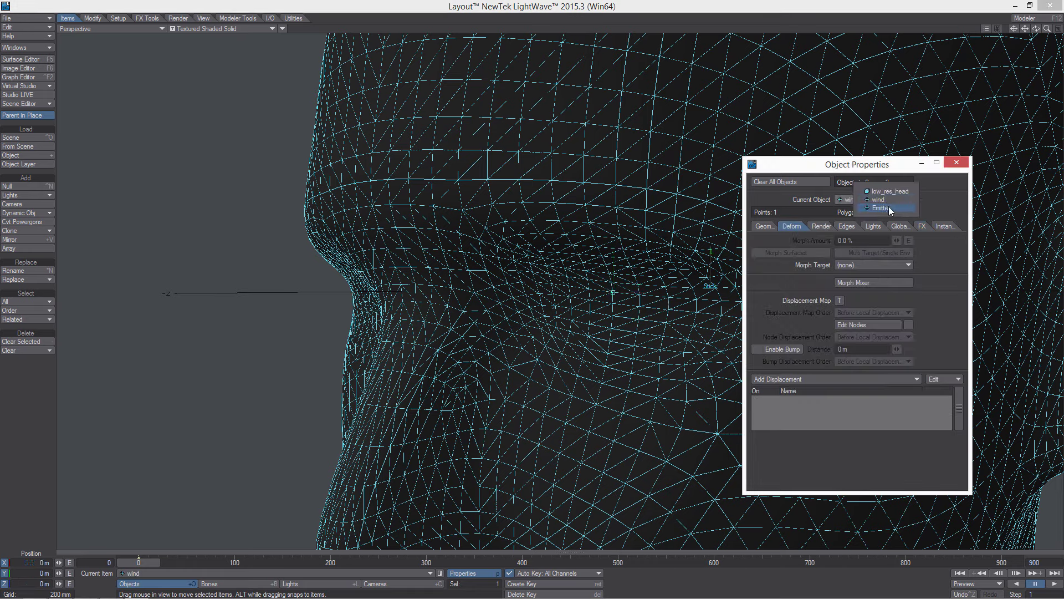
left_click(890, 207)
left_click(920, 226)
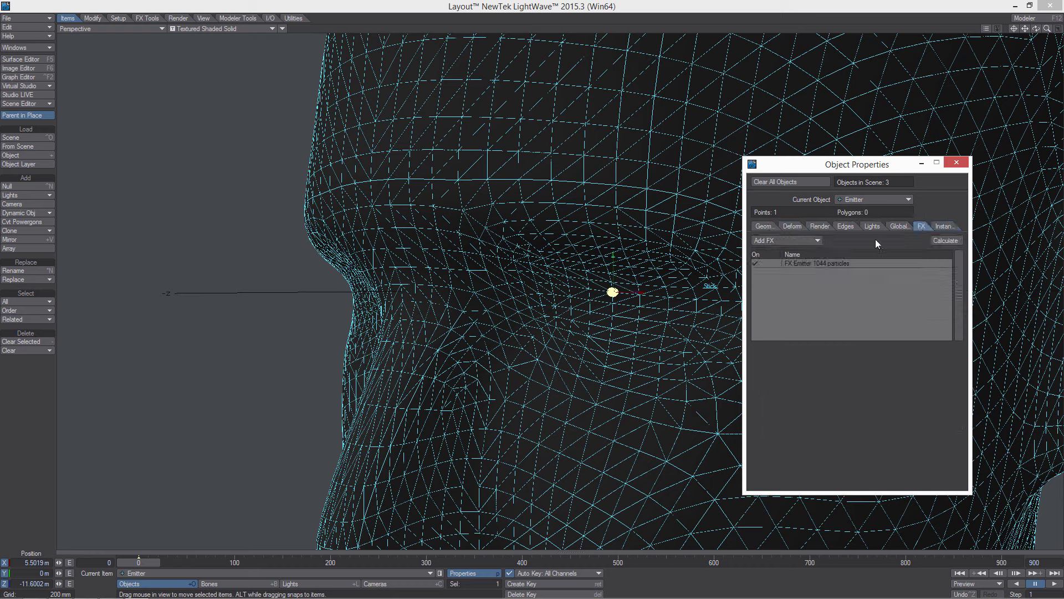
Step: Set the emitter's particle resistance to 2.0, recalculate its dynamics, abort partway and go back to frame 89
left_click(835, 263)
left_click(803, 350)
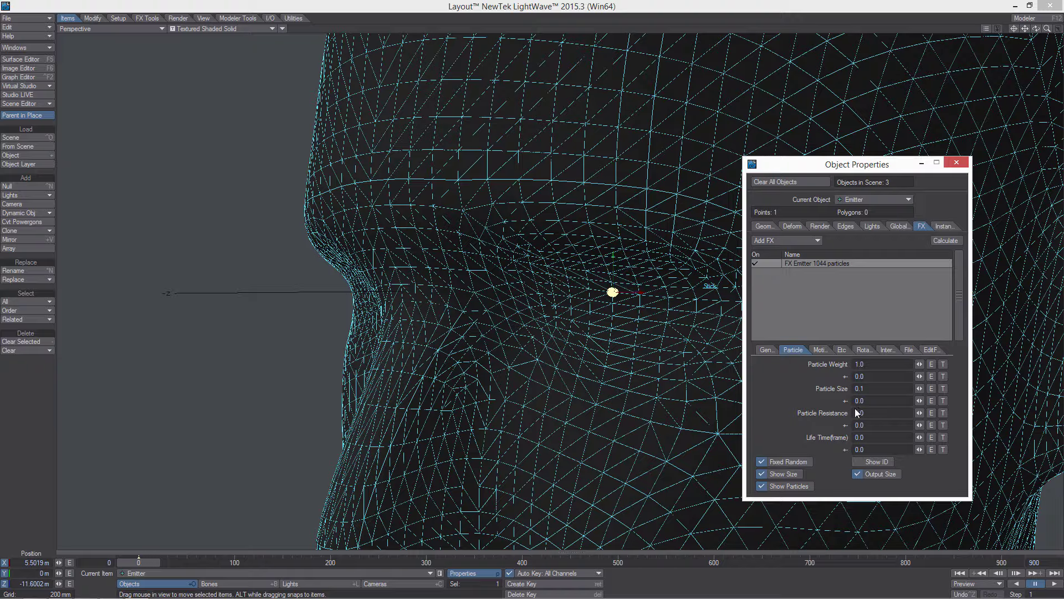
left_click(949, 240)
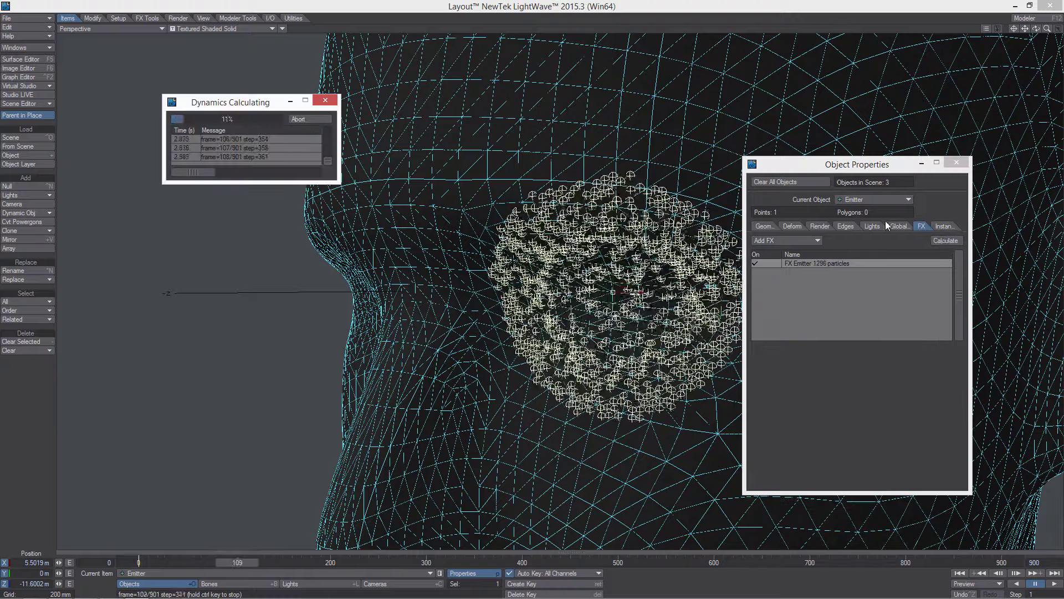
left_click(309, 118)
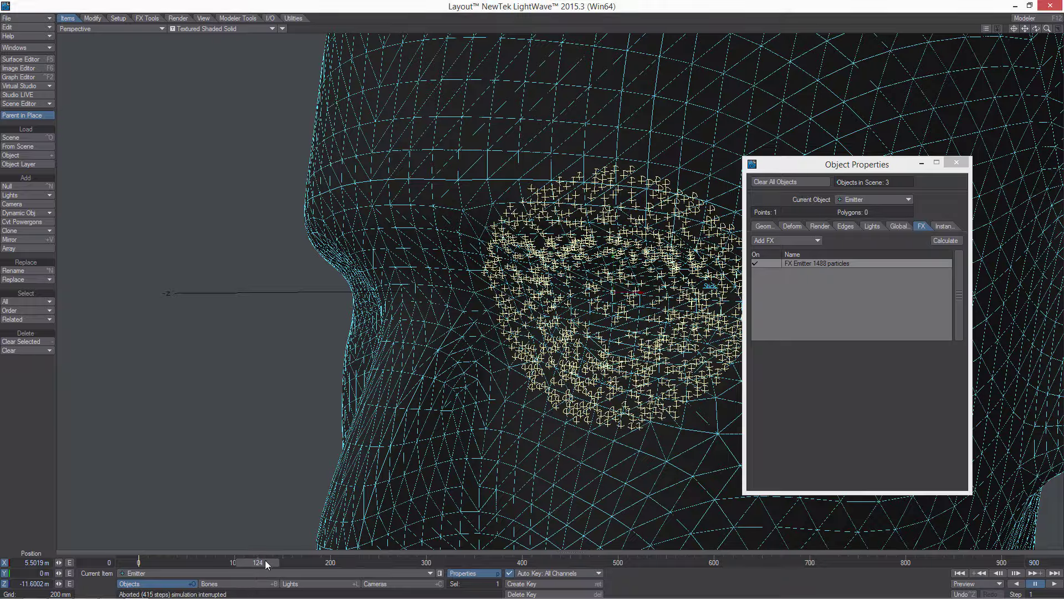
left_click_drag(266, 564, 224, 563)
Step: Raise the emitter's particle resistance, recalculate its dynamics and interrupt the simulation partway
left_click(808, 262)
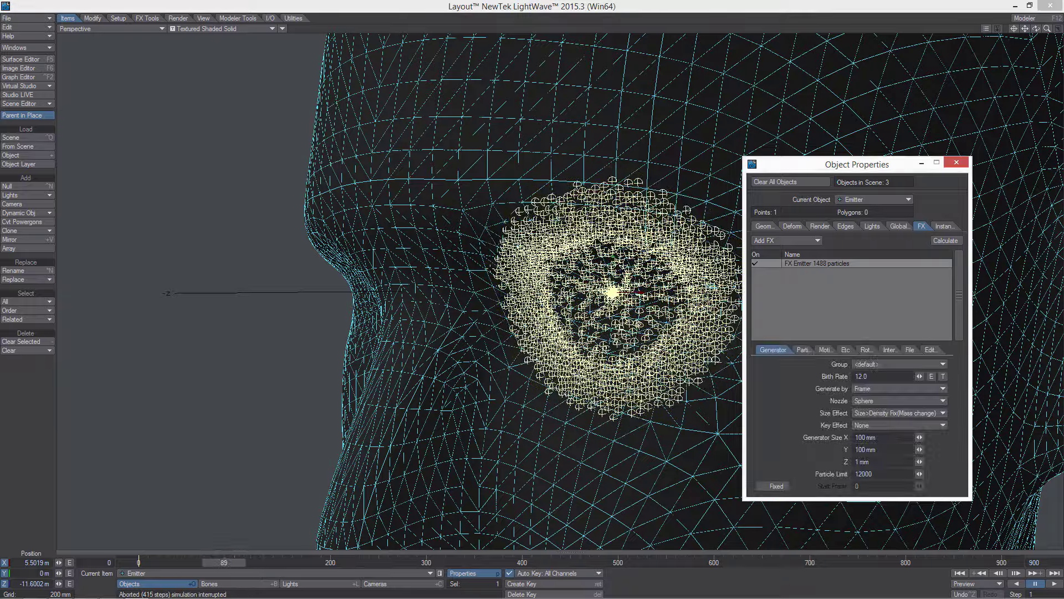
left_click(802, 350)
left_click_drag(860, 413, 849, 413)
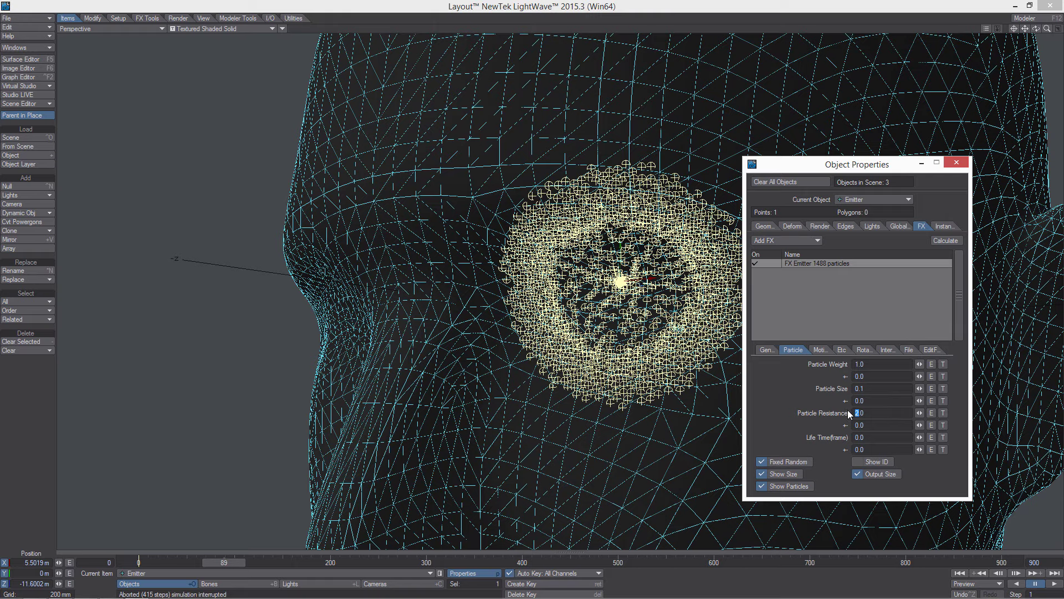
left_click(945, 240)
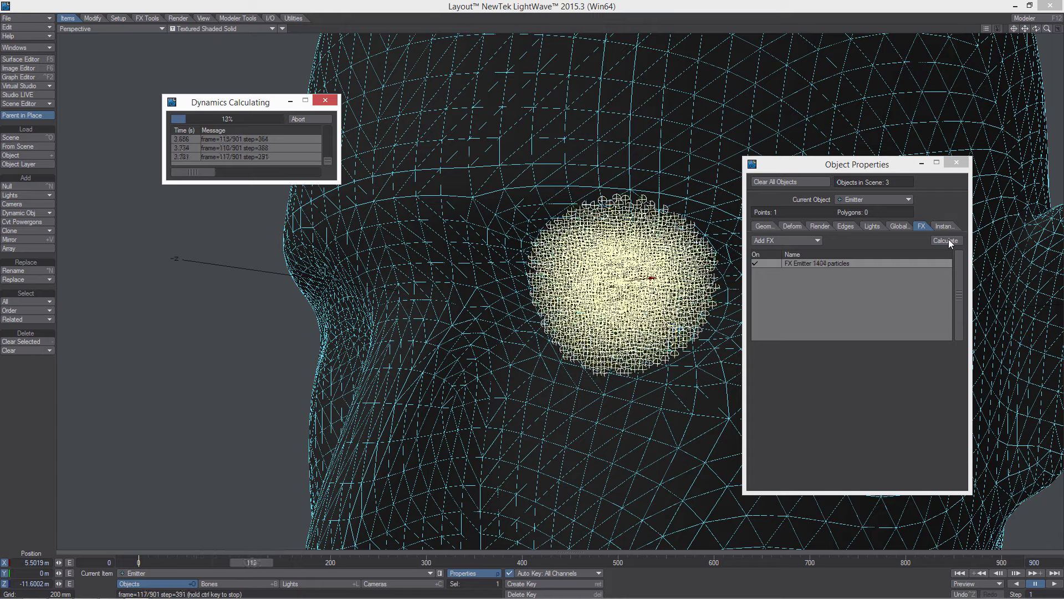
key("ctrl")
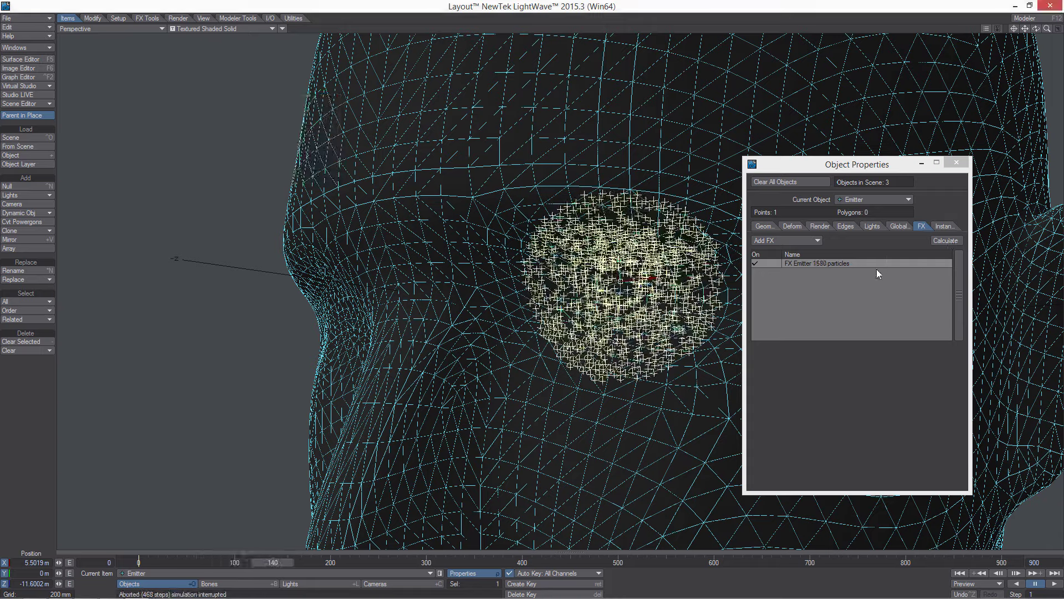
Step: Raise the emitter's interaction force, recalculate its dynamics and interrupt the simulation partway
left_click(877, 266)
left_click(886, 349)
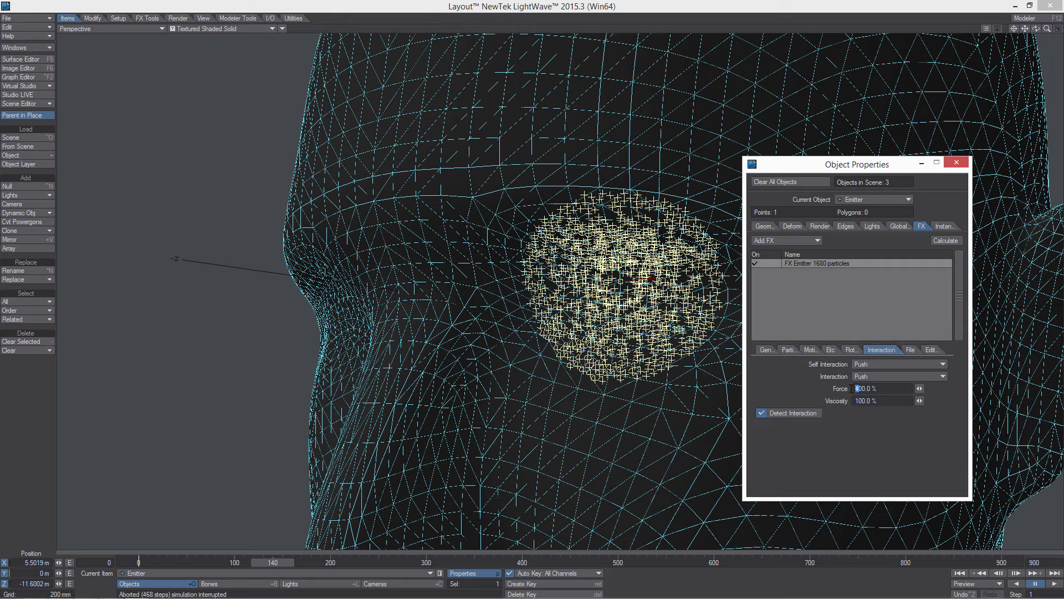
left_click(941, 243)
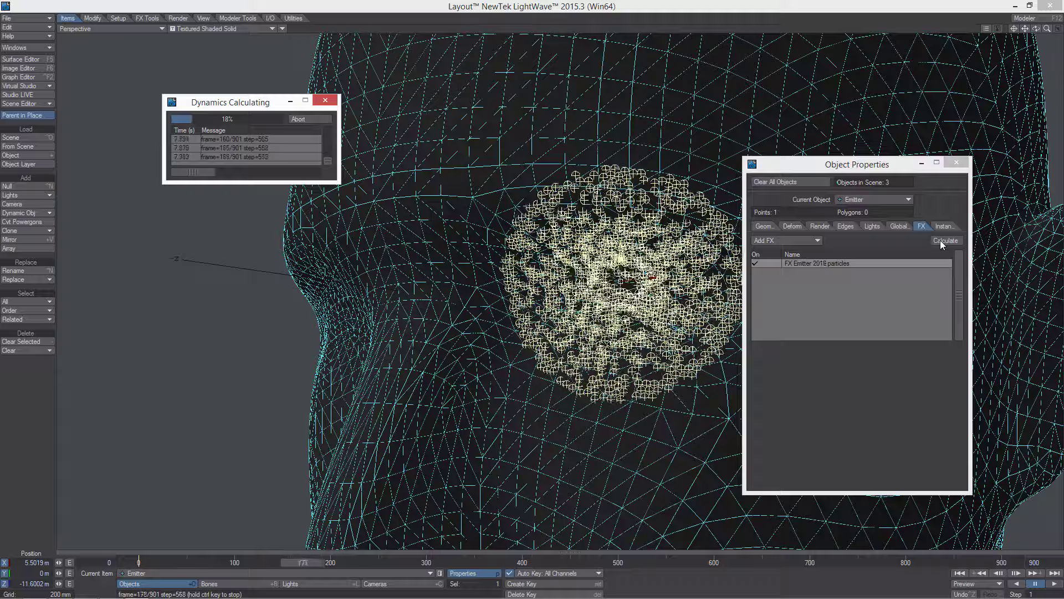
key("ctrl")
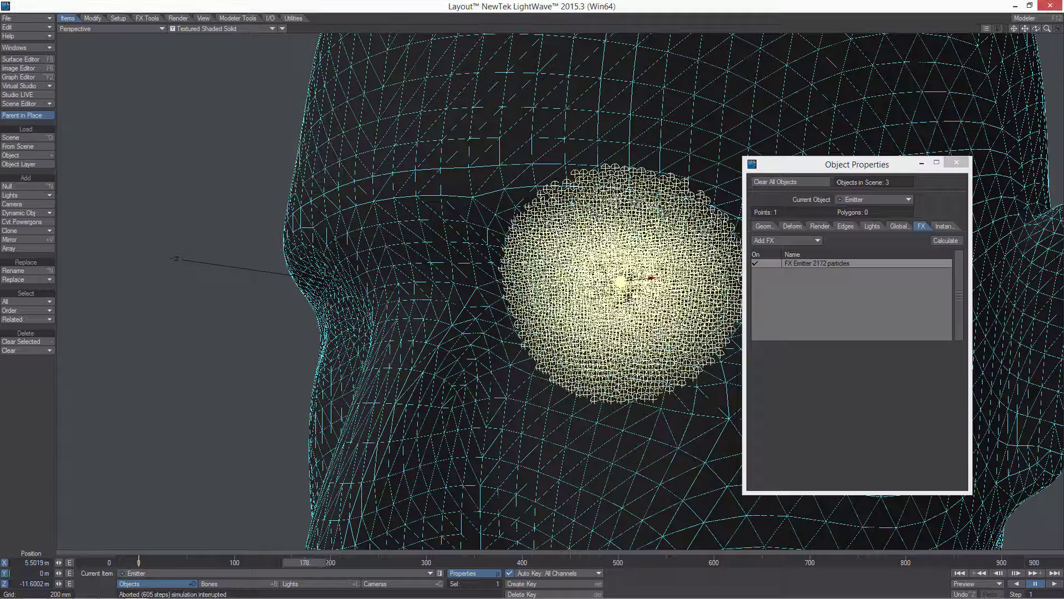
Step: Examine from several angles how the particles spread over the eye socket between frames 97 and 159
left_click_drag(305, 562, 231, 562)
left_click_drag(619, 282, 535, 263, "alt")
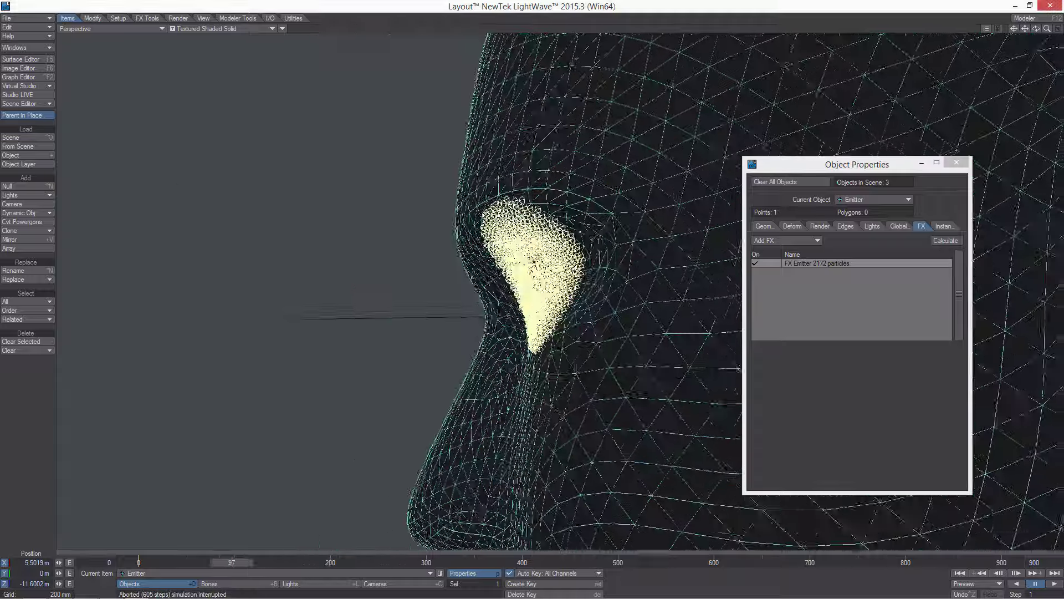
left_click_drag(499, 471, 302, 474, "alt")
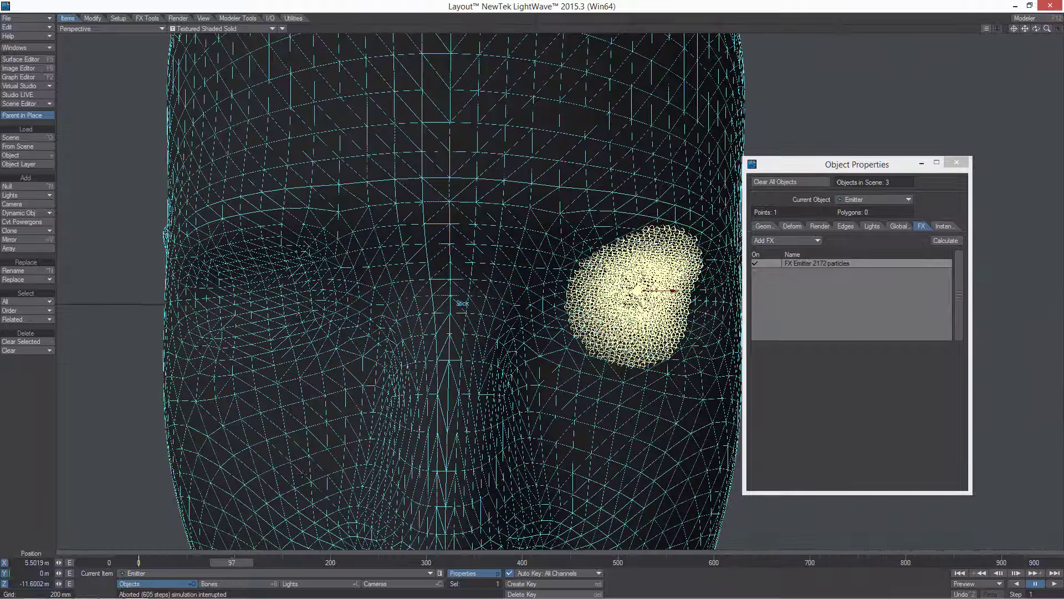
left_click_drag(232, 562, 291, 562)
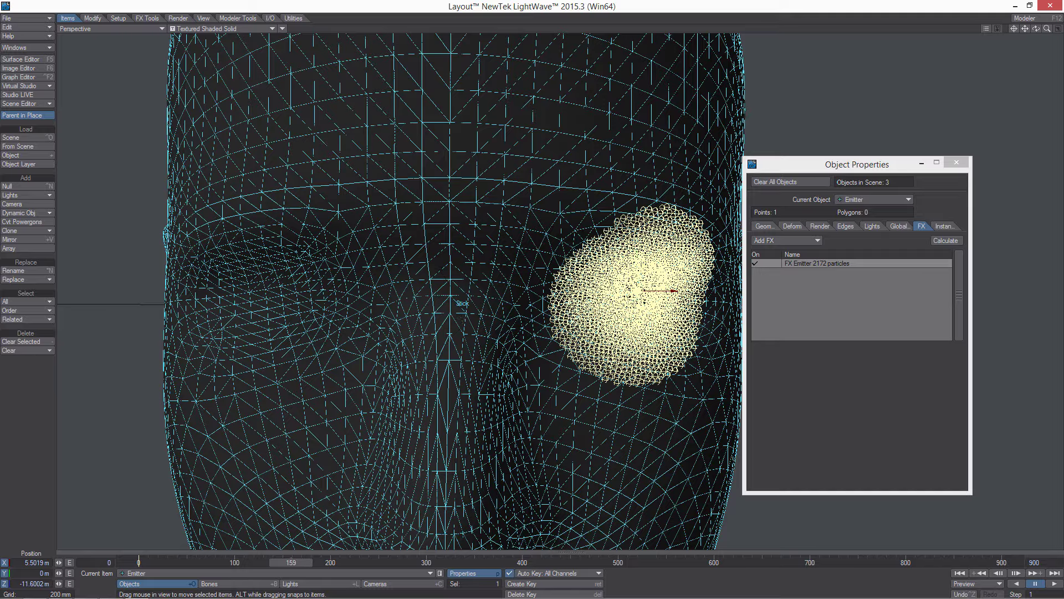
Step: Add a wind effector named "wind" to the scene
left_click_drag(462, 320, 410, 327, "ctrl+alt")
left_click_drag(527, 391, 488, 393, "alt")
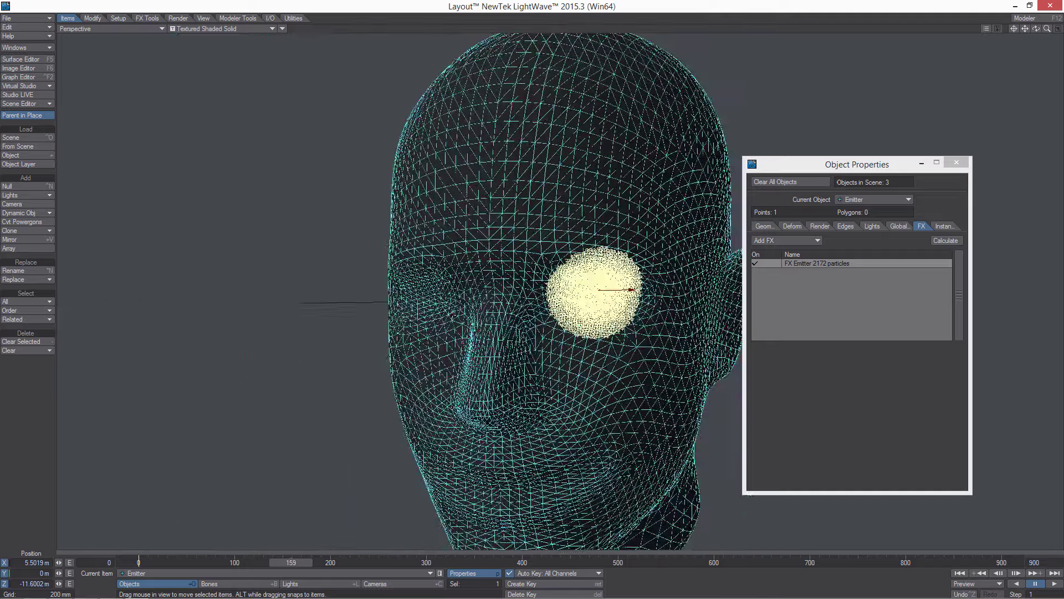
left_click(29, 214)
left_click(25, 199)
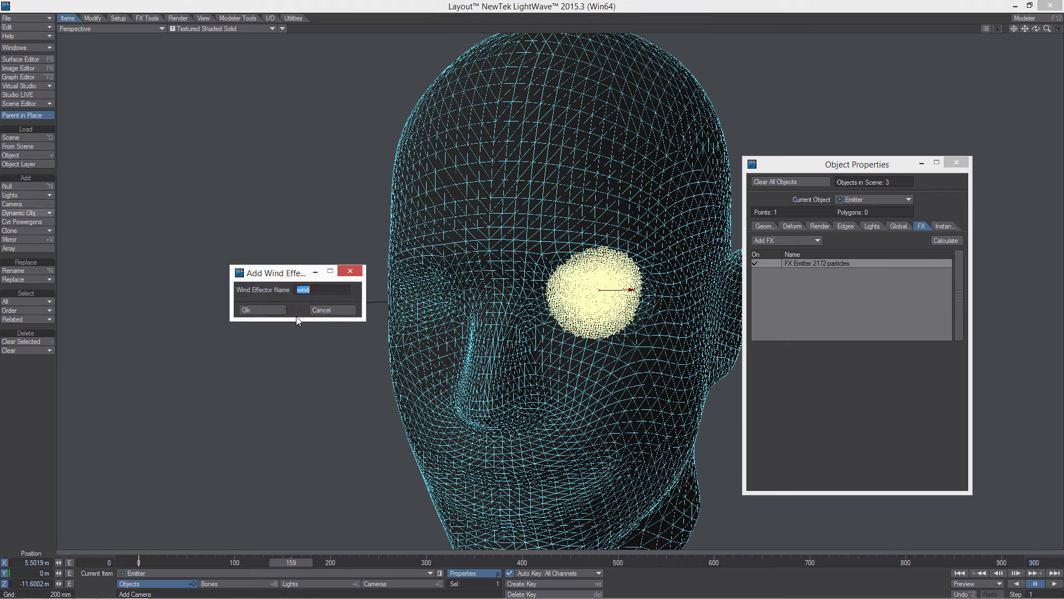
left_click(267, 312)
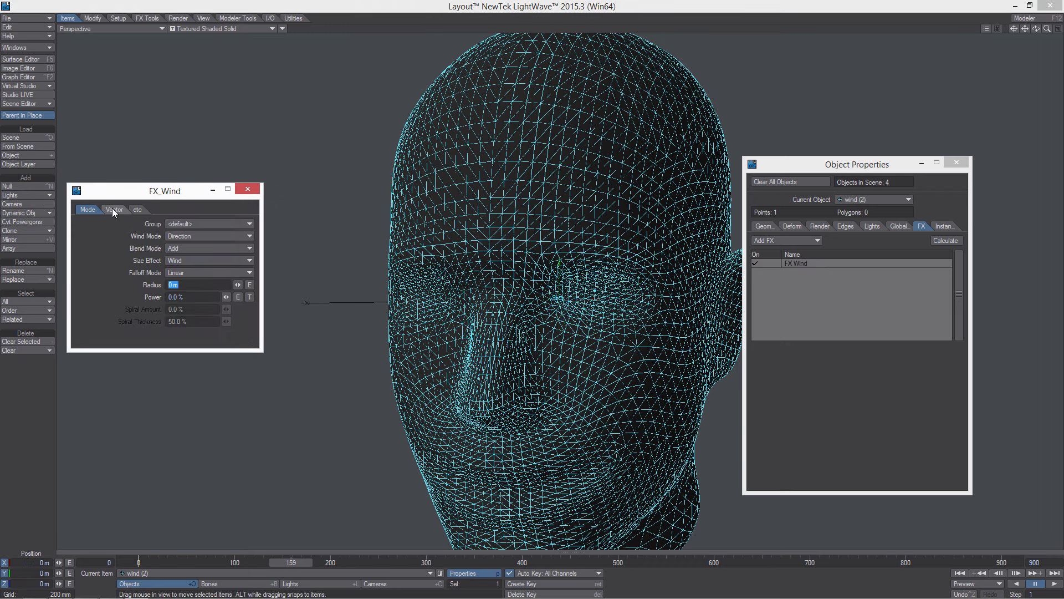
Step: Adjust the new wind effector's falloff mode and set its power to 100%
left_click(185, 272)
left_click(186, 297)
type("100")
key("Return")
Step: Texture the wind's X vector with procedural Turbulence using frequencies 1, small power 0.3 and a scale of 10 m on all axes
left_click(115, 210)
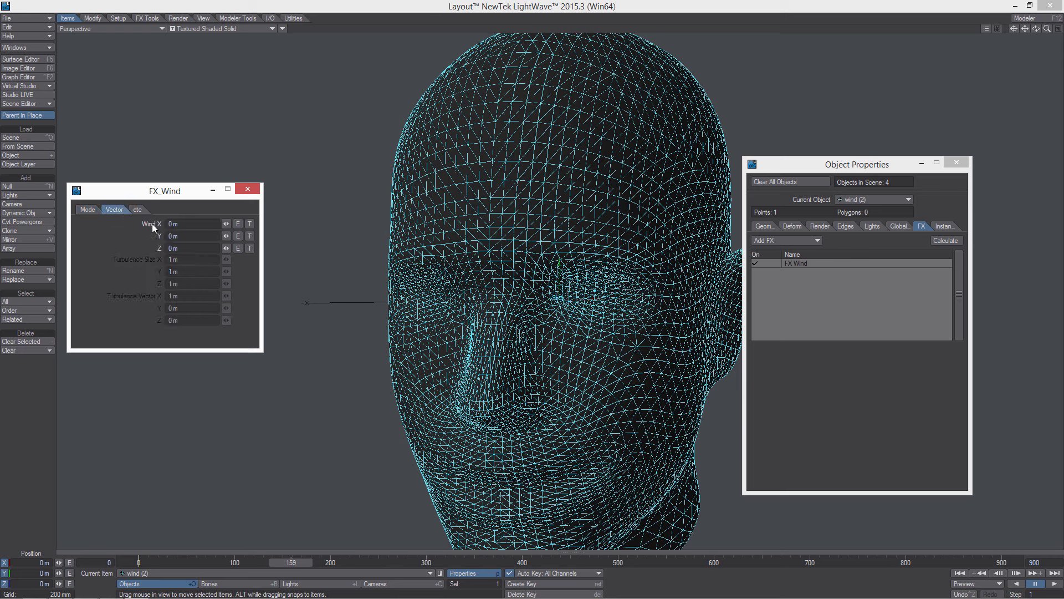
left_click(250, 225)
left_click_drag(342, 125, 345, 136)
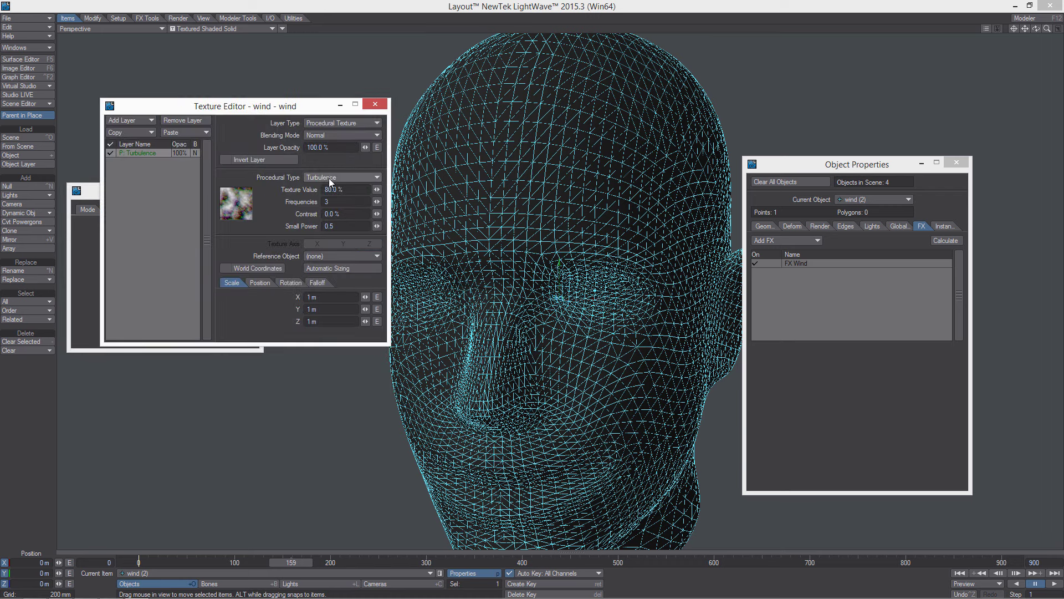
left_click(331, 227)
key("Return")
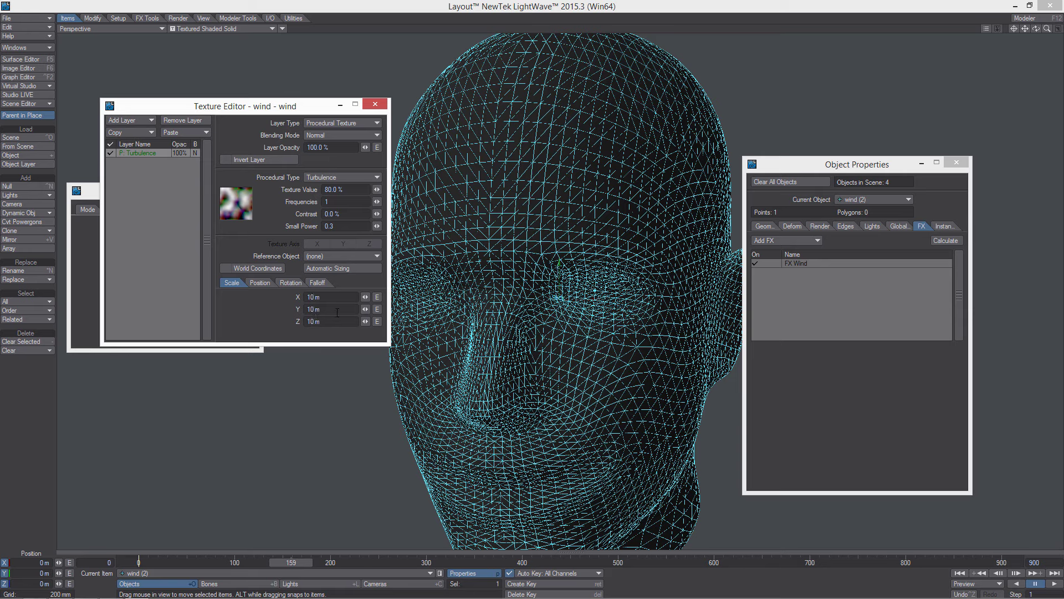
Step: Switch the turbulence texture to world coordinates and apply textures to the wind's Y and Z vectors as well
left_click(227, 269)
left_click_drag(304, 112, 240, 252)
left_click(308, 253)
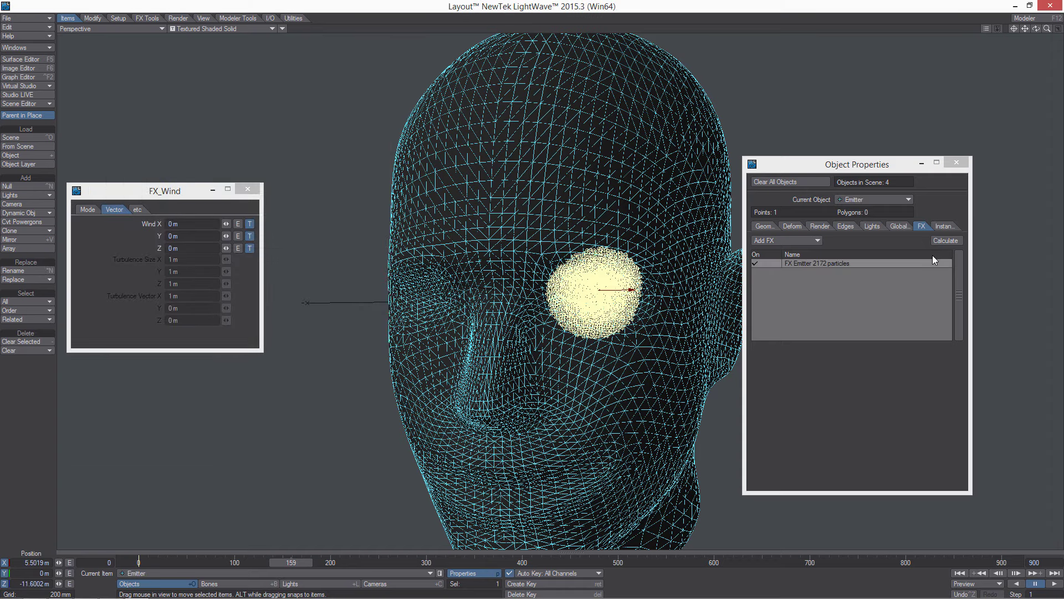
Step: Recalculate the emitter's dynamics with the textured wind, interrupt the simulation partway and go back to frame 164
left_click(945, 246)
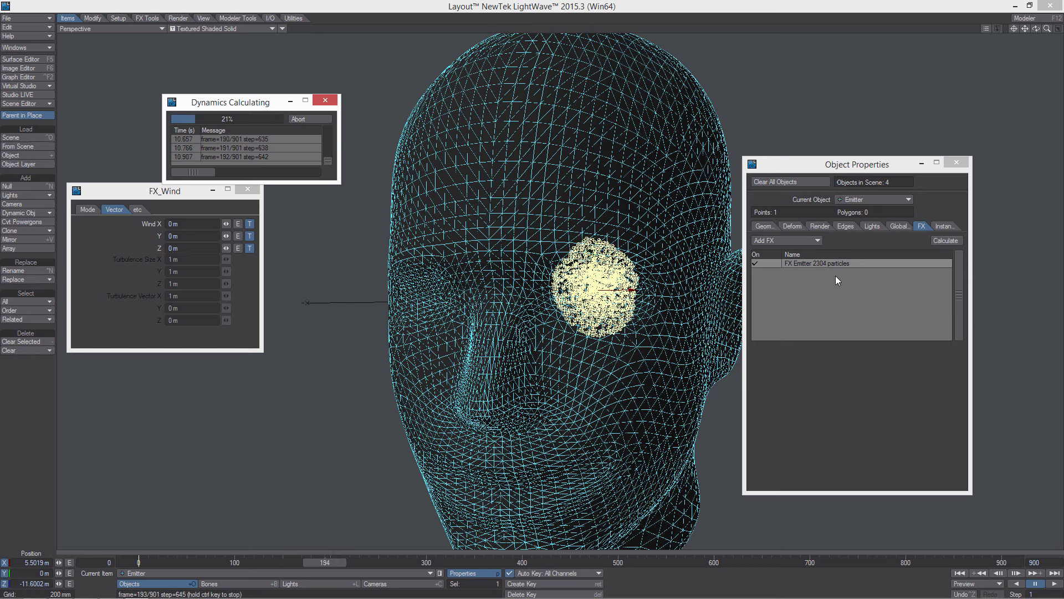
key("ctrl")
left_click_drag(331, 563, 296, 563)
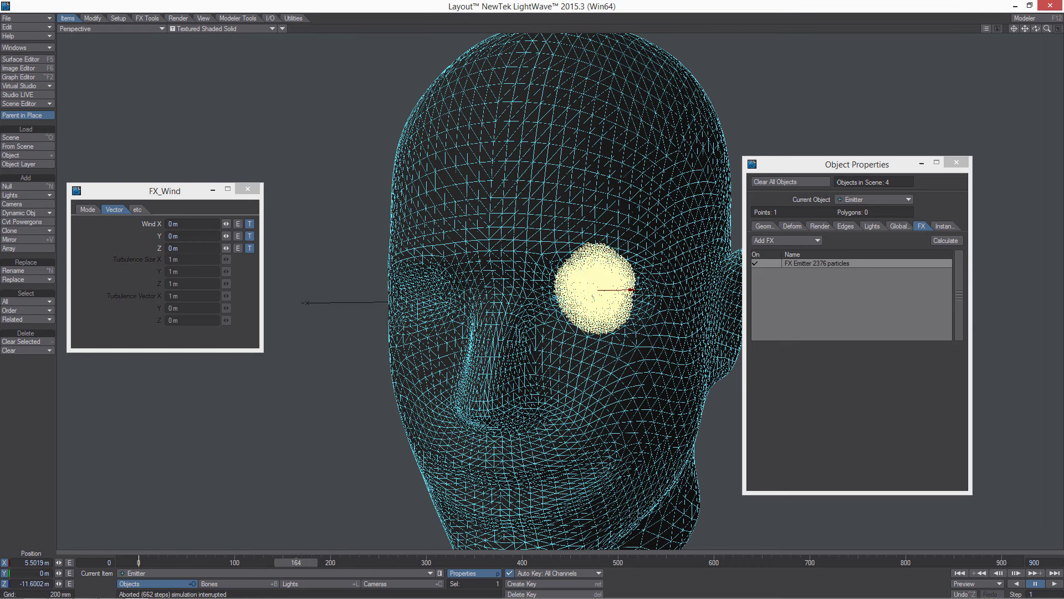
Step: Change the emitter's particle resistance, recalculate its dynamics, interrupt the simulation partway and inspect the spread around frame 207
double_click(870, 264)
left_click(802, 349)
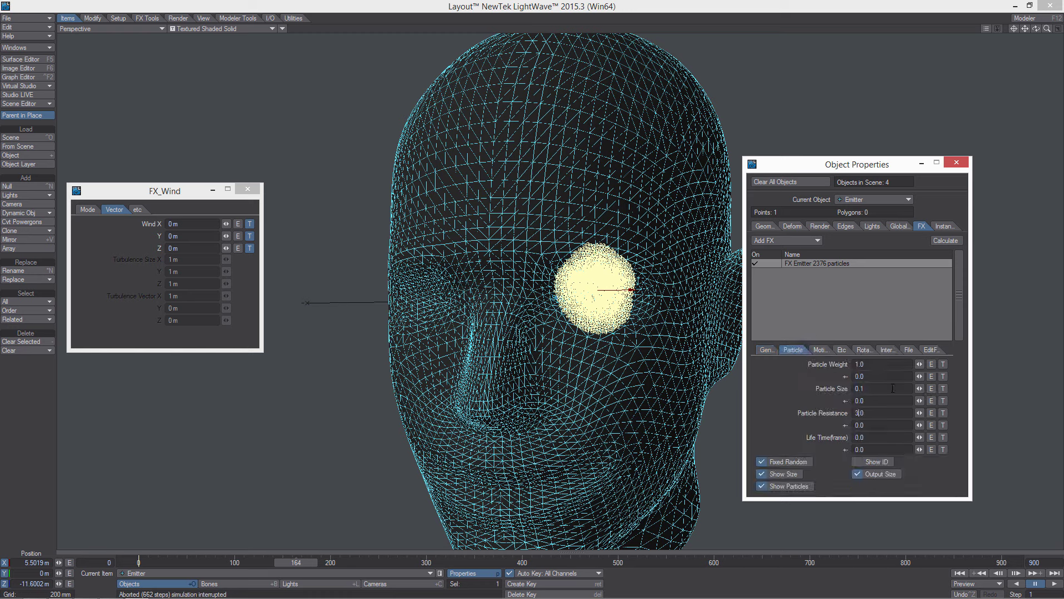
left_click(941, 242)
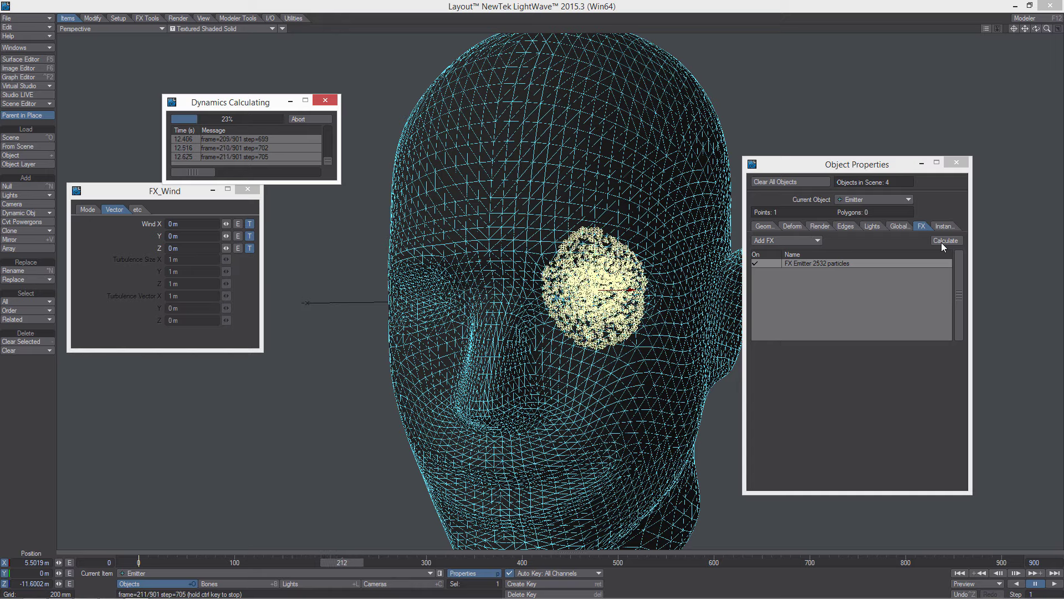
key("ctrl")
mouse_move(359, 567)
left_mouse_down()
mouse_move(335, 567)
mouse_move(348, 566)
left_mouse_up()
left_click_drag(551, 205, 421, 204, "alt")
left_click_drag(374, 483, 424, 484, "alt")
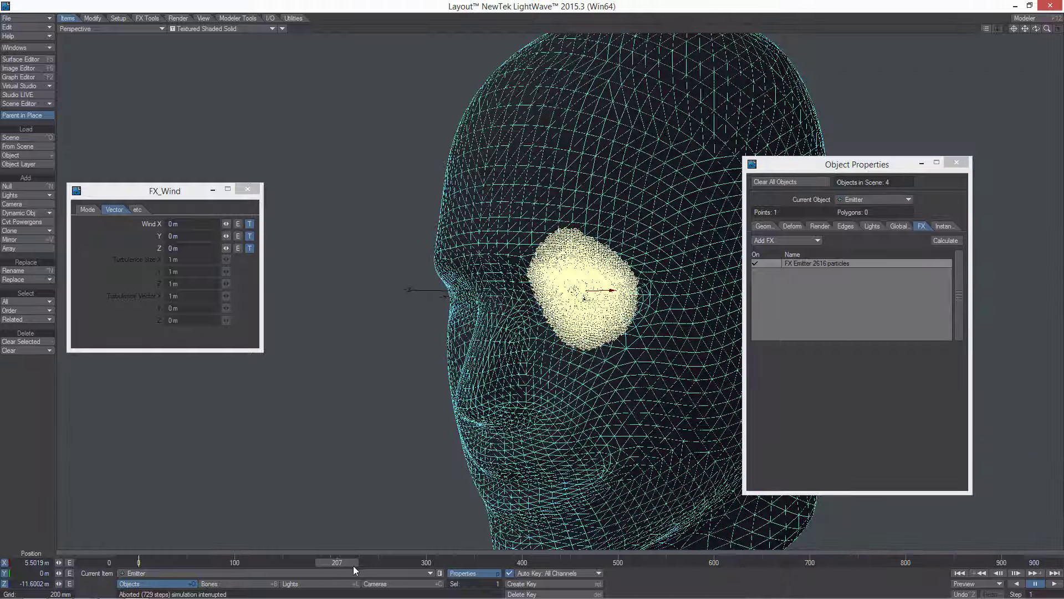
Step: Return to frame 0 and clone the eye socket emitter
left_click_drag(354, 570, 155, 569)
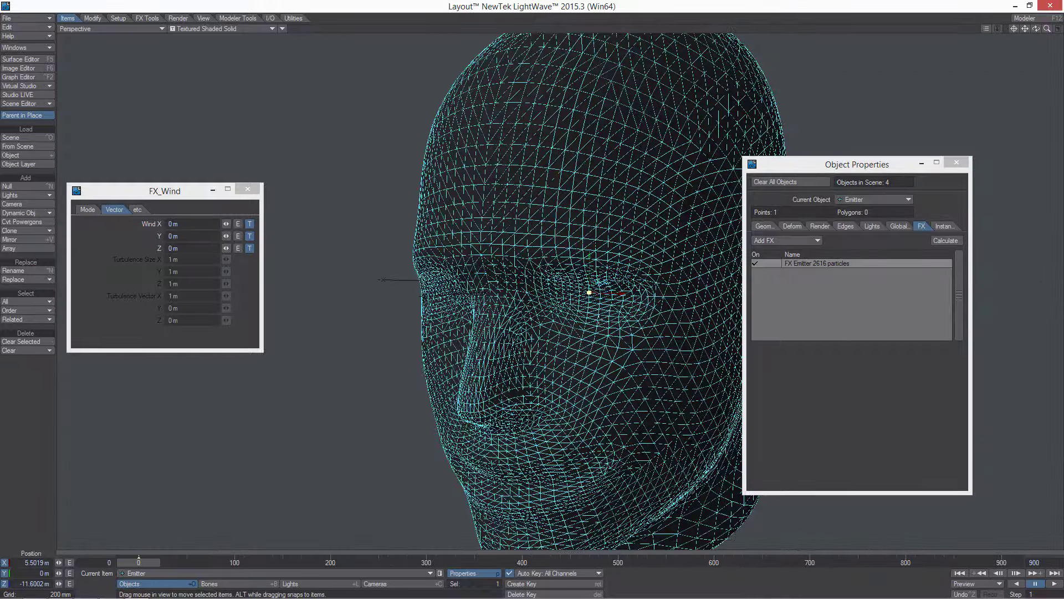
key("ctrl+c")
left_click(683, 136)
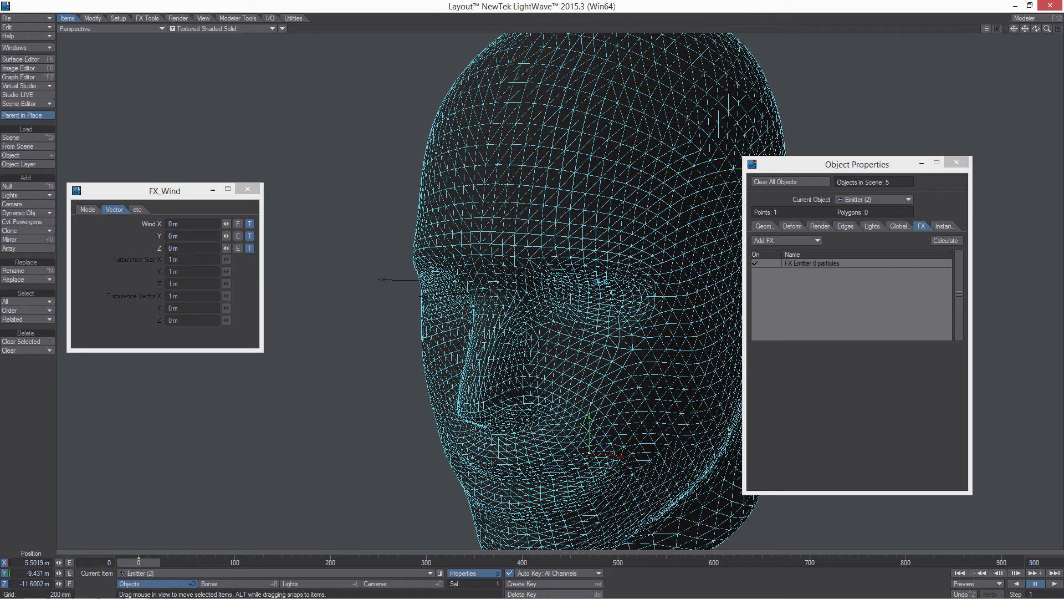
Step: Move the cloned emitter in front of the upper lip, to about X -66 mm, Y -8.87 m and Z -13.91 m
left_click_drag(623, 447, 619, 447)
left_click_drag(532, 299, 599, 310, "alt")
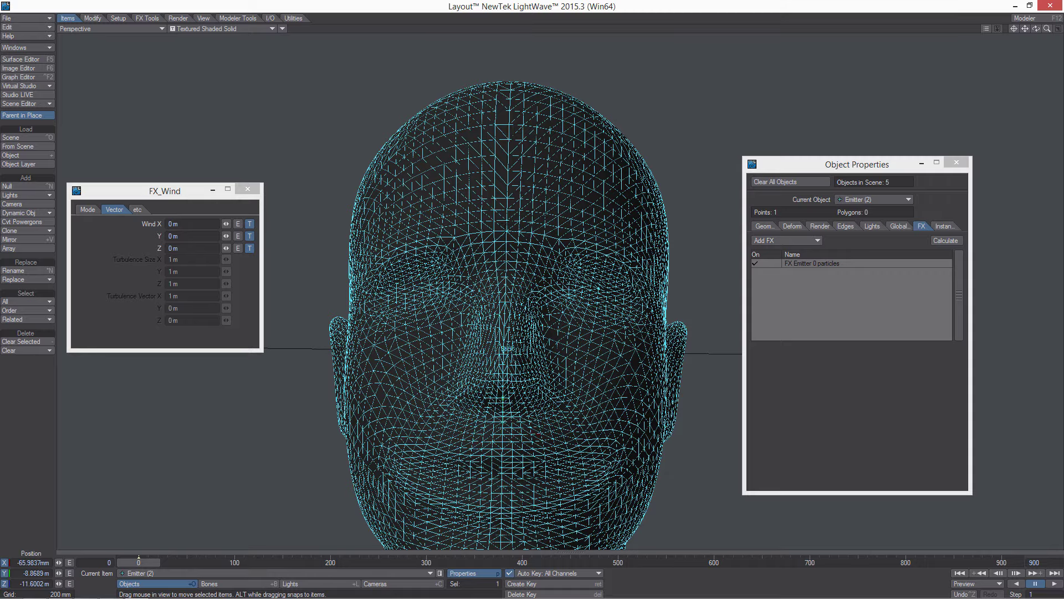
left_click_drag(533, 300, 421, 299, "alt")
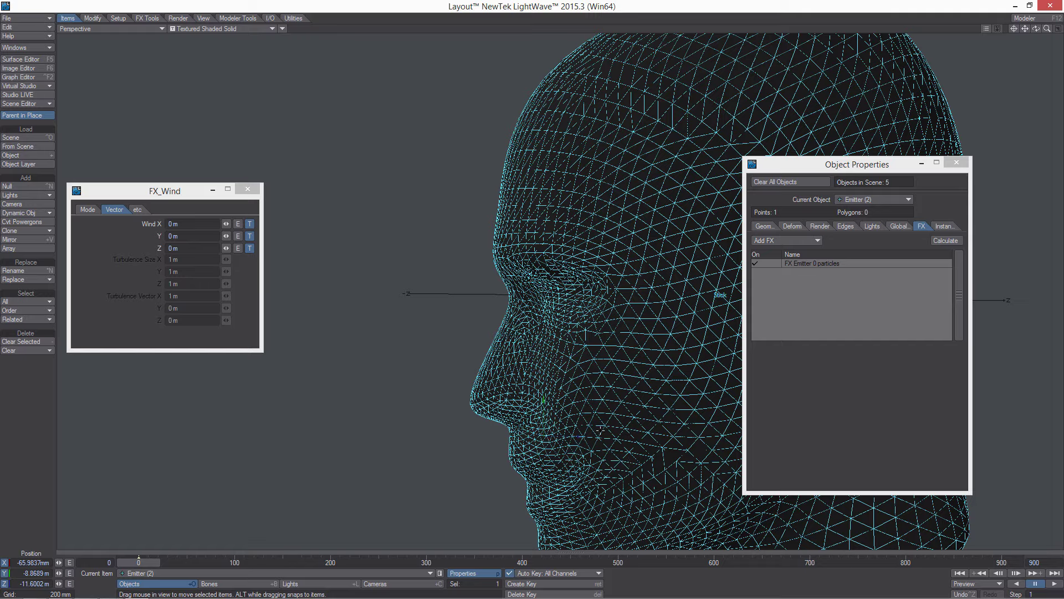
left_click_drag(546, 437, 539, 437)
scroll(482, 439, "up", 5)
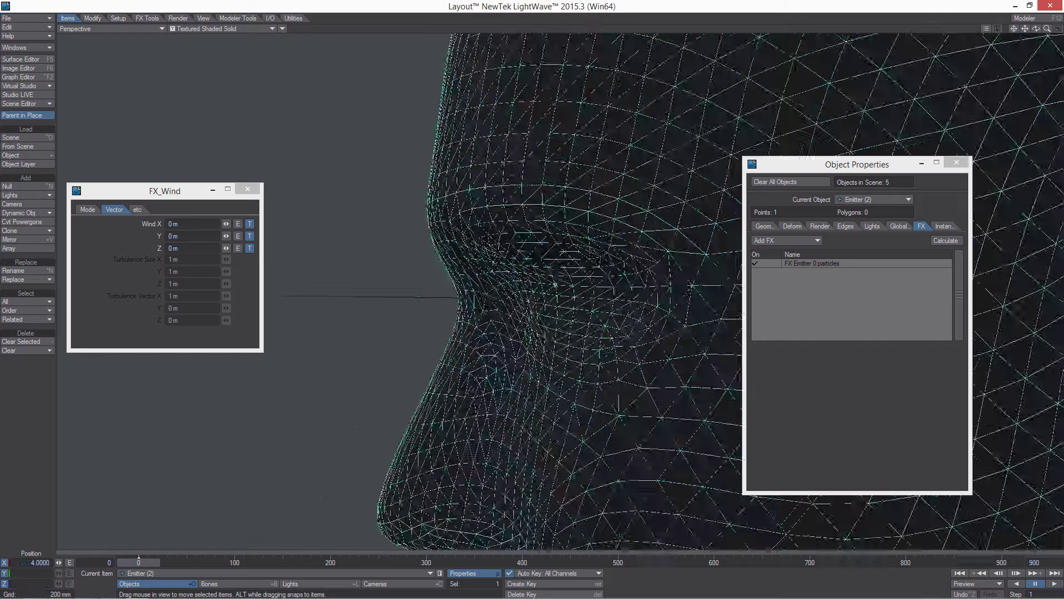
scroll(508, 433, "up", 5)
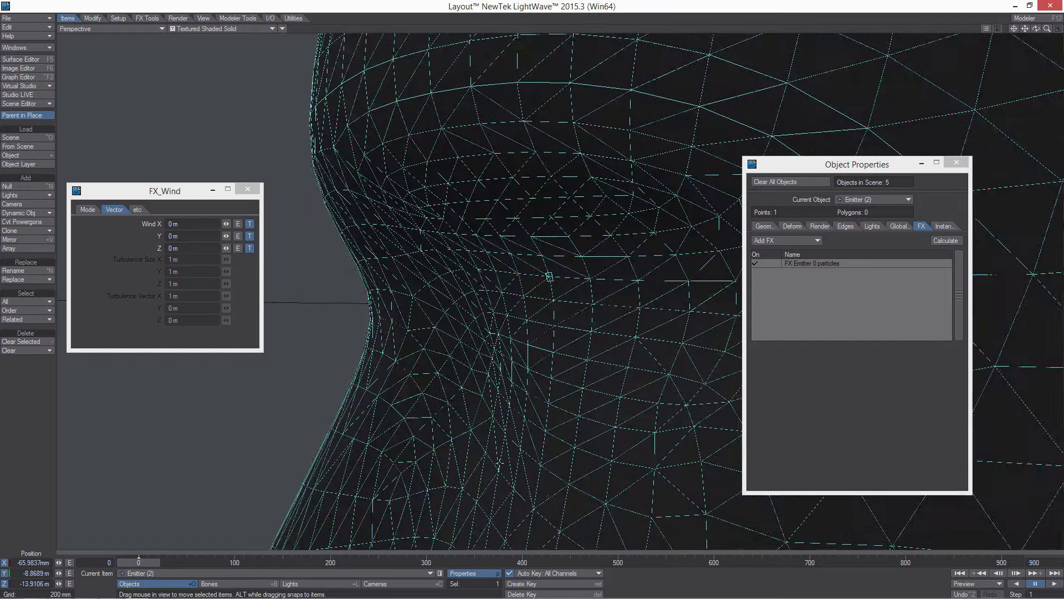
Step: Reset the cloned emitter's heading and pitch to 0°
left_click_drag(508, 432, 508, 244, "alt+shift")
scroll(507, 243, "up", 2)
scroll(560, 291, "up", 1)
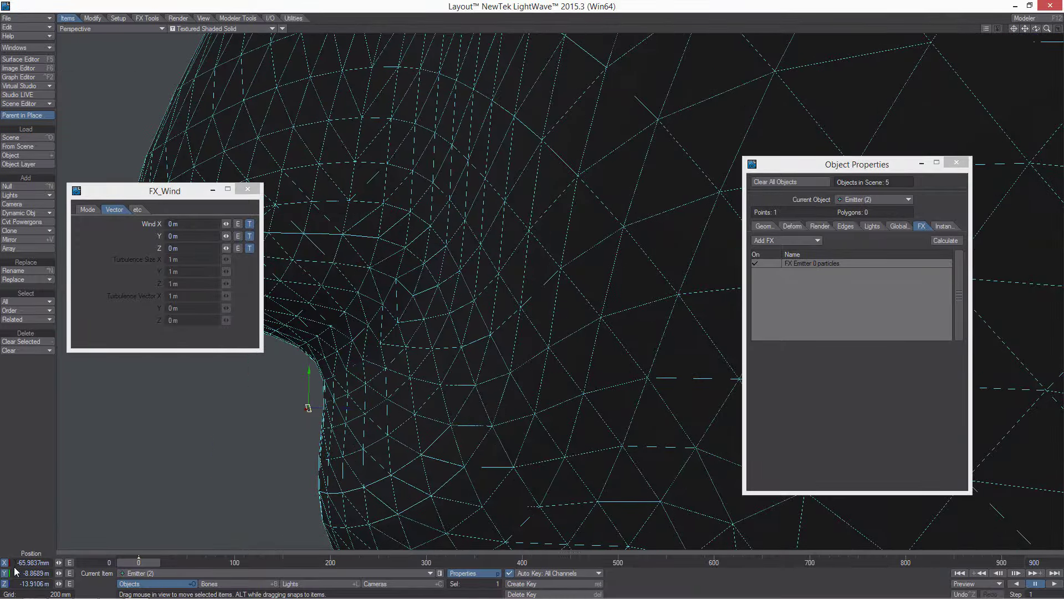
key("y")
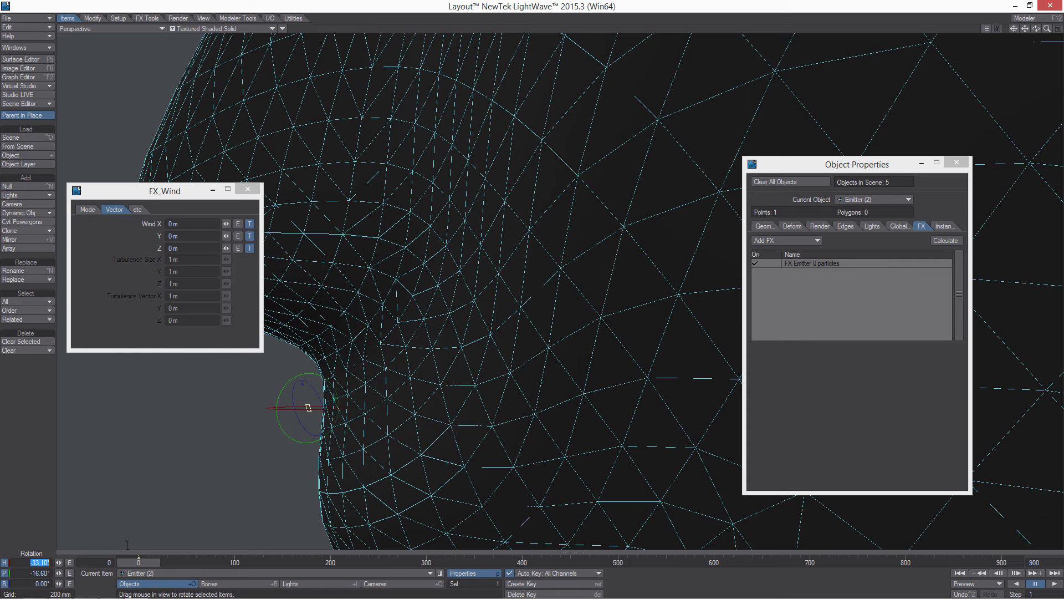
type("0")
key("Tab")
type("0")
left_click_drag(371, 408, 373, 408, "alt")
Step: Push the cloned emitter against the upper lip at about Z -13.72 m and pitch it to about 3.4°
key("t")
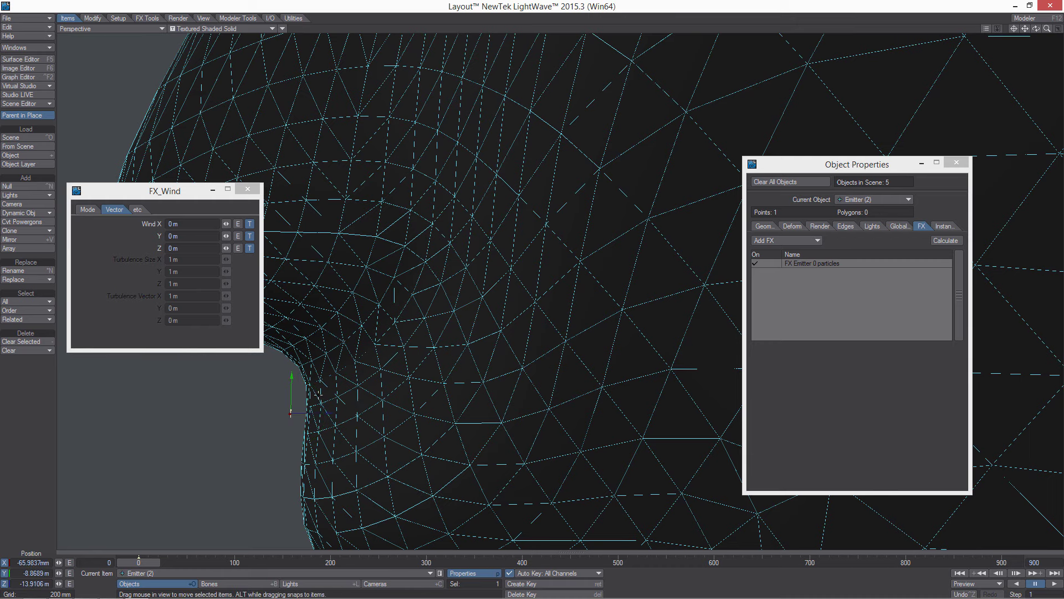
left_click_drag(291, 413, 305, 413)
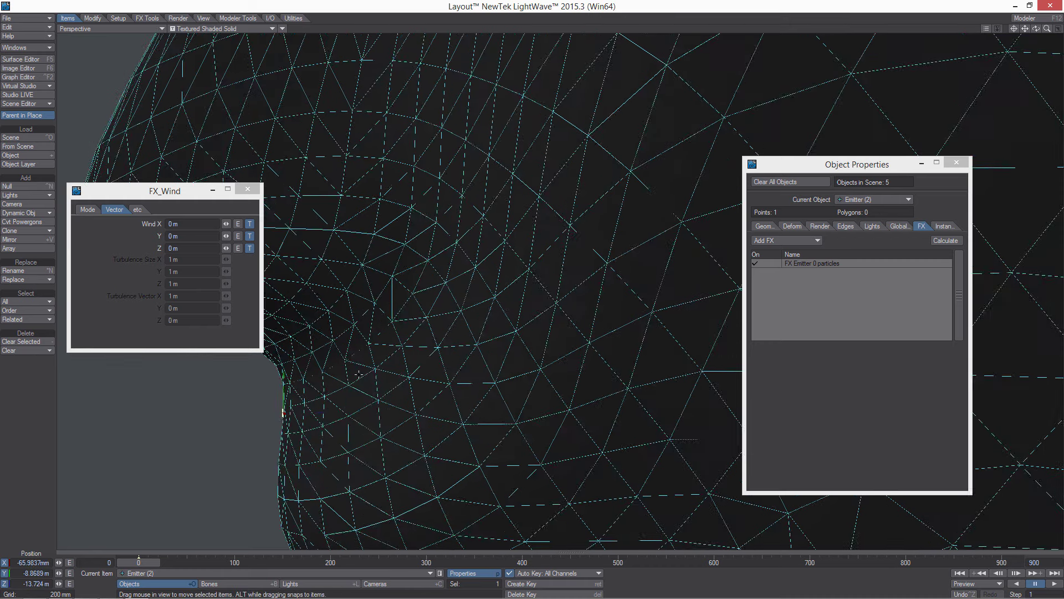
key("y")
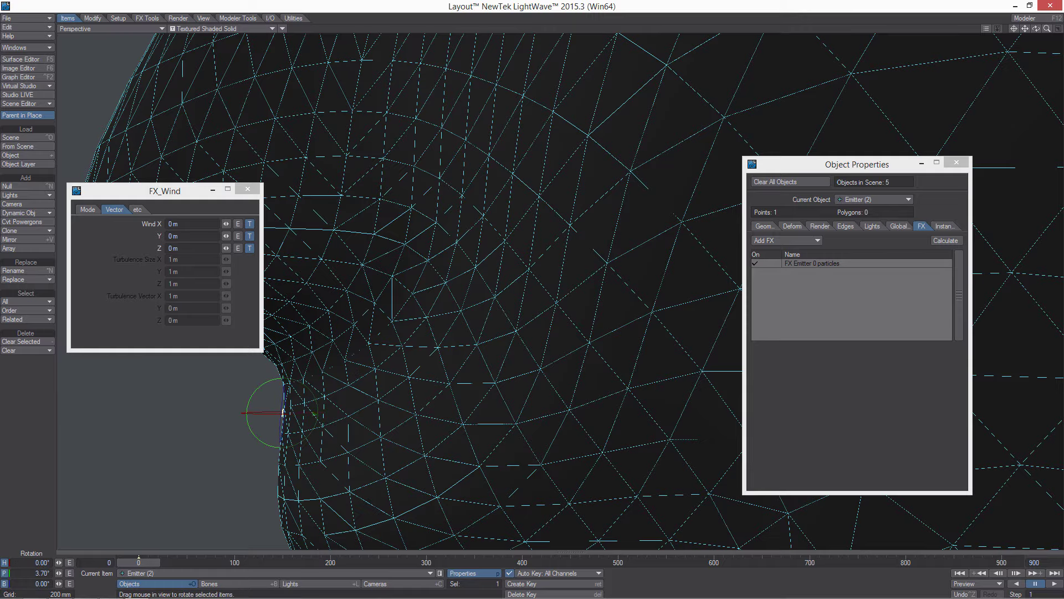
left_click_drag(310, 387, 455, 405, "alt")
left_click_drag(546, 103, 530, 204, "alt")
left_click_drag(602, 95, 529, 198, "alt")
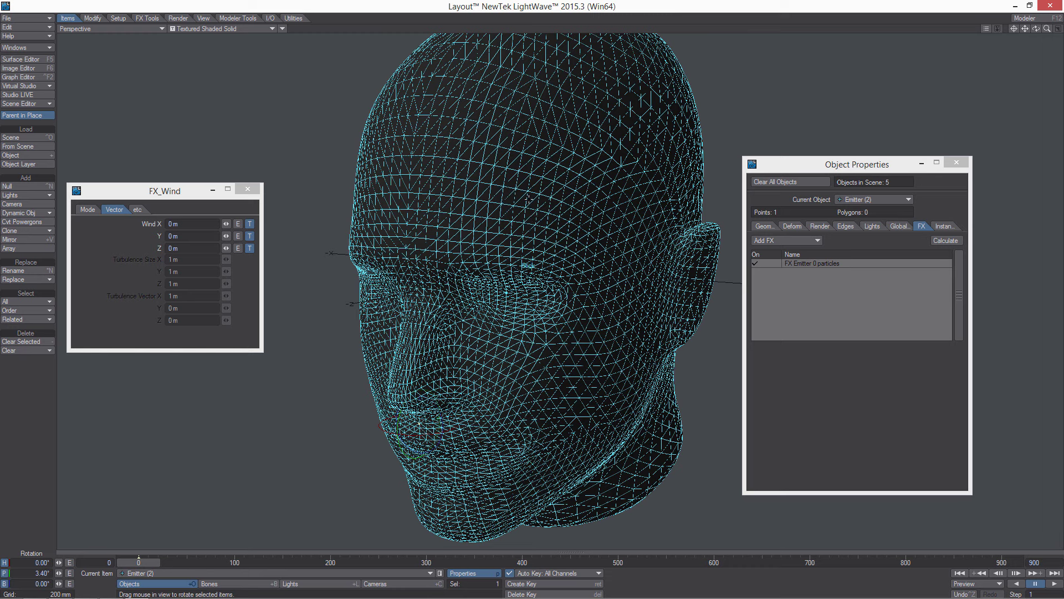
Step: Calculate the cloned emitter's dynamics, interrupt the simulation early and close the wind settings
left_click(932, 241)
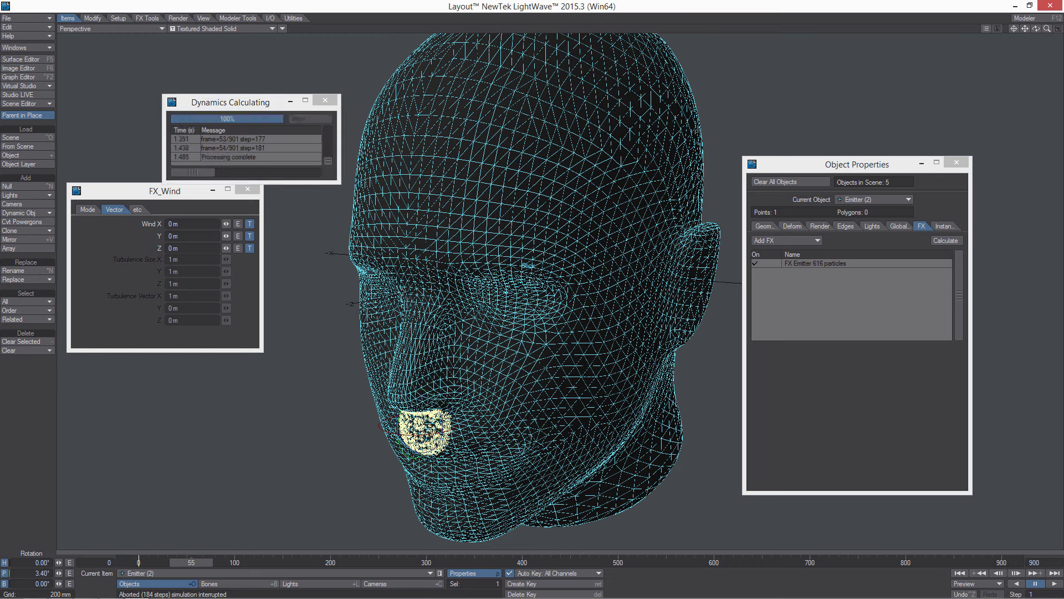
left_click(248, 189)
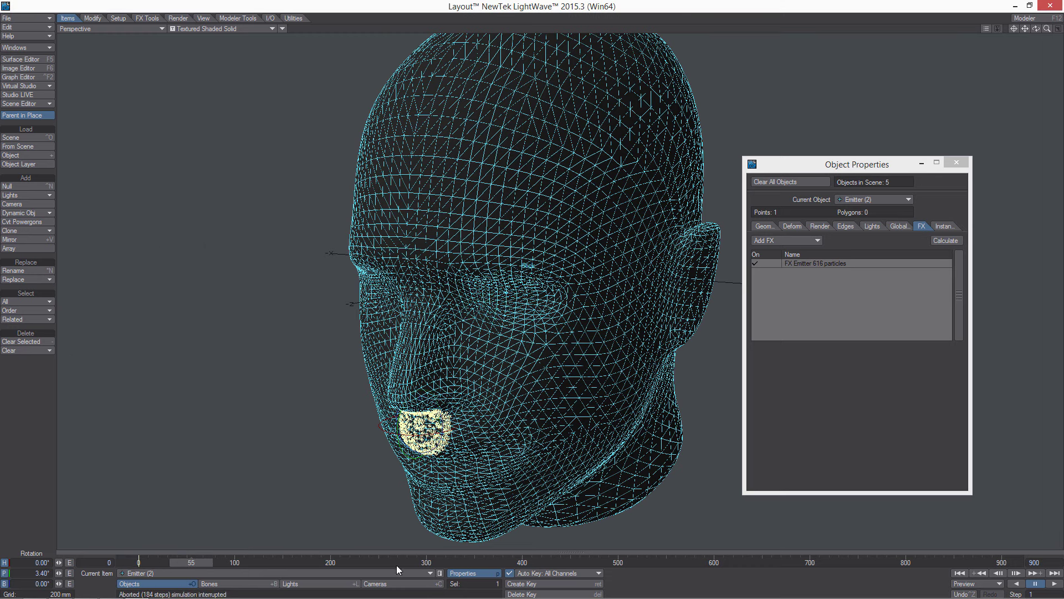
Step: Open the scene's object list, go back to frame 47 and reorder Emitter (1) to sit directly above Emitter (2)
left_click(439, 574)
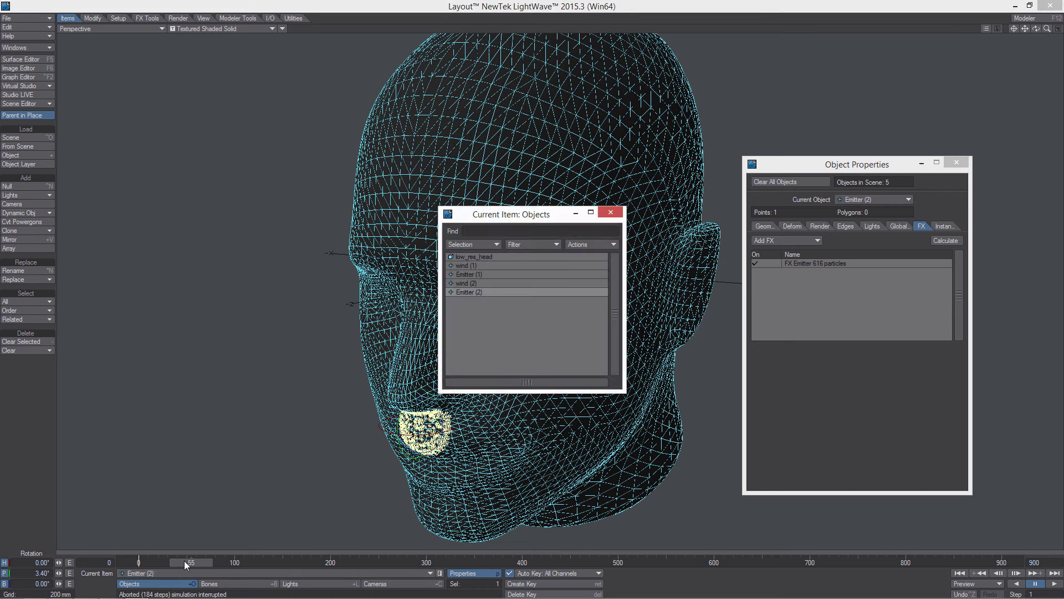
left_click_drag(186, 564, 179, 565)
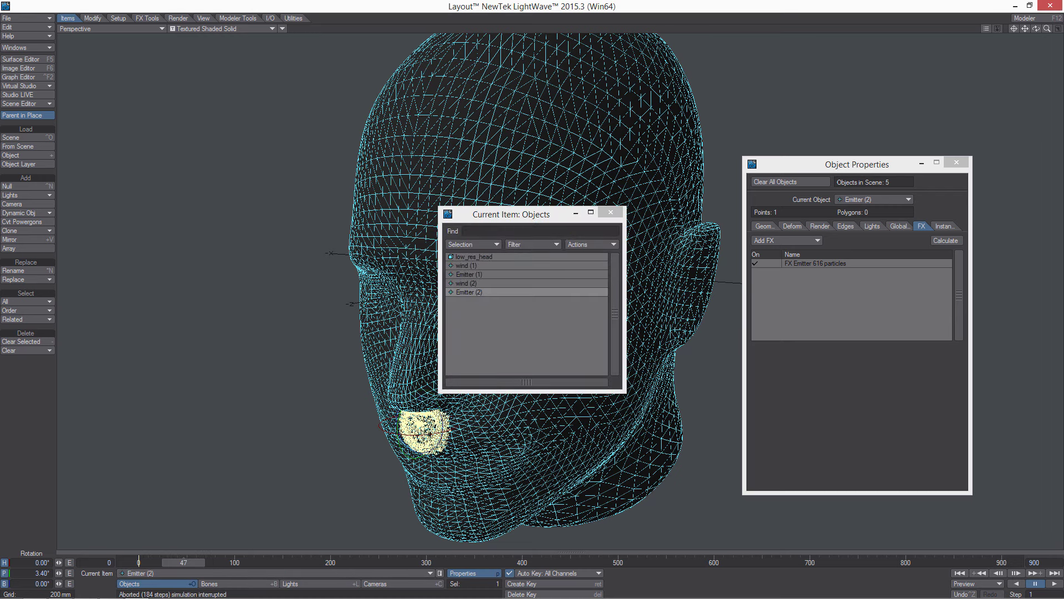
left_click(481, 275)
left_click_drag(489, 274, 474, 291)
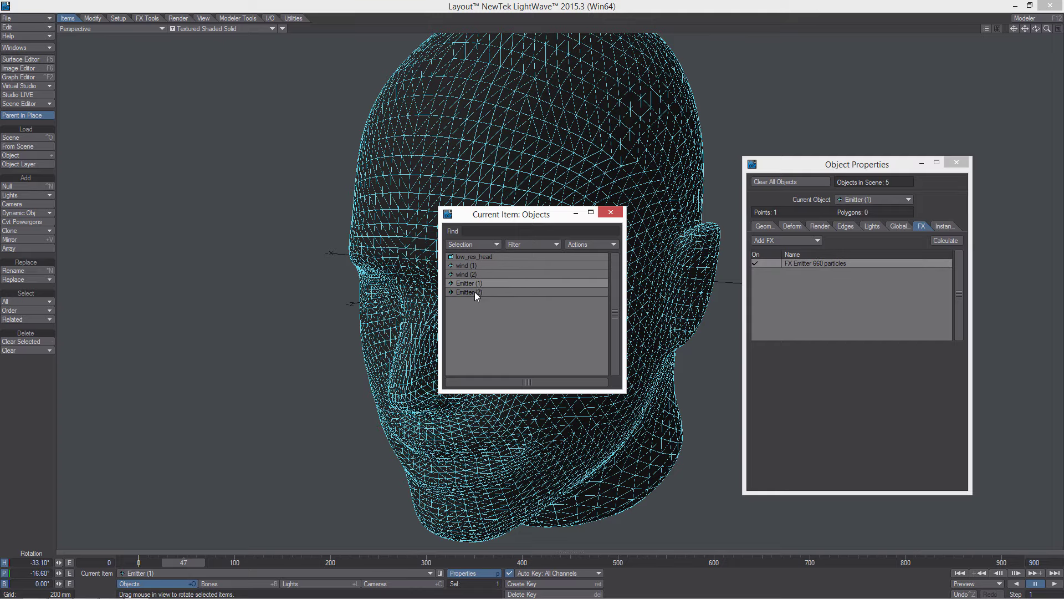
Step: Select both emitters and calculate their dynamics together through frame 900
left_click_drag(531, 215, 232, 150)
mouse_move(388, 222)
left_mouse_down("alt+shift")
mouse_move(305, 117)
mouse_move(390, 109)
mouse_move(391, 214)
left_mouse_up("alt+shift")
left_click(953, 242)
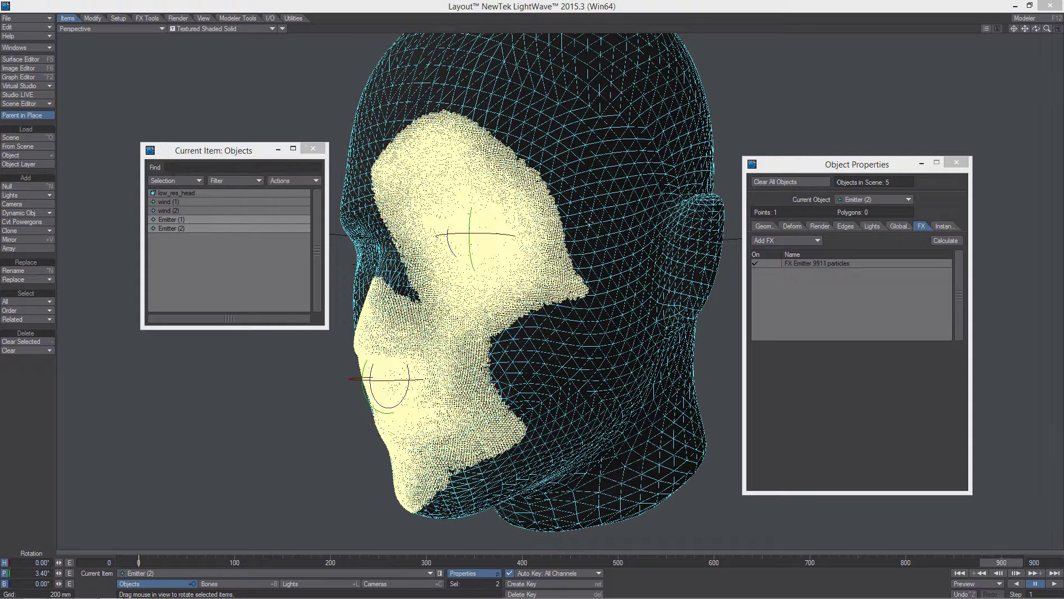
Step: Examine the particle coverage on the face from several angles, switching to Vertices display and back to Textured Shaded Solid
left_click_drag(554, 289, 488, 302, "alt")
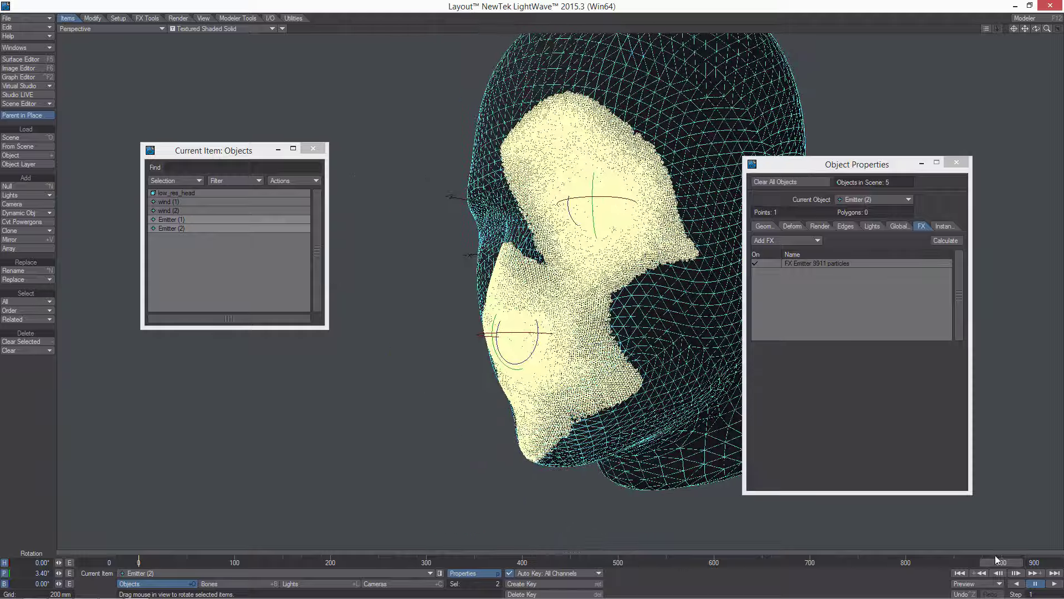
mouse_move(998, 560)
left_mouse_down()
mouse_move(161, 562)
mouse_move(1001, 562)
left_mouse_up()
mouse_move(693, 321)
left_mouse_down("alt")
mouse_move(737, 333)
mouse_move(499, 355)
mouse_move(447, 313)
left_mouse_up("alt")
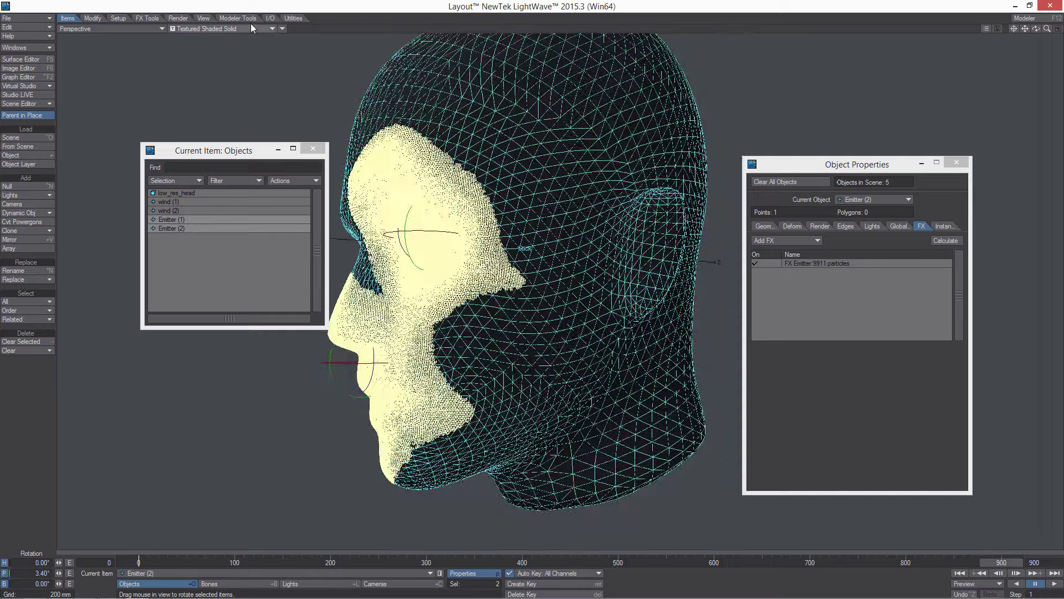
left_click(242, 29)
left_click(248, 21)
mouse_move(527, 277)
left_mouse_down("alt")
mouse_move(332, 366)
mouse_move(344, 388)
mouse_move(565, 204)
left_mouse_up("alt")
left_click(209, 29)
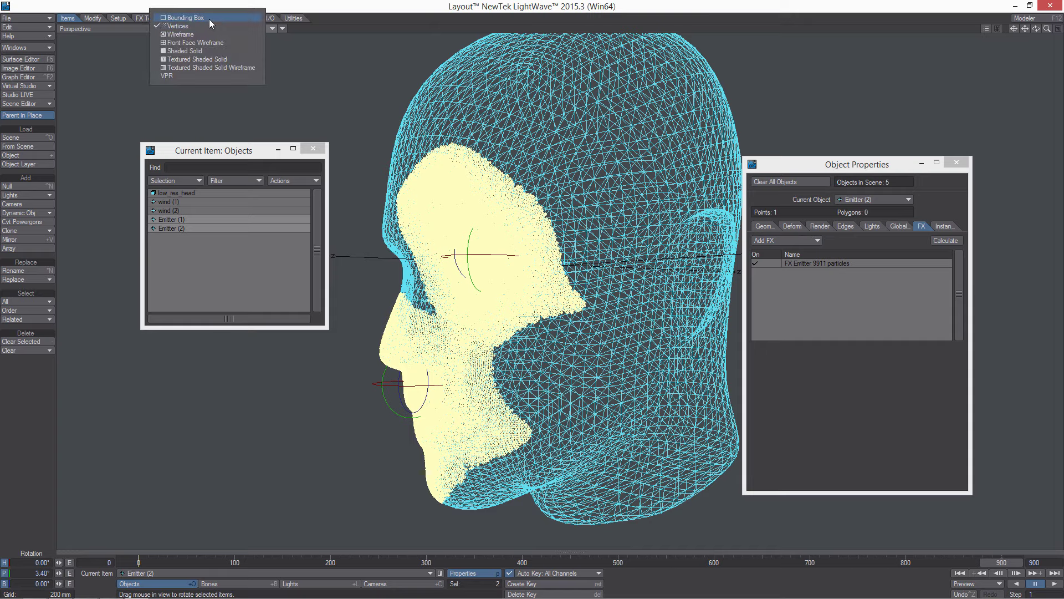
left_click(211, 59)
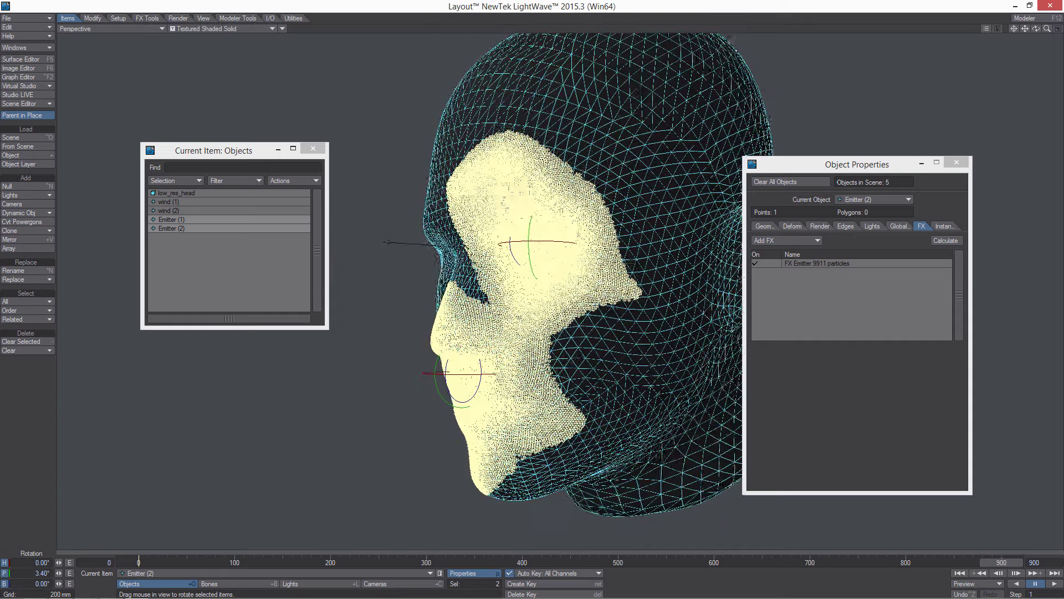
Step: Save the scene as prebake in the particle_cover_effect - Copy folder on the Desktop
key("shift+s")
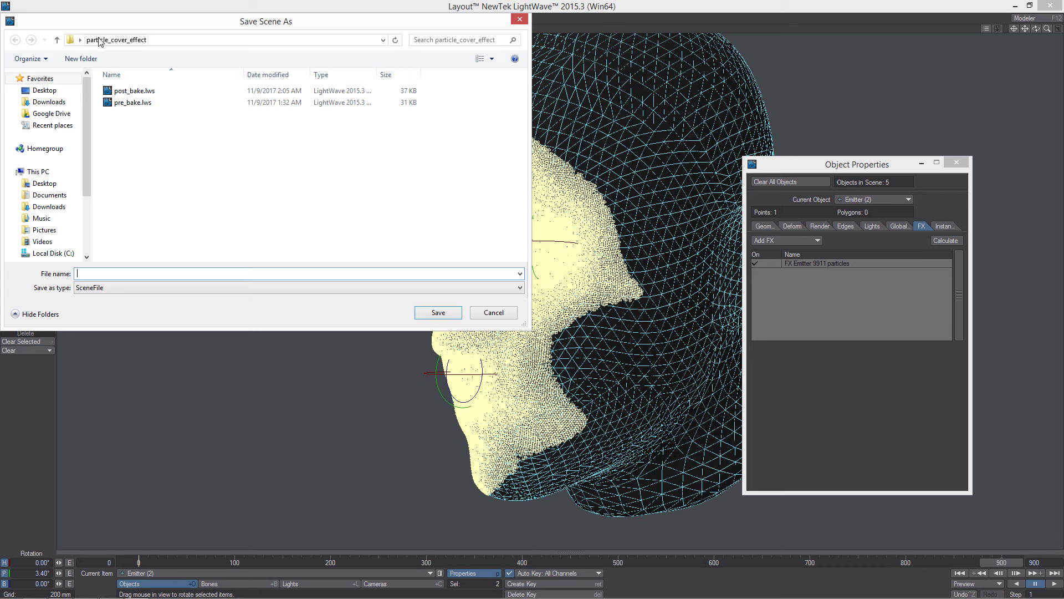
left_click(49, 82)
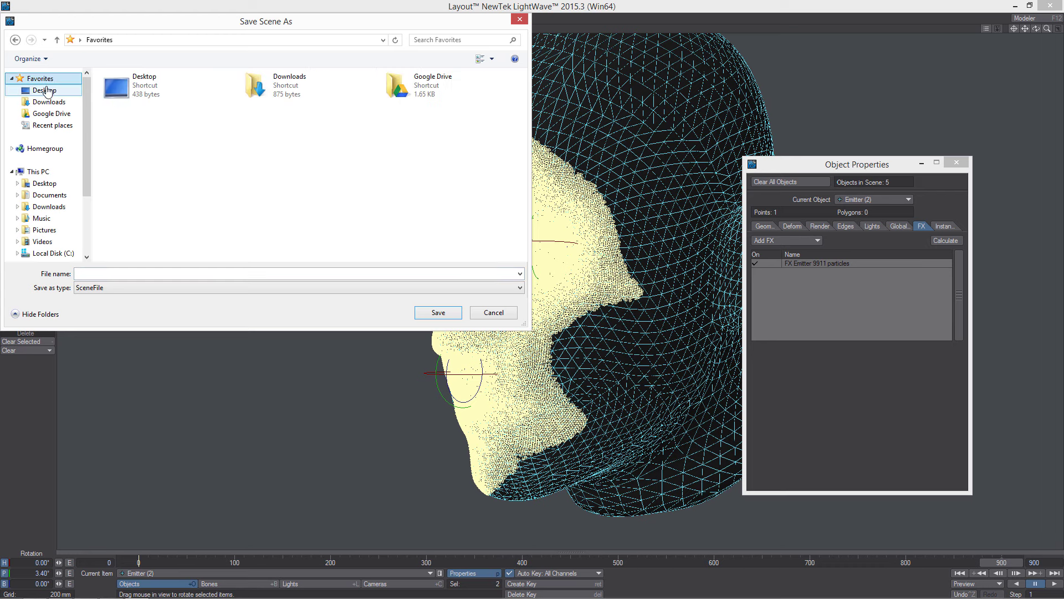
left_click(64, 91)
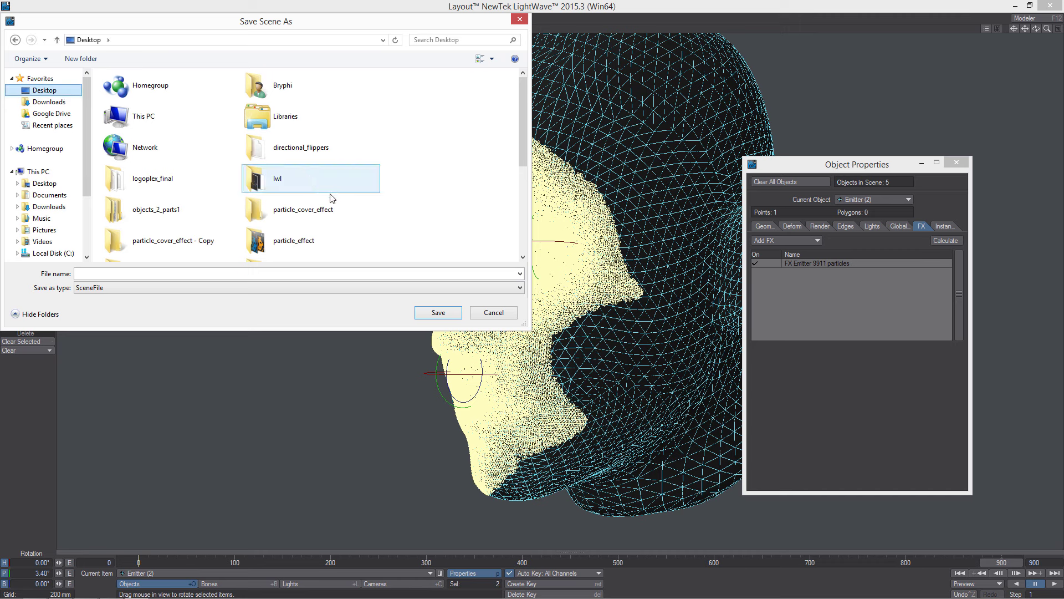
double_click(198, 238)
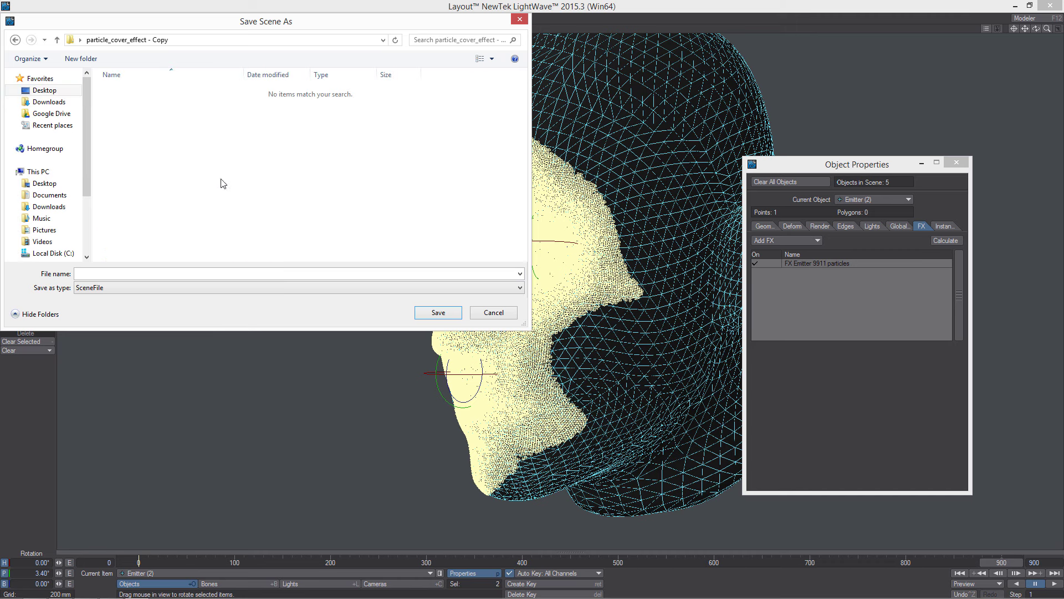
left_click(138, 274)
type("prebake")
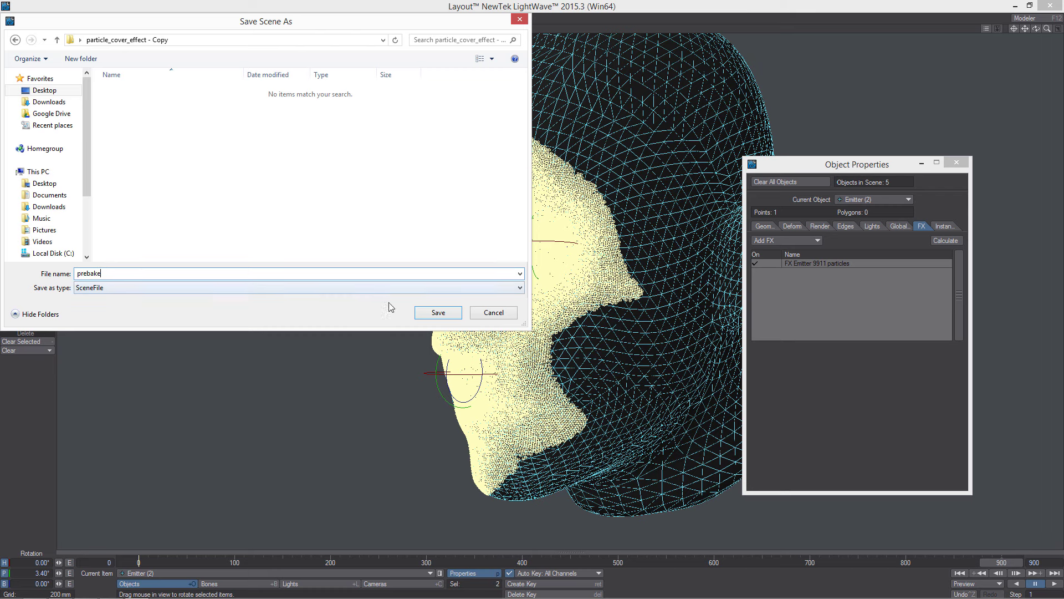
left_click(436, 311)
left_click(610, 147)
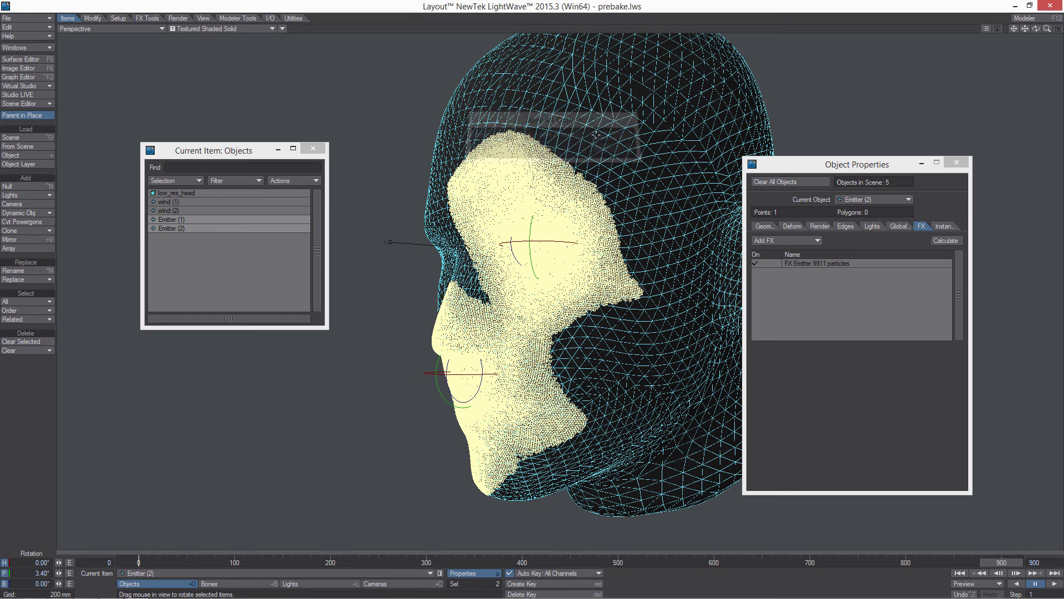
Step: Save the scene under the new name postbake in the same folder
left_click(18, 18)
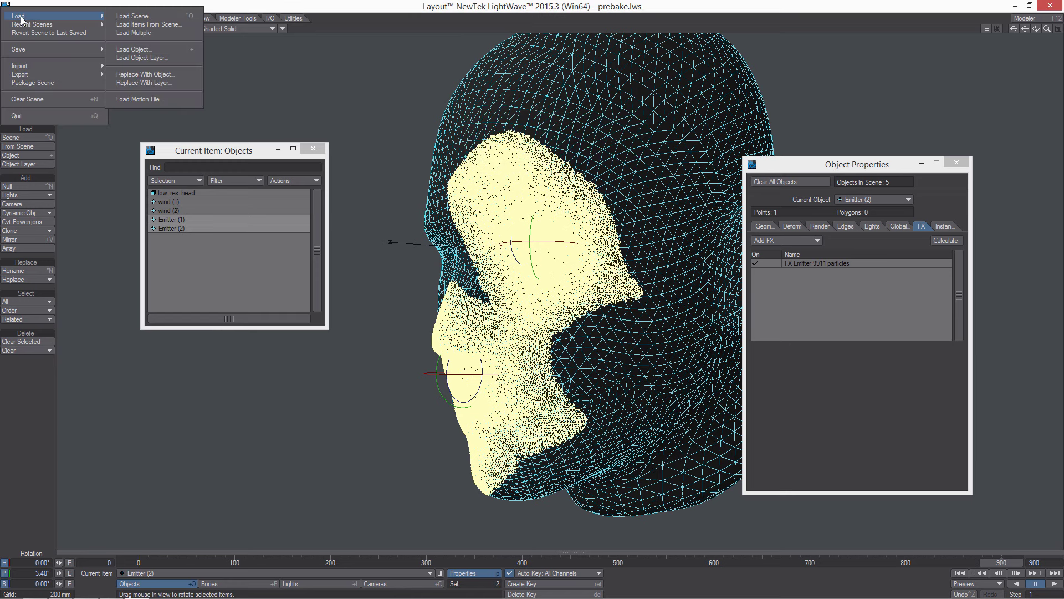
mouse_move(50, 48)
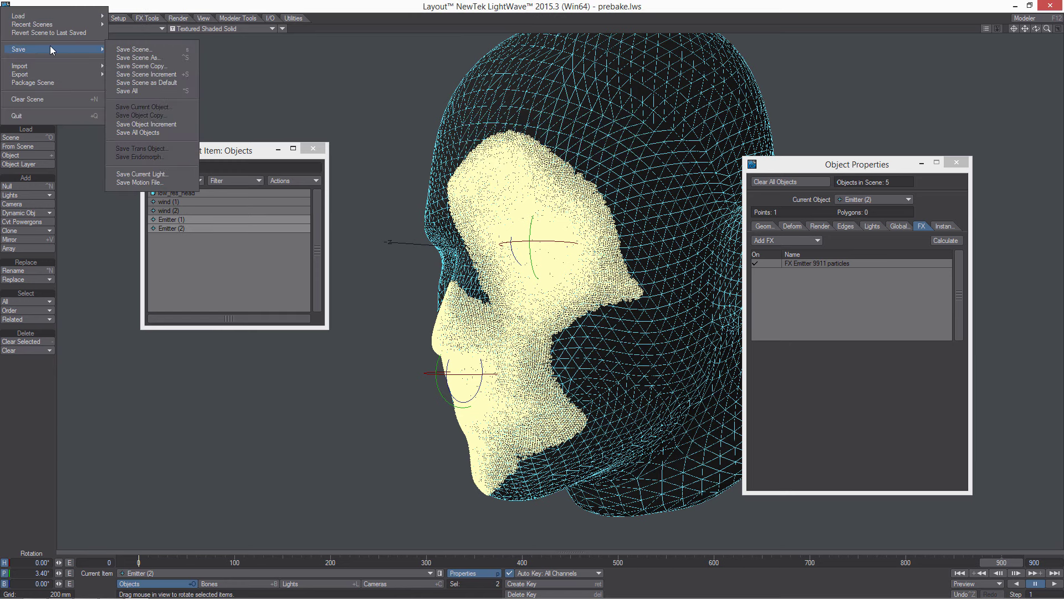
left_click(150, 58)
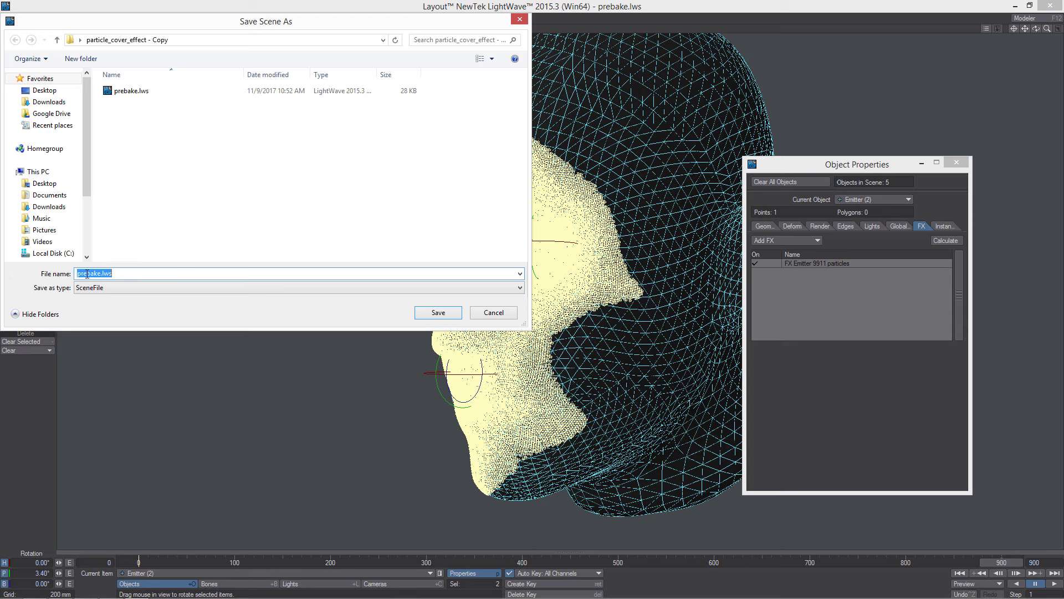
left_click(87, 274)
type("post")
left_click(442, 312)
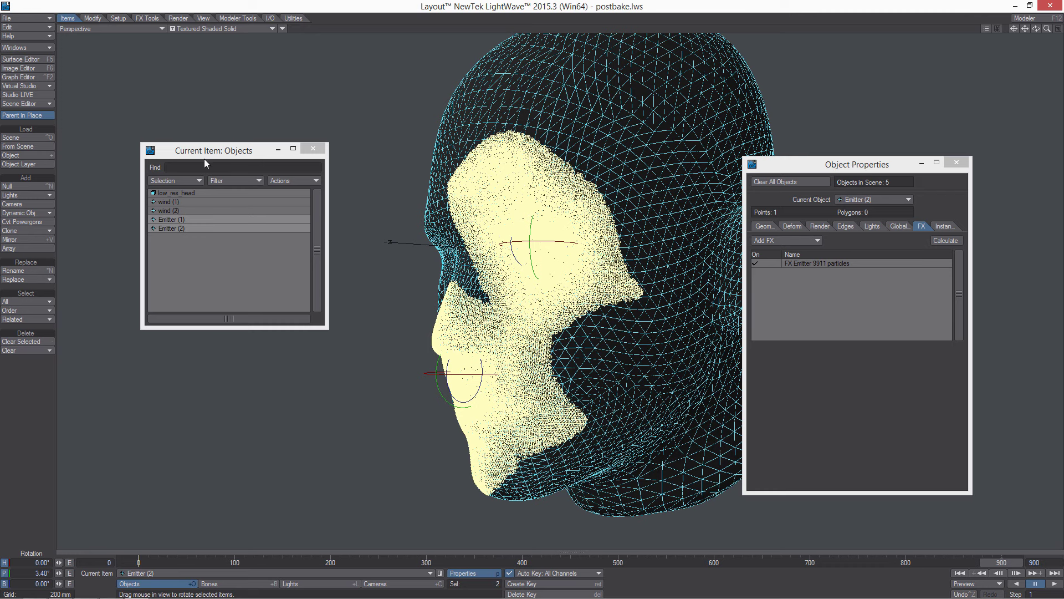
Step: Save the motions of both selected emitters together to the particle data file allpfx.pfx
left_click(872, 263)
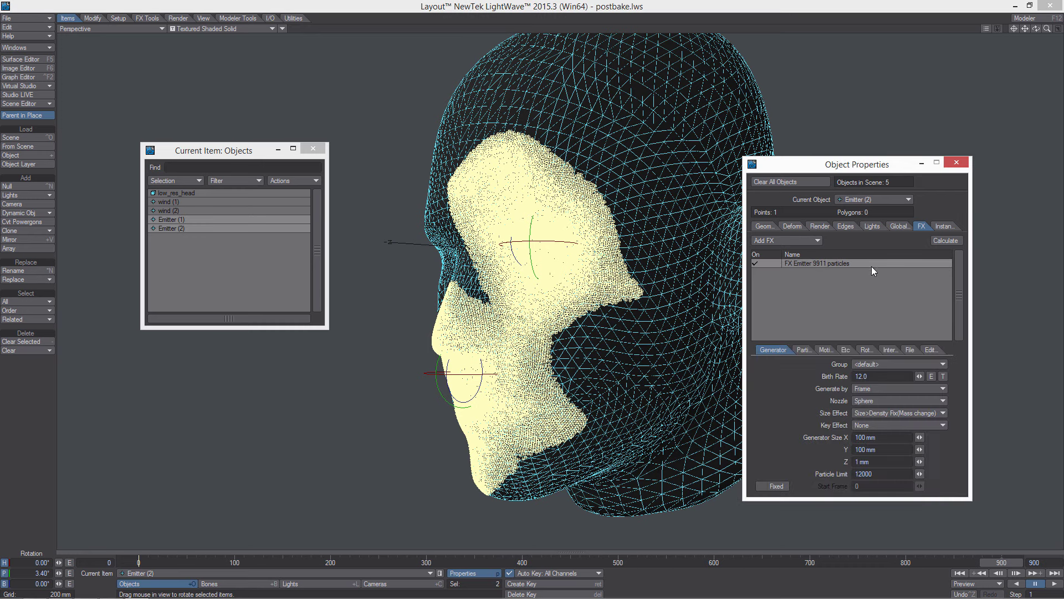
left_click(907, 350)
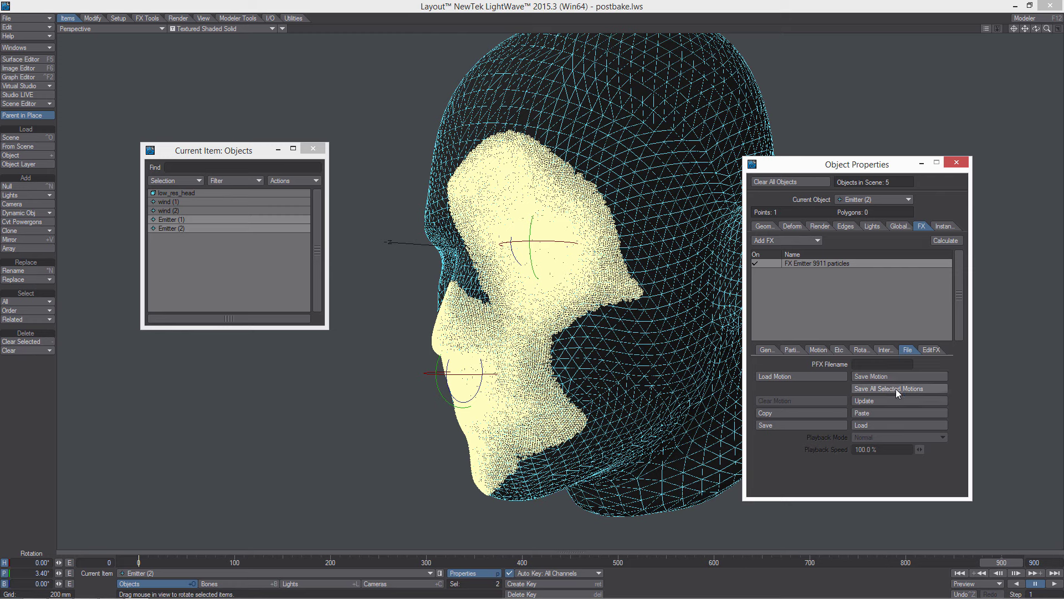
left_click(880, 388)
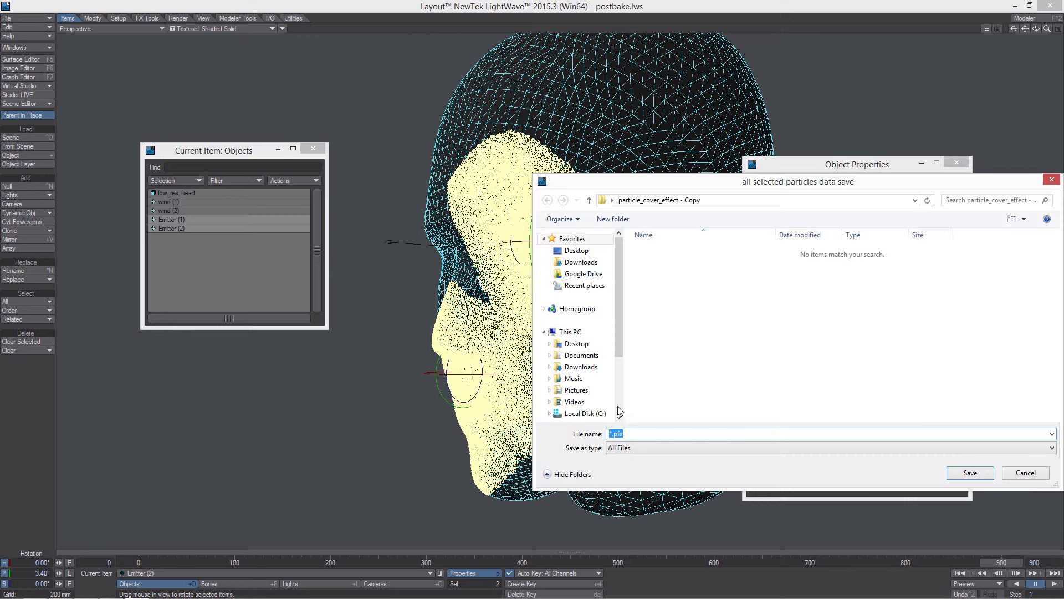
left_click(614, 434)
left_click_drag(612, 434, 606, 436)
left_click(971, 473)
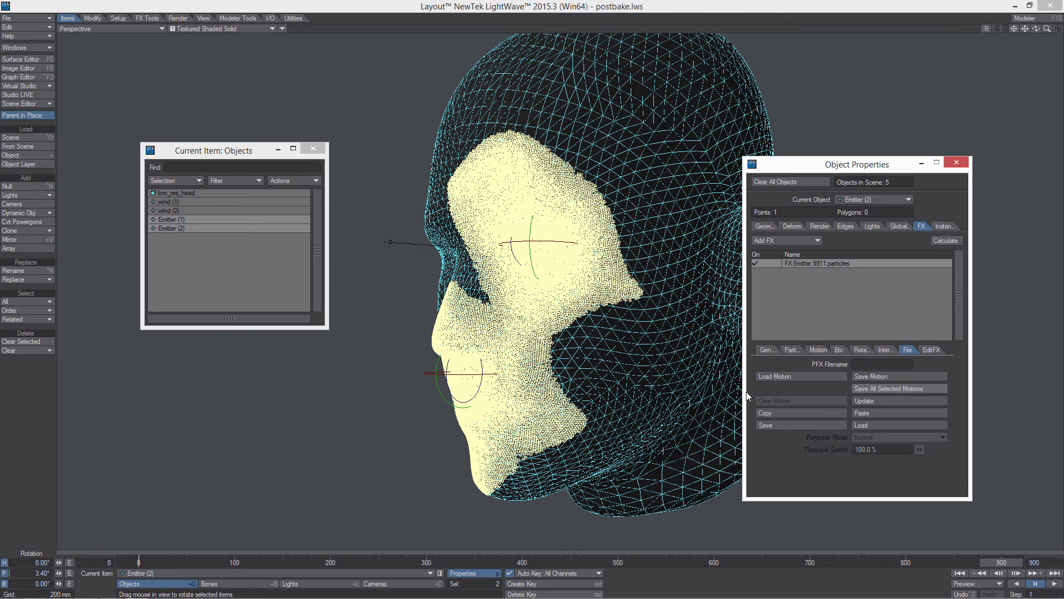
Step: Clear both winds and both emitters from the scene, keeping only low_res_head
left_click(200, 202, "shift")
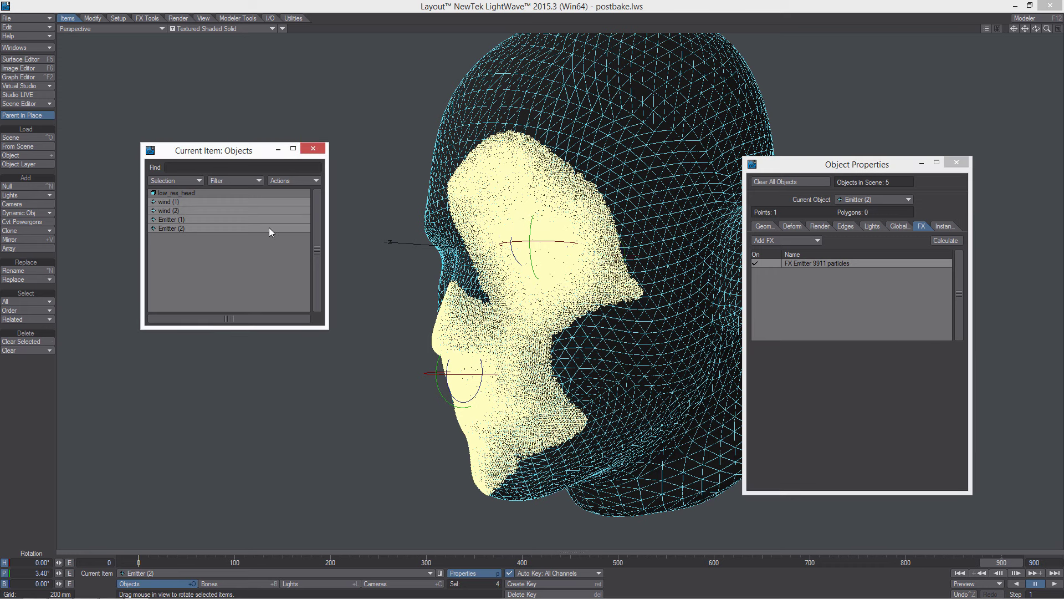
key("minus")
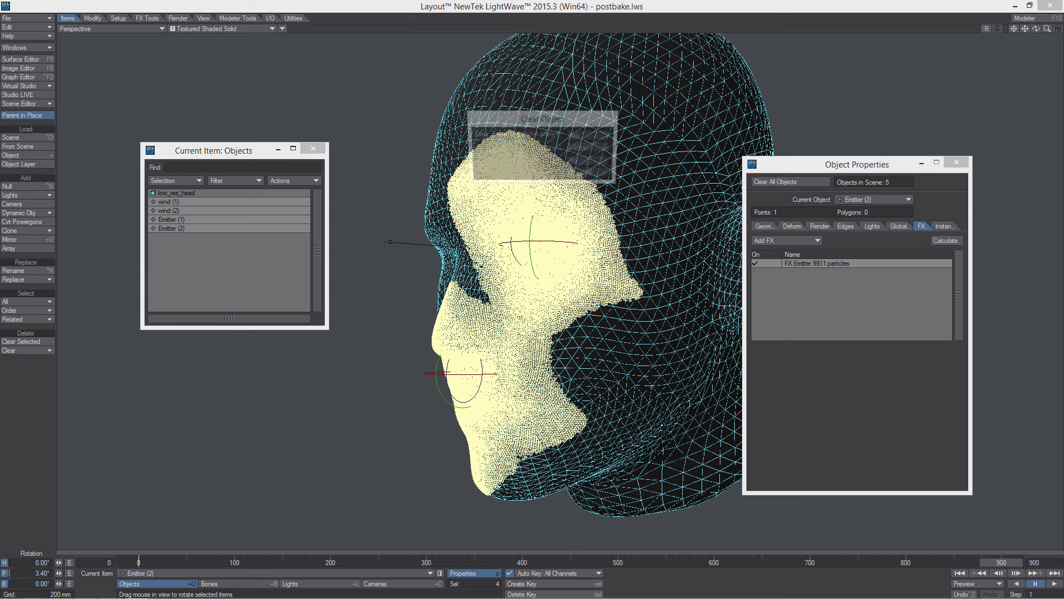
left_click(591, 175)
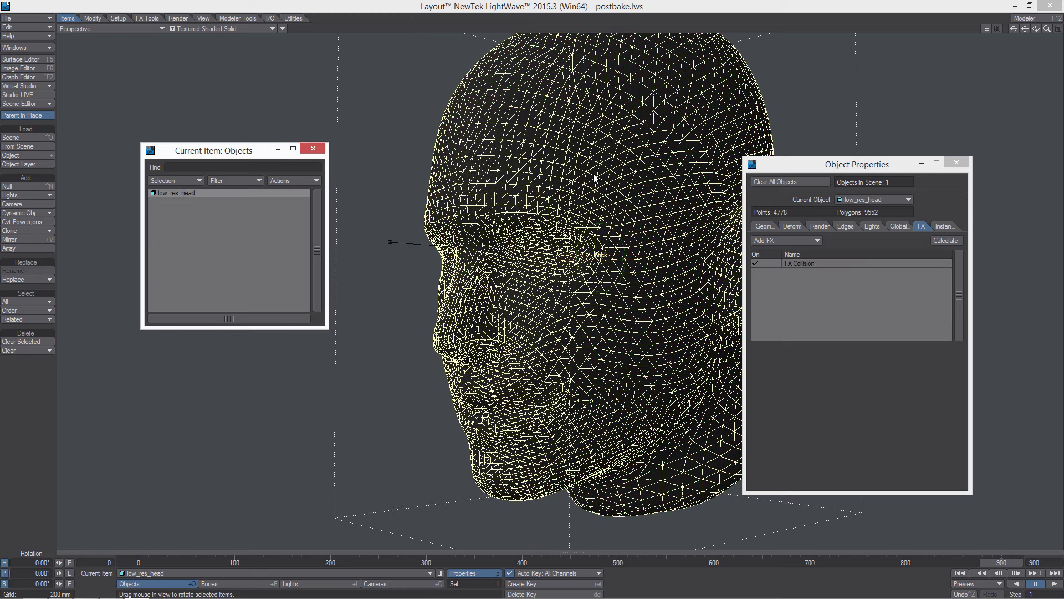
Step: Remove the FX Collision from the low_res_head object
right_click(813, 261)
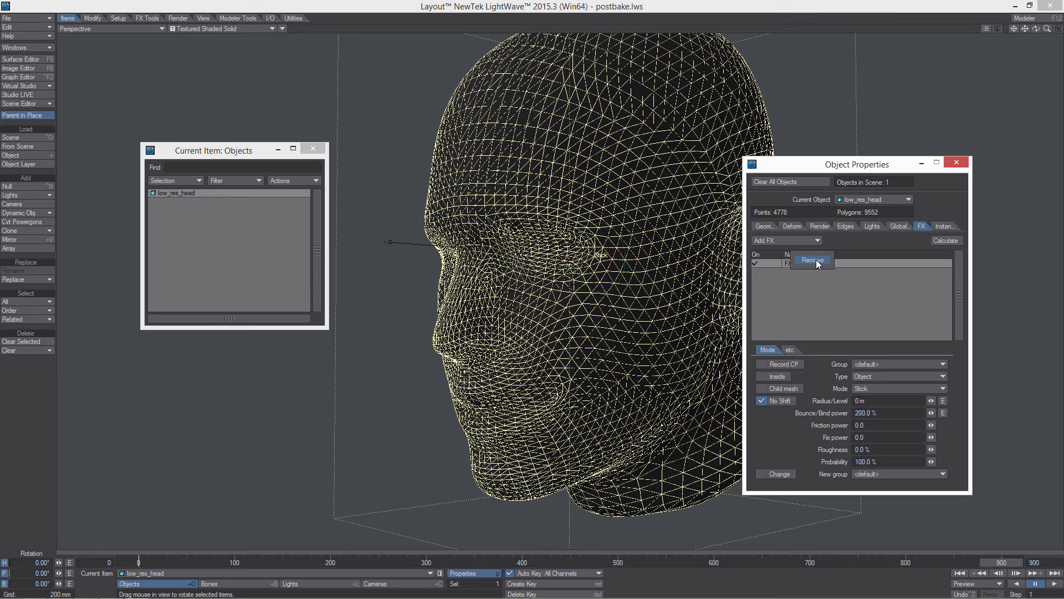
left_click(816, 263)
left_click_drag(703, 261, 611, 273, "ctrl+alt")
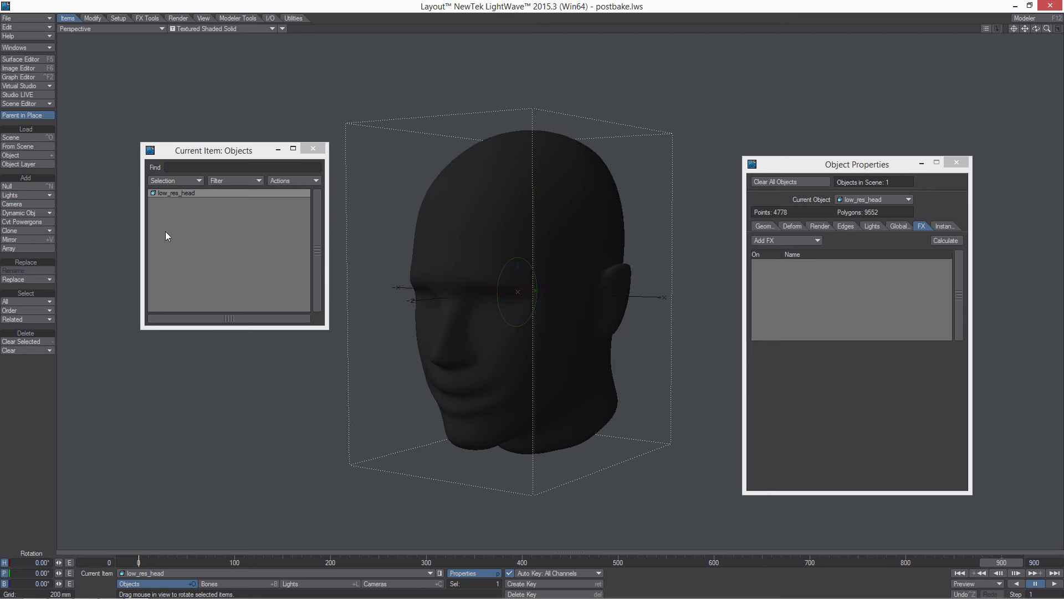
Step: Add an HV particle emitter with the default name Emitter and close its settings window
left_click(32, 214)
left_click(45, 240)
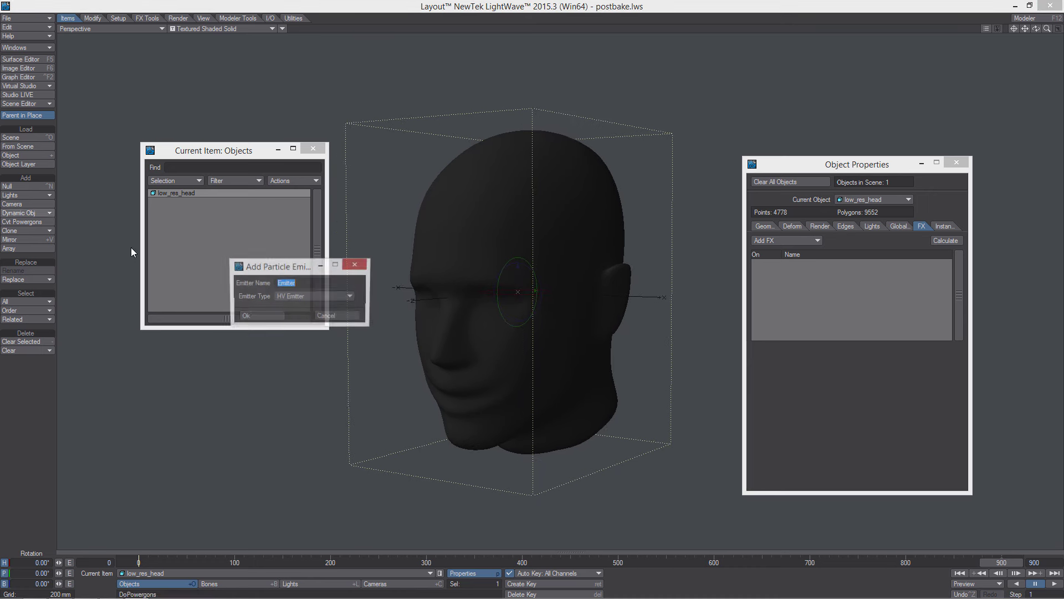
left_click(269, 314)
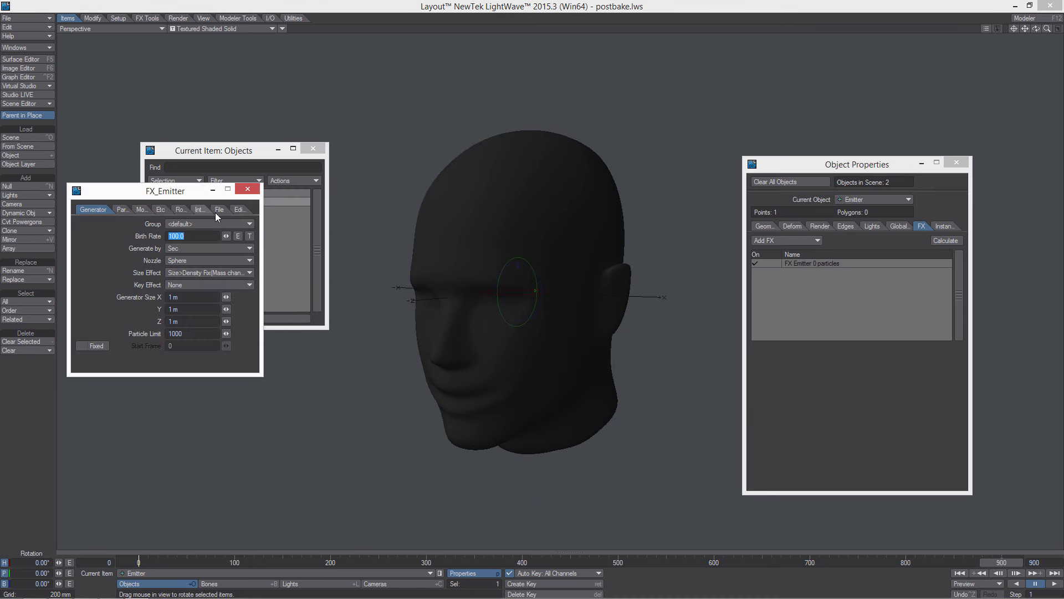
left_click(248, 189)
Step: Load the baked motion file allpfx.pfx into the new emitter and inspect the particles on the face
left_click(860, 263)
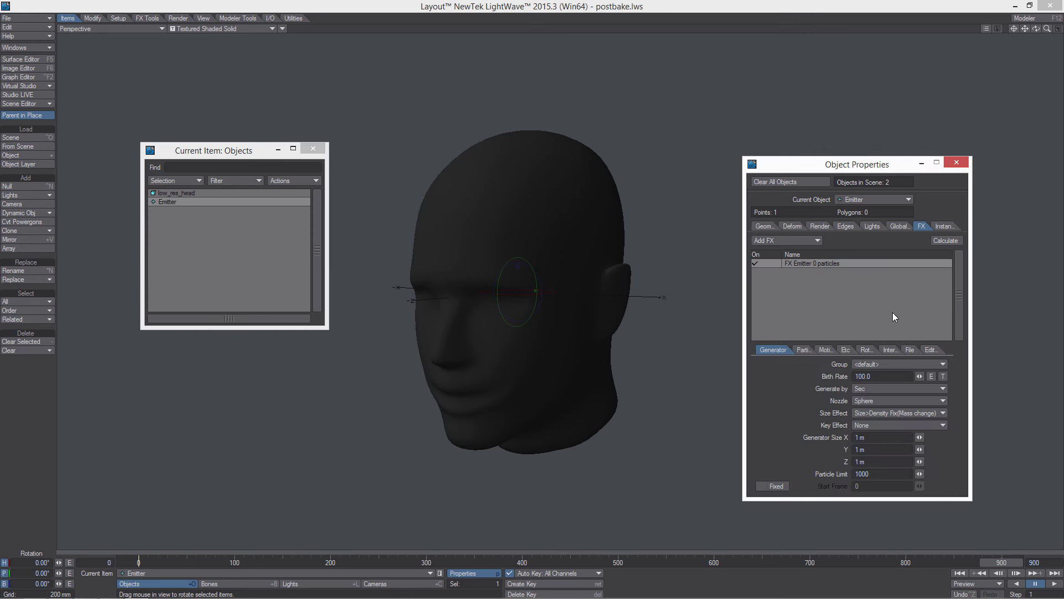
left_click(911, 350)
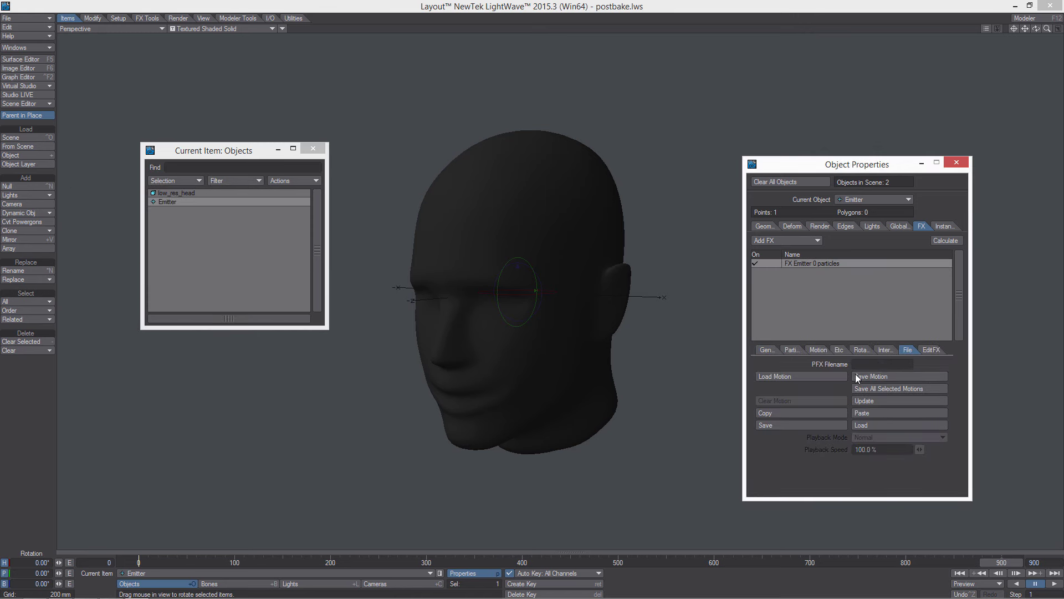
left_click(810, 375)
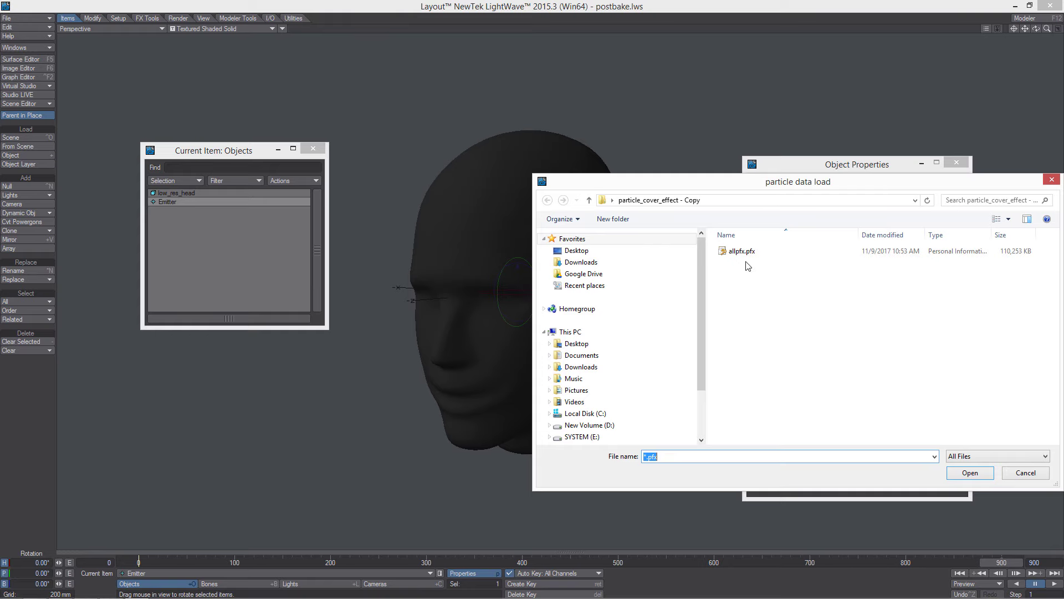
double_click(741, 252)
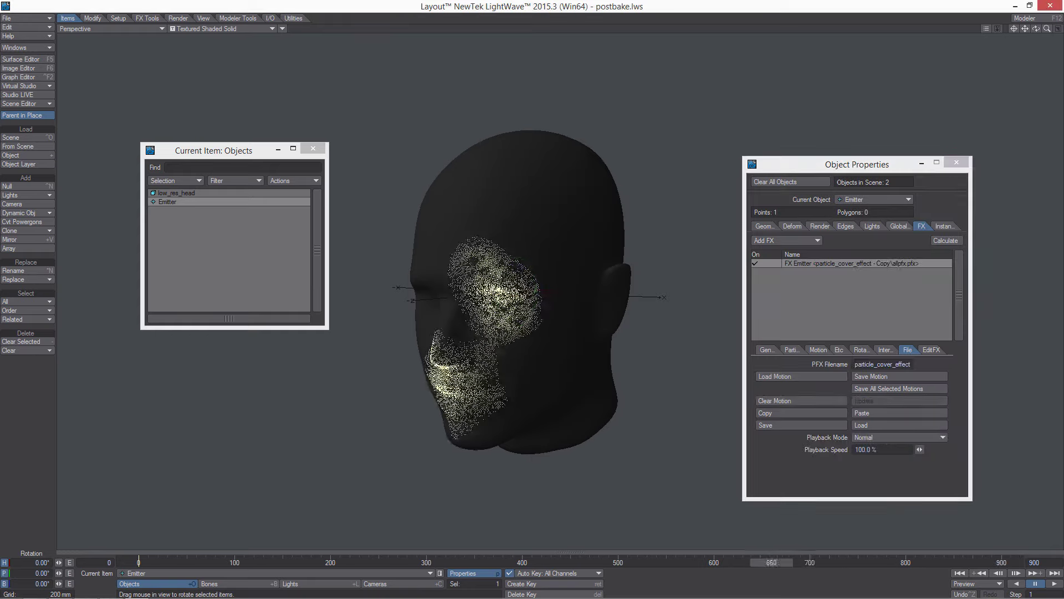
left_click_drag(671, 370, 466, 339, "ctrl+alt")
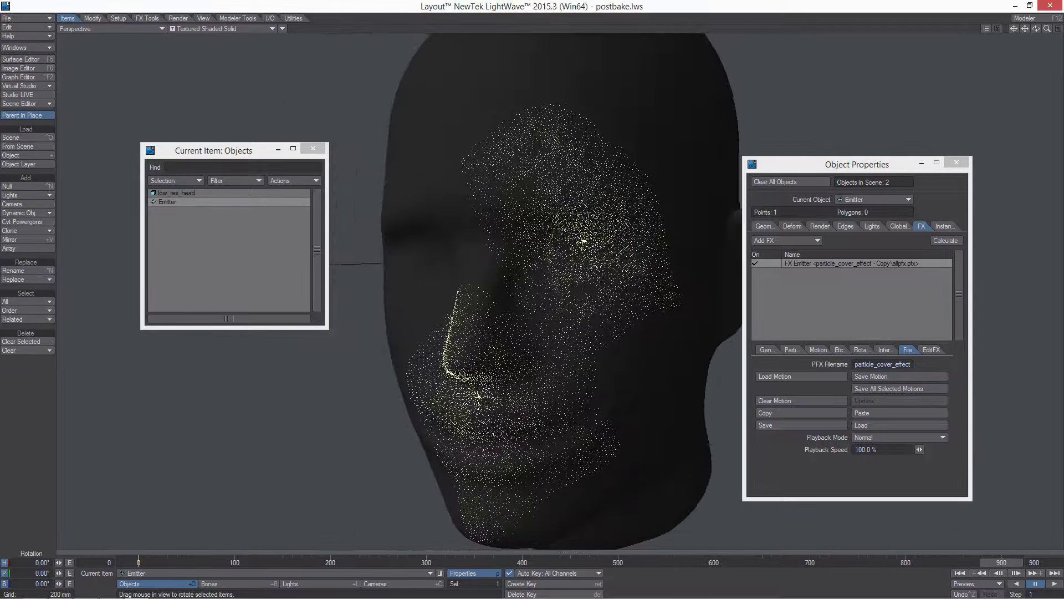
mouse_move(1012, 564)
left_mouse_down()
mouse_move(145, 564)
mouse_move(1001, 563)
left_mouse_up()
left_click_drag(593, 322, 521, 315, "ctrl+alt")
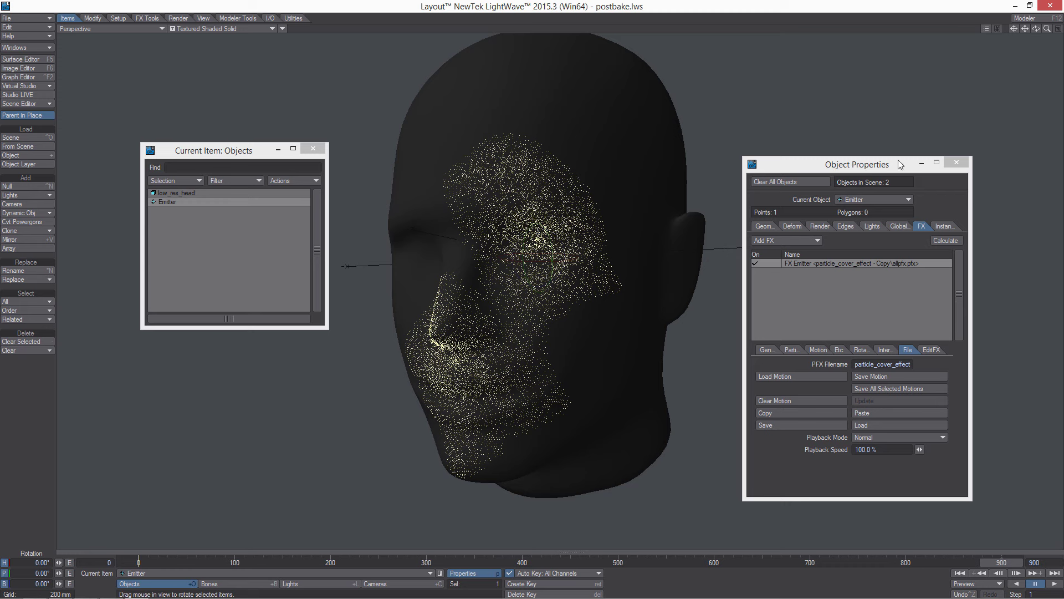
Step: Close the object list, enable node displacement on low_res_head and open its displacement node editor
left_click(312, 149)
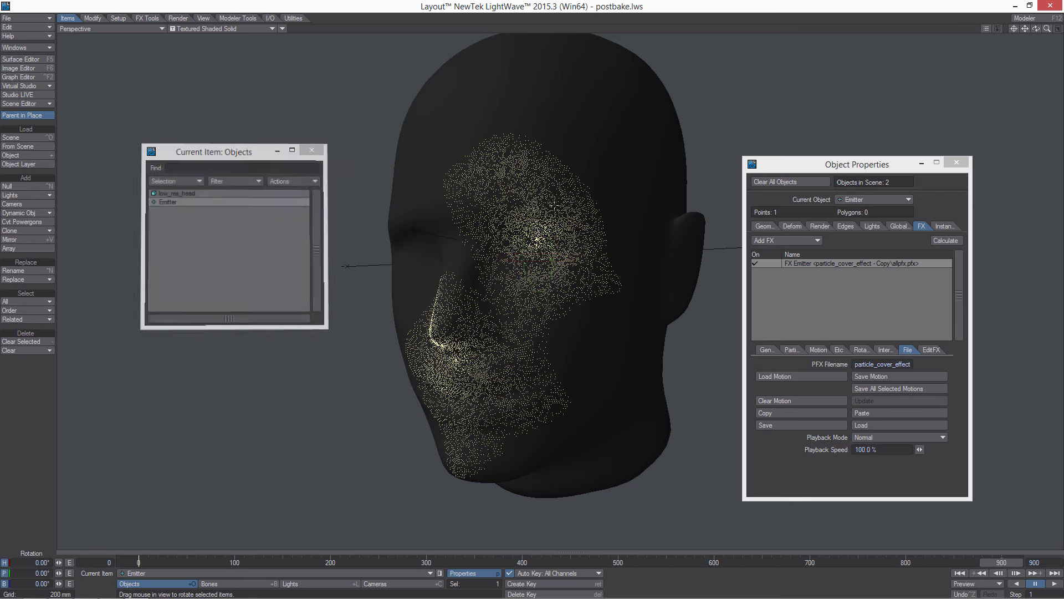
left_click(844, 199)
left_click(848, 193)
left_click(794, 227)
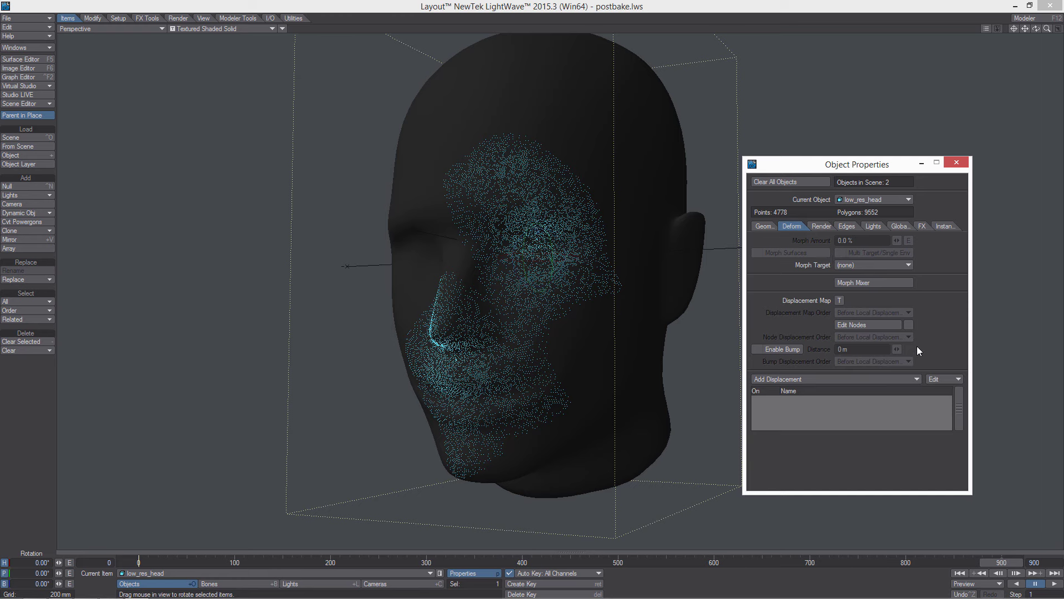
left_click(908, 326)
left_click(869, 325)
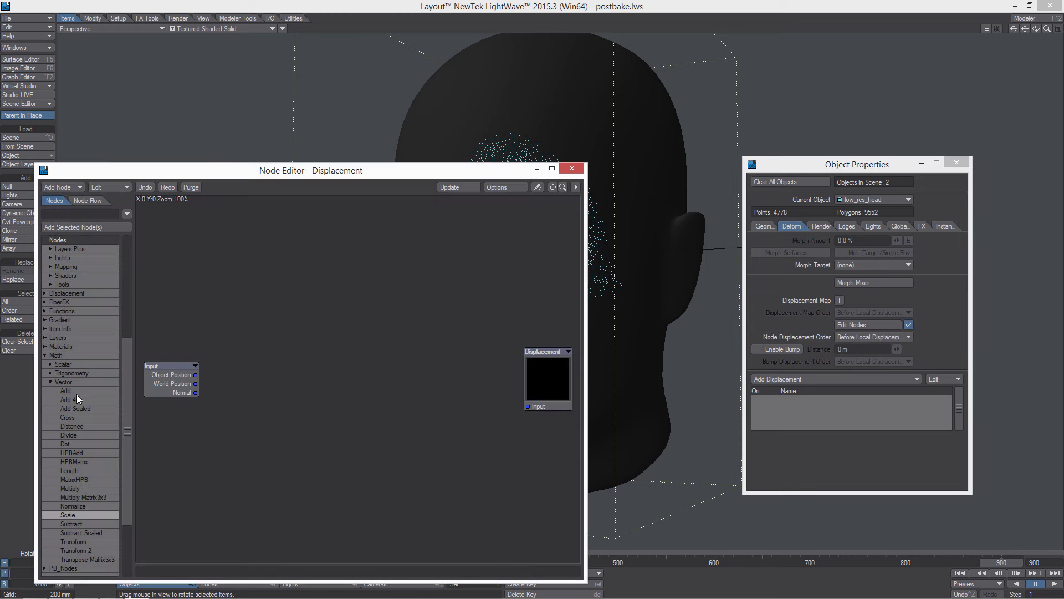
Step: Add the DP Kit Particle Info, vector Scale and scalar Logic nodes to the displacement network
scroll(75, 298, "up", 5)
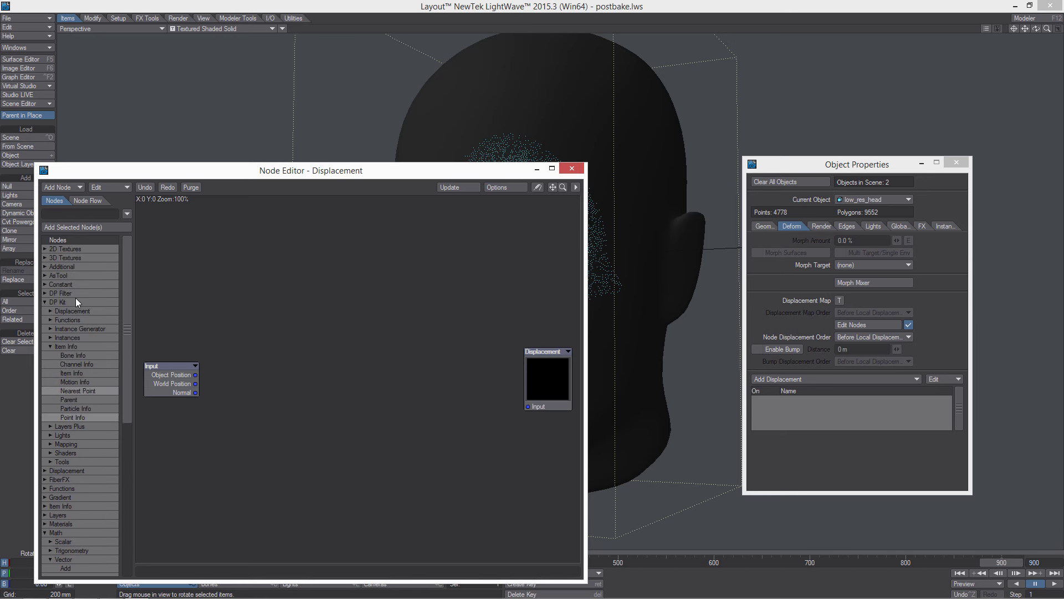
left_click(88, 411)
left_click_drag(128, 378, 114, 471)
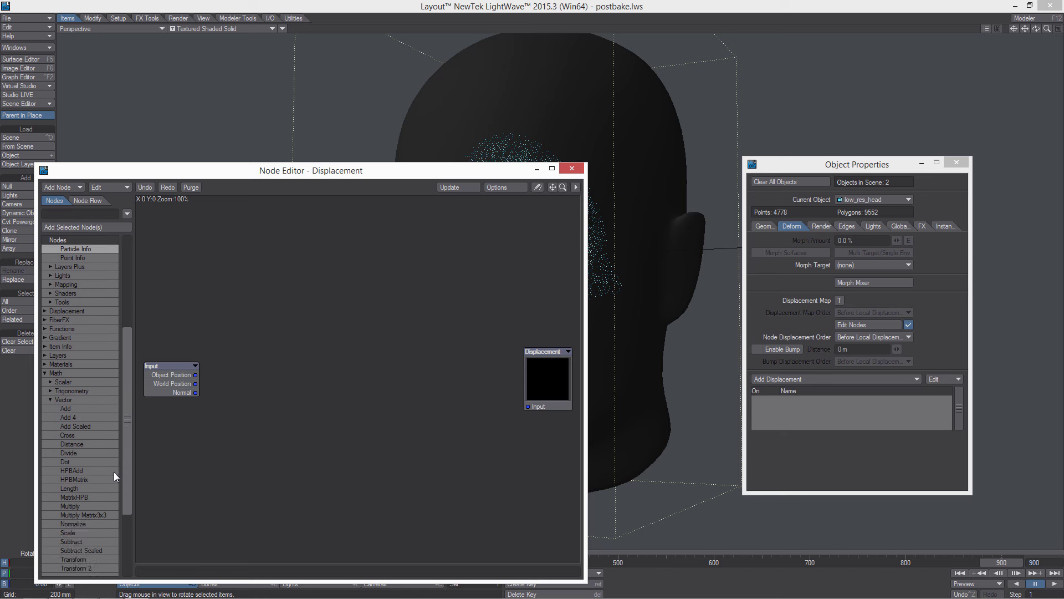
left_click(84, 531)
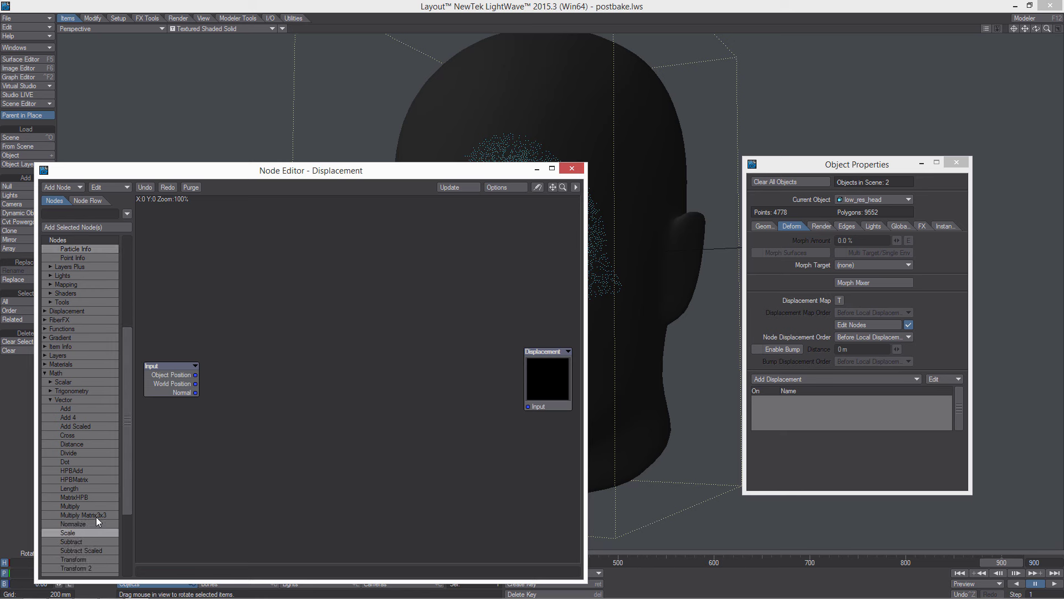
left_click(51, 381)
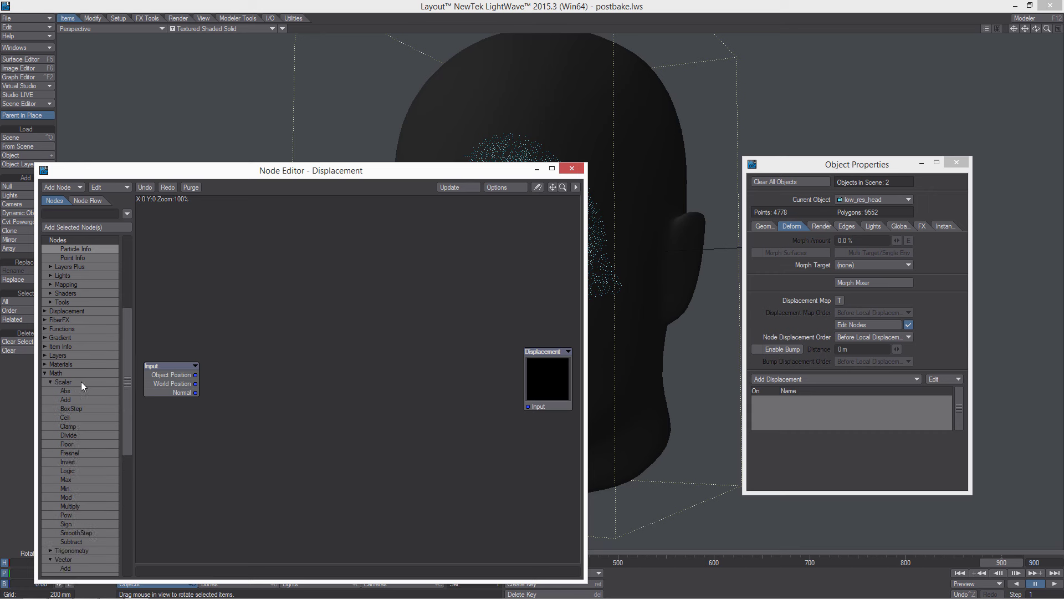
left_click(78, 472)
left_click(86, 228)
left_click_drag(346, 325, 243, 361)
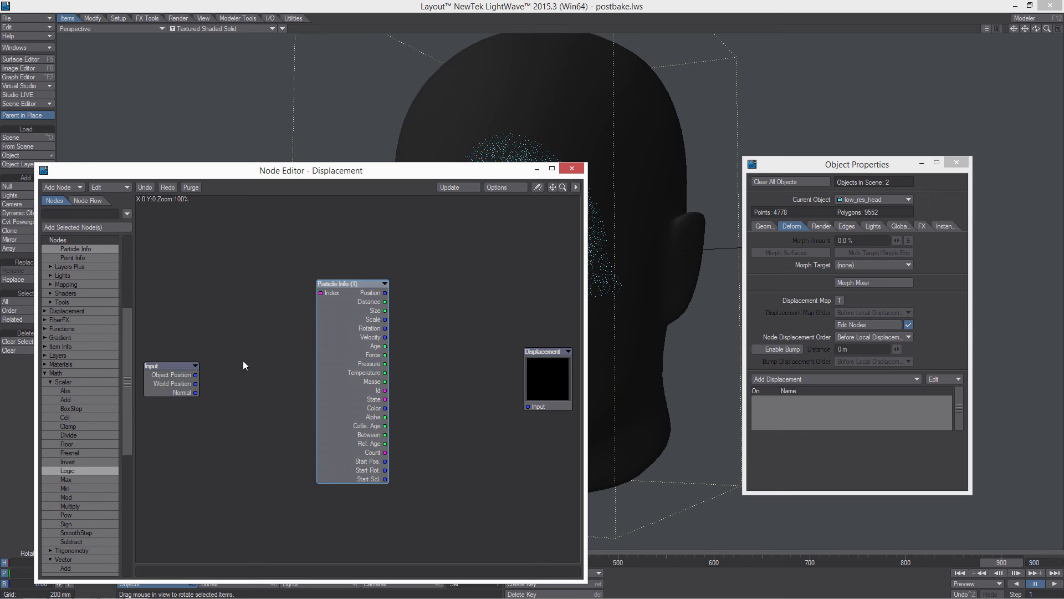
Step: Spread out the displacement nodes and set the Particle Info node's emitter to Emitter
mouse_move(348, 377)
left_mouse_down()
mouse_move(368, 342)
mouse_move(361, 401)
mouse_move(389, 389)
mouse_move(352, 379)
left_mouse_up()
left_click_drag(369, 341, 419, 313)
double_click(257, 360)
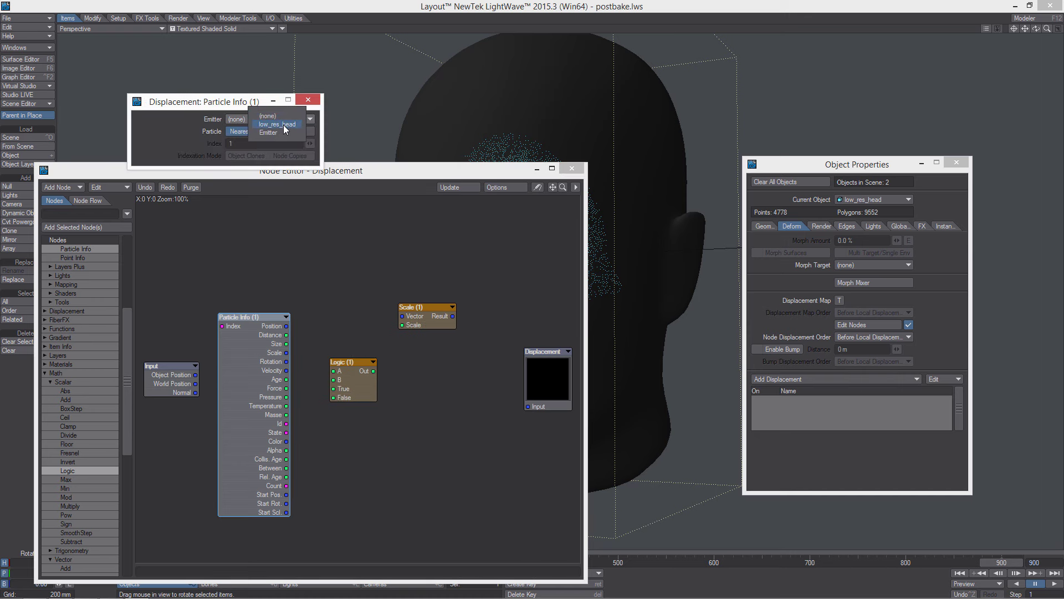
left_click(279, 134)
left_click(308, 100)
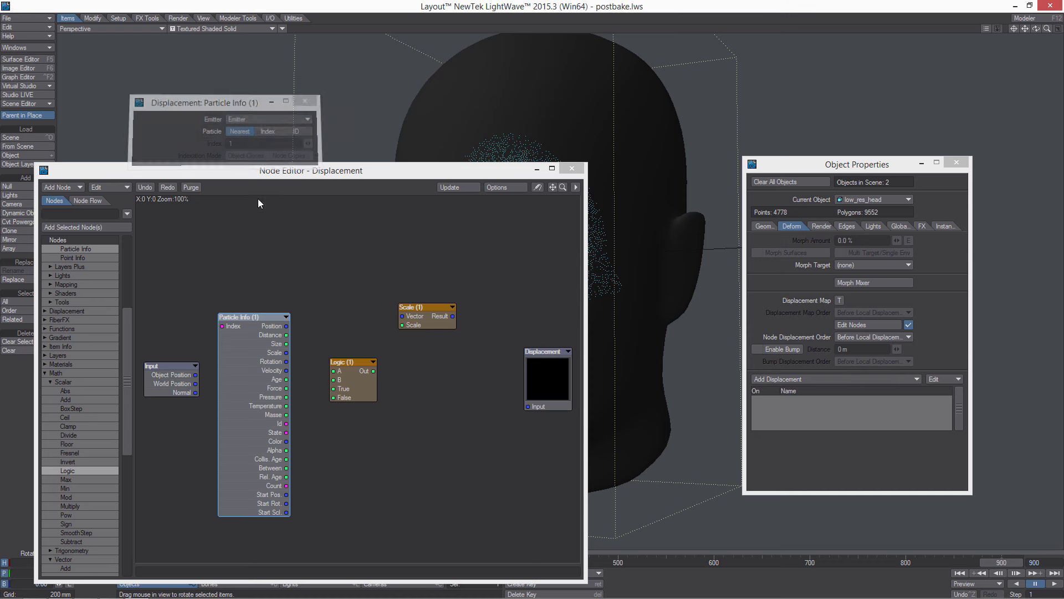
Step: Connect the Input node's Normal to Scale's Vector and Particle Info's Distance to Logic's A input
left_click_drag(252, 356, 265, 337)
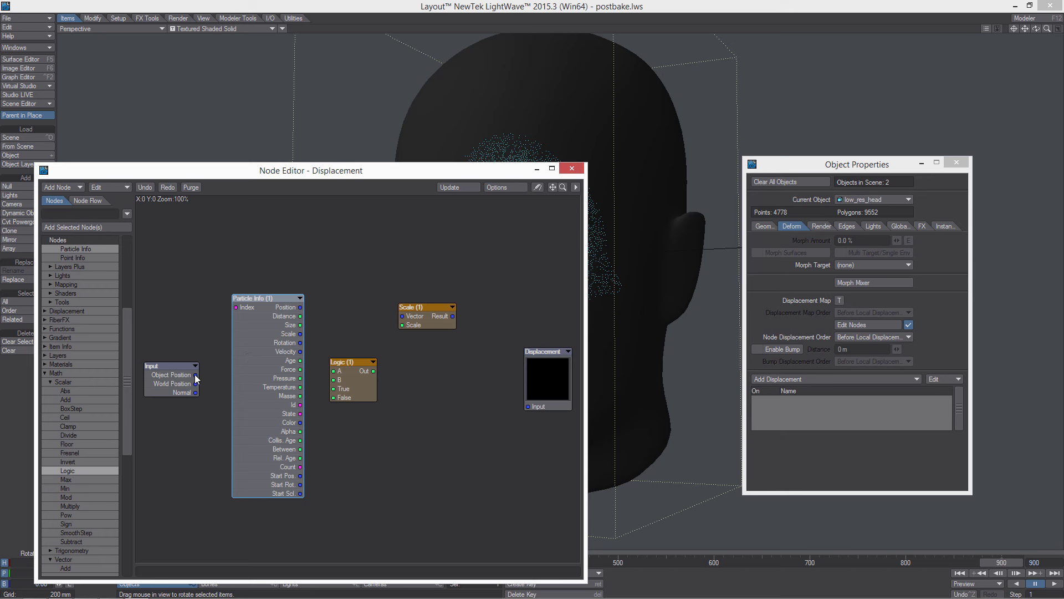
left_click_drag(195, 393, 401, 394)
left_click_drag(359, 362, 333, 337)
Step: Set the Logic node's operation to A Greater Than B with an If True value of 10.0
double_click(352, 340)
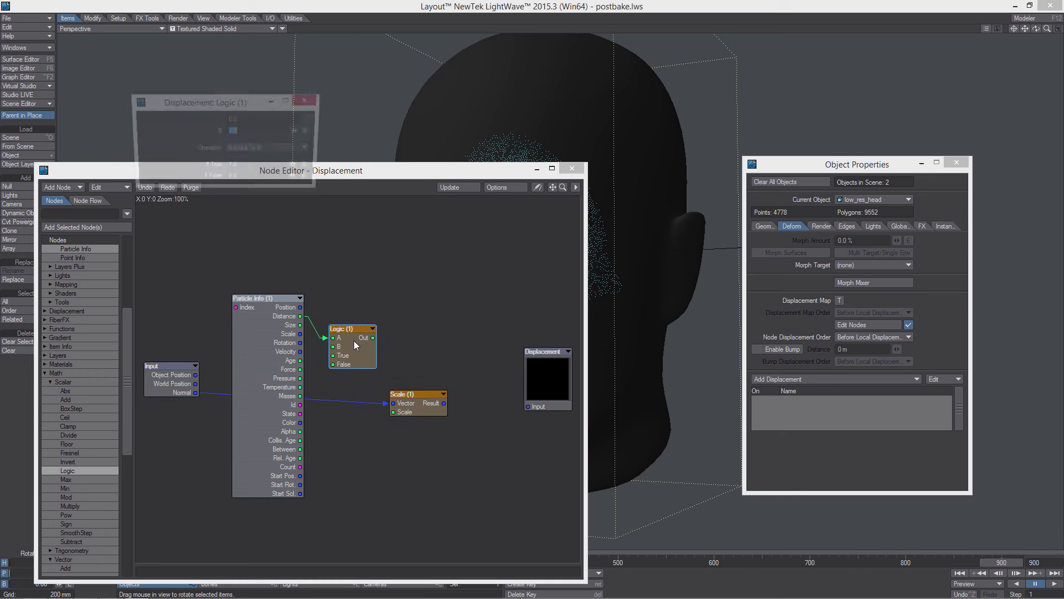
left_click(248, 148)
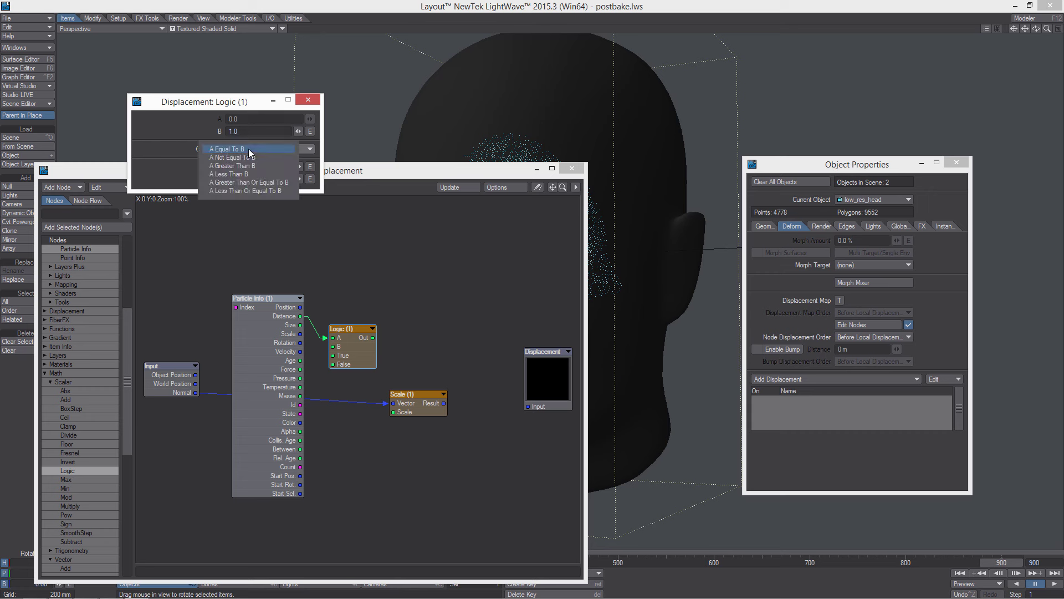
left_click(255, 162)
left_click(198, 167)
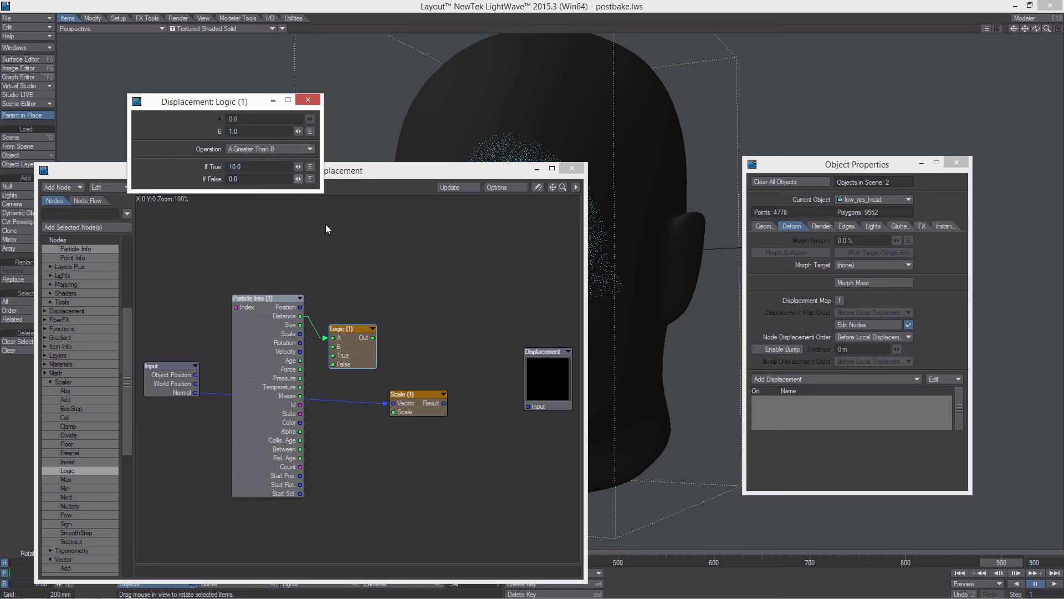
Step: Wire Logic's output through Scale into the Displacement input, and change the Logic operation to A Less Than B, closing the node editor
left_click_drag(373, 337, 541, 413)
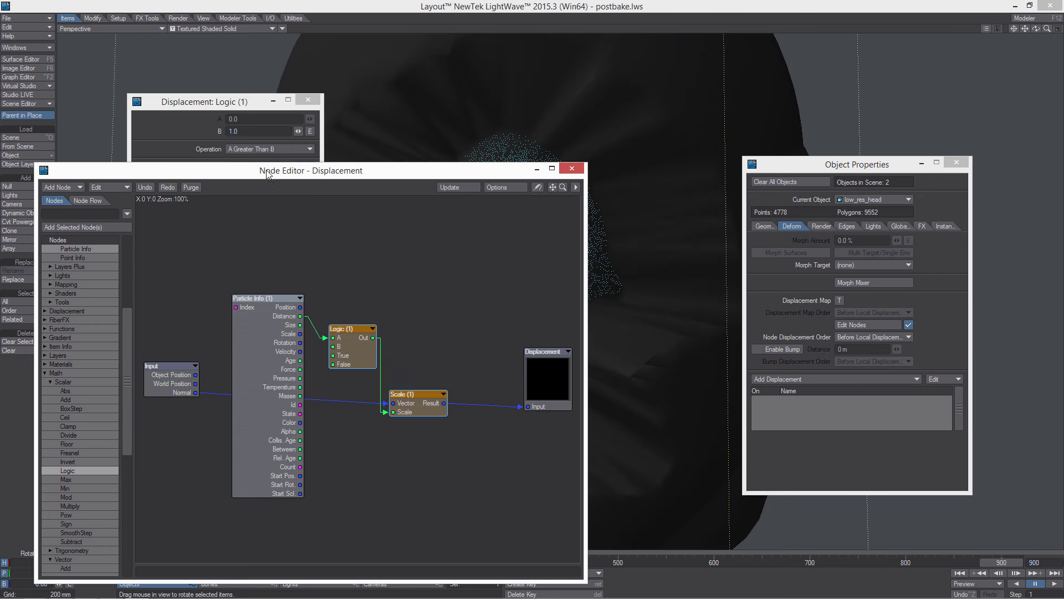
left_click(275, 148)
left_click(275, 158)
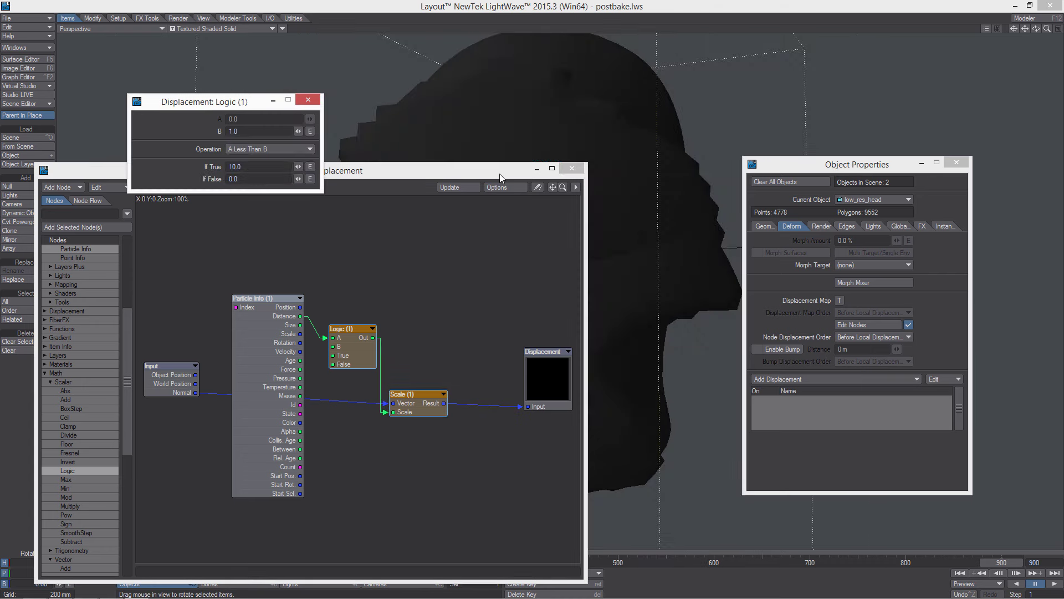
left_click(572, 168)
left_click_drag(510, 230, 601, 271, "alt")
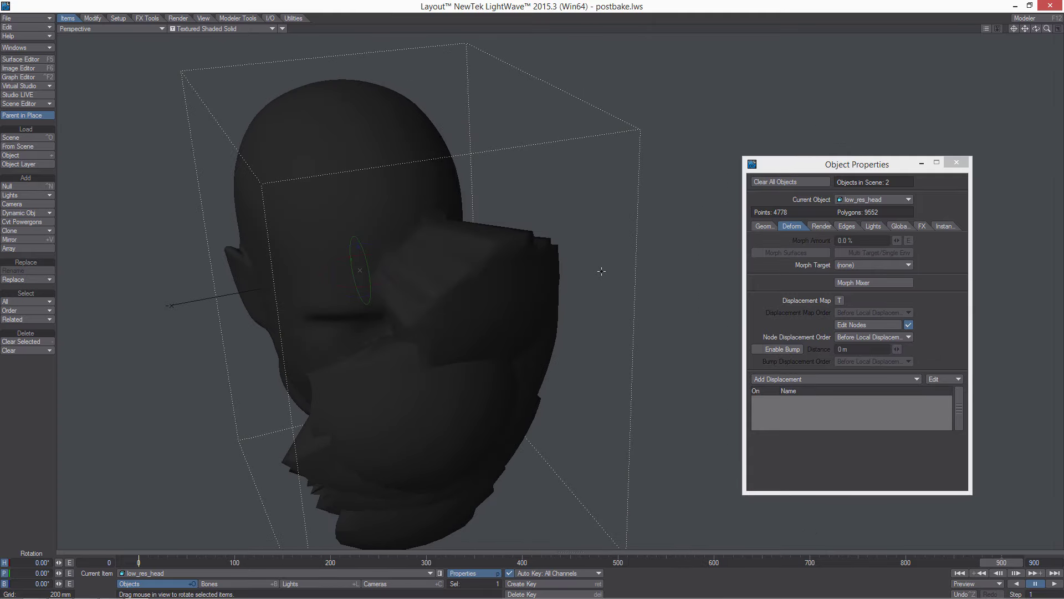
Step: Save the displaced head shape as an endomorph named needed_points, overwriting the existing file
left_click(31, 20)
mouse_move(55, 43)
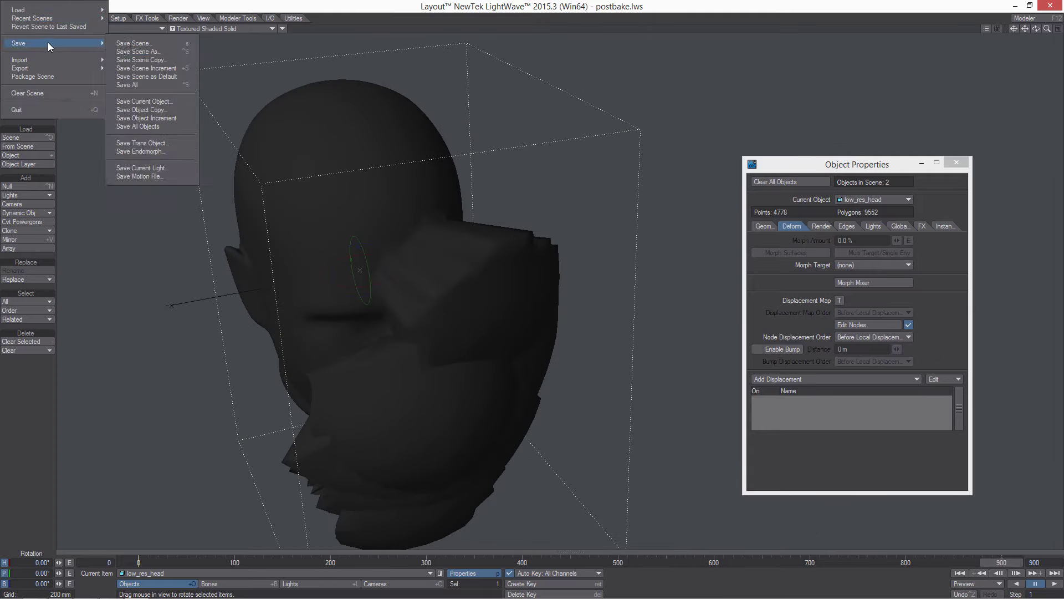
left_click(168, 152)
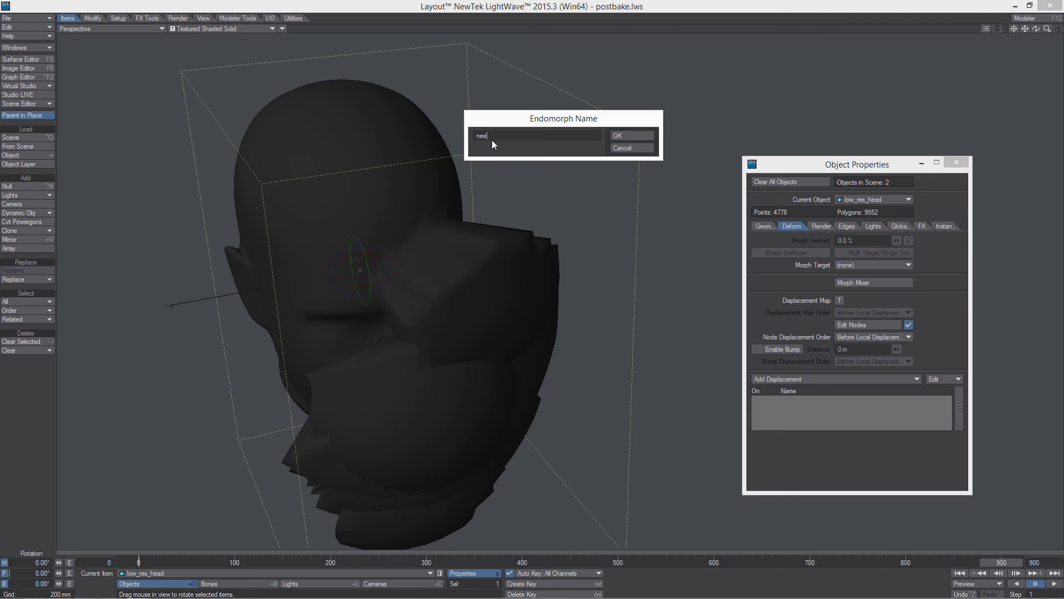
type("needed_points")
left_click(632, 135)
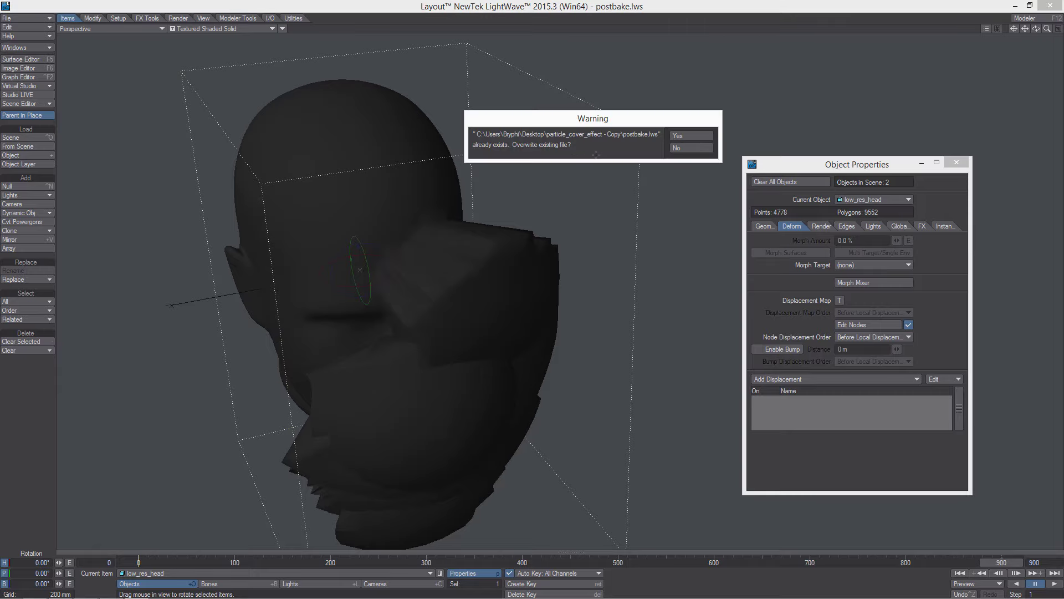
left_click(687, 135)
Step: Turn off node displacement on low_res_head and switch to Modeler
left_click(909, 326)
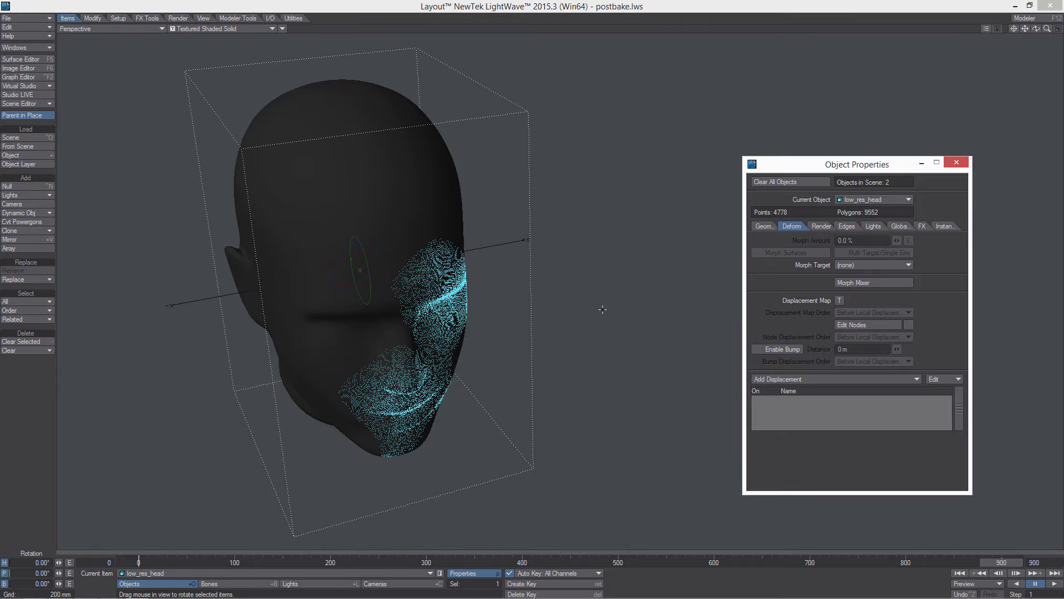
left_click_drag(603, 310, 1045, 23, "alt")
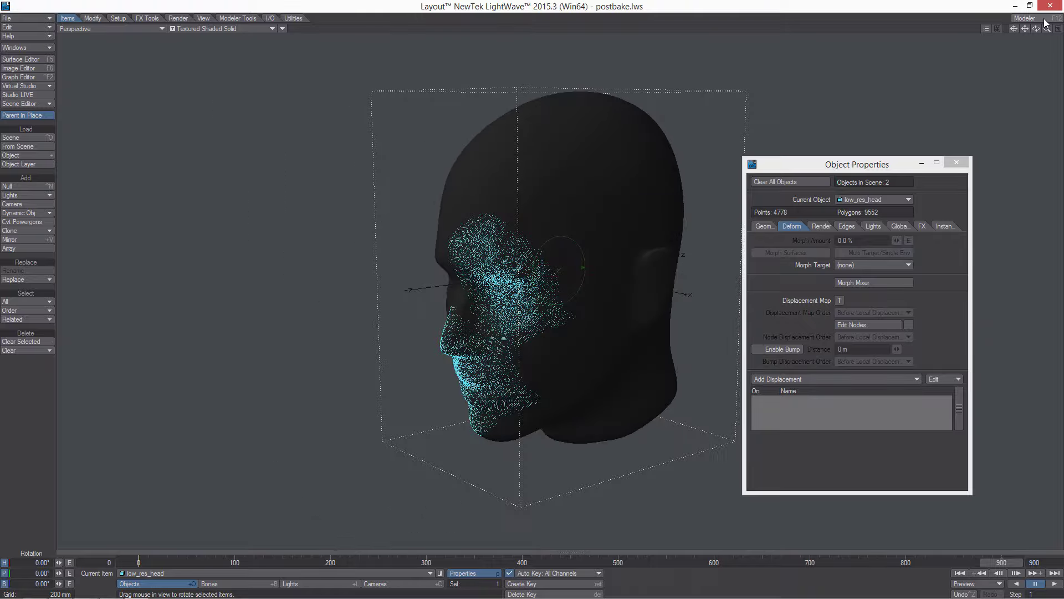
left_click(1045, 20)
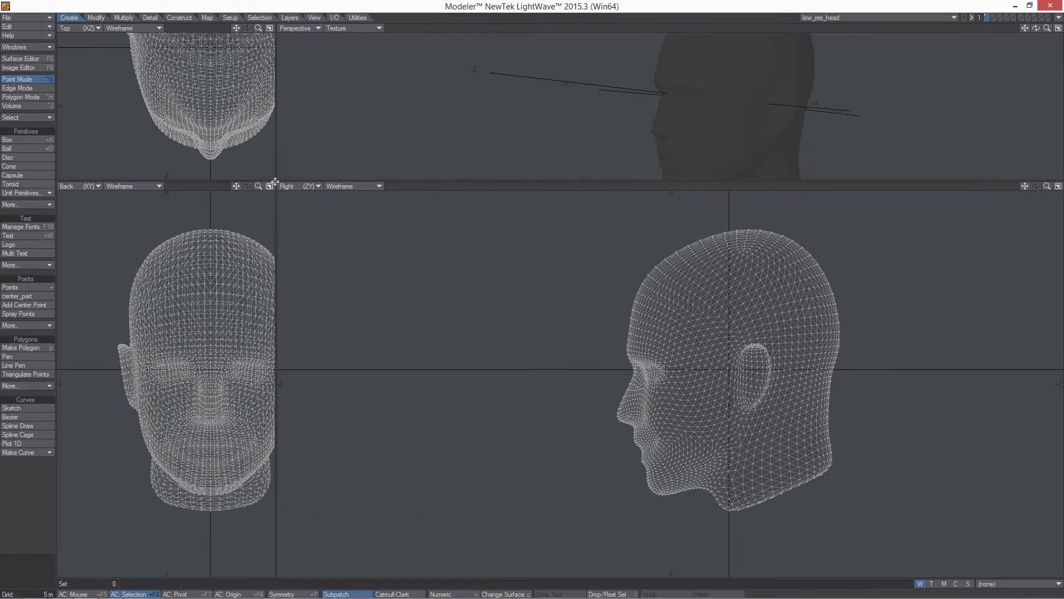
Step: Enlarge the perspective viewport and display the needed_points morph map on the head
left_click_drag(275, 182, 185, 565)
left_click_drag(547, 361, 675, 314, "alt")
scroll(676, 314, "up", 3)
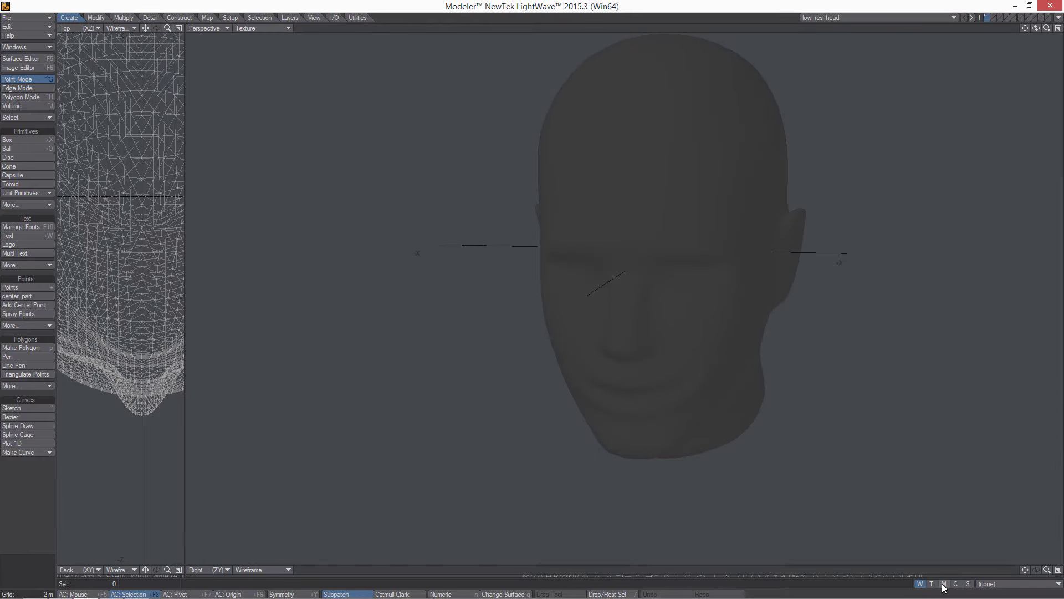
left_click(998, 584)
left_click(996, 582)
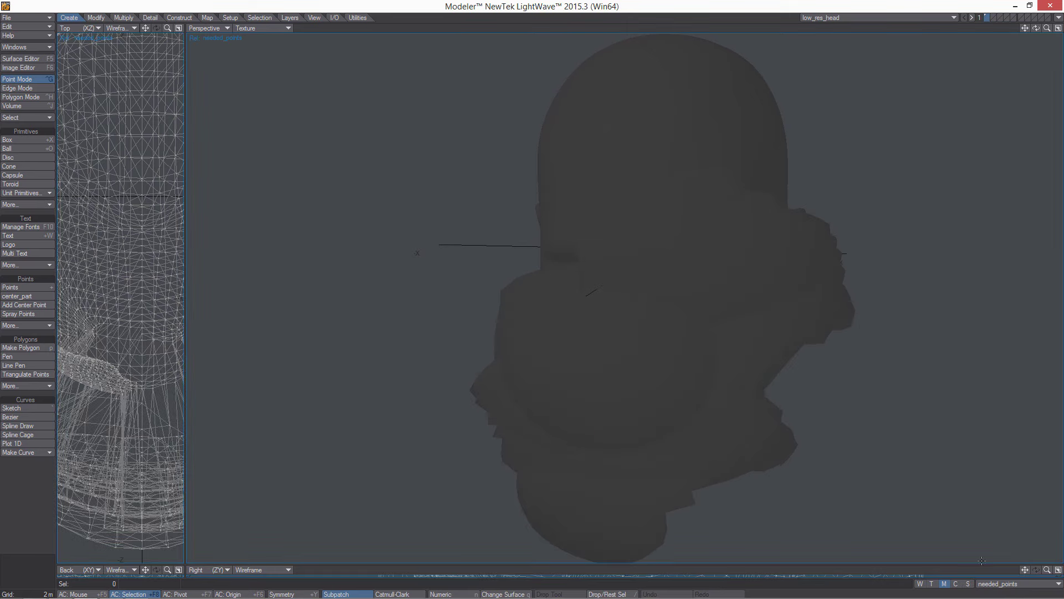
Step: Widen the top viewport and select the displaced face polygons of the head in polygon mode
left_click_drag(637, 461, 569, 435, "alt")
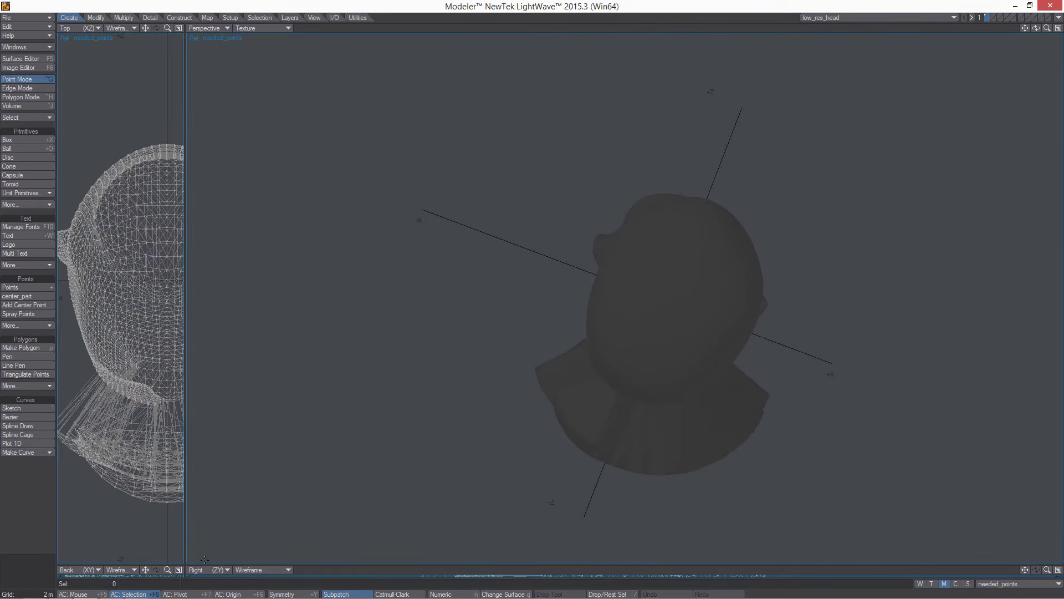
left_click_drag(184, 564, 478, 542)
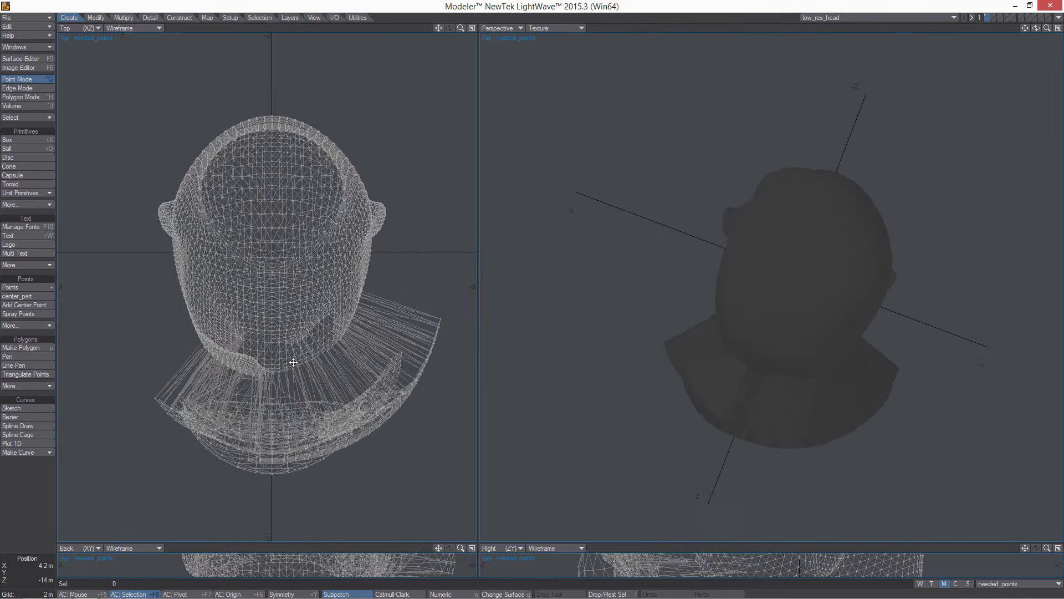
key("space")
key("space")
mouse_move(177, 345)
right_mouse_down()
mouse_move(399, 468)
mouse_move(403, 277)
mouse_move(292, 356)
mouse_move(189, 336)
right_mouse_up()
left_click(236, 354)
left_click_drag(582, 357, 840, 191, "alt")
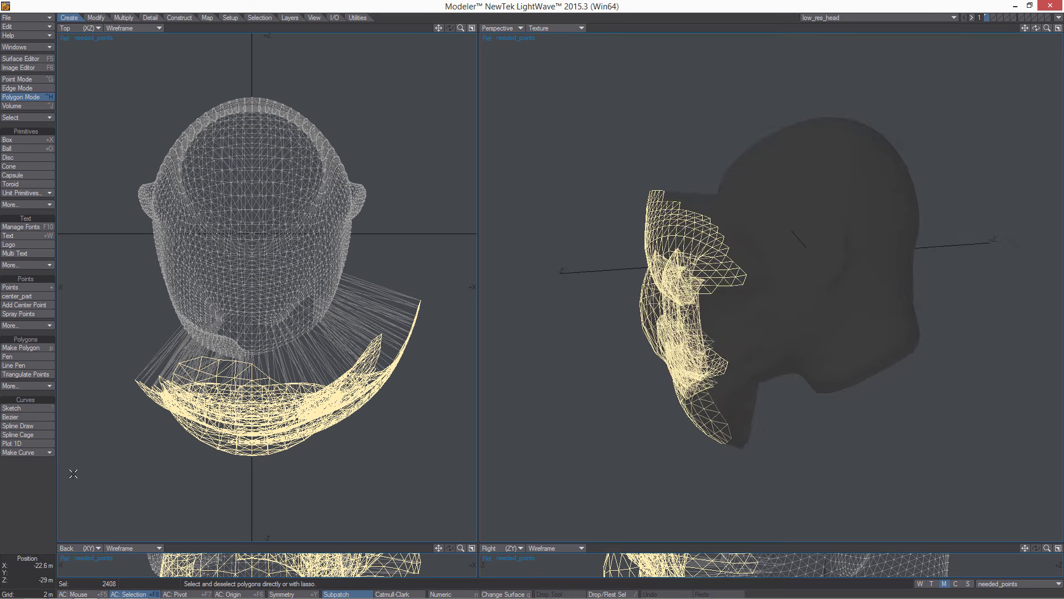
Step: Set the perspective viewport to wireframe and add the missed displaced polygons to the selection
left_click_drag(605, 378, 698, 383, "alt")
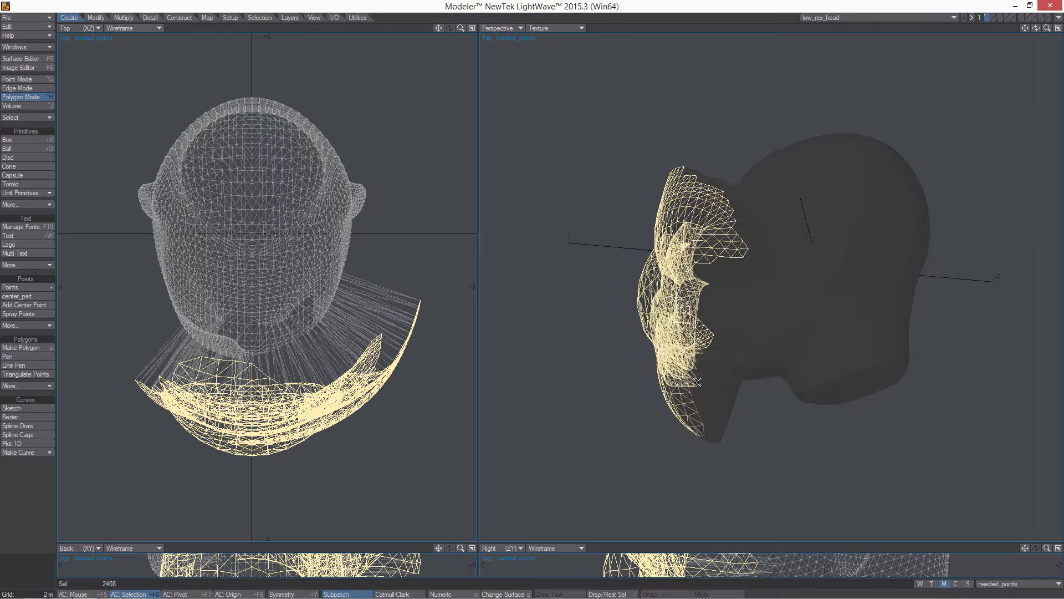
left_click(547, 31)
left_click(540, 20)
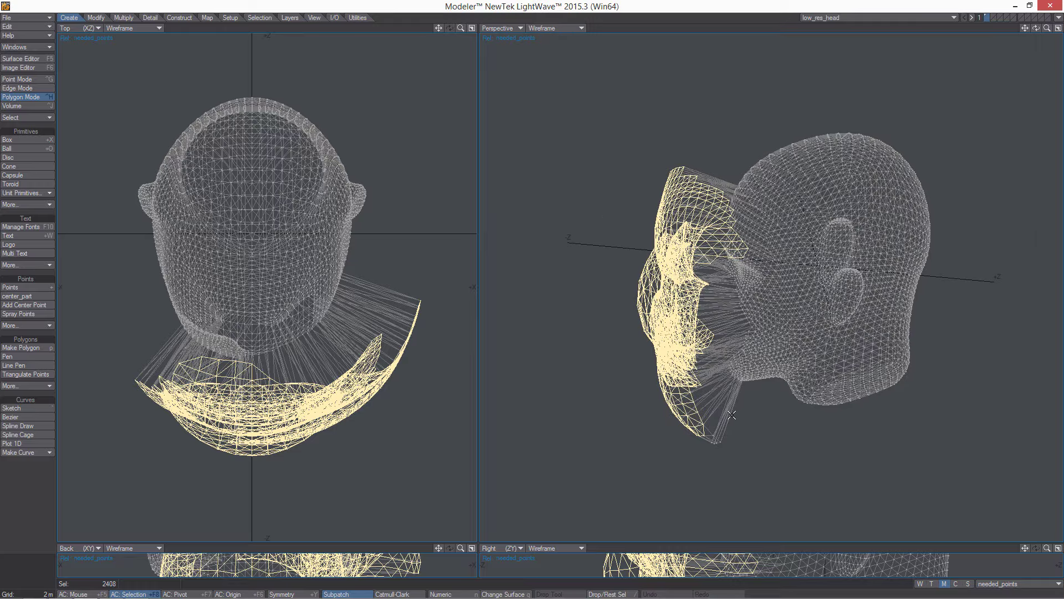
left_click_drag(765, 438, 751, 388, "alt")
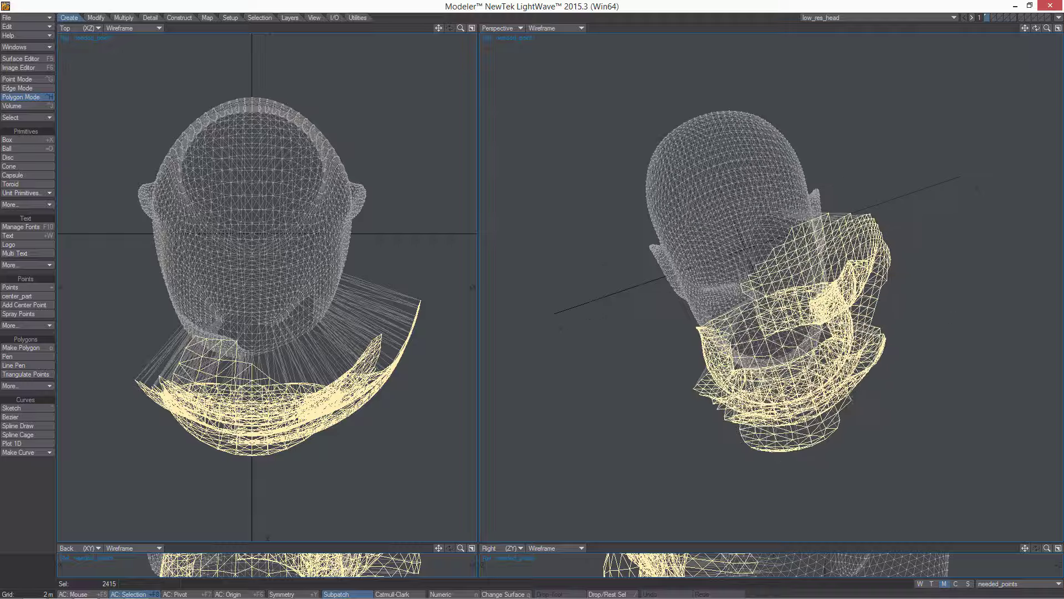
Step: Cut a copy of the selected displaced polygons into layer 2 and display layers 1 and 2 together
left_click(994, 16)
left_click(993, 17)
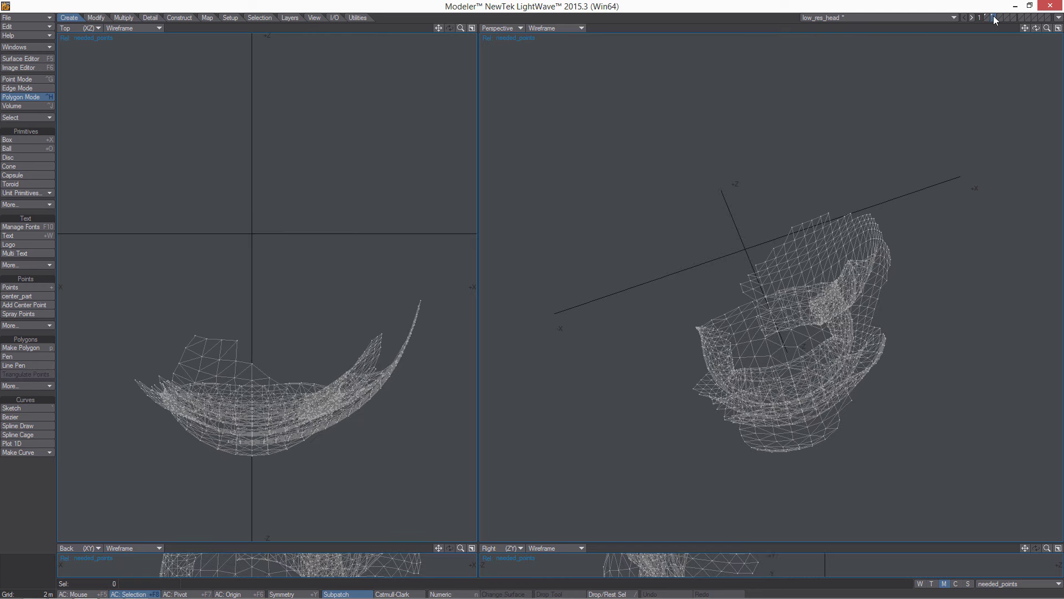
left_click(987, 15, "shift")
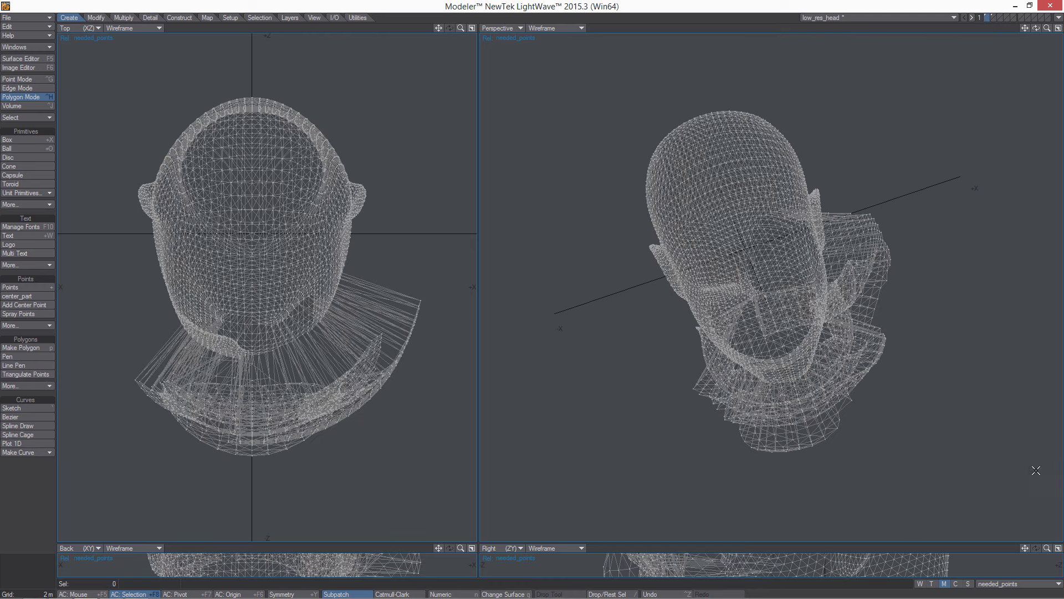
Step: Switch the morph map back to base and show only the face patch in layer 2
left_click(1011, 588)
left_click(1014, 575)
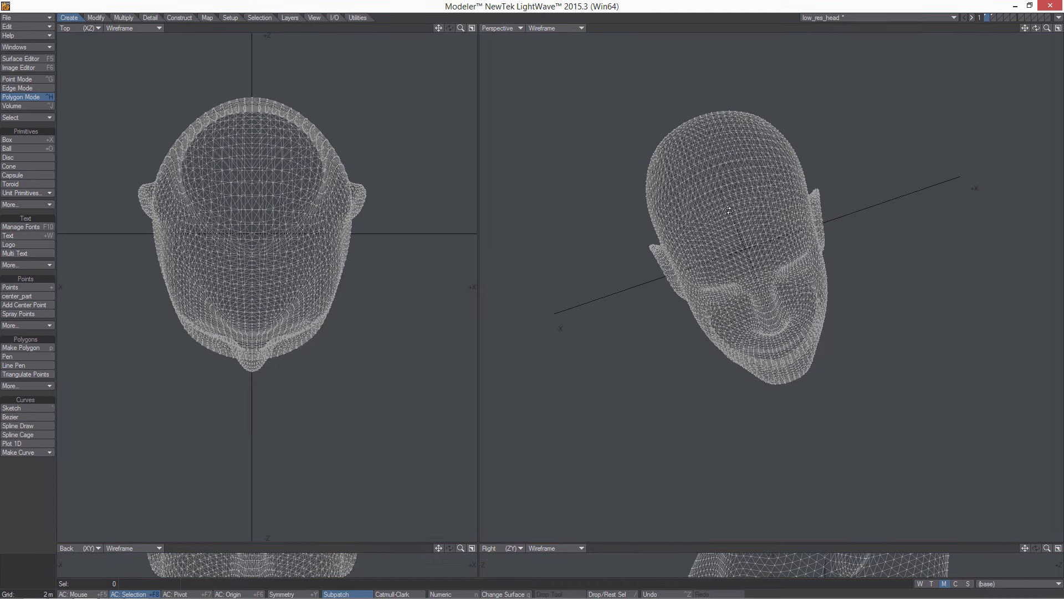
left_click(992, 16)
left_click_drag(753, 239, 831, 266, "alt")
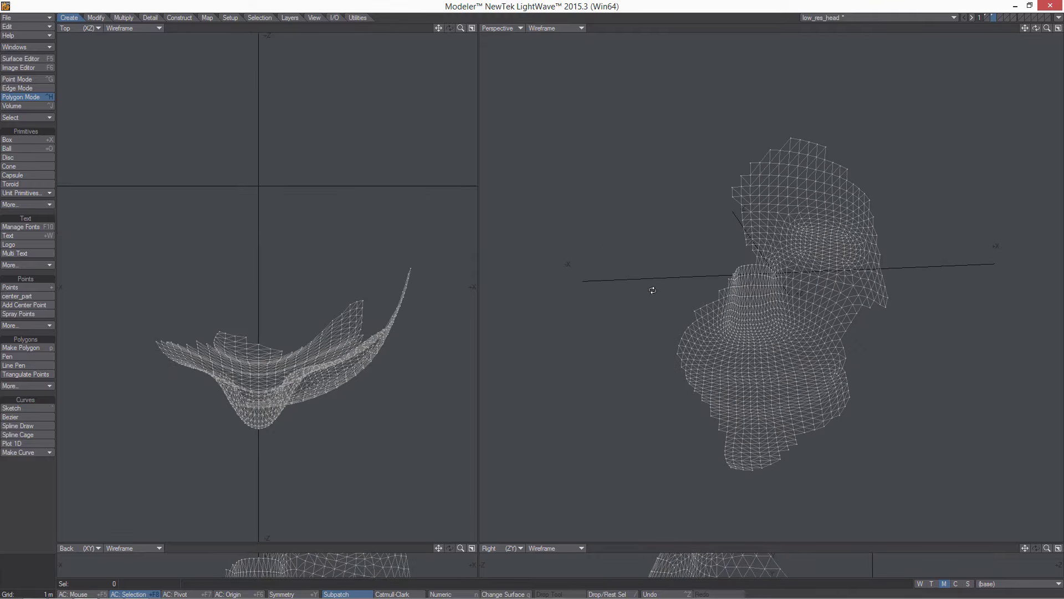
Step: Check the Subpatch Divisions setting in Modeler's general options
left_click_drag(806, 299, 774, 225, "alt+shift")
left_click(350, 592)
key("o")
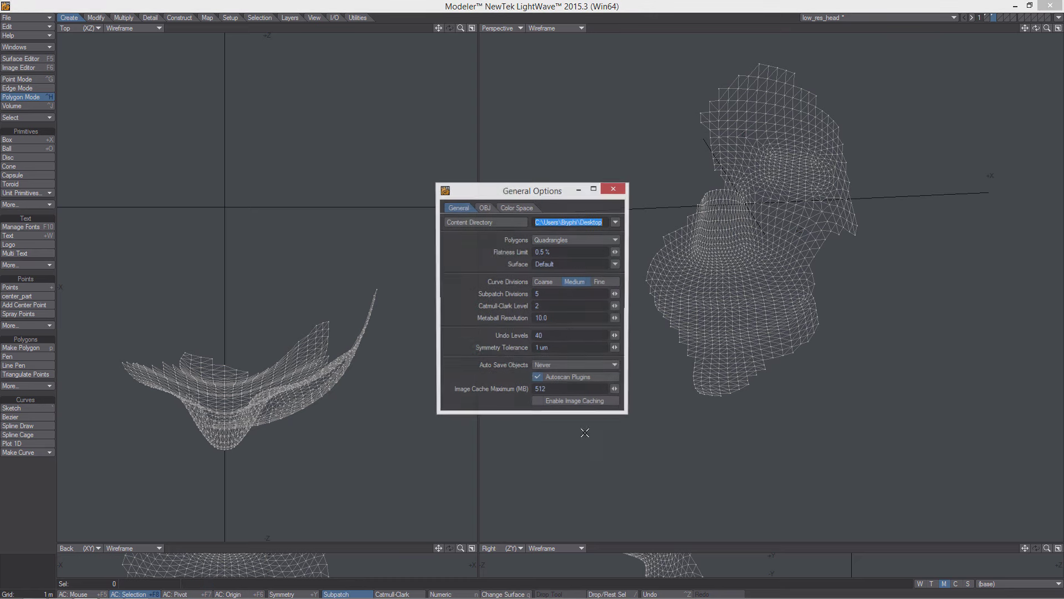
left_click(615, 189)
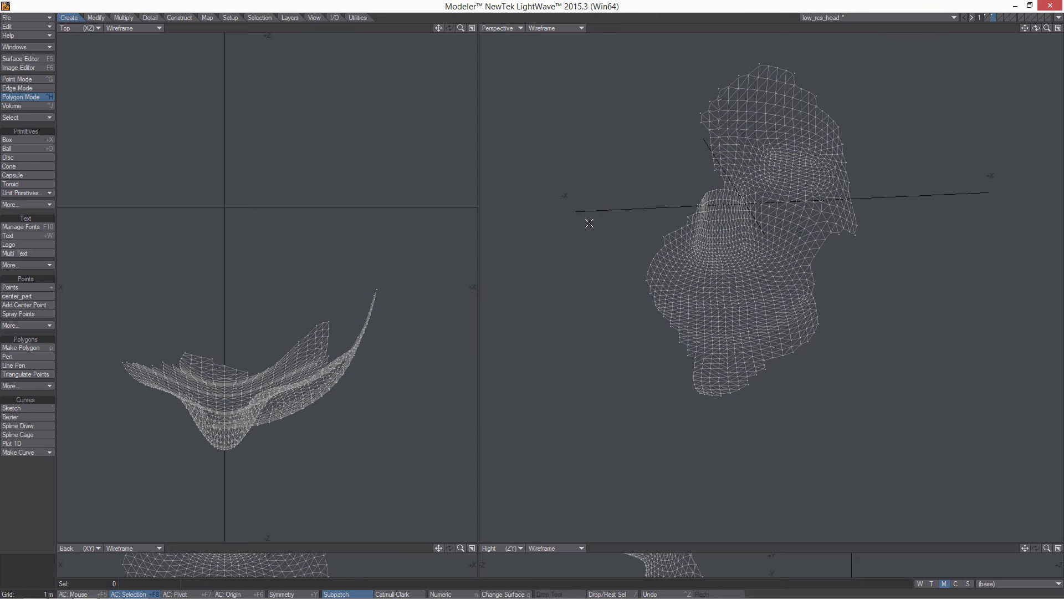
Step: Convert the face patch in layer 2 to subpatches, freeze it into dense polygons and check its polygon statistics
key("Tab")
left_click_drag(757, 210, 782, 277, "alt")
key("a")
key("w")
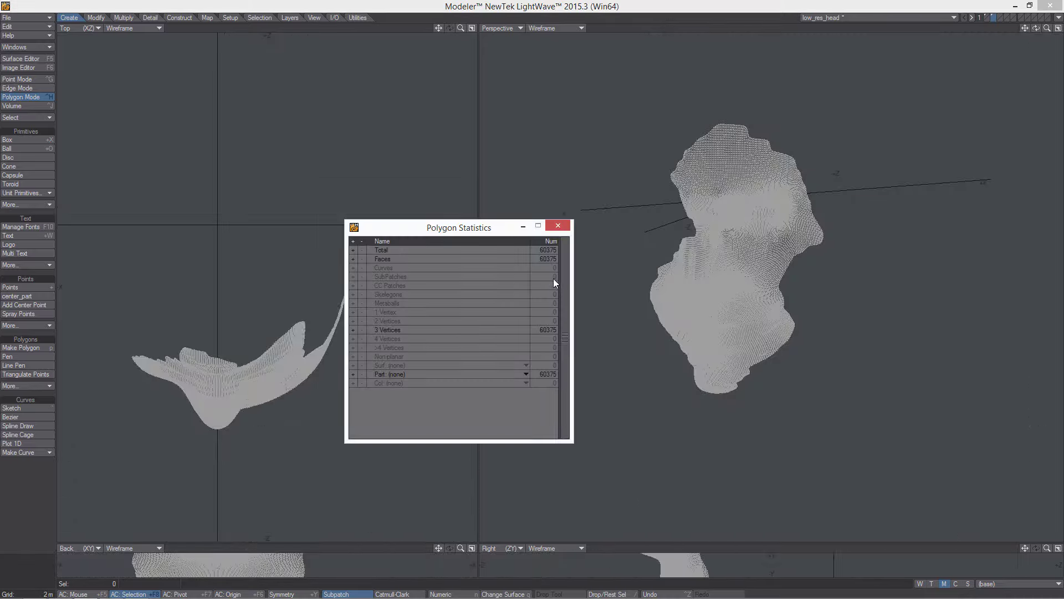
left_click(559, 231)
left_click_drag(632, 214, 767, 251, "alt")
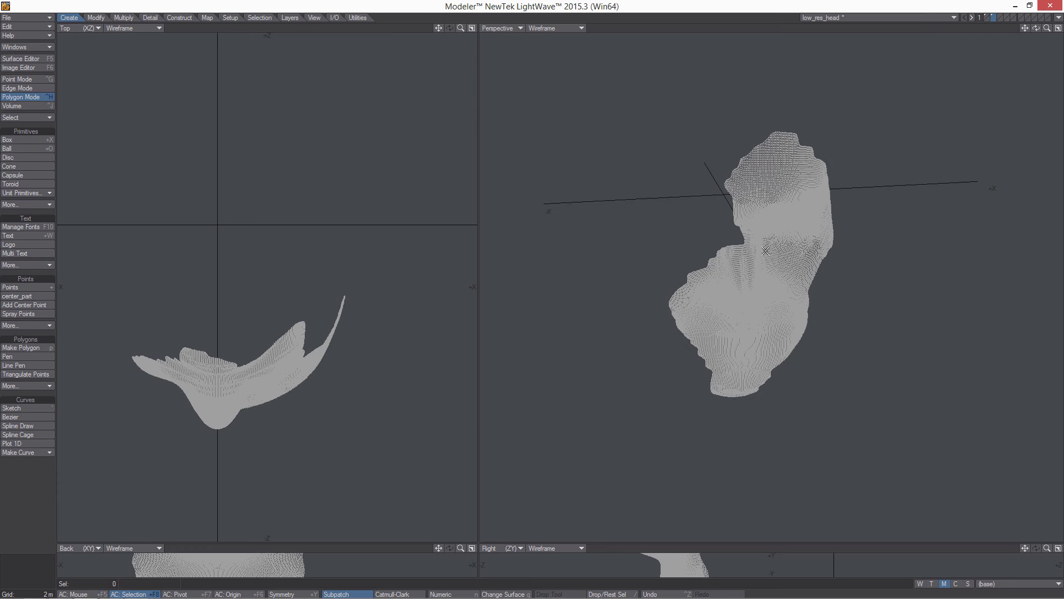
Step: Create a small box in empty layer 3, centred on X and Y and extending from the origin along +Z
left_click(1003, 18)
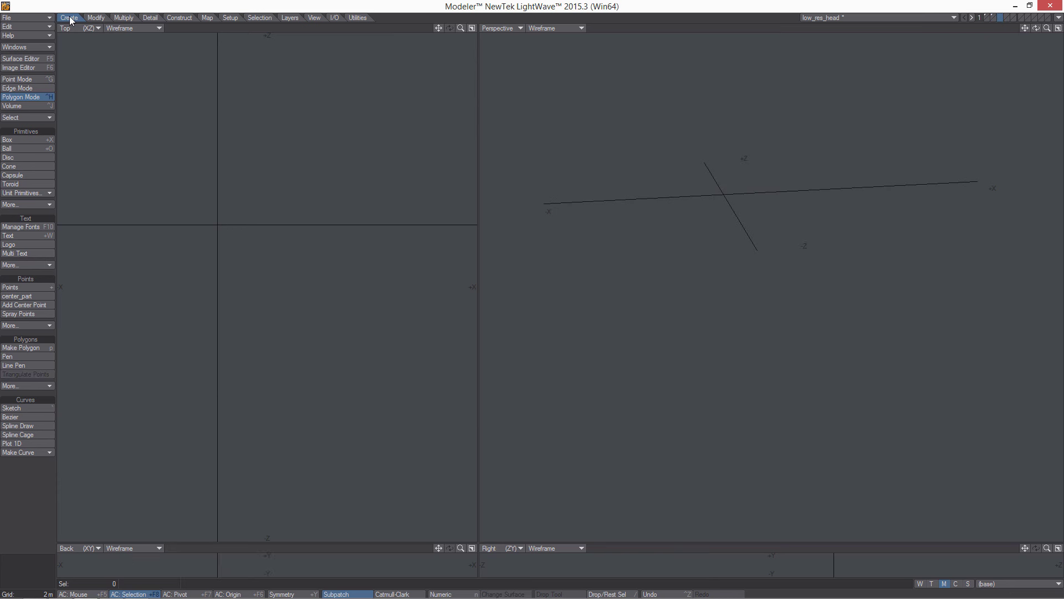
left_click(22, 140)
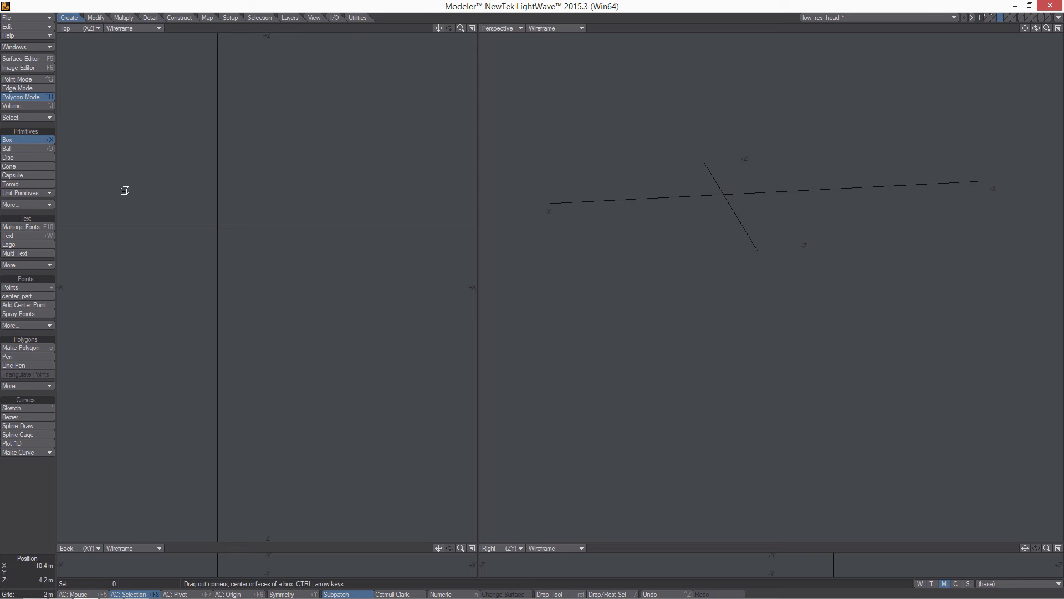
key("n")
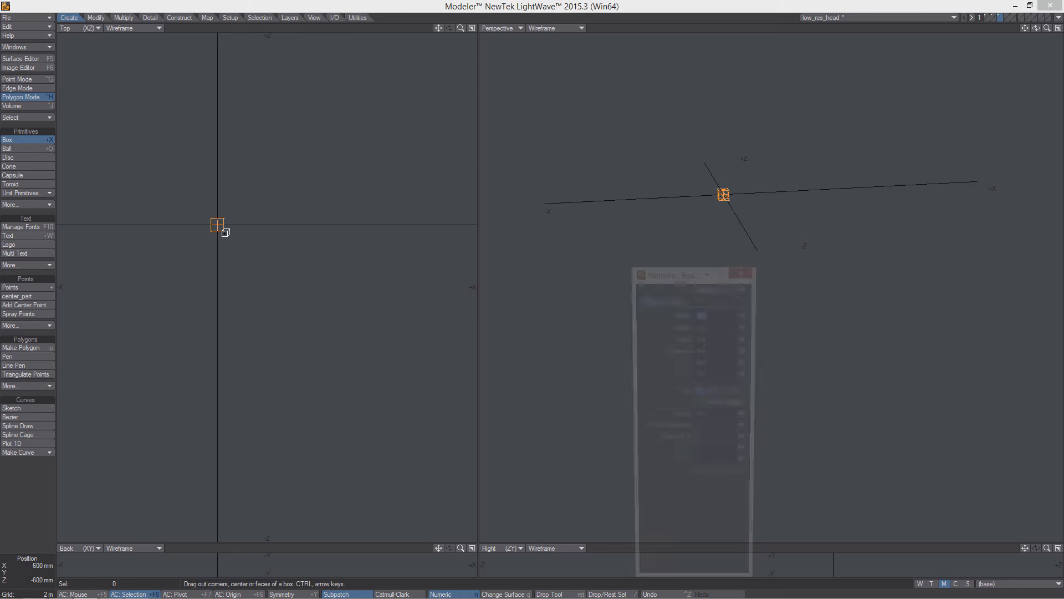
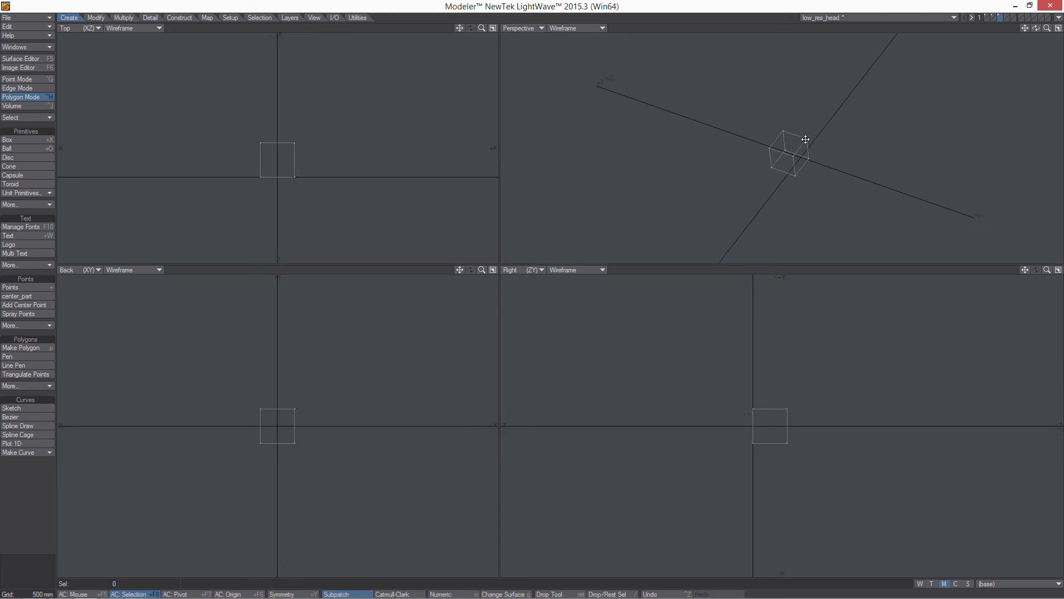
left_click_drag(790, 155, 853, 175, "alt")
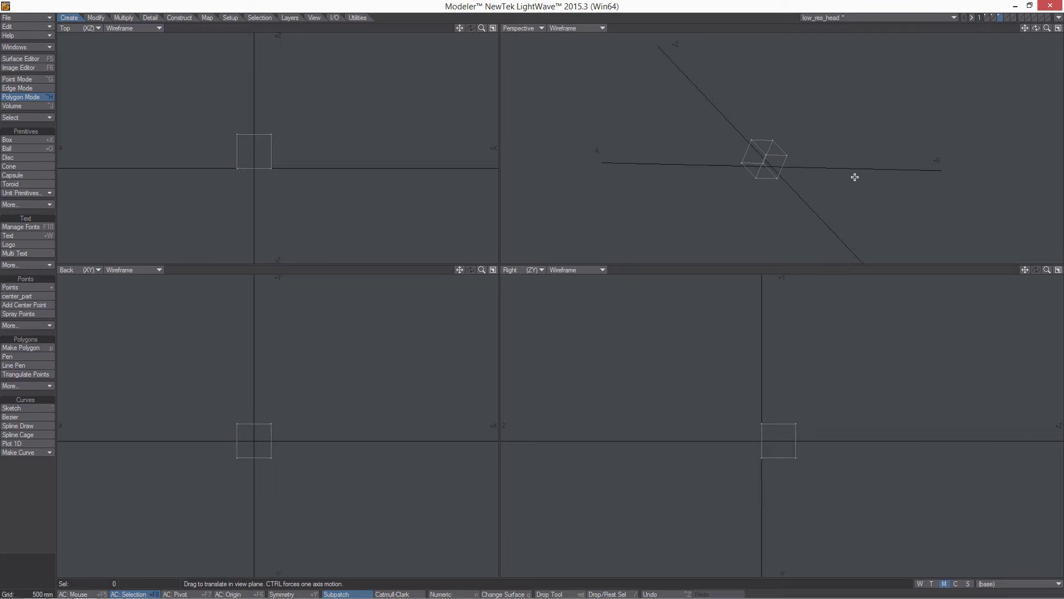
Step: Inspect the face patch in layer 2, the head in layer 1 and the box in layer 3
left_click(993, 18)
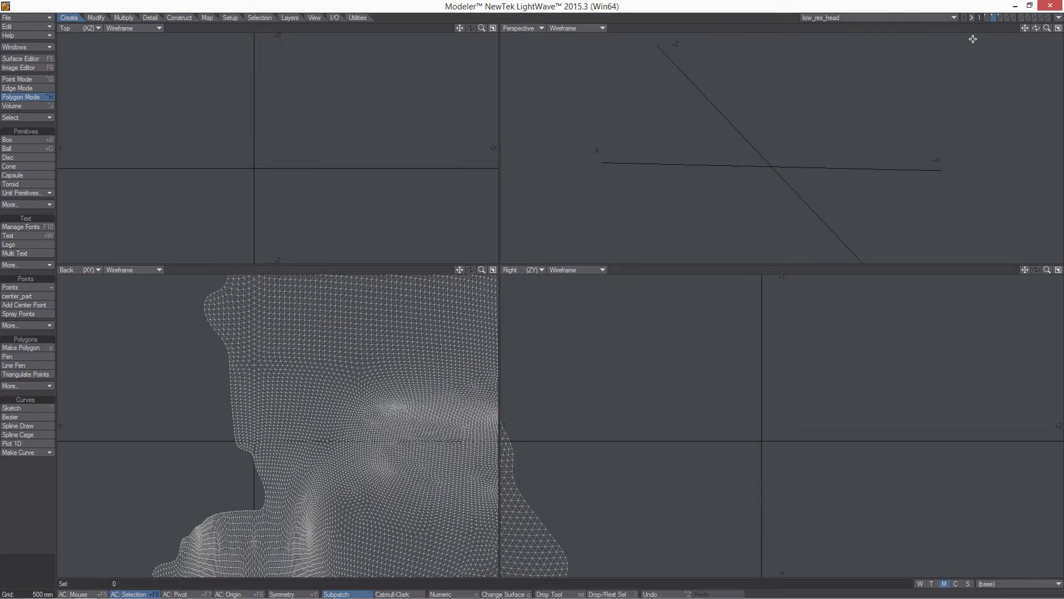
key("a")
left_click_drag(747, 157, 954, 138, "alt")
left_click(987, 18)
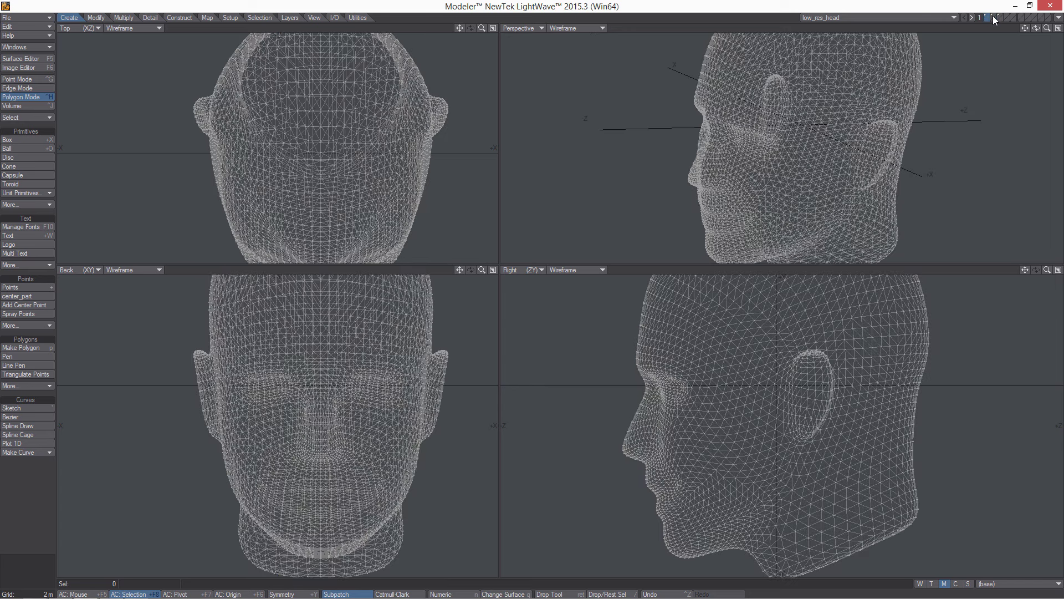
left_click(995, 19)
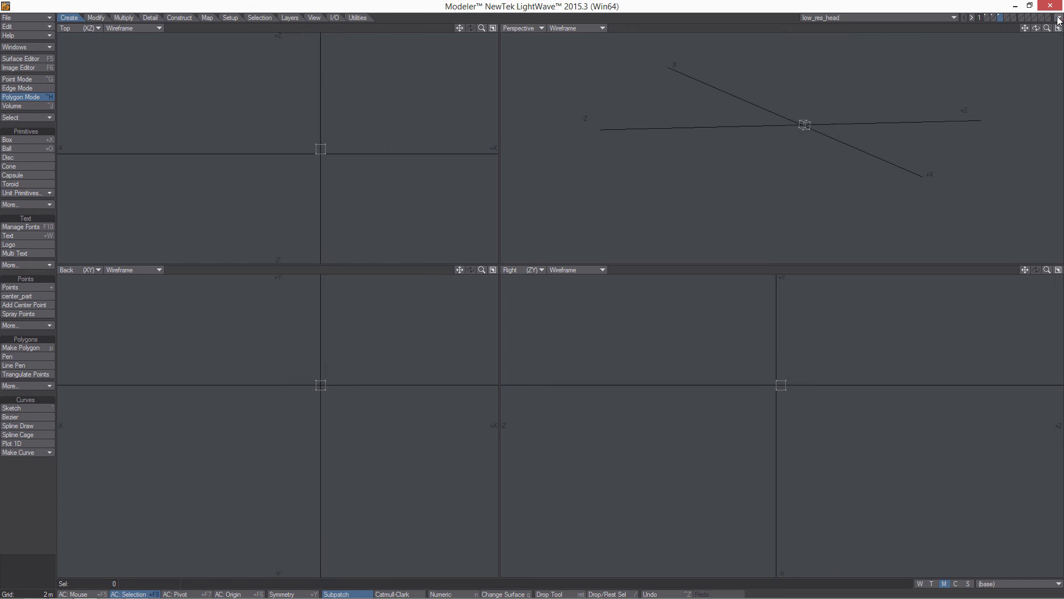
Step: Switch to Layout and show the object properties of the Emitter
left_click(1058, 20)
left_click(1027, 18)
left_click_drag(488, 245, 582, 245, "alt")
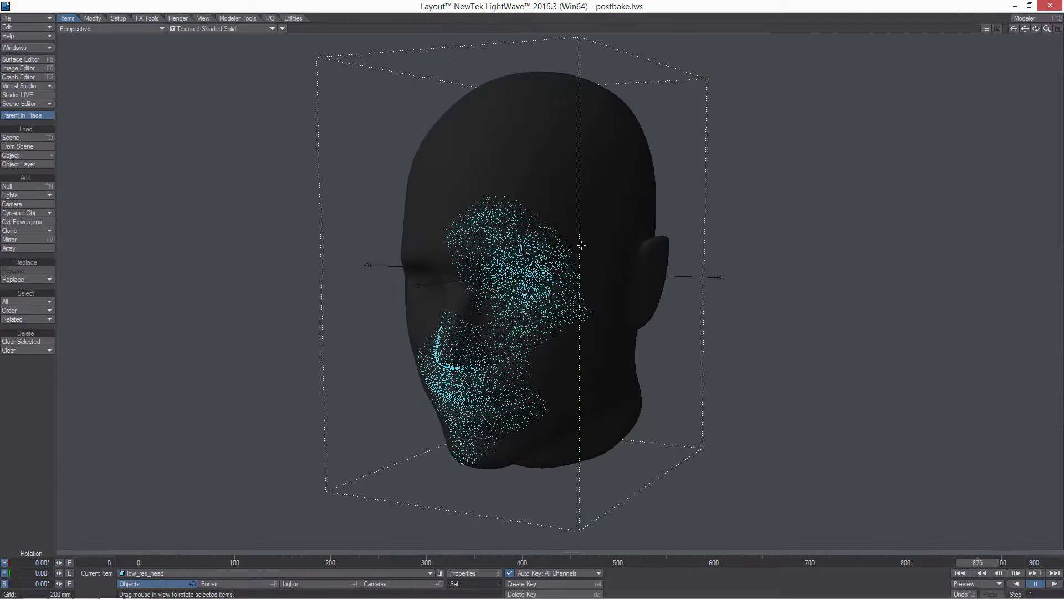
key("p")
key("Down")
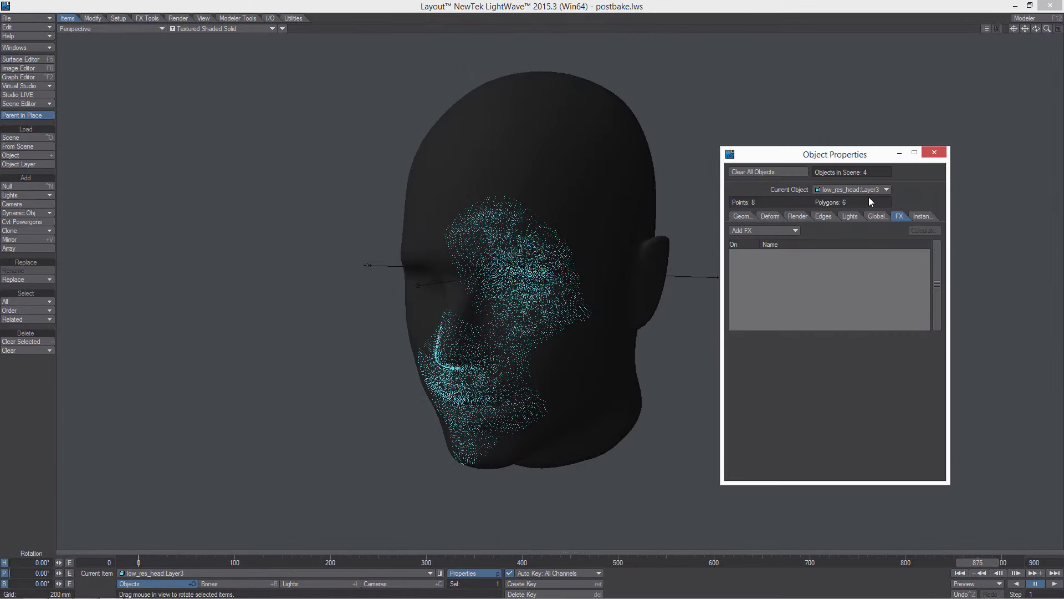
key("Down")
key("Down")
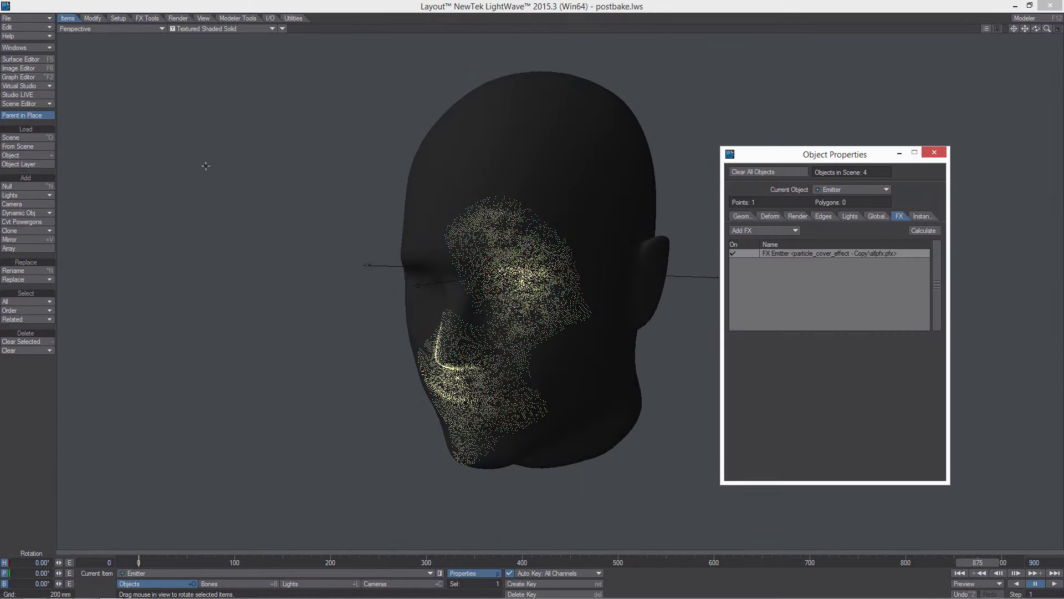
Step: Deactivate and hide low_res_head:Layer2 in the Scene Editor
left_click(35, 103)
left_click(35, 103)
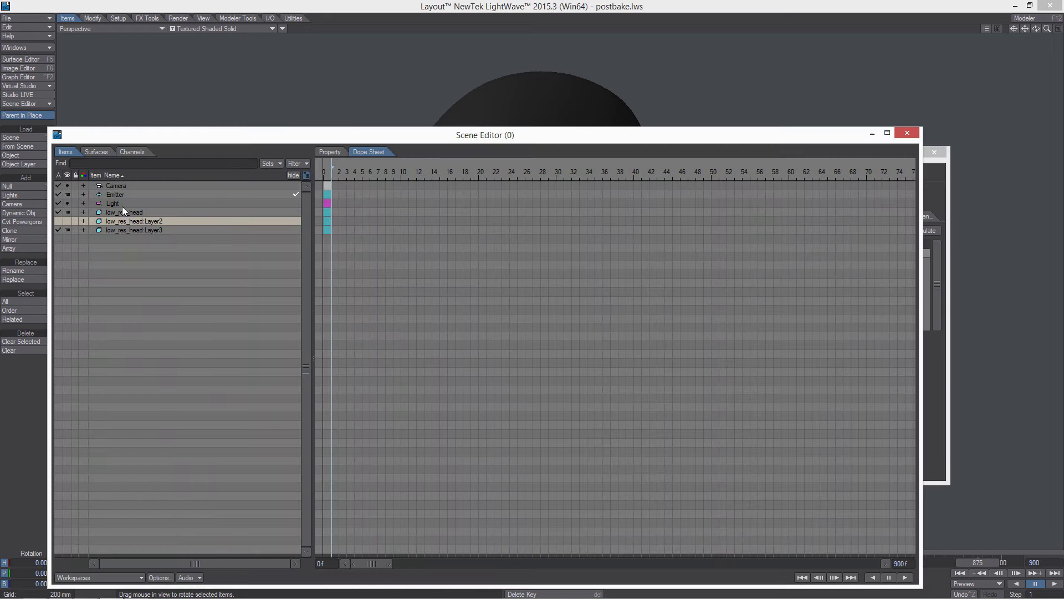
left_click(64, 221)
left_click(68, 225)
left_click(908, 135)
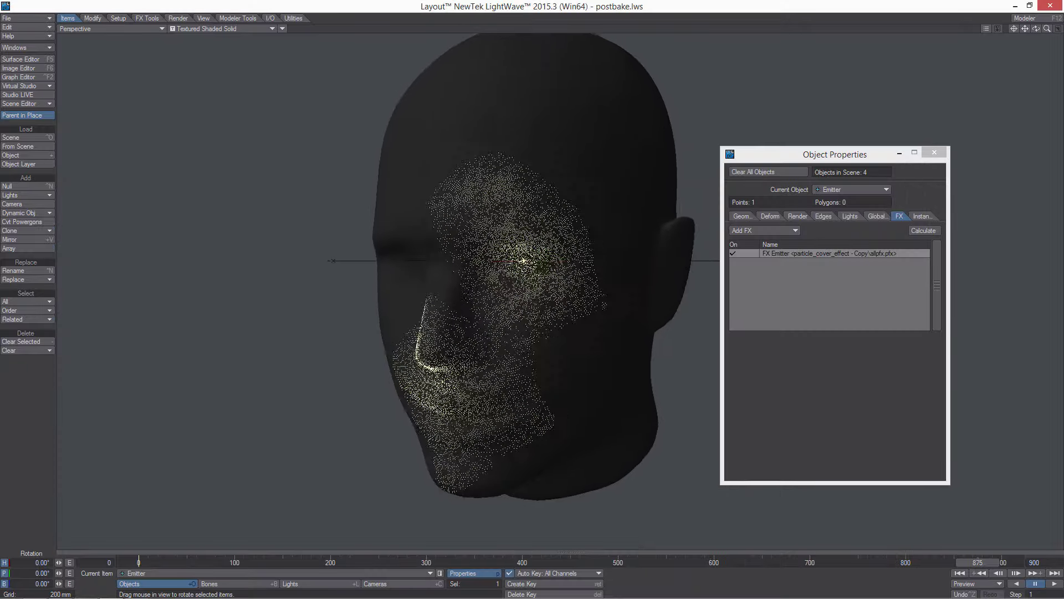
Step: Turn off Show Particles and enable Output Size in the FX Emitter's particle settings
double_click(835, 253)
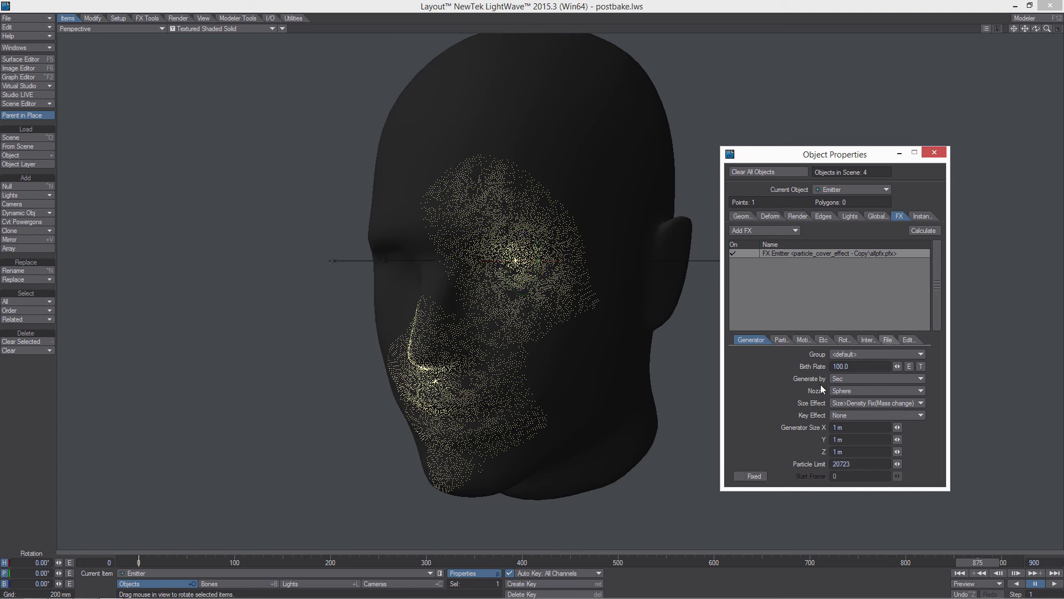
left_click(781, 339)
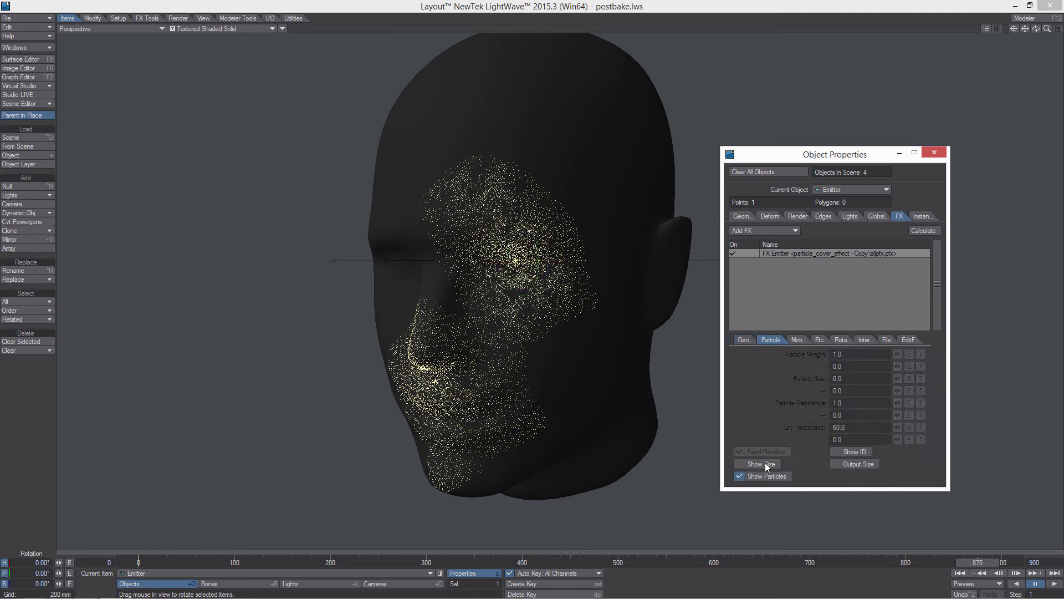
left_click(741, 476)
left_click(842, 464)
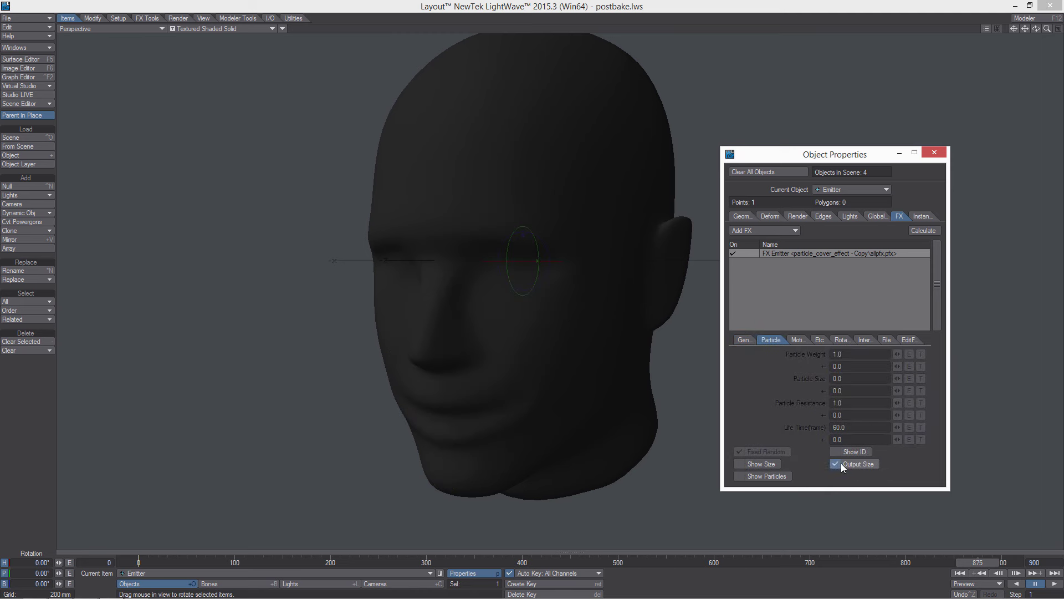
left_click_drag(499, 280, 713, 251, "alt")
Step: Add a DP Instancer to the Emitter and open its settings
left_click(919, 216)
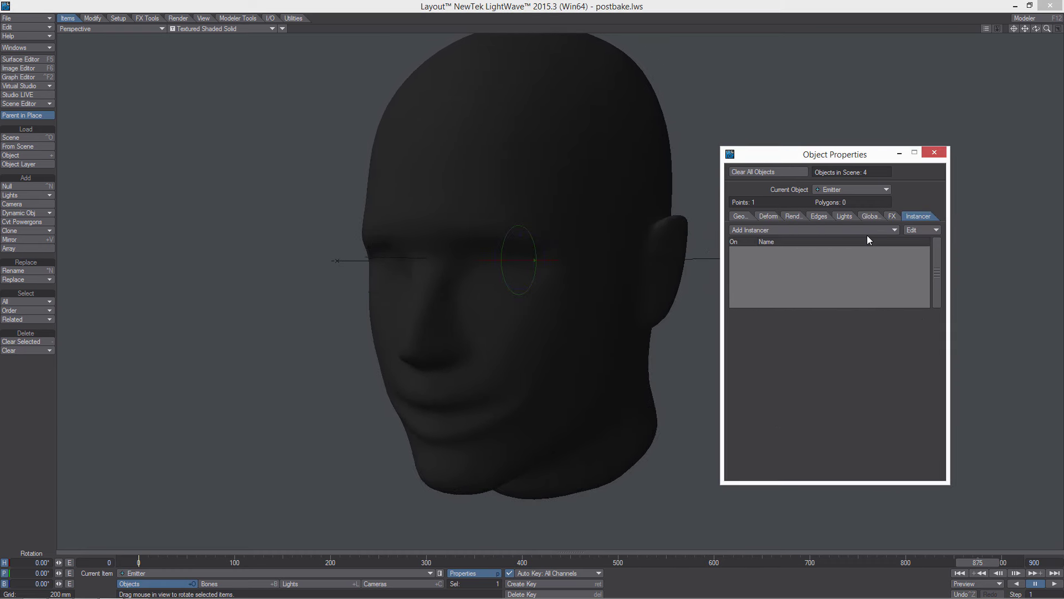
left_click(790, 233)
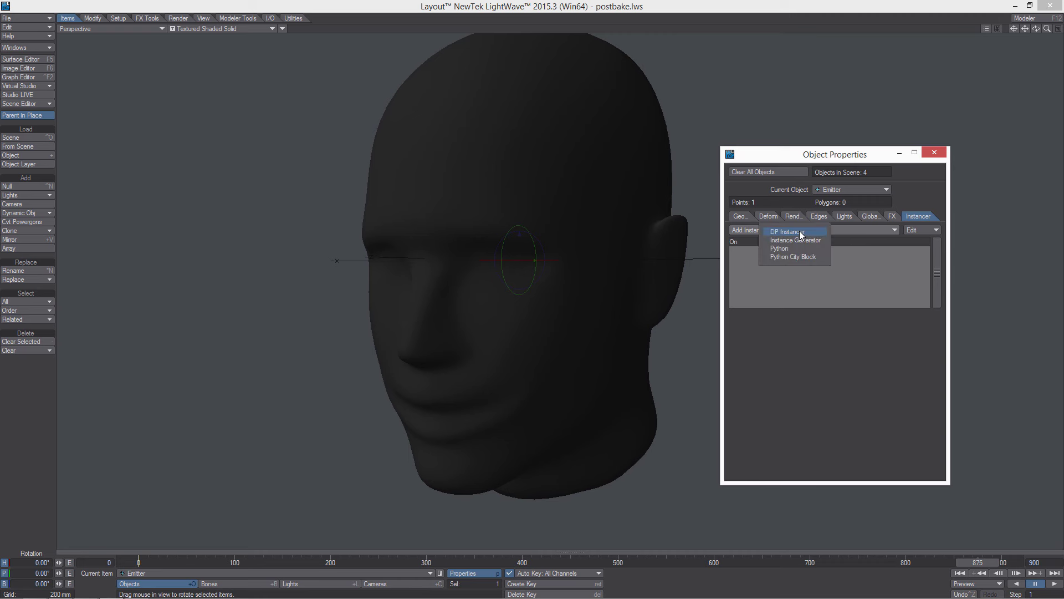
left_click(799, 232)
double_click(796, 248)
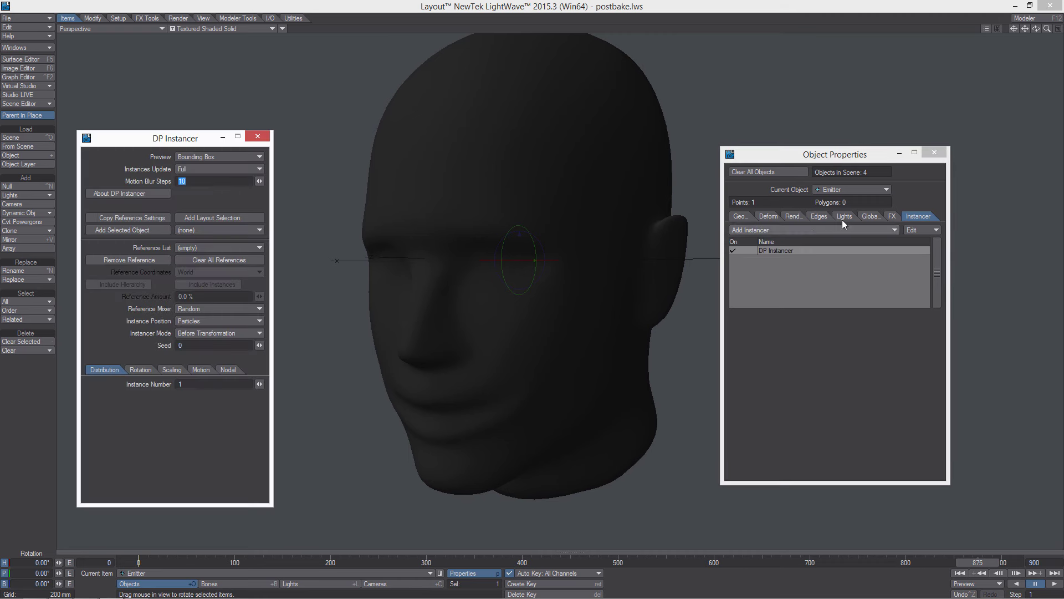
Step: Copy the emitter's Particle Limit of 20723 into the DP Instancer's Instance Number
left_click(892, 217)
left_click(844, 253)
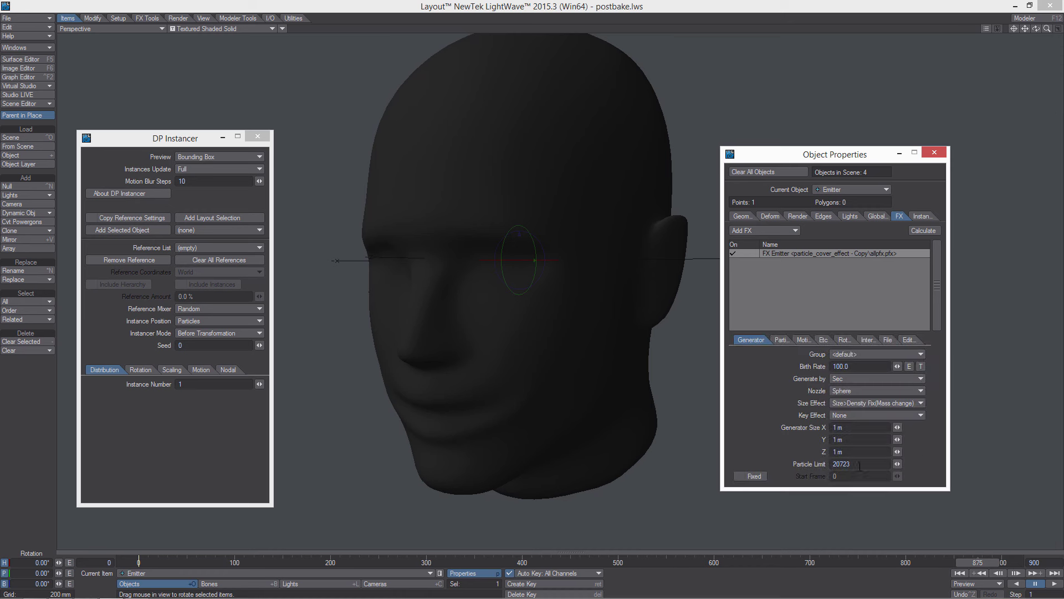
left_click(860, 465)
key("ctrl+c")
left_click(186, 384)
key("ctrl+v")
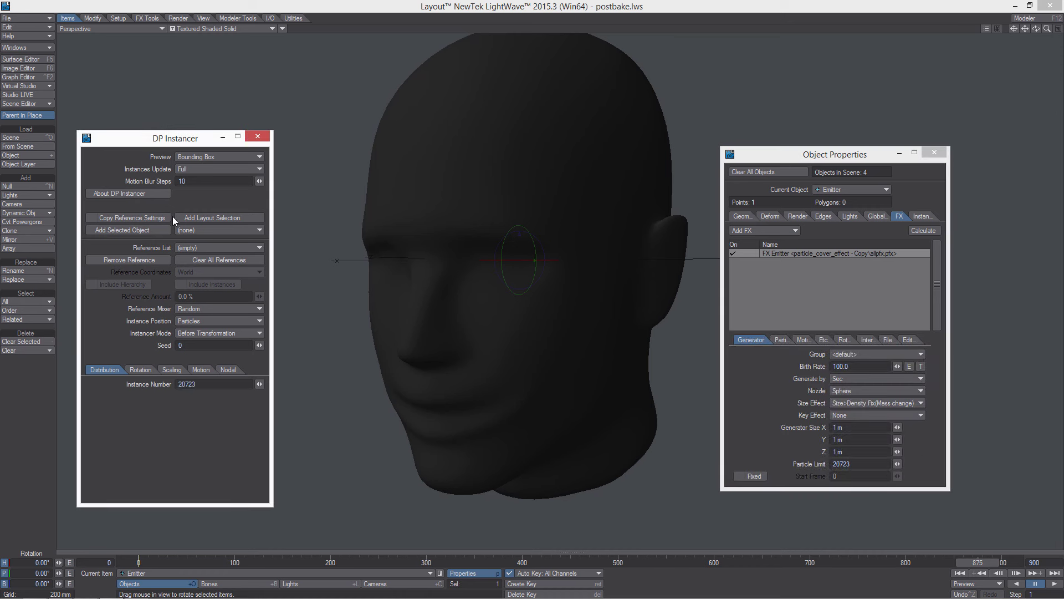
Step: Add low_res_head:Layer3 as the DP Instancer reference object and set the instance preview to Shaded Solid
left_click(221, 230)
left_click(197, 254)
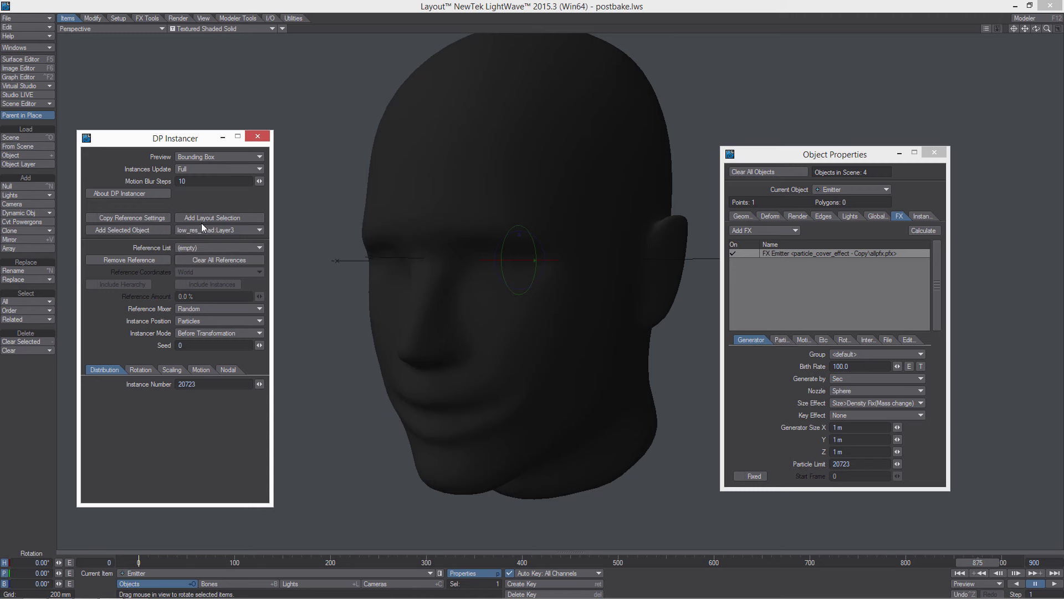
left_click(137, 231)
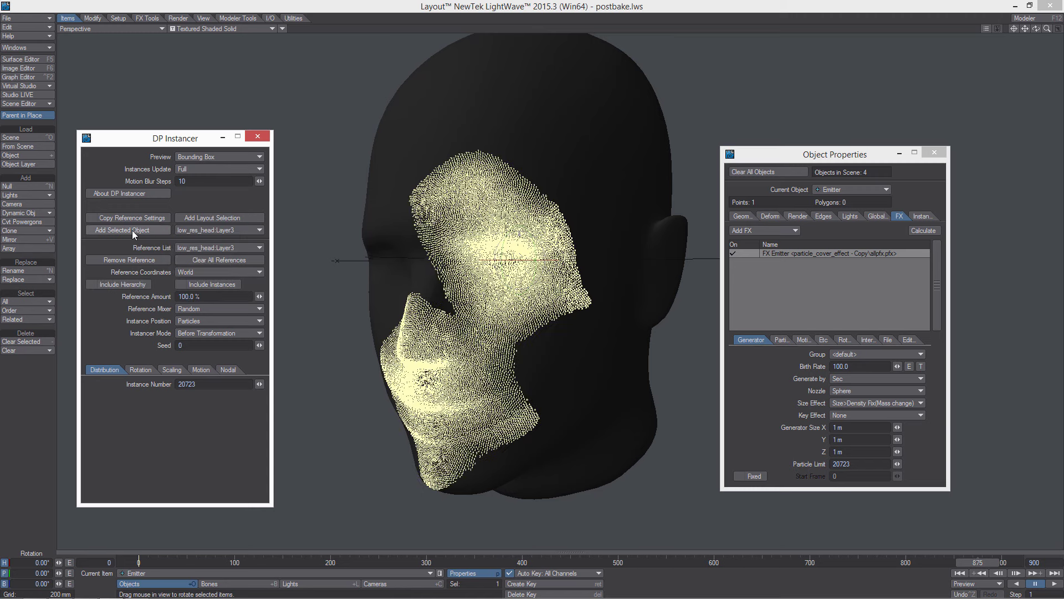
left_click(199, 156)
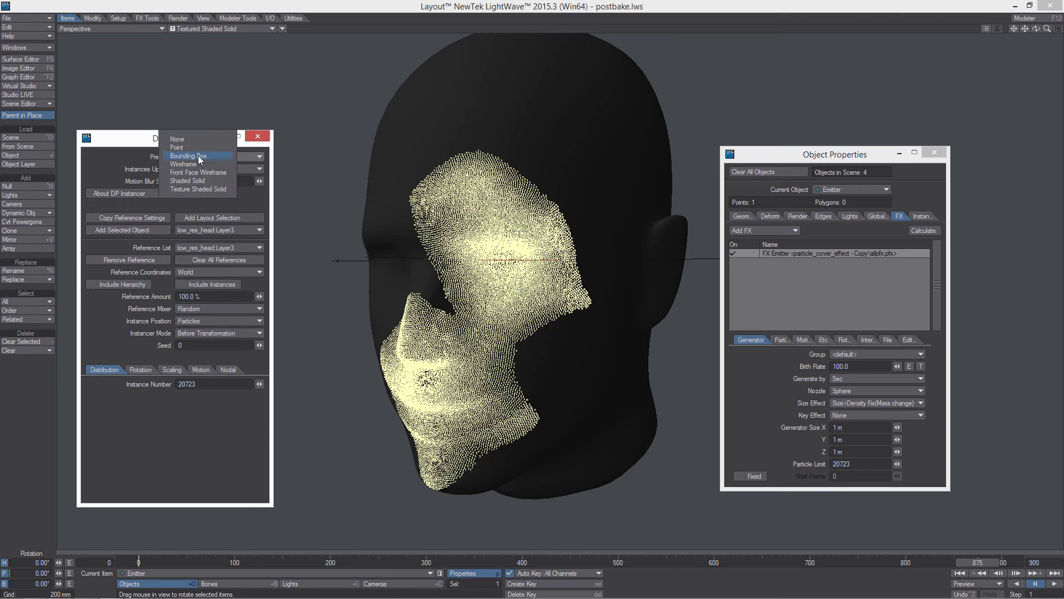
left_click(213, 183)
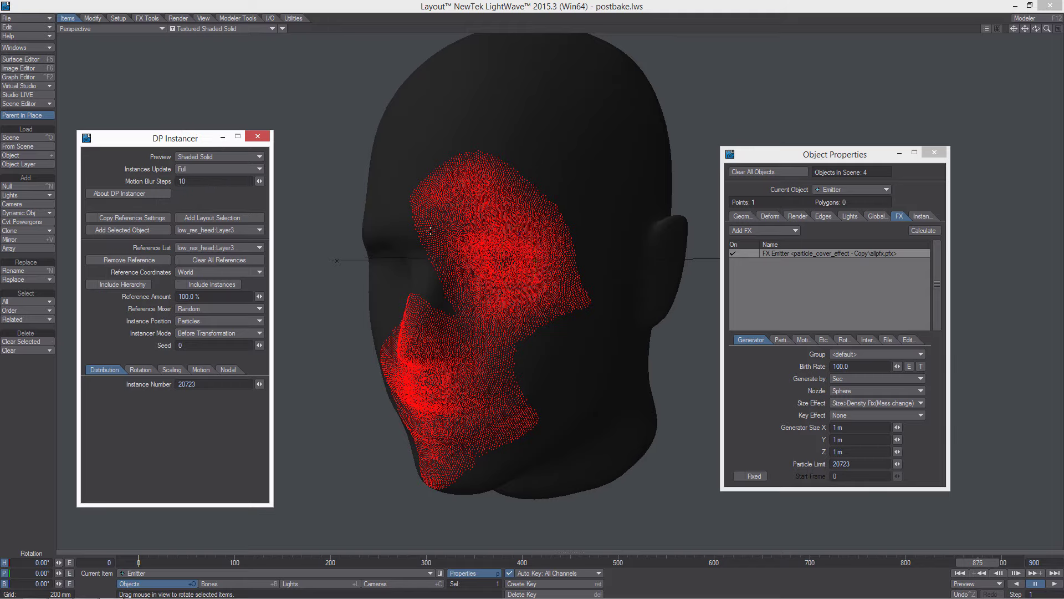
left_click_drag(430, 231, 596, 214, "ctrl+alt")
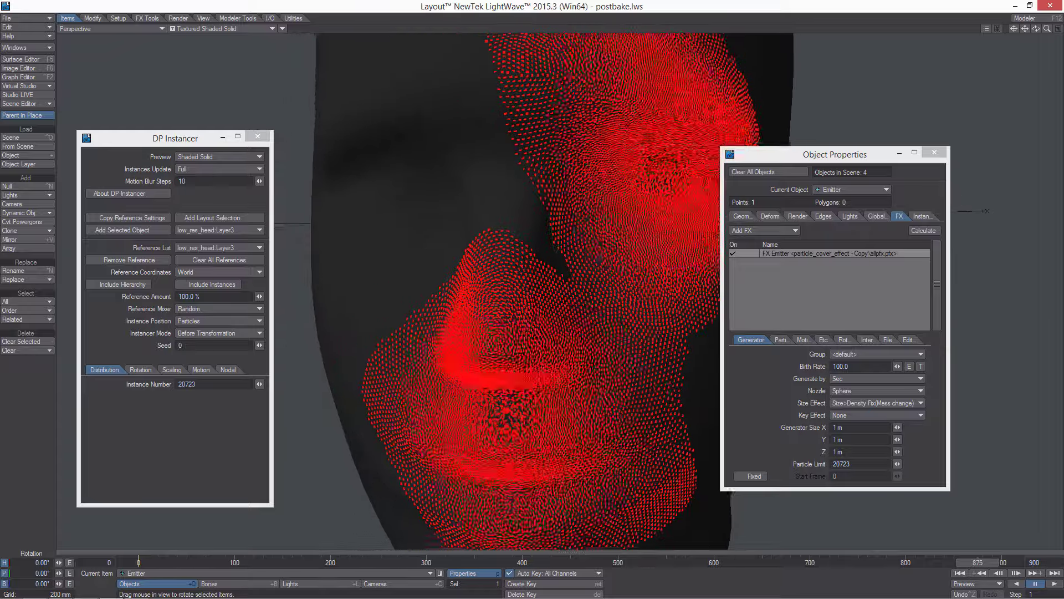
left_click_drag(620, 126, 639, 191, "ctrl+alt")
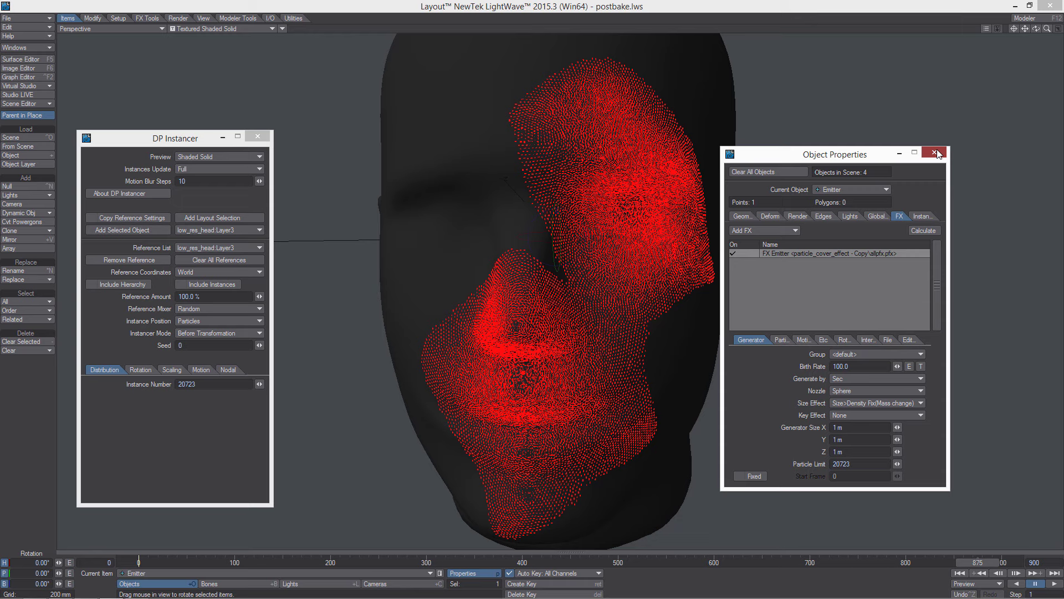
Step: Close the object properties, then enable the DP Instancer's node tree and open its Node Editor
left_click(936, 153)
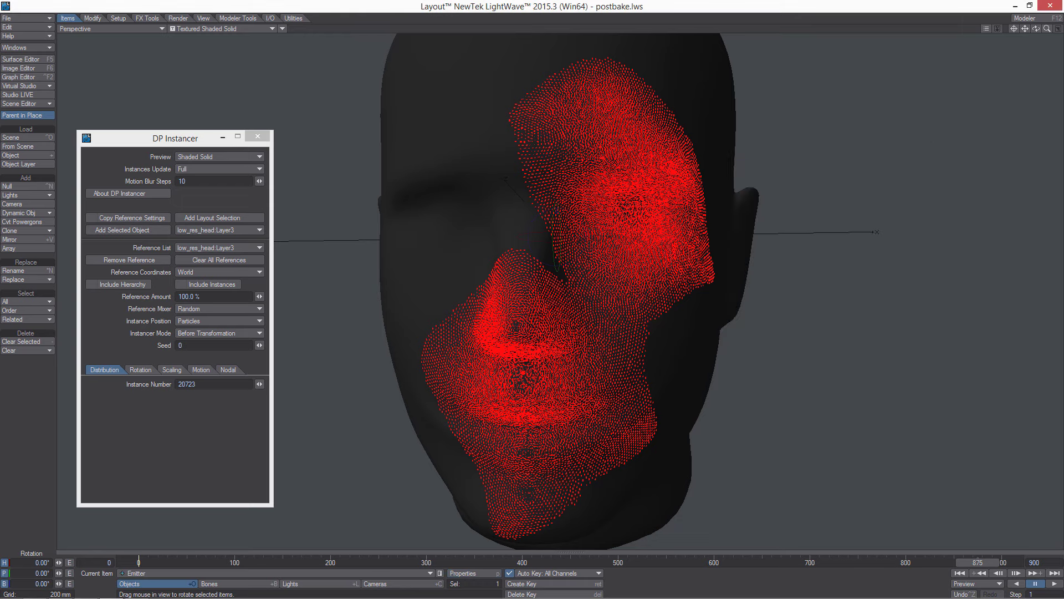
left_click(228, 369)
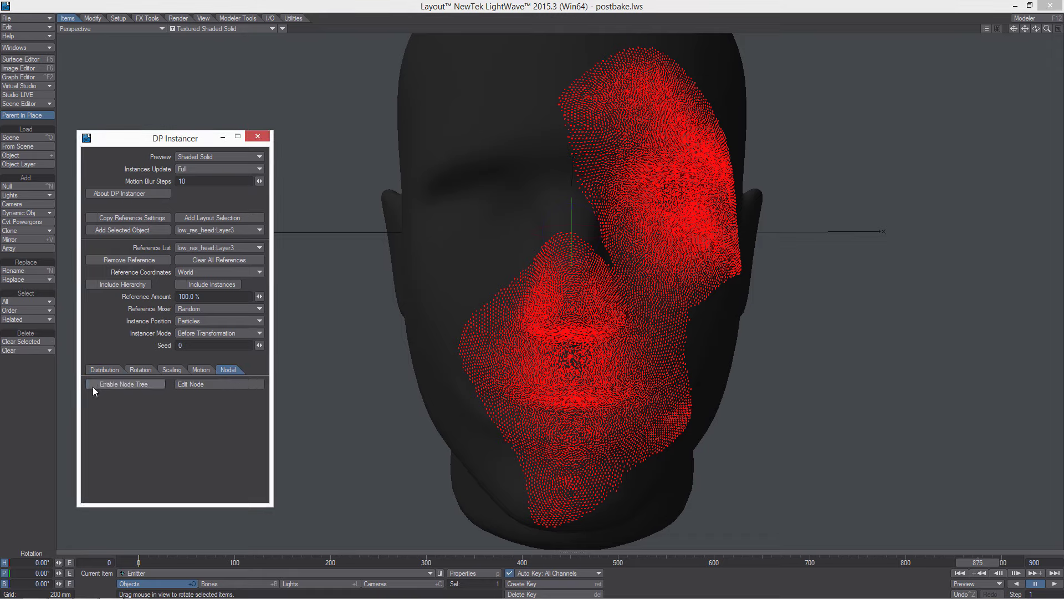
left_click(93, 385)
left_click(207, 383)
left_click_drag(347, 133, 143, 133)
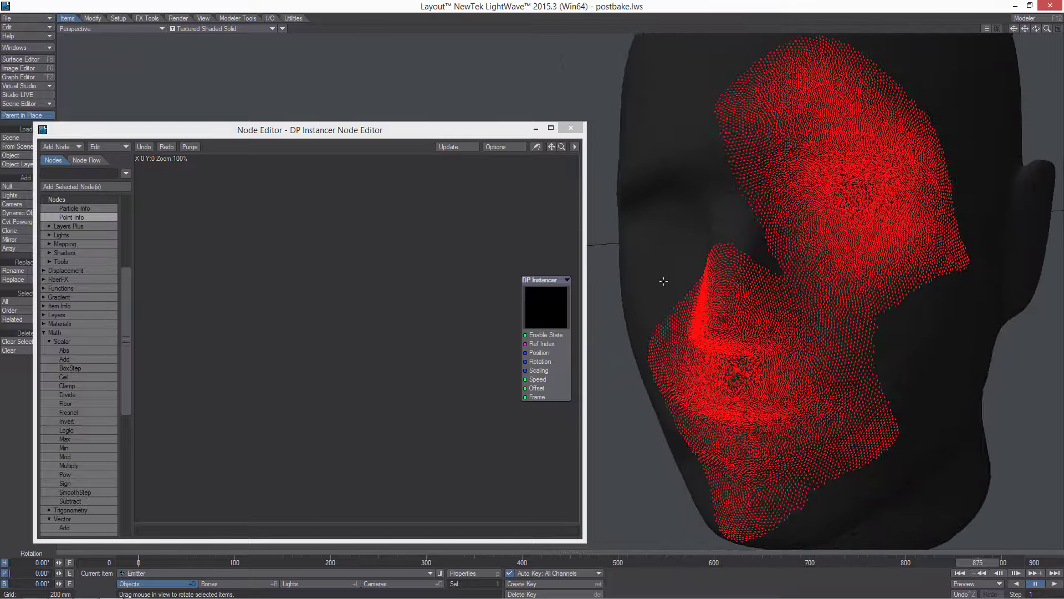
left_click_drag(541, 309, 499, 292)
Step: Add Point Info and Nearest Point nodes and place Point Info well away from the DP Instancer node
right_click(178, 227)
mouse_move(159, 270)
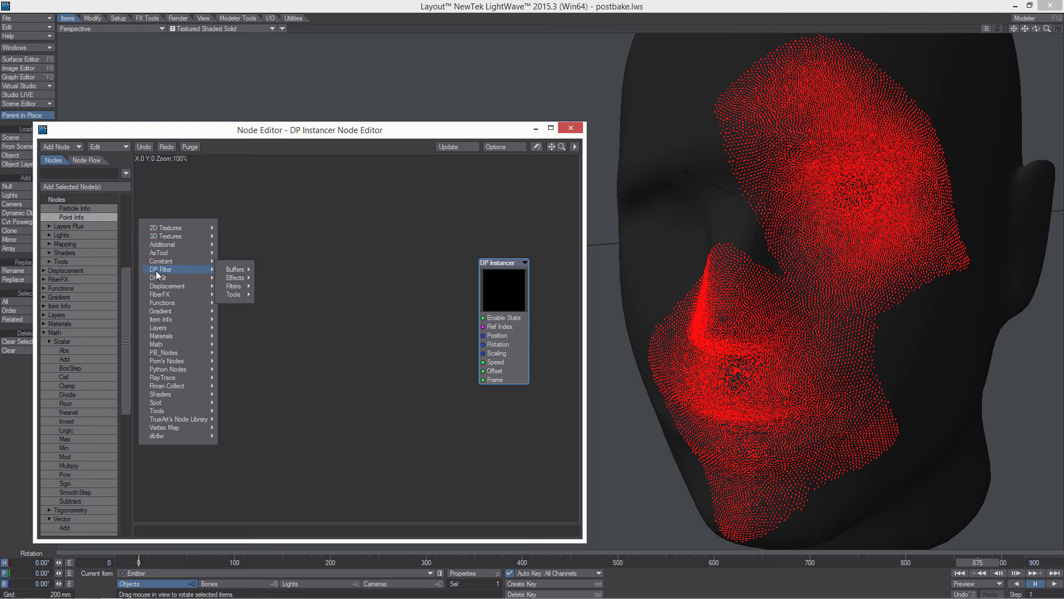
left_click(78, 374)
left_click_drag(126, 294, 126, 274)
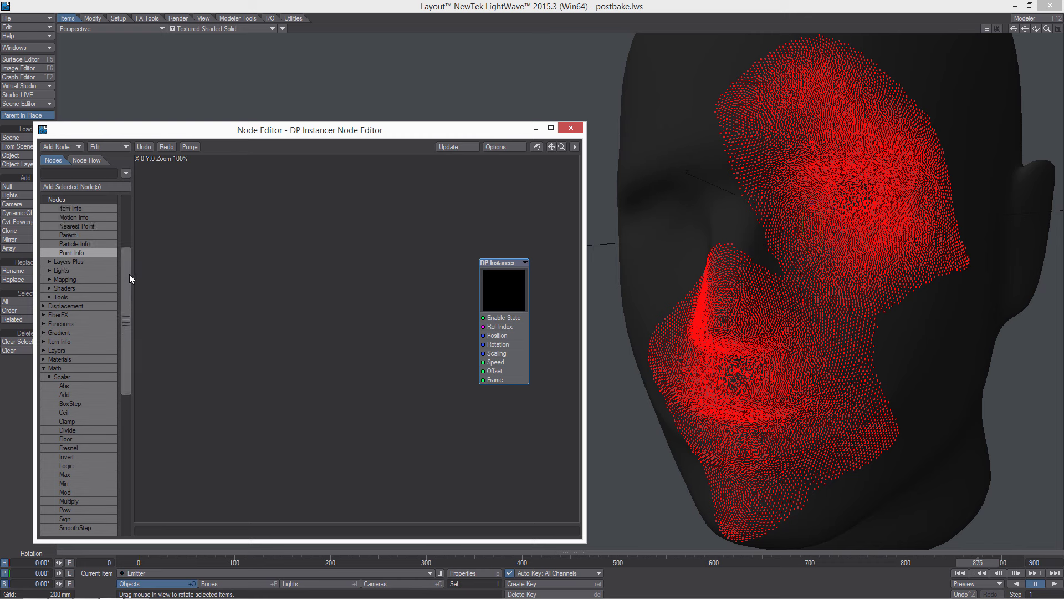
left_click(87, 237)
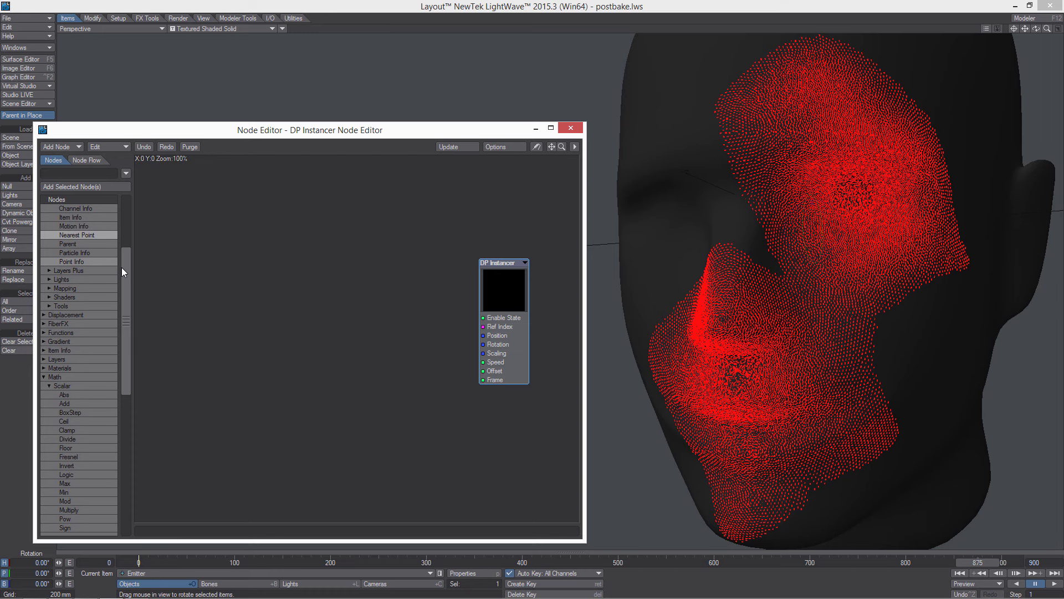
left_click(68, 187)
left_click_drag(345, 313, 192, 291)
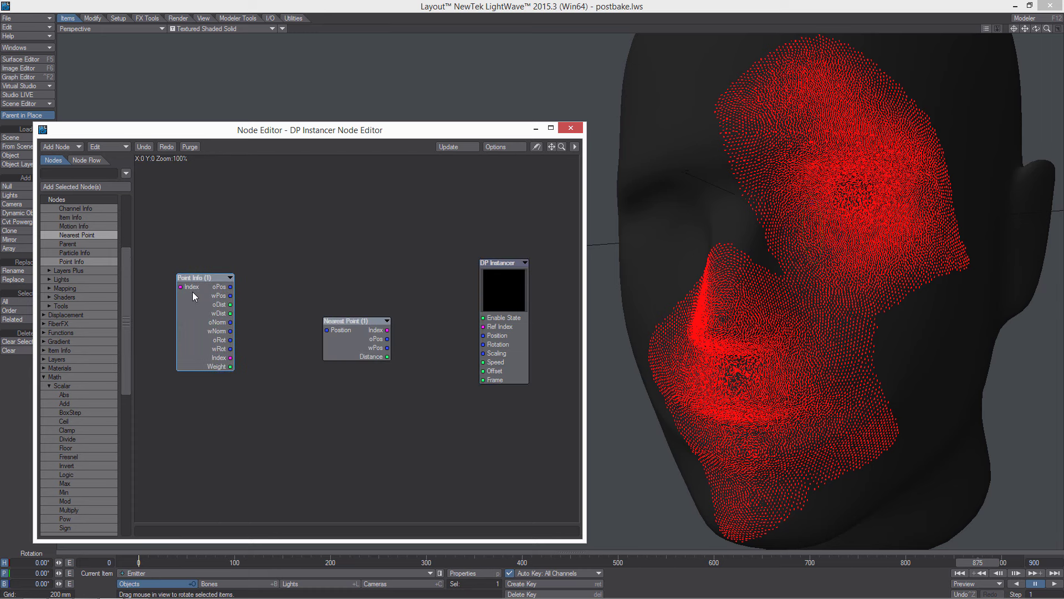
Step: Set the Point Info node's object and the Nearest Point node's item to low_res_head:Layer2
double_click(192, 291)
left_click(290, 120)
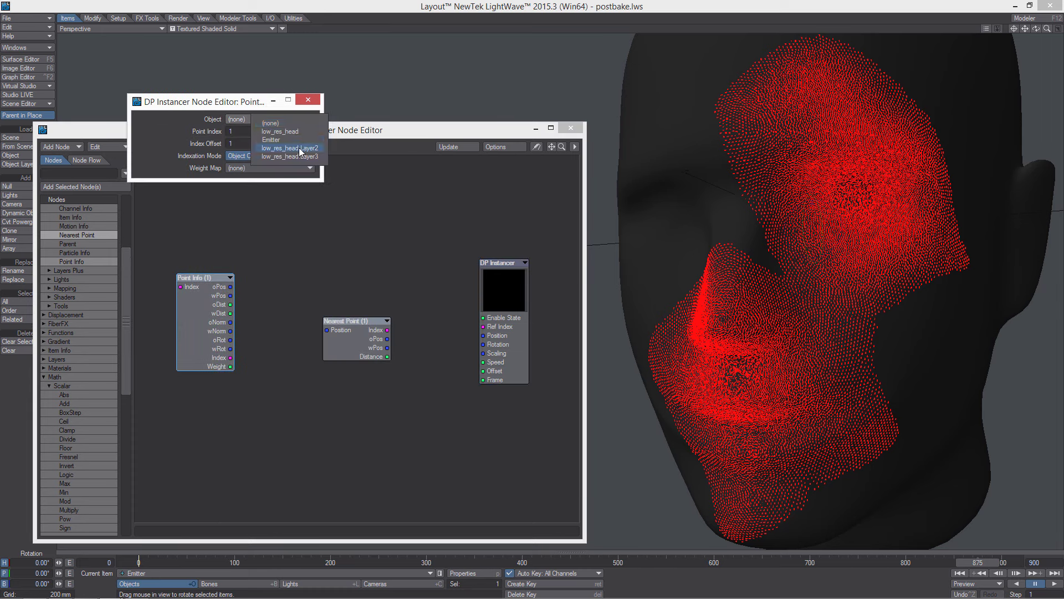
left_click(300, 149)
double_click(343, 328)
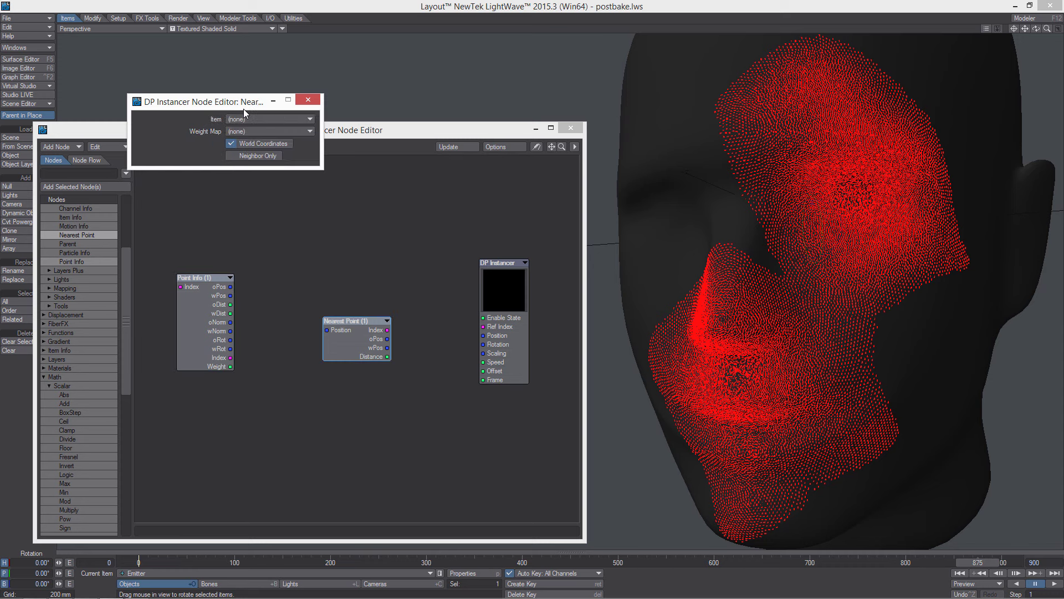
left_click(261, 120)
left_click(272, 144)
left_click(306, 102)
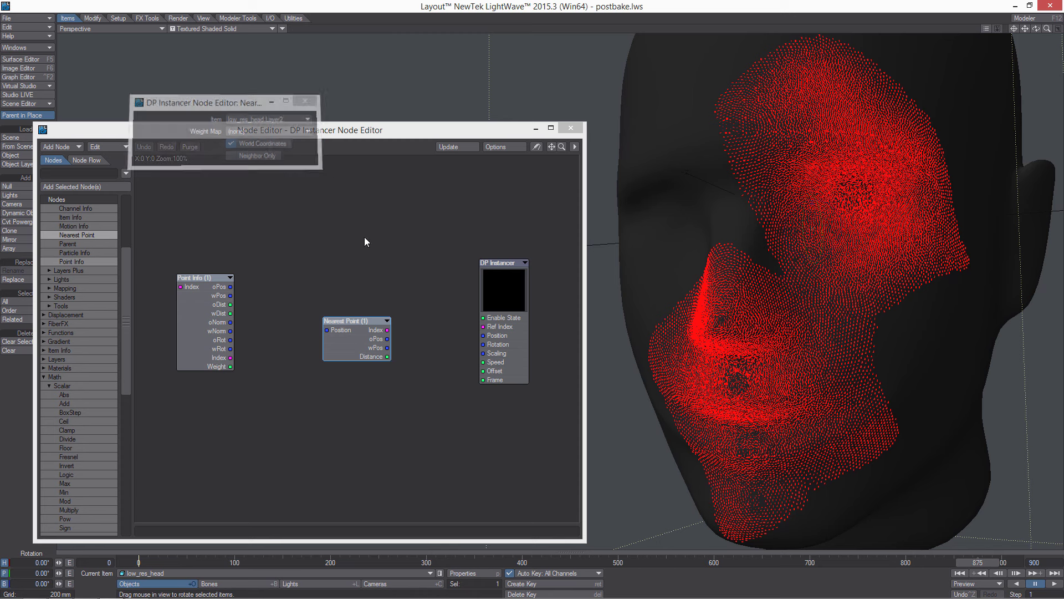
Step: Rearrange the nodes so Nearest Point precedes Point Info, and connect its Index output to Point Info's Index input
left_click_drag(363, 331, 356, 309)
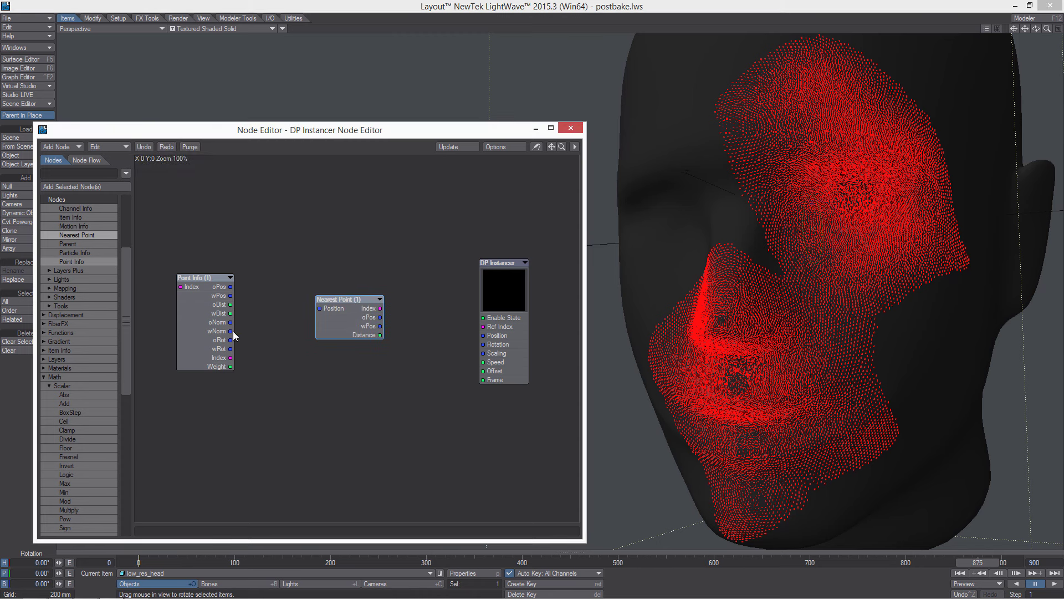
left_click_drag(231, 349, 314, 326)
left_click_drag(225, 282, 418, 331)
left_click_drag(361, 304, 267, 298)
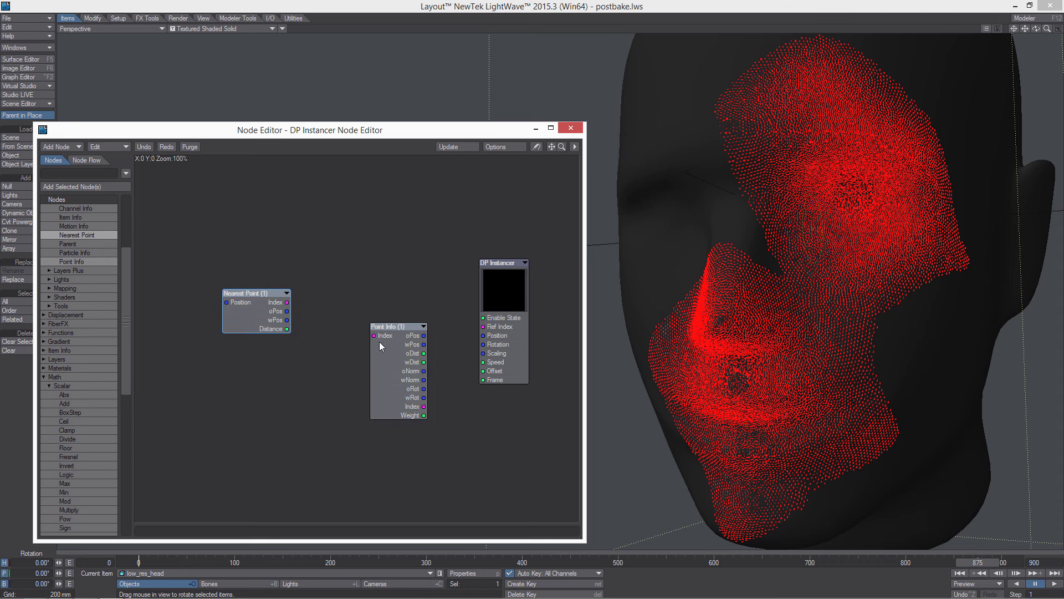
left_click_drag(380, 342, 348, 316)
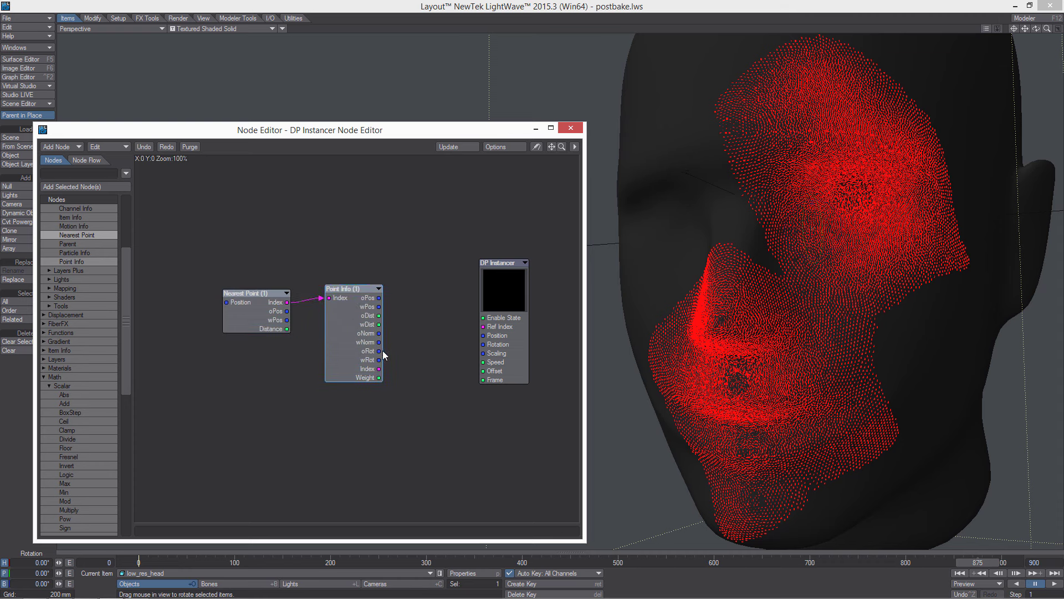
Step: Connect Point Info's wRot output to the DP Instancer's Rotation, tidy the node layout and go to frame 900
left_click_drag(379, 360, 490, 348)
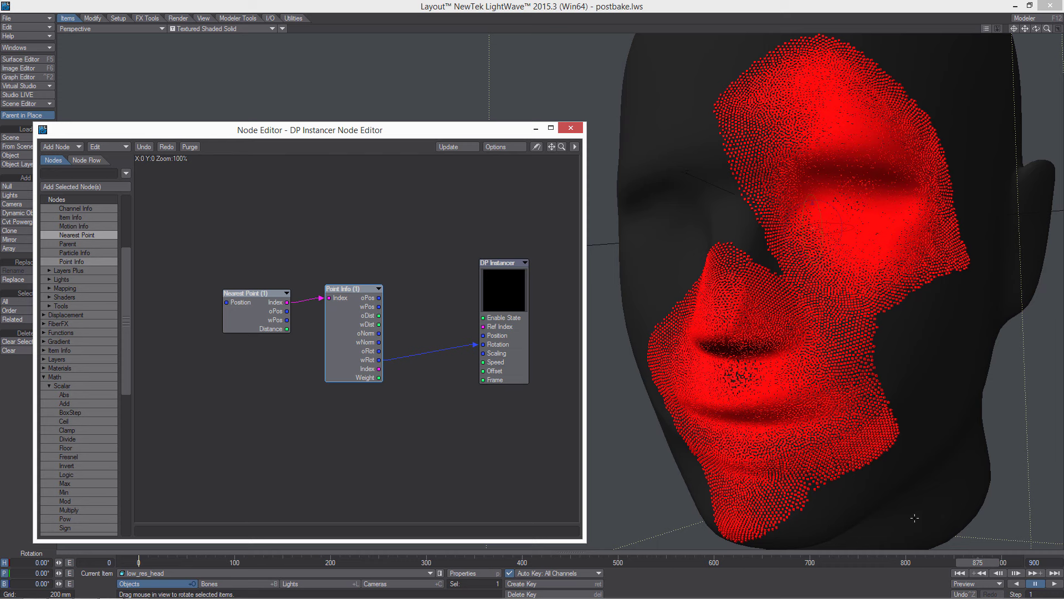
left_click_drag(268, 307, 229, 277)
left_click_drag(351, 320, 326, 292)
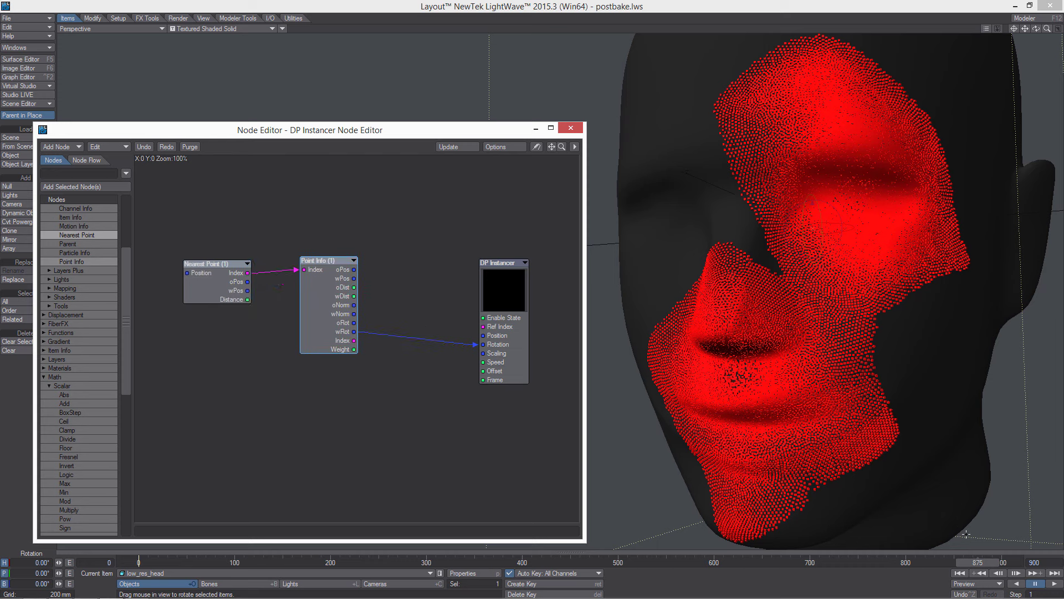
mouse_move(983, 565)
left_mouse_down()
mouse_move(992, 564)
mouse_move(451, 564)
mouse_move(1001, 563)
left_mouse_up()
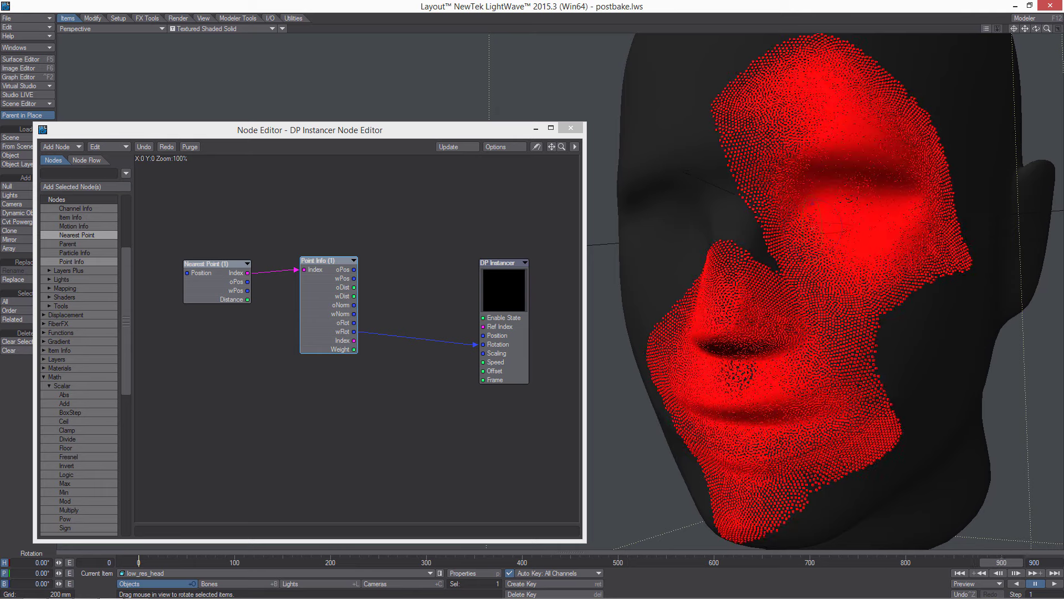
left_click_drag(721, 349, 790, 351, "alt")
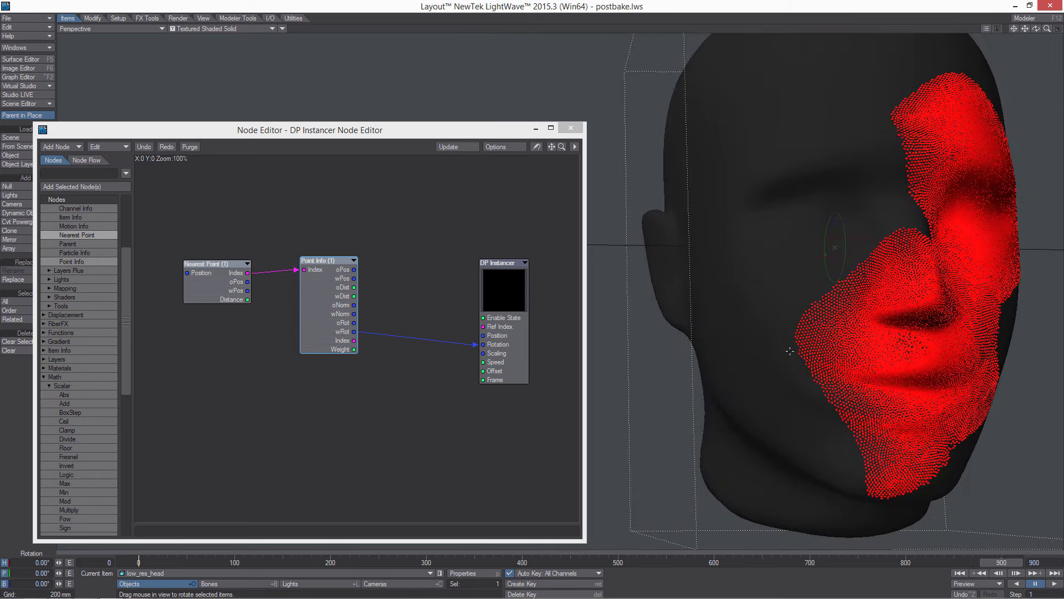
Step: Add a DP Kit Particle Info node and place it below the Nearest Point node
right_click(248, 361)
mouse_move(267, 412)
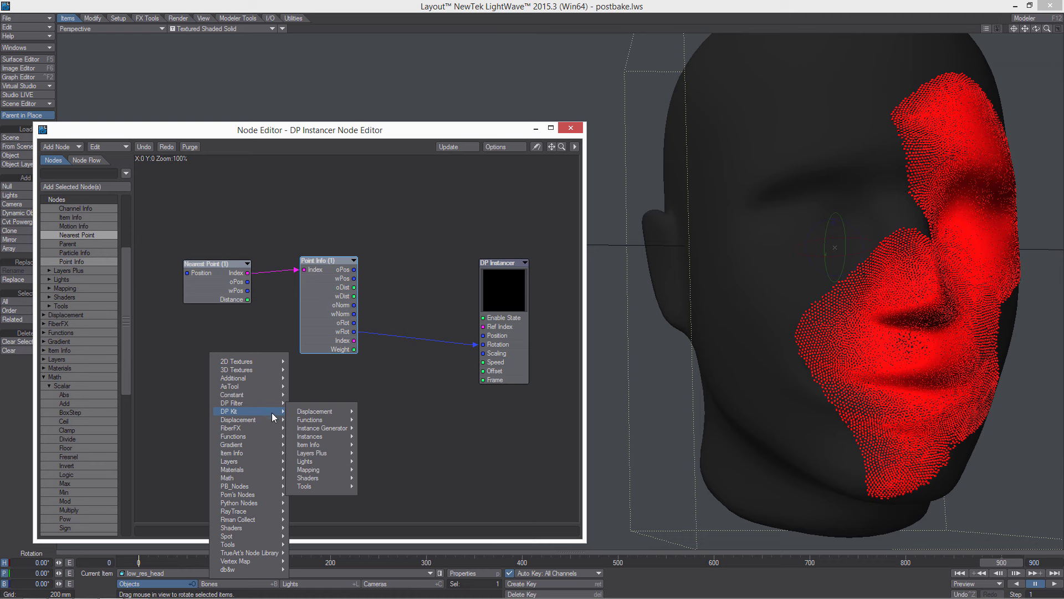
mouse_move(336, 444)
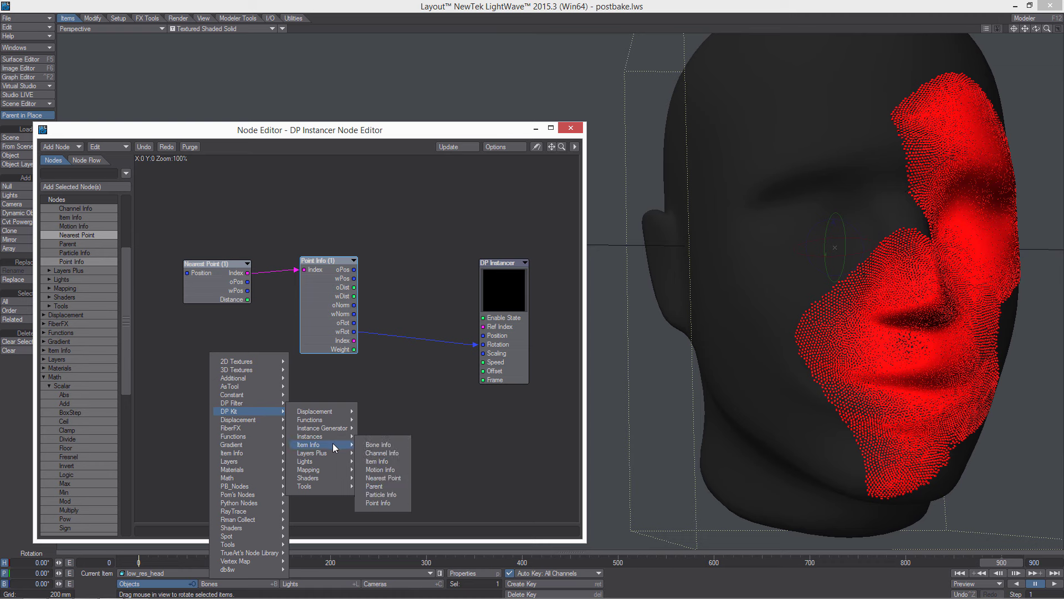
left_click(385, 495)
left_click_drag(366, 295, 218, 377)
left_click_drag(349, 245, 347, 238)
left_click_drag(803, 244, 788, 271, "alt")
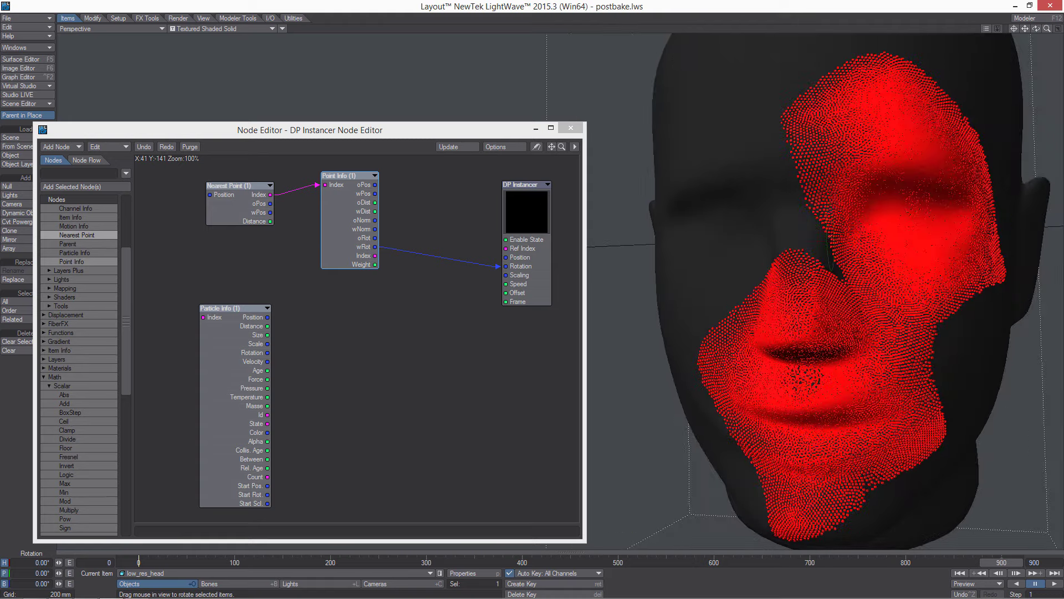
left_click_drag(905, 295, 884, 300, "alt")
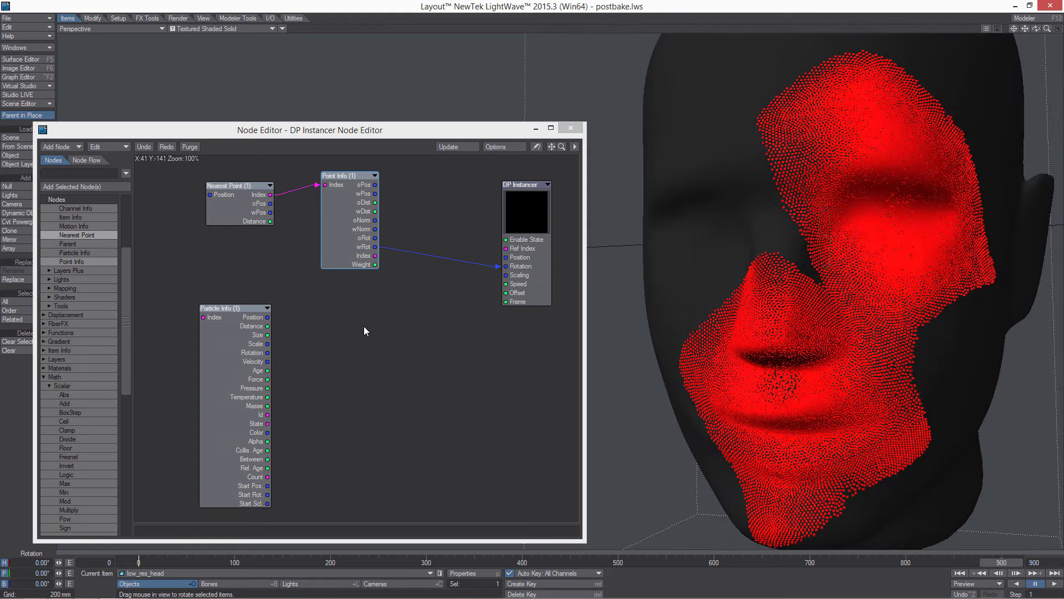
left_click_drag(225, 371, 209, 361)
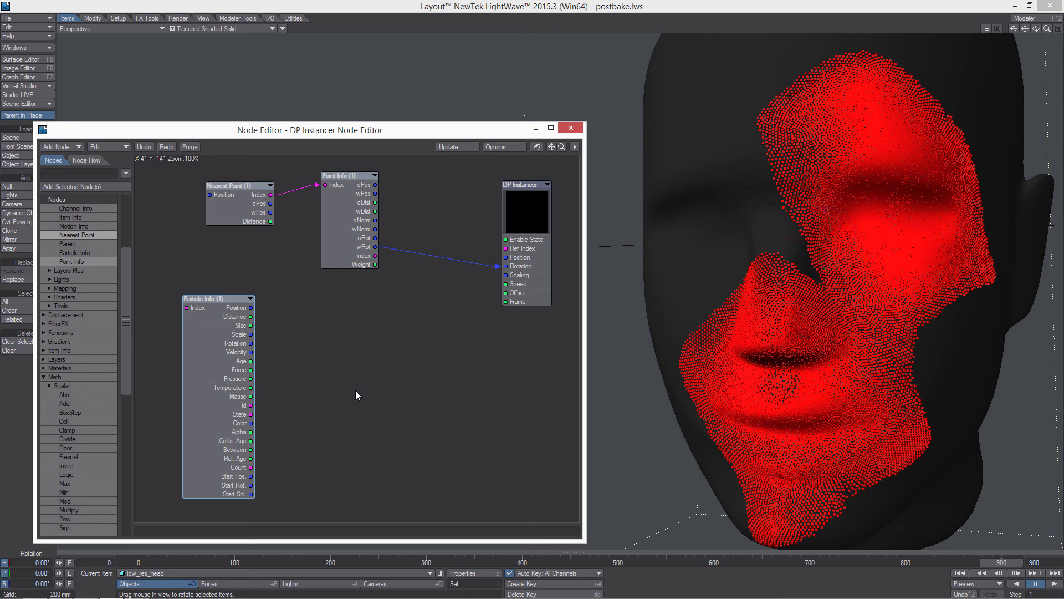
Step: Add a constant Scalar node, connect it to the DP Instancer's Scaling and set its value to 0.05
right_click(311, 347)
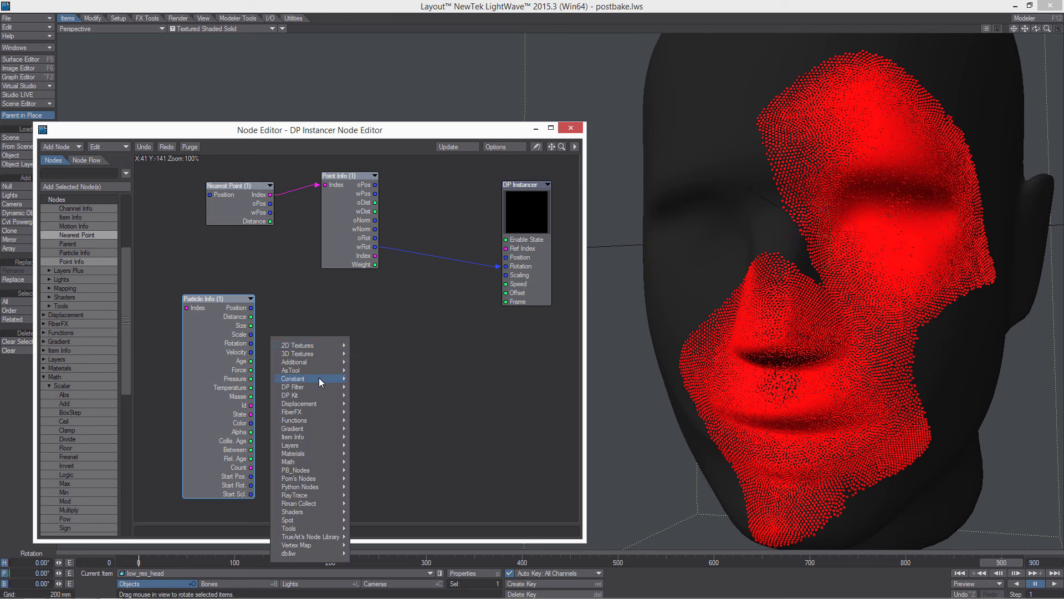
mouse_move(318, 379)
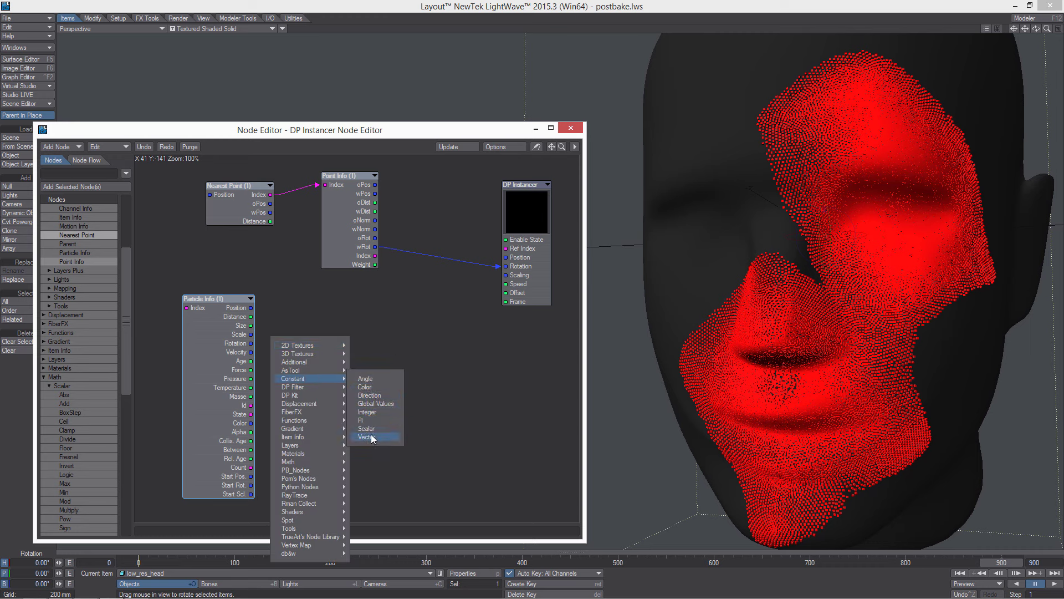
left_click(366, 429)
left_click_drag(376, 344, 517, 275)
double_click(349, 341)
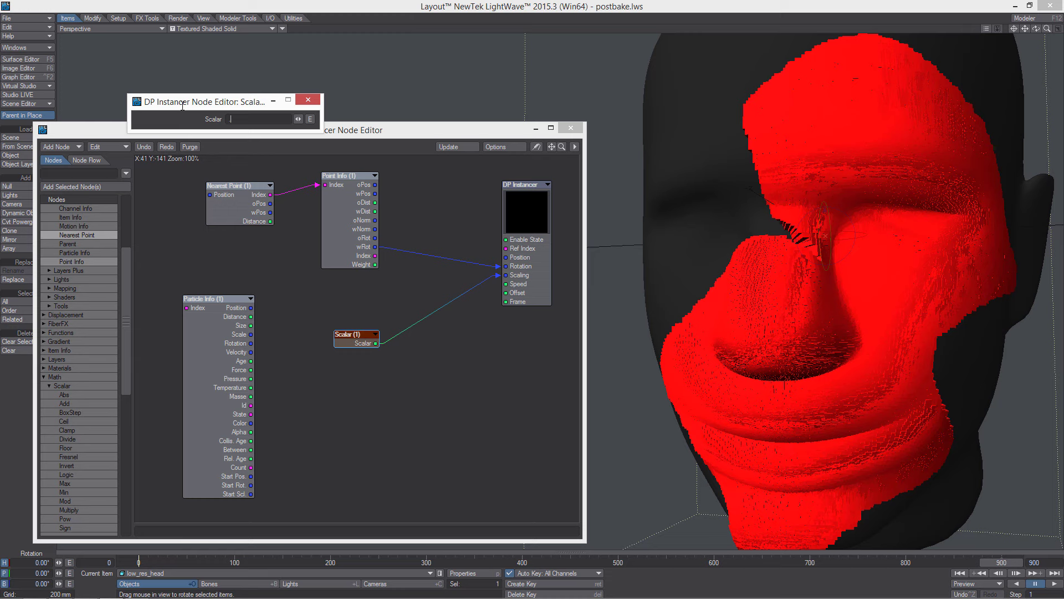
type("0.1")
key("Return")
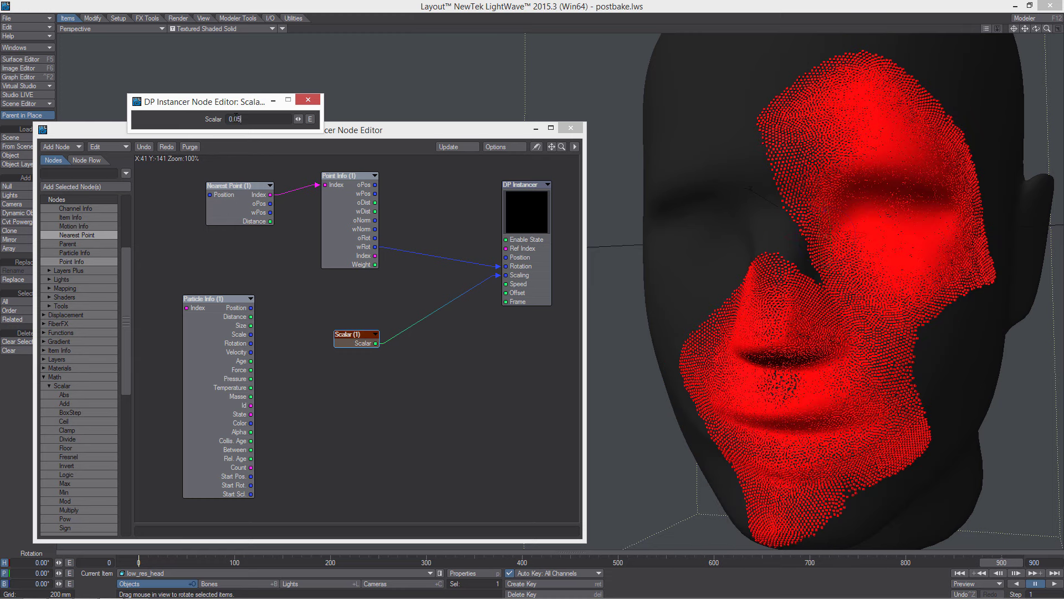
key("Return")
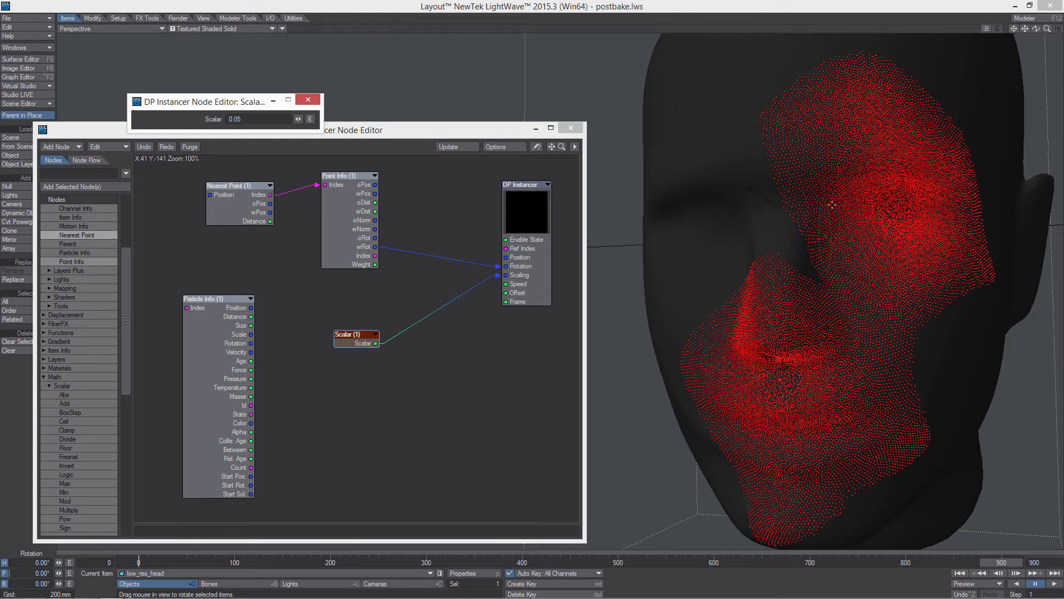
left_click_drag(843, 226, 702, 283, "alt")
left_click_drag(367, 343, 351, 330)
Step: Set the Particle Info node's emitter to Emitter, keeping the particle mode on Nearest
right_click(337, 381)
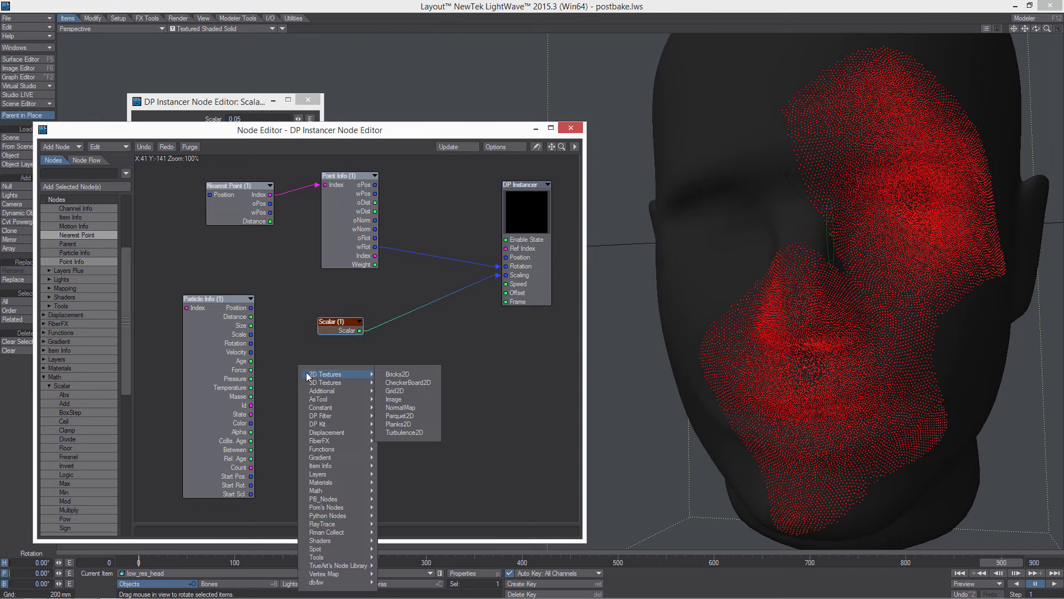
left_click(211, 352)
left_click(210, 352)
double_click(224, 322)
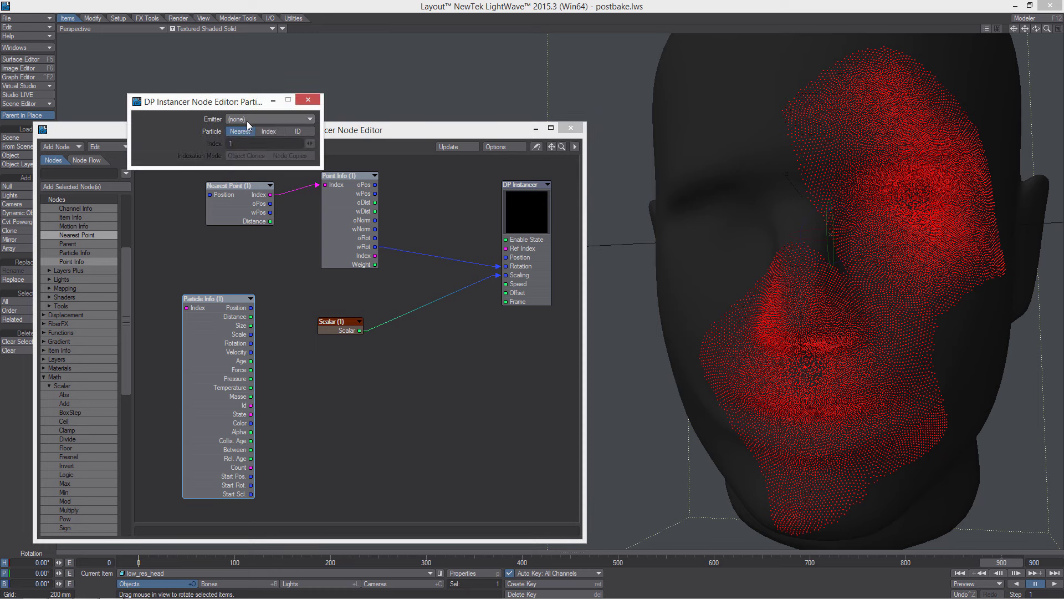
left_click(265, 118)
left_click(270, 131)
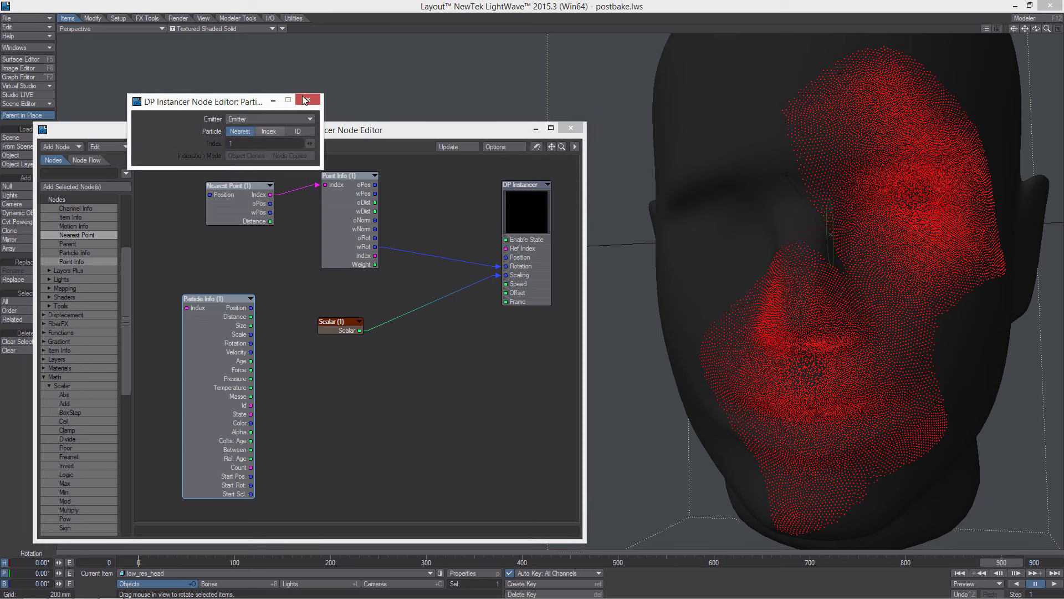
left_click(333, 280)
Step: Add a Gradient node with Particle Info's Age as its Input, and disconnect the Scalar from the DP Instancer's Scaling
left_click_drag(340, 328, 362, 312)
right_click(248, 355)
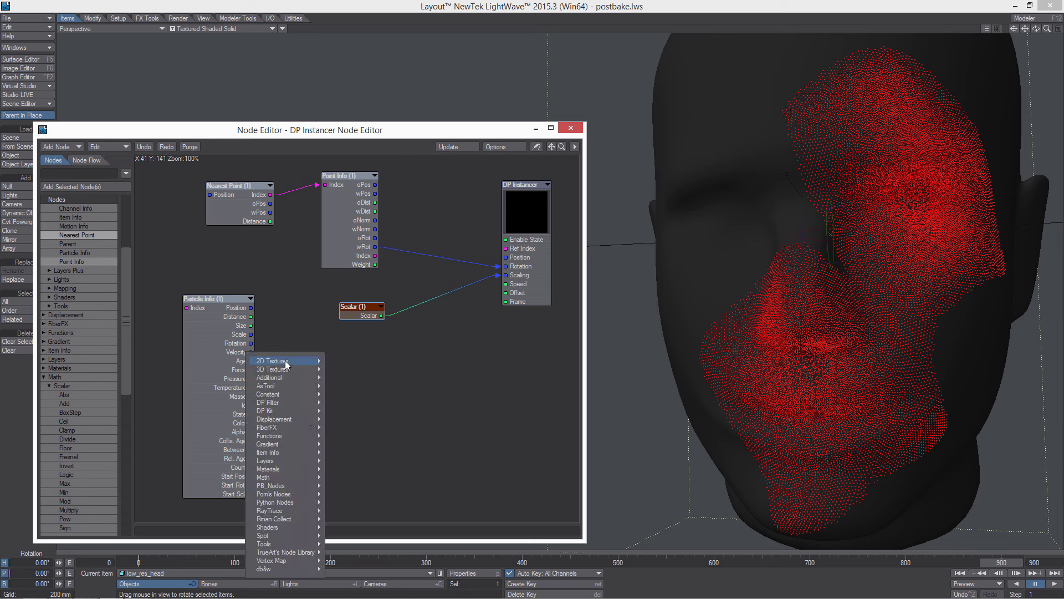
mouse_move(278, 444)
left_click(343, 460)
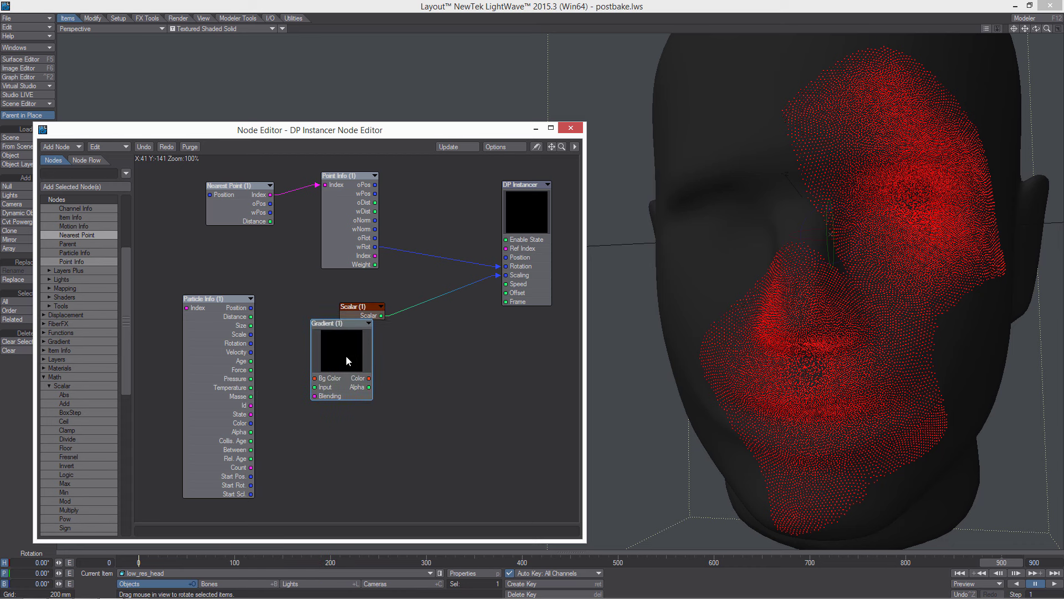
left_click_drag(251, 361, 314, 391)
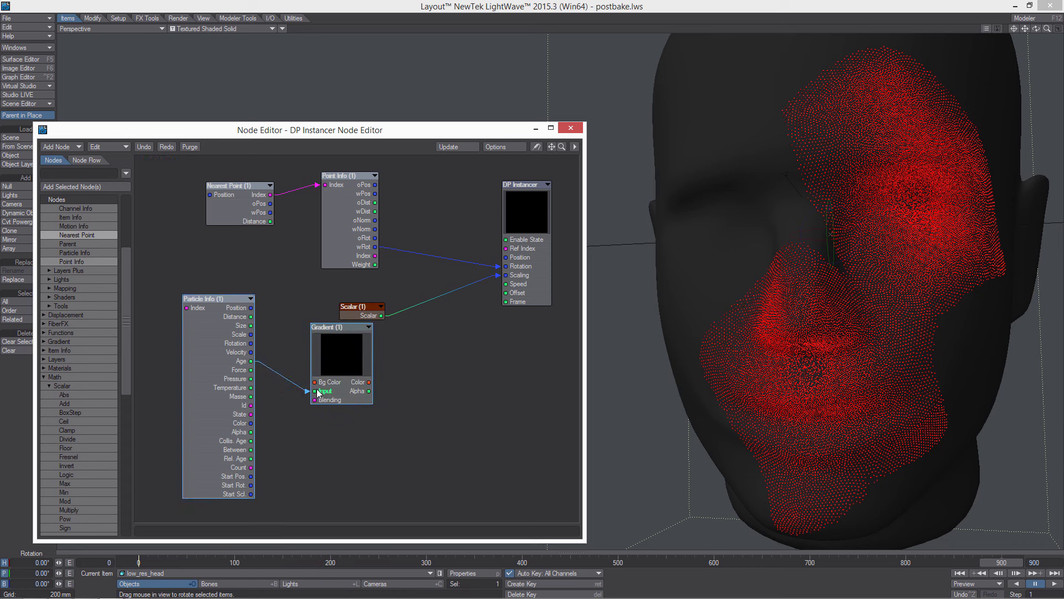
left_click_drag(367, 317, 445, 300)
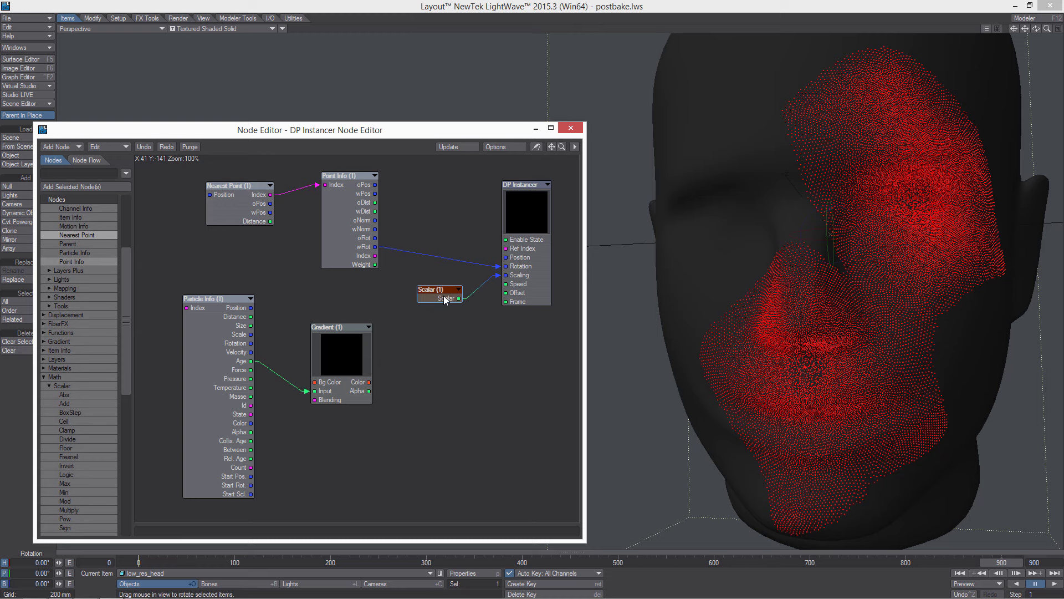
left_click_drag(498, 276, 293, 275)
Step: Set the gradient's end to 30, add a second key at position 30.0 and enable Show Output for both keys
double_click(341, 349)
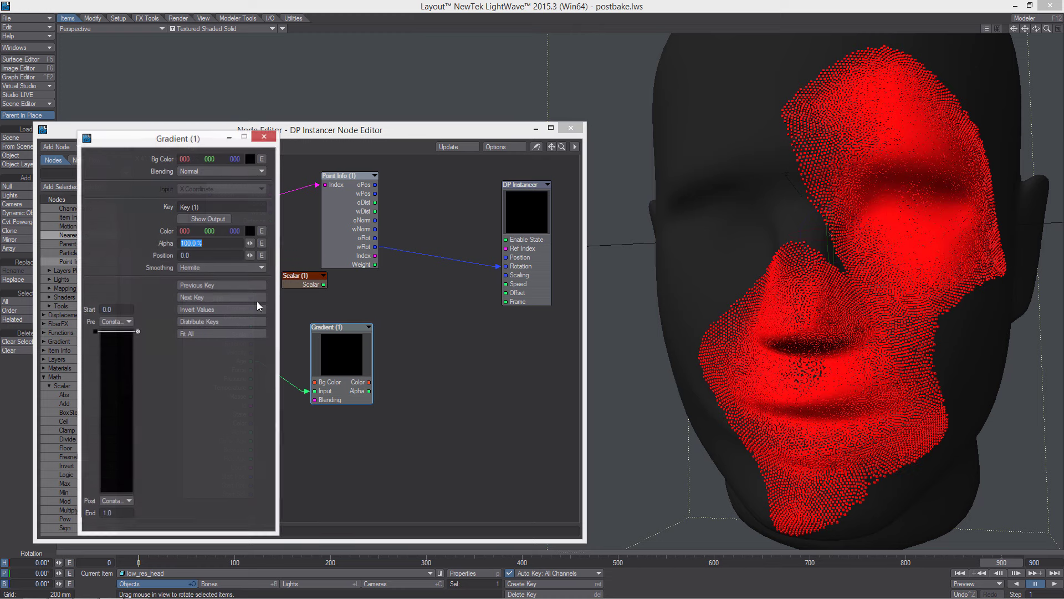
left_click(118, 333)
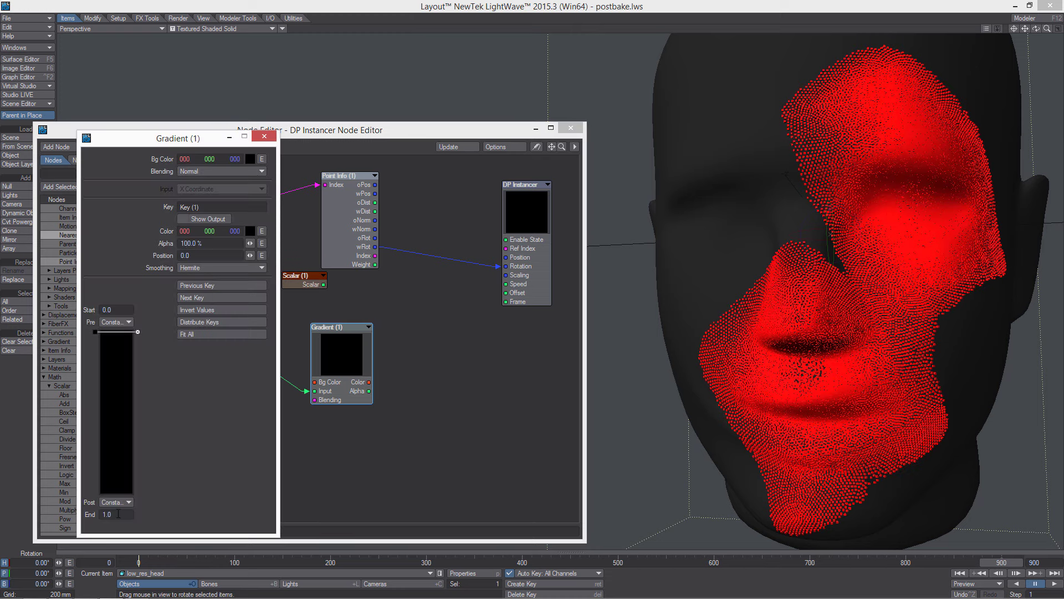
left_click_drag(75, 509, 71, 511)
type("30")
left_click_drag(110, 472, 115, 472)
left_click(118, 332)
left_click(183, 219)
left_click(113, 491)
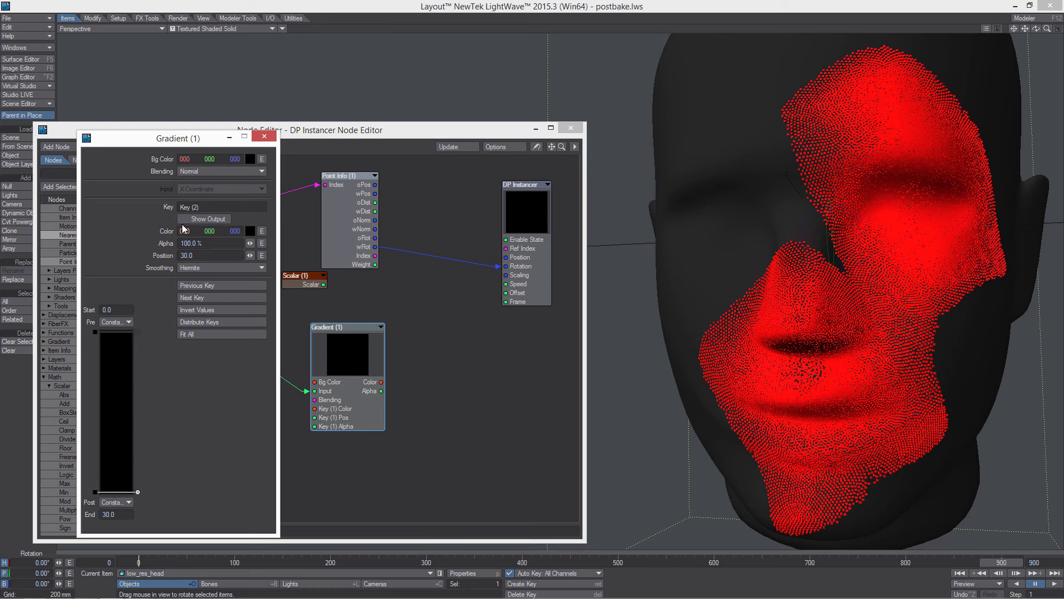
left_click(183, 219)
Step: Connect the Scalar to the gradient's Key (1) Color and a pasted copy of it to Key (2) Color
left_click_drag(356, 354, 397, 338)
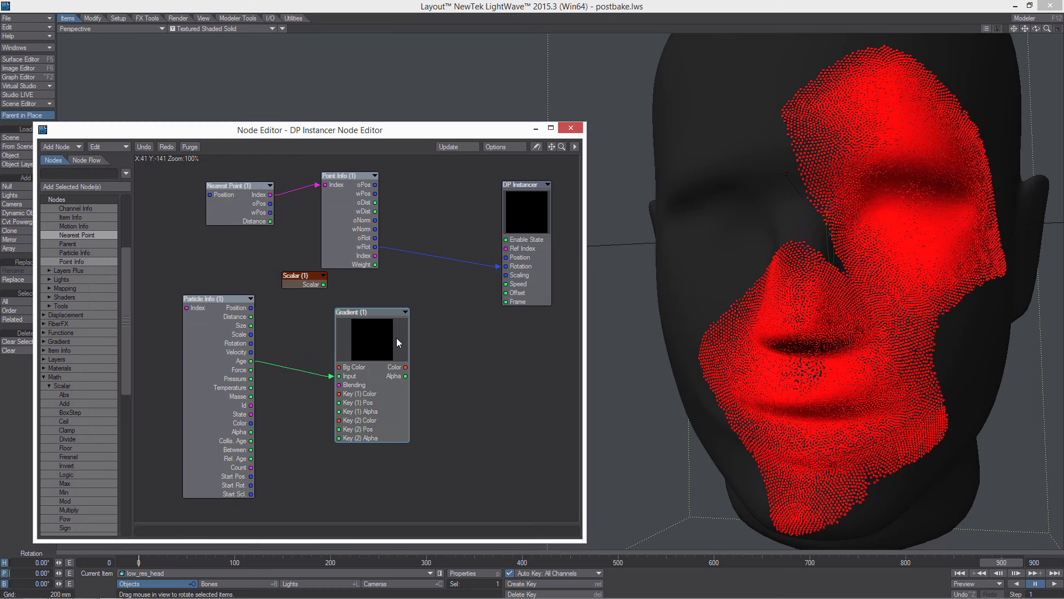
left_click_drag(306, 284, 355, 392)
double_click(308, 388)
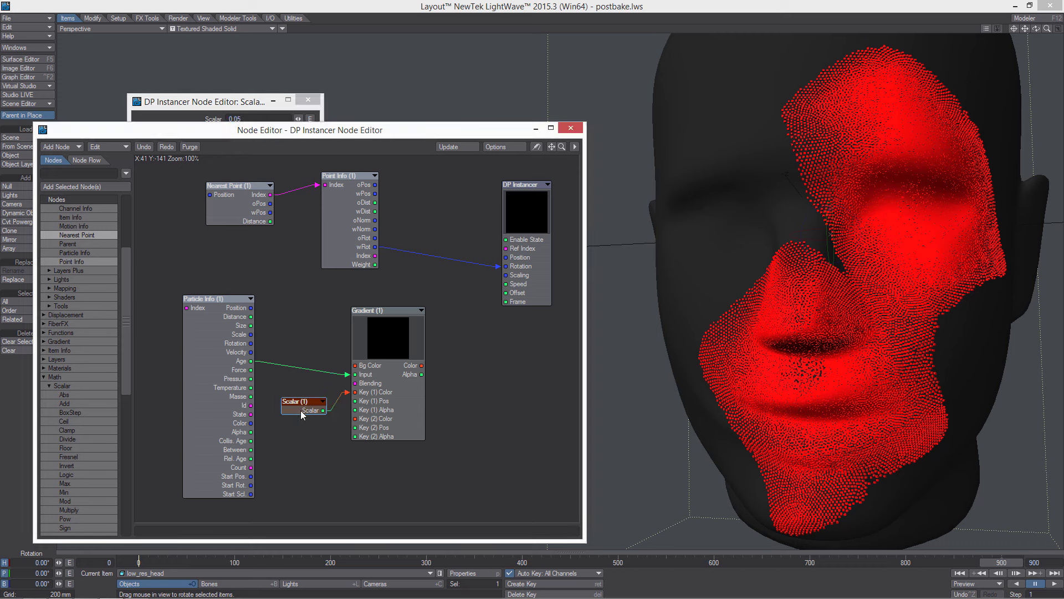
key("ctrl+v")
left_click_drag(358, 335, 354, 419)
Step: Set the copied Scalar to 0.1 and connect the Gradient's Color output to the DP Instancer's Scaling
double_click(307, 442)
left_click_drag(258, 120, 215, 123)
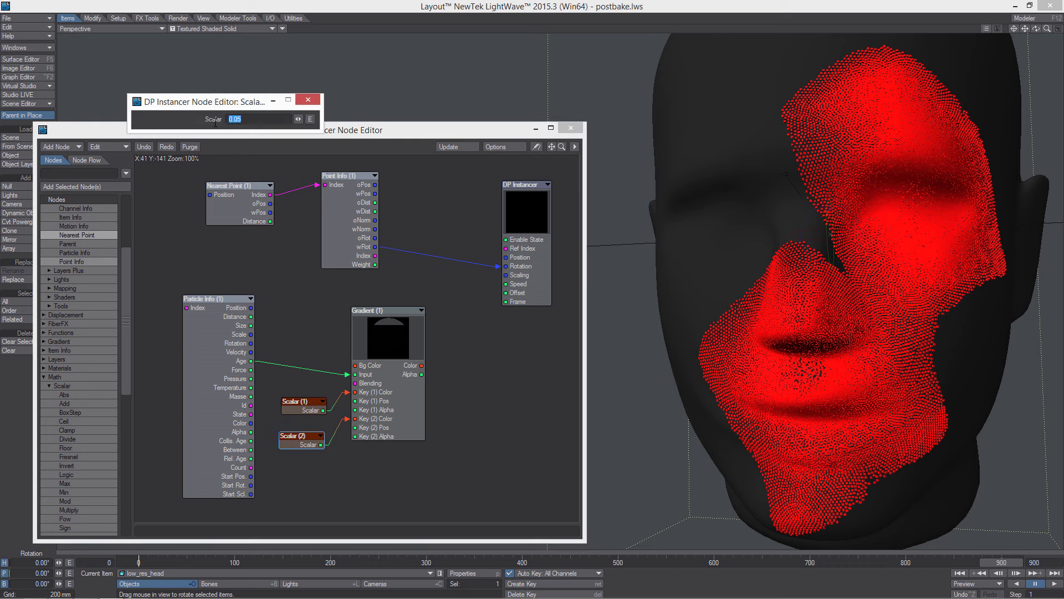
left_click(240, 122)
type("1")
left_click(314, 100)
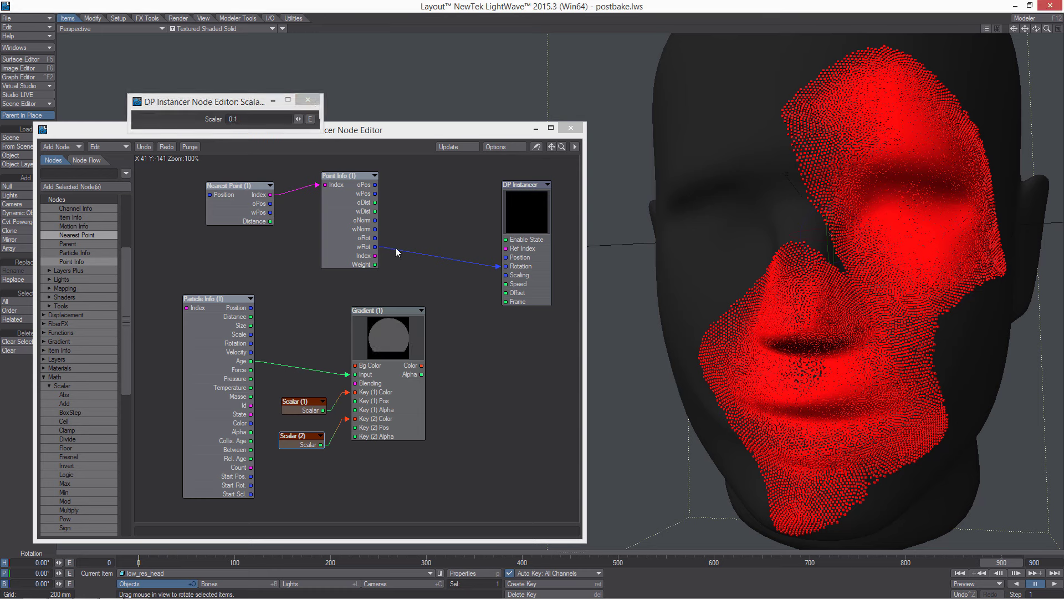
left_click_drag(423, 365, 505, 275)
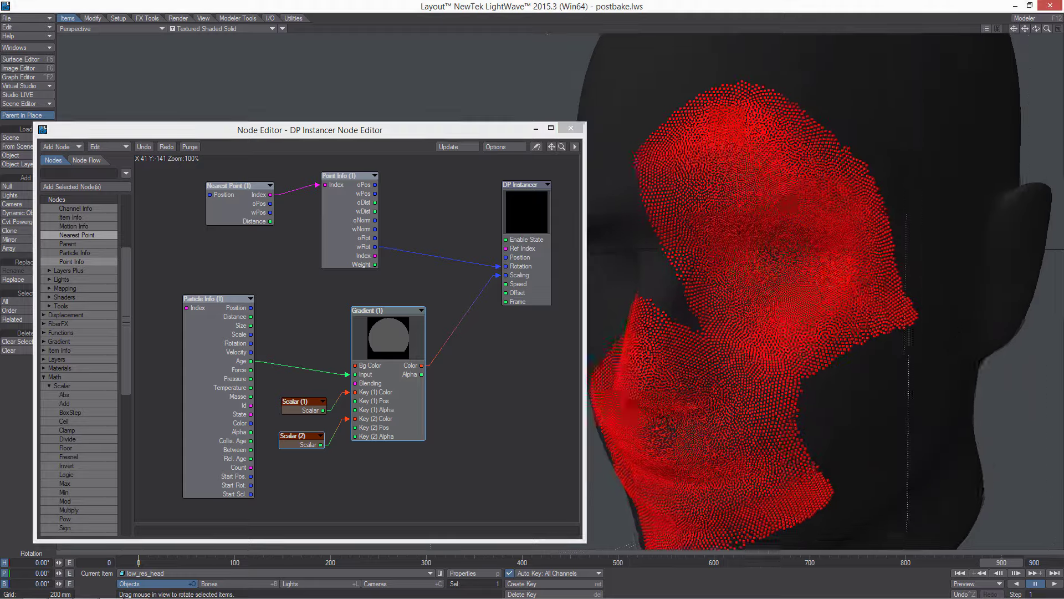
Step: Move the Particle Info, Gradient and both Scalar nodes together farther from the DP Instancer, leaving a gap in front of it
left_click_drag(833, 286, 772, 284, "ctrl+alt")
scroll(901, 296, "up", 5)
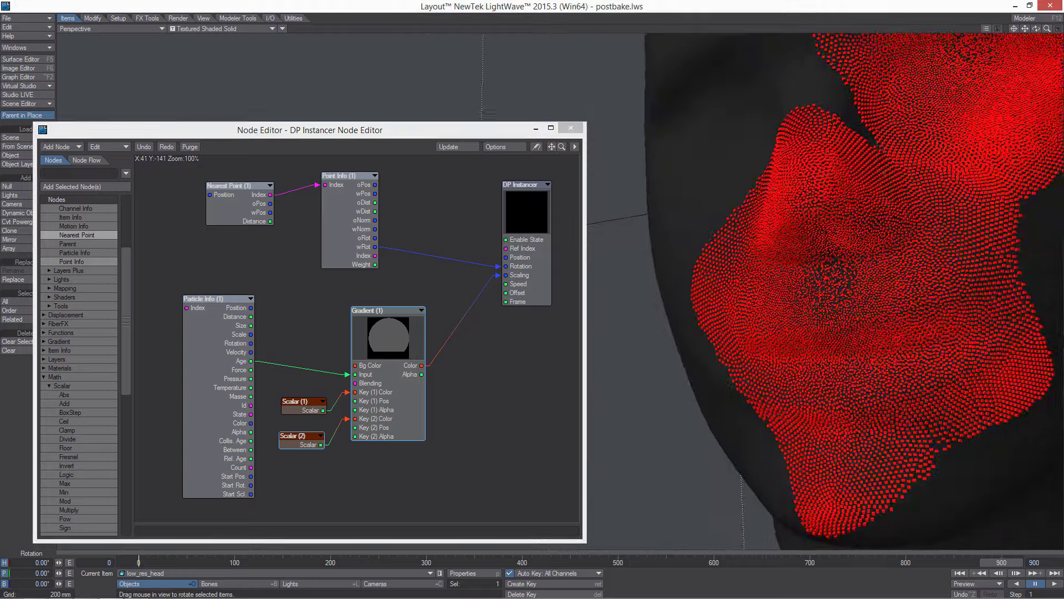
scroll(899, 296, "down", 8)
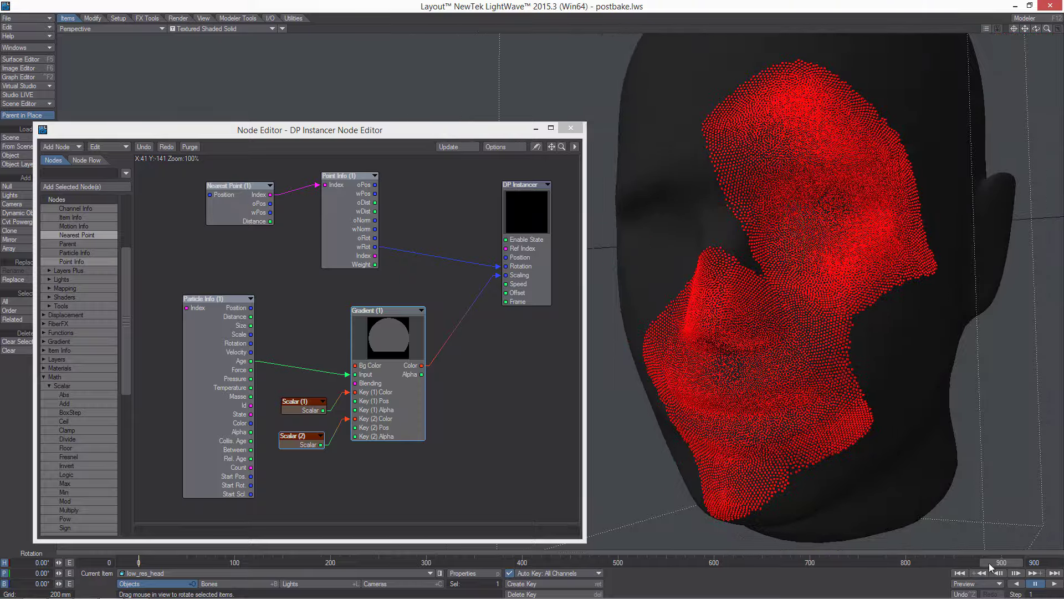
mouse_move(1001, 562)
left_mouse_down()
mouse_move(449, 562)
mouse_move(1002, 562)
left_mouse_up()
left_click_drag(433, 377, 481, 366, "alt")
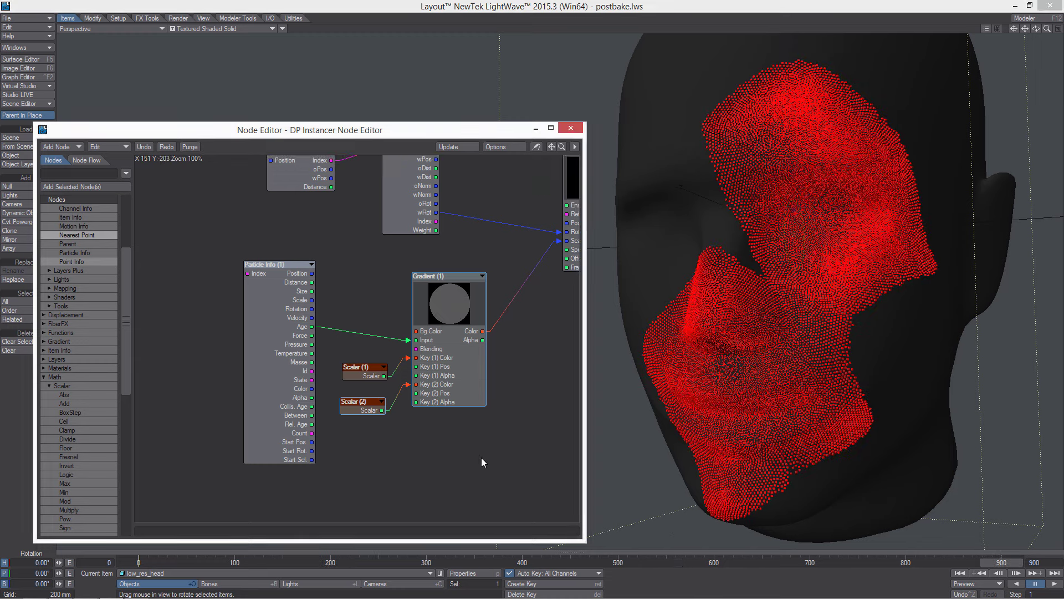
left_click_drag(481, 462, 243, 260)
left_click_drag(444, 315, 322, 259)
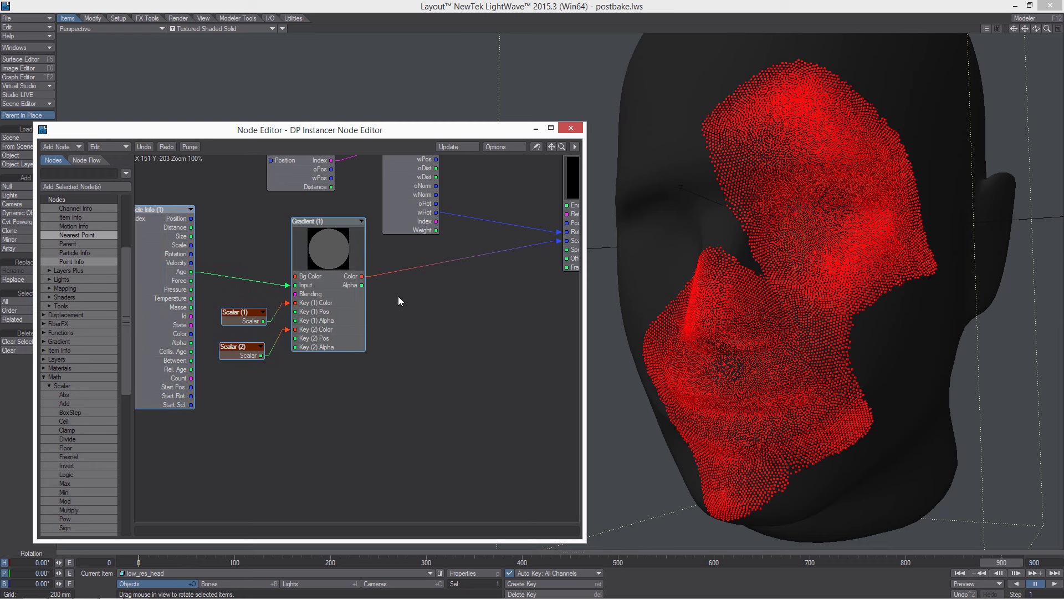
left_click_drag(469, 274, 388, 285, "alt")
left_click_drag(522, 210, 530, 225)
left_click_drag(414, 316, 535, 339, "alt")
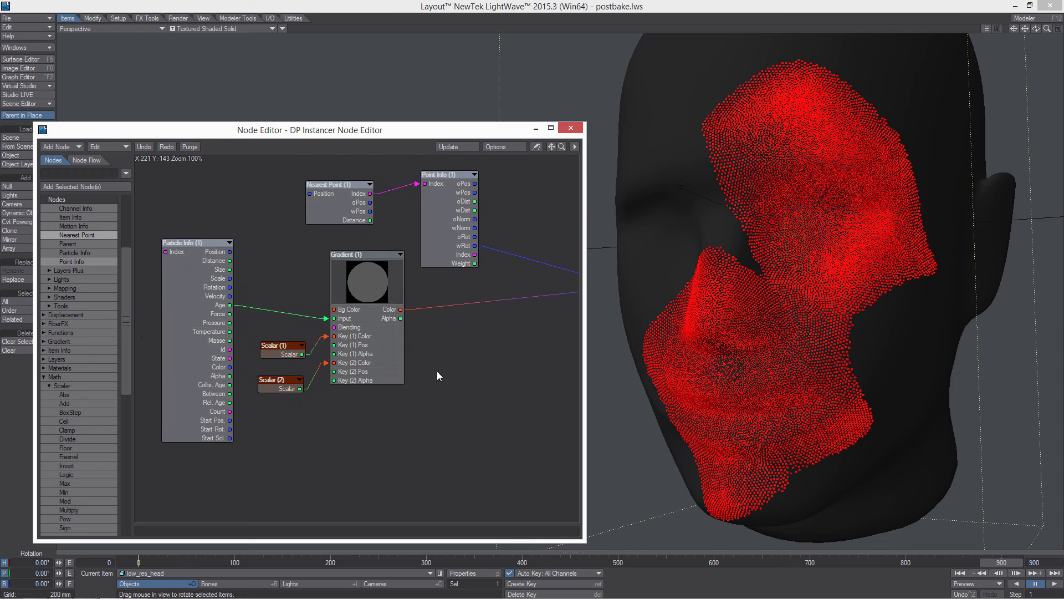
left_click_drag(349, 294, 337, 284)
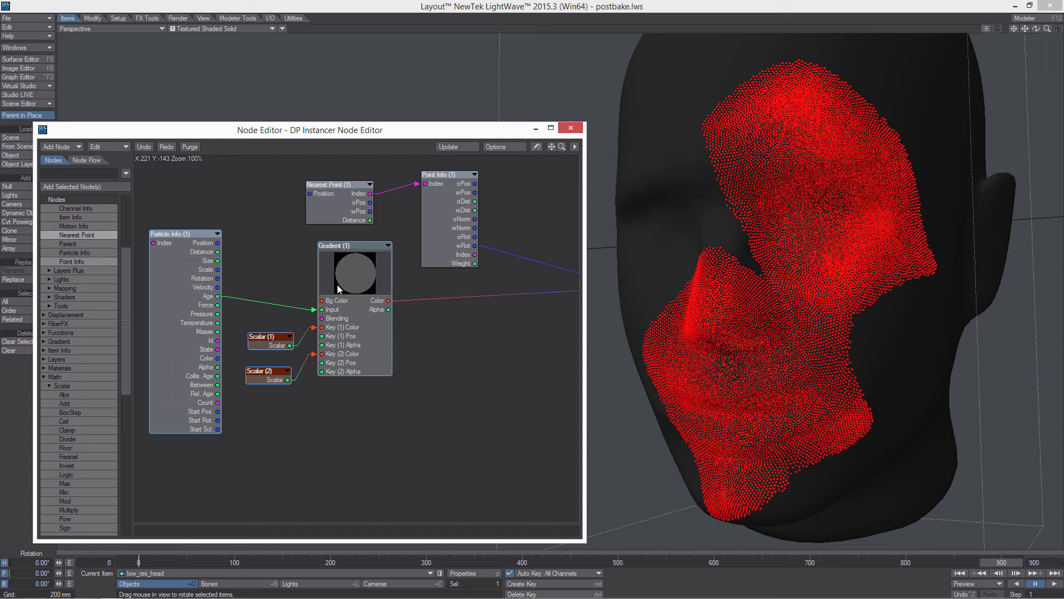
left_click_drag(474, 331, 374, 296, "alt")
right_click(417, 295)
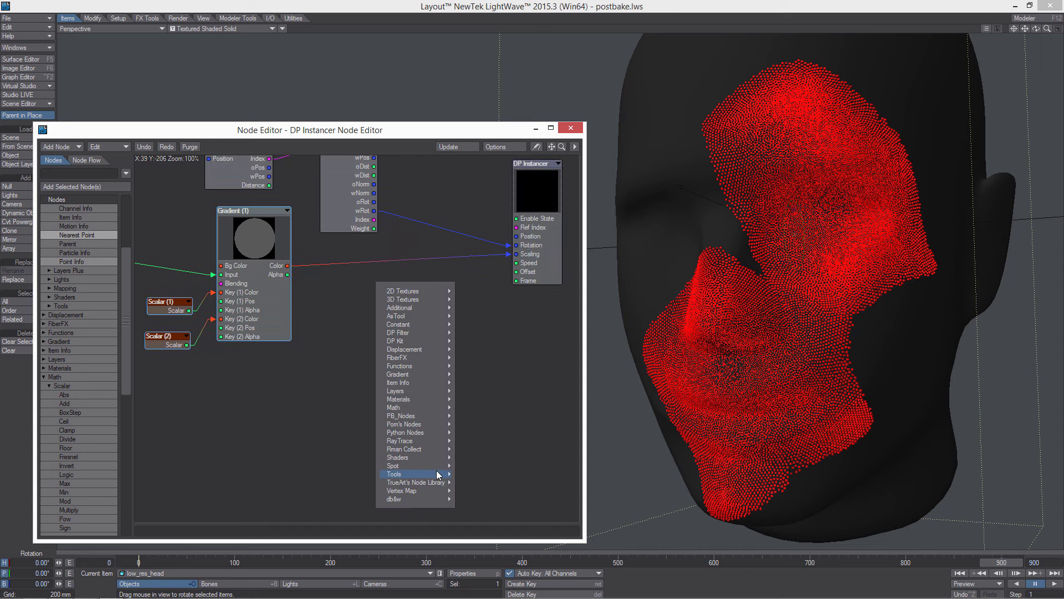
mouse_move(400, 474)
left_click(490, 549)
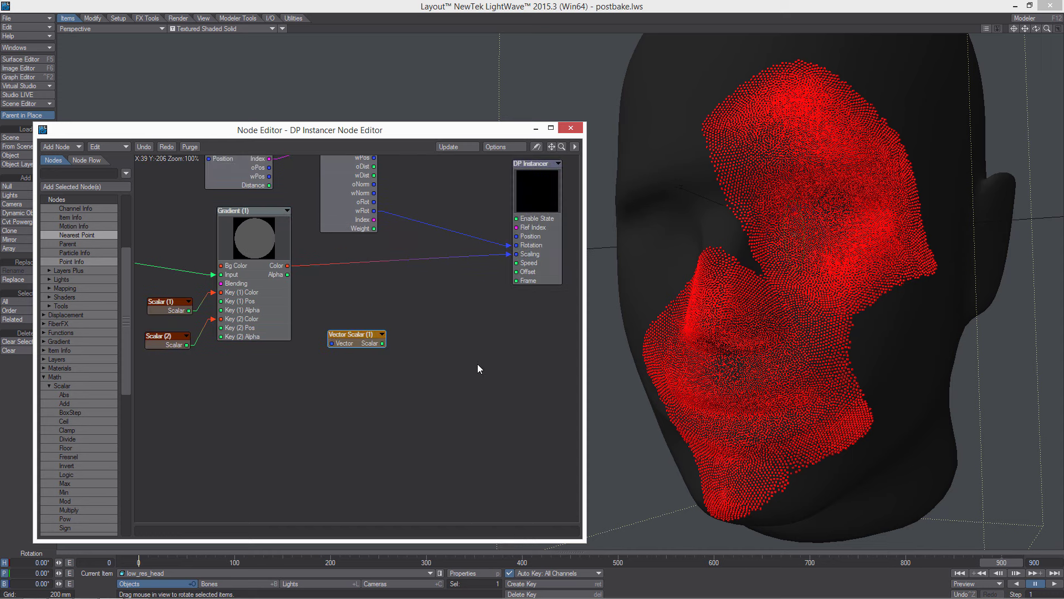
right_click(383, 324)
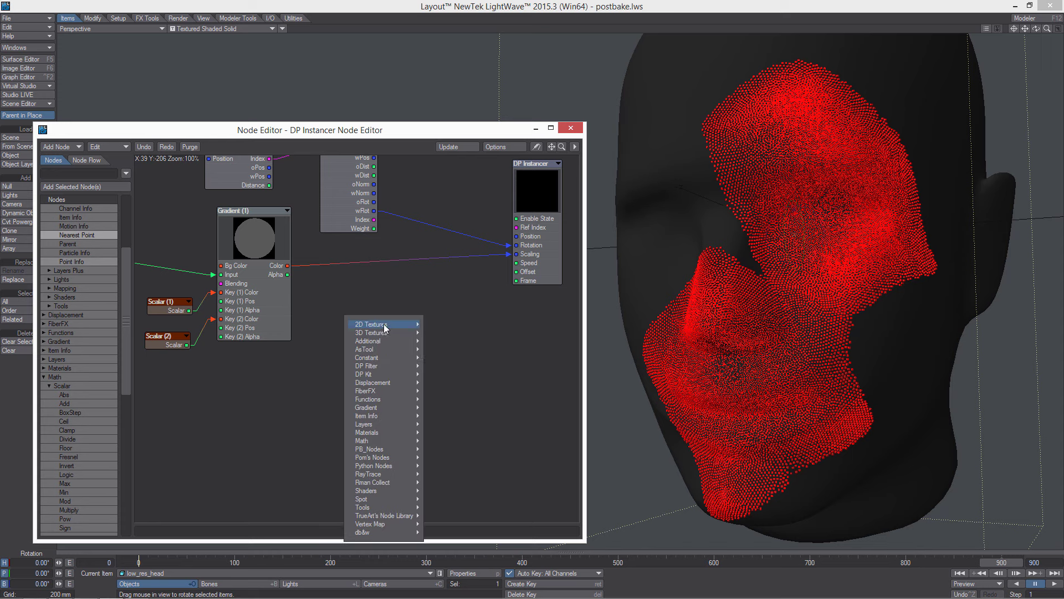
mouse_move(397, 507)
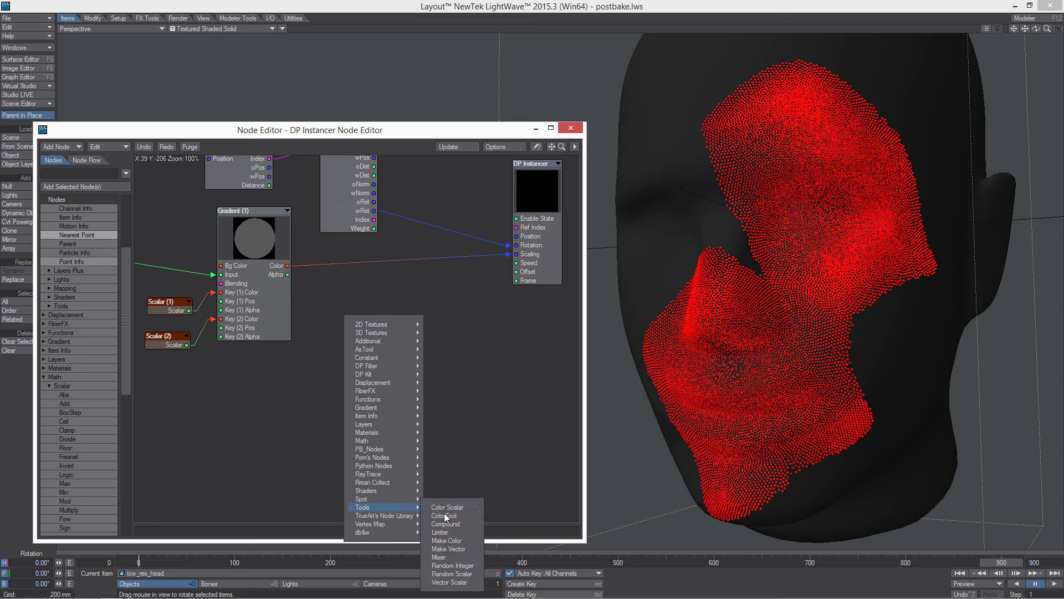
left_click(462, 582)
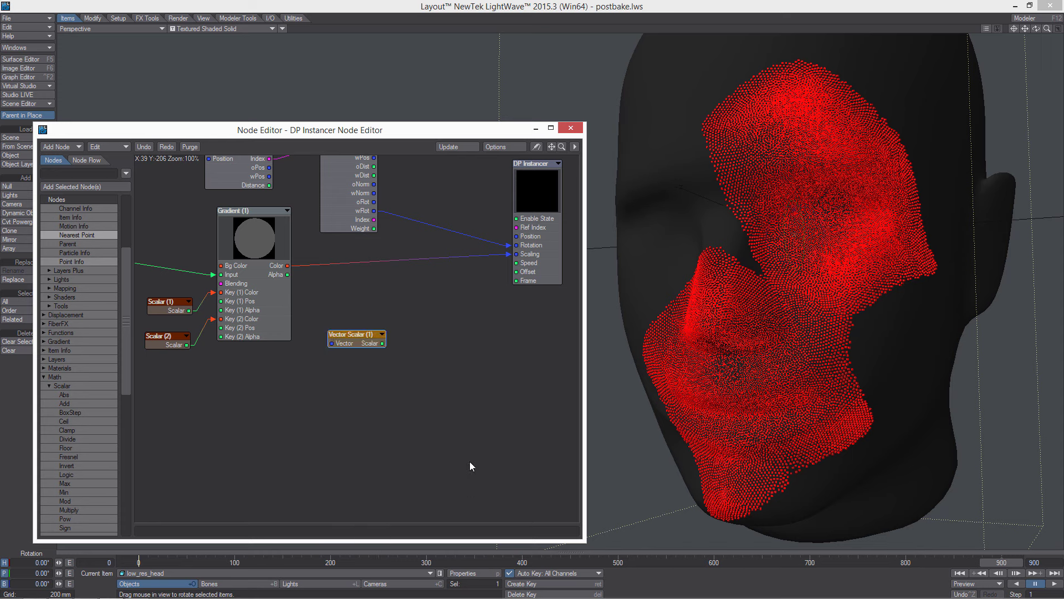
Step: Add a Make Vector node, feed the Gradient's Color into its X and Y, and connect its Vector to the DP Instancer's Scaling
right_click(370, 328)
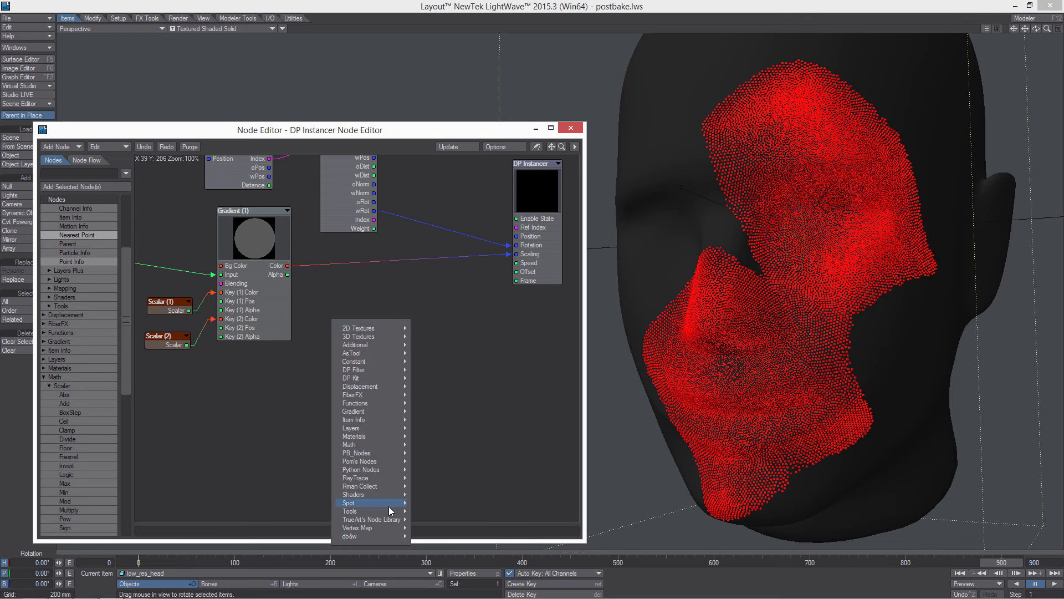
mouse_move(397, 510)
left_click(436, 553)
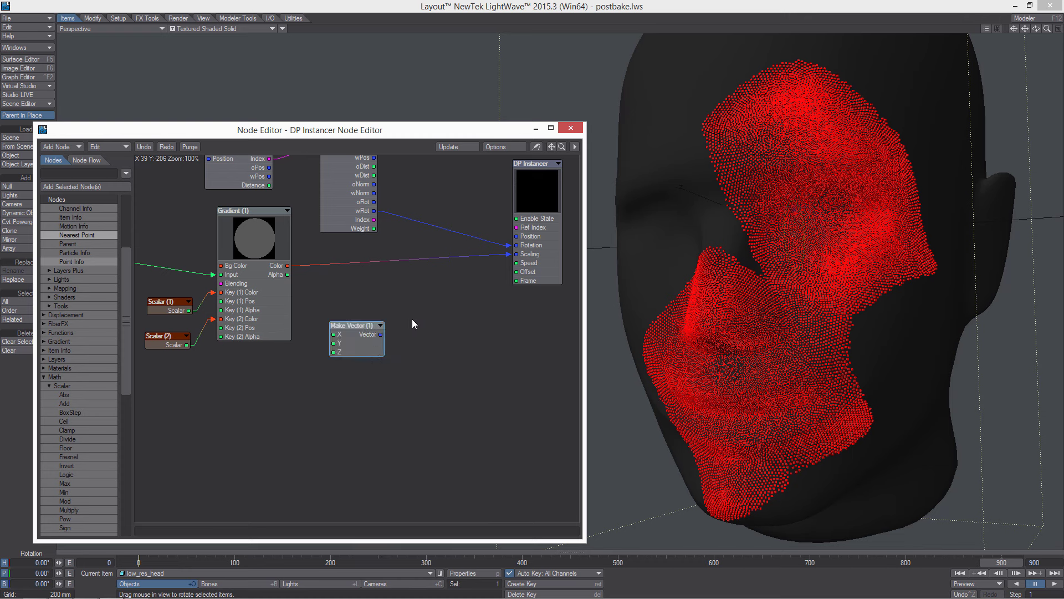
left_click_drag(355, 324, 409, 306)
left_click_drag(509, 254, 387, 317)
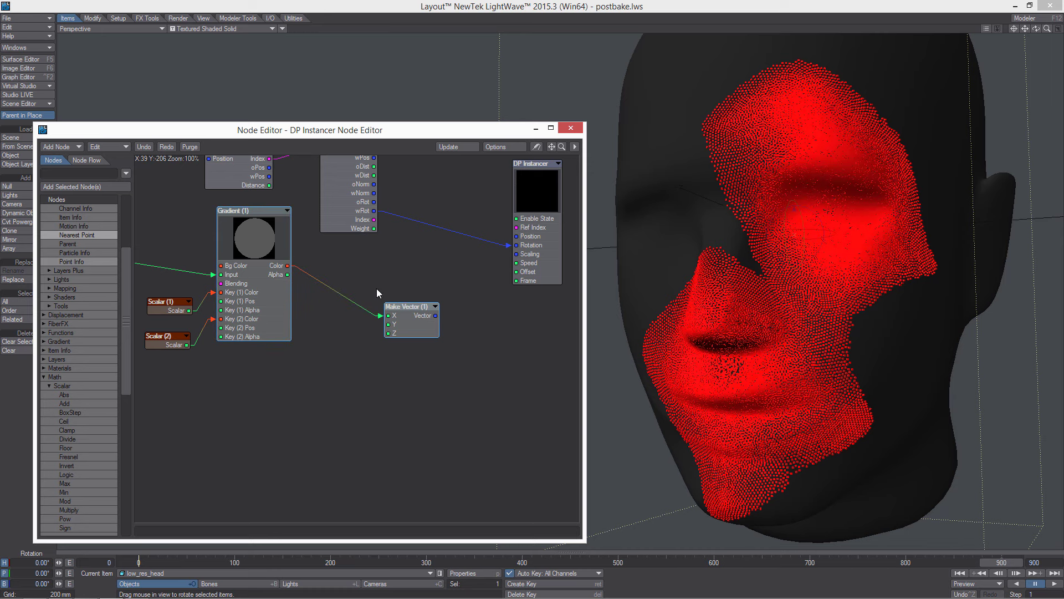
left_click_drag(288, 266, 534, 255)
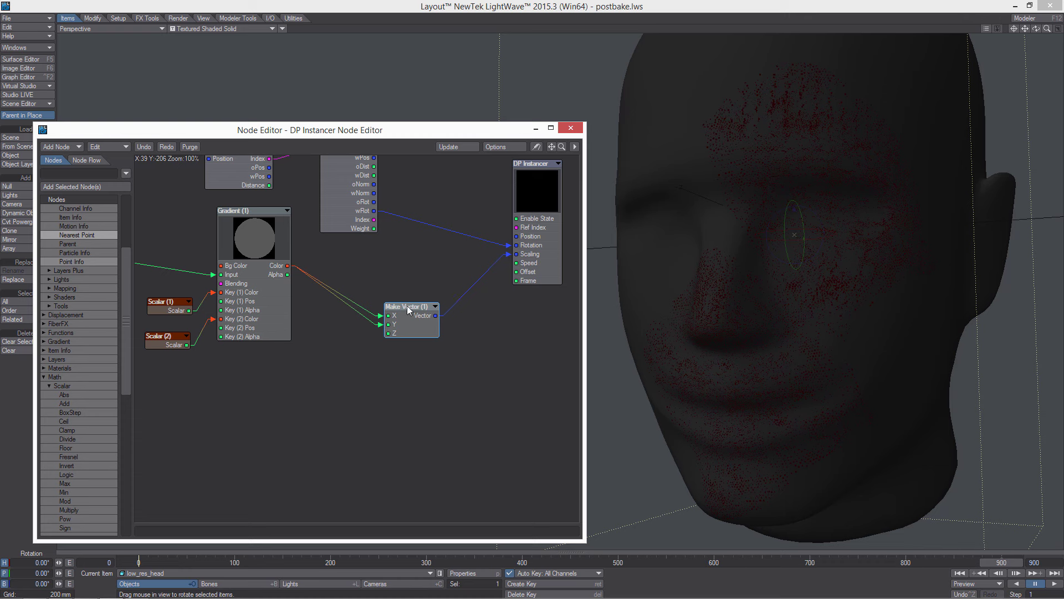
Step: Add a 3D Turbulence texture node below the Make Vector node and connect its Color to the Make Vector's Z
right_click(326, 372)
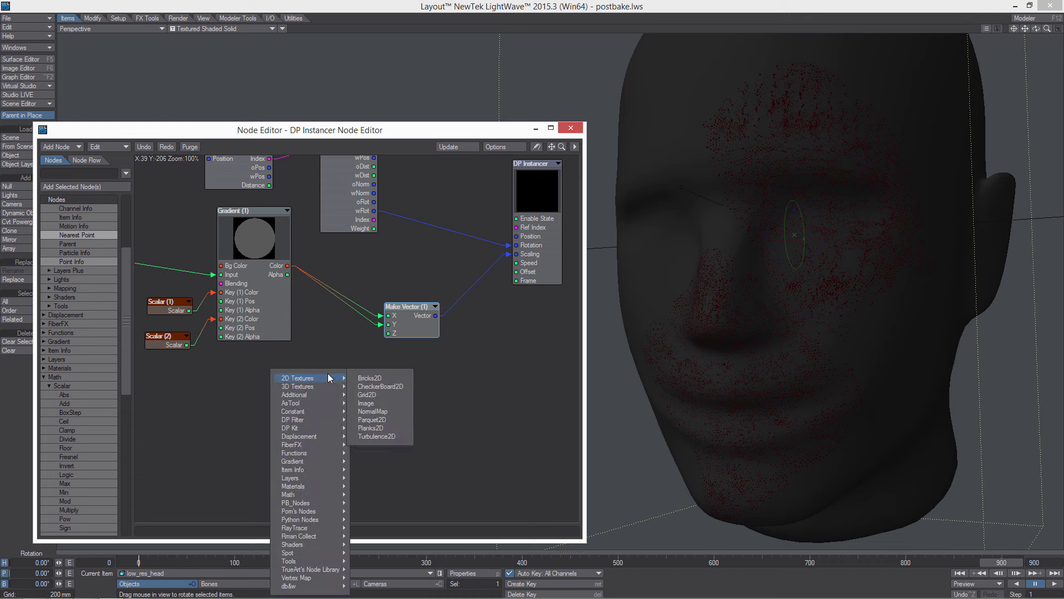
mouse_move(330, 388)
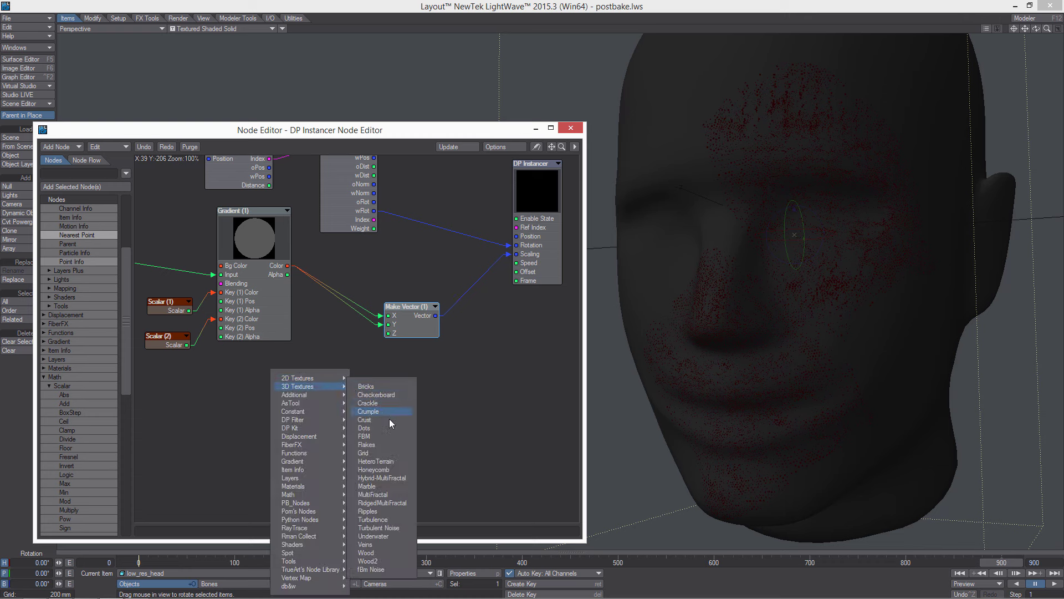
left_click(387, 519)
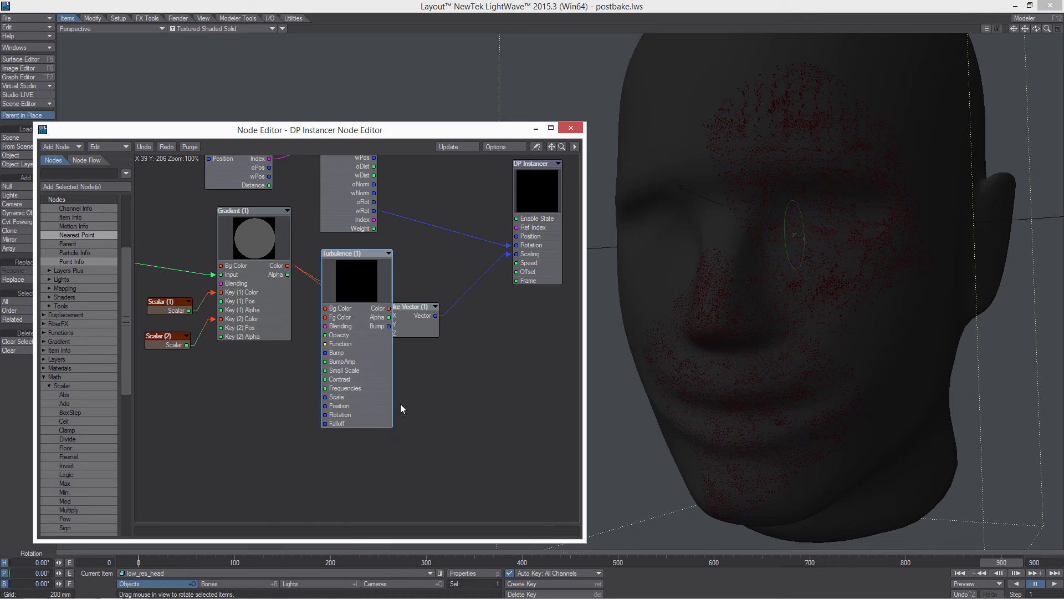
left_click_drag(363, 288, 327, 382)
left_click_drag(411, 321, 435, 310)
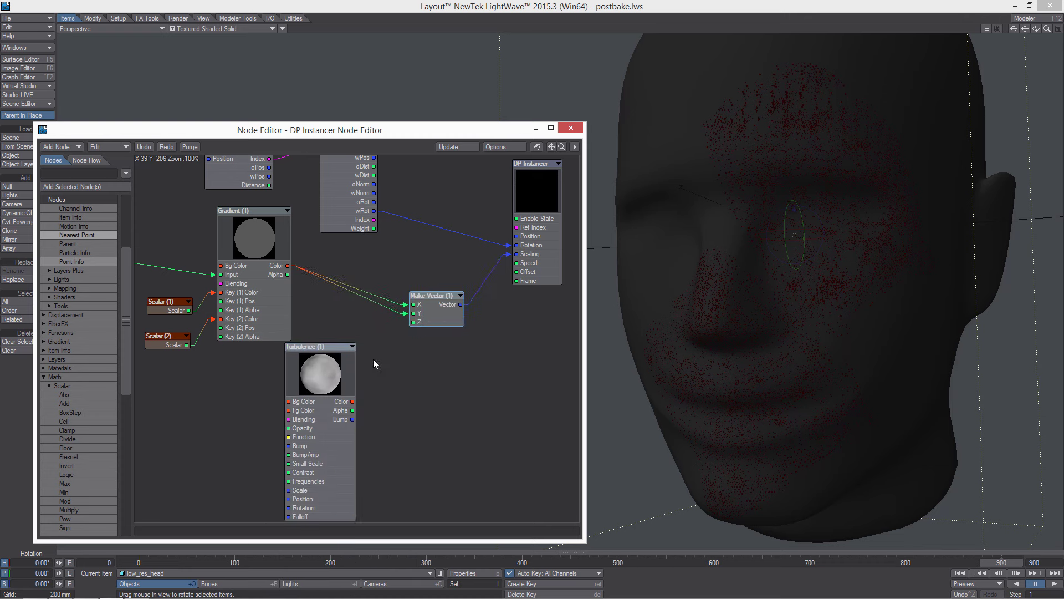
left_click_drag(322, 376, 345, 356)
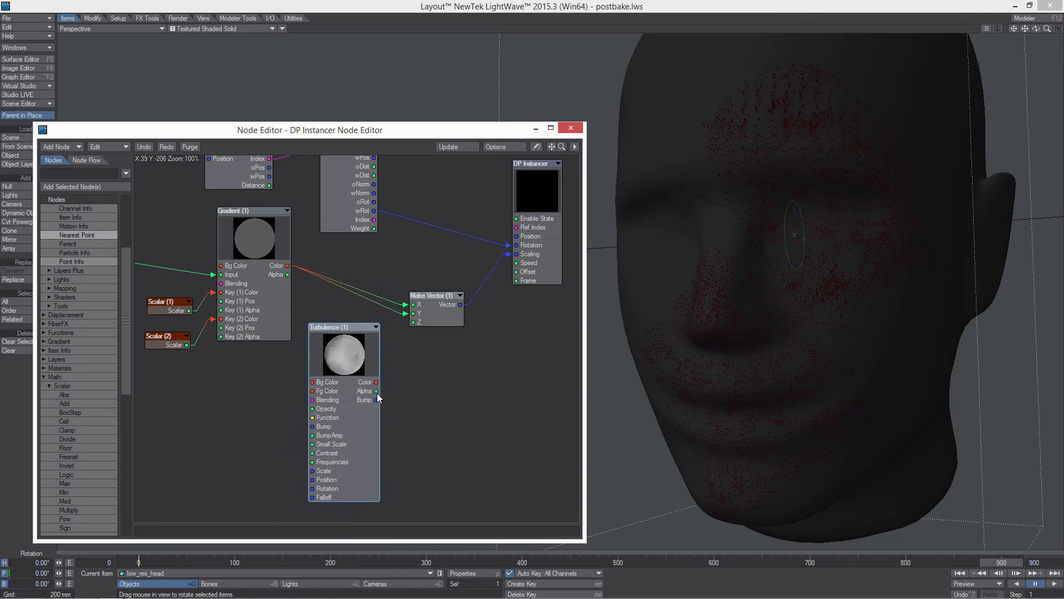
left_click_drag(377, 381, 414, 322)
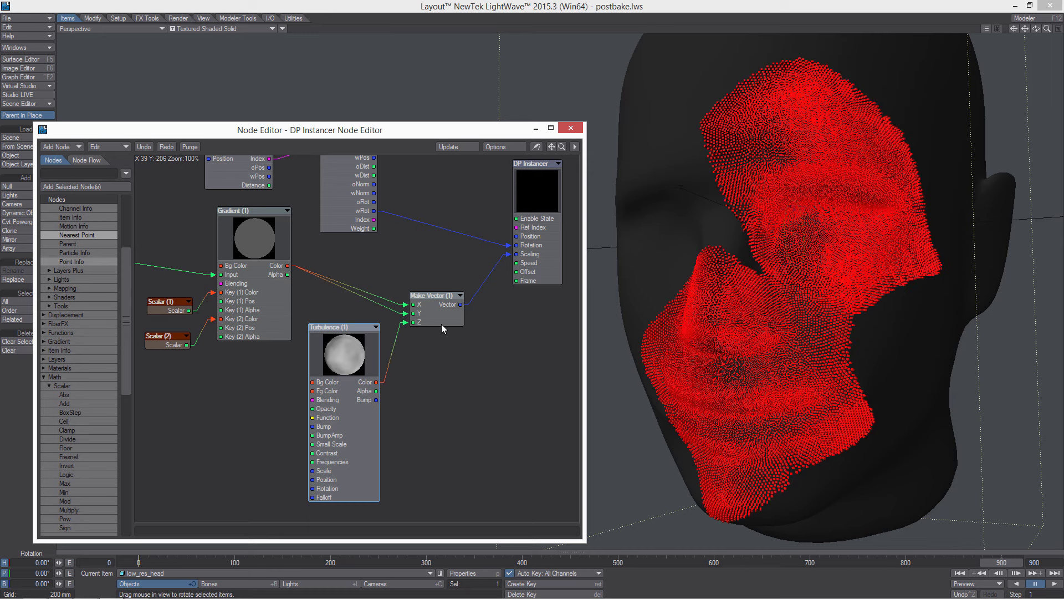
Step: Enable World Coordinates in the Turbulence node's settings and inspect the instances on the face patch
double_click(329, 348)
left_click(142, 253)
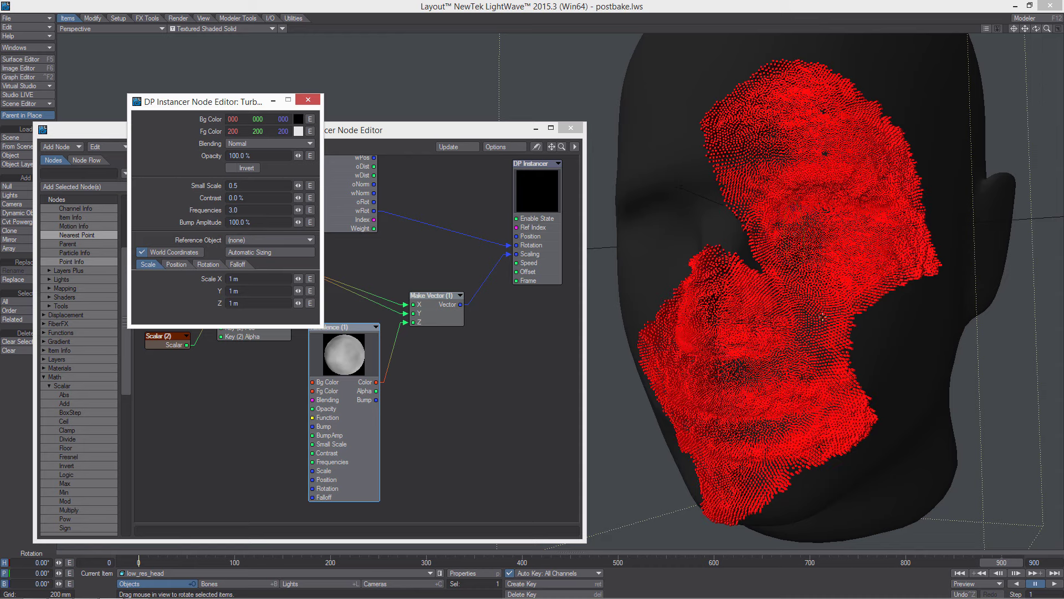
mouse_move(746, 338)
left_mouse_down("alt")
mouse_move(868, 333)
mouse_move(748, 338)
left_mouse_up("alt")
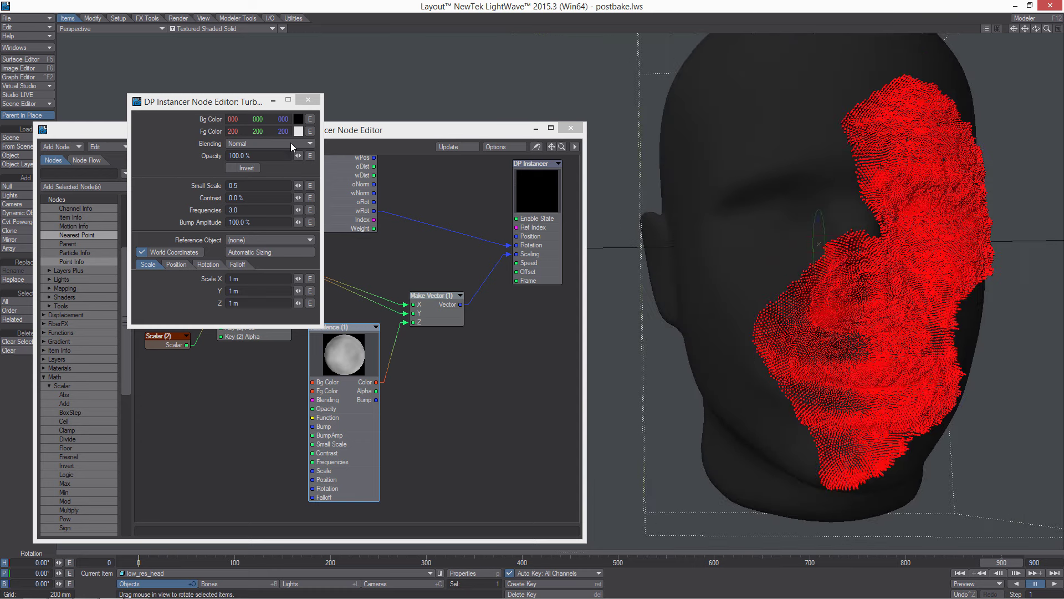
left_click(308, 101)
Step: Move the Gradient and its source nodes away from the Turbulence node and connect the Gradient's Color to the Turbulence's Bg Color
left_click_drag(243, 378, 155, 274, "alt")
left_click_drag(300, 277, 220, 266)
left_click_drag(417, 372, 394, 353, "alt")
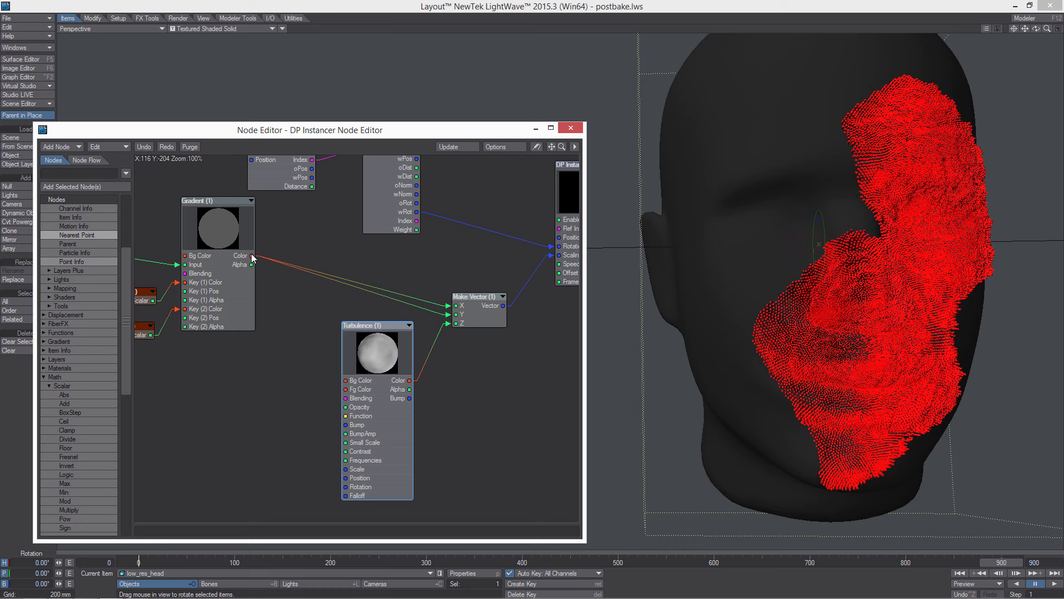
left_click_drag(252, 256, 383, 383)
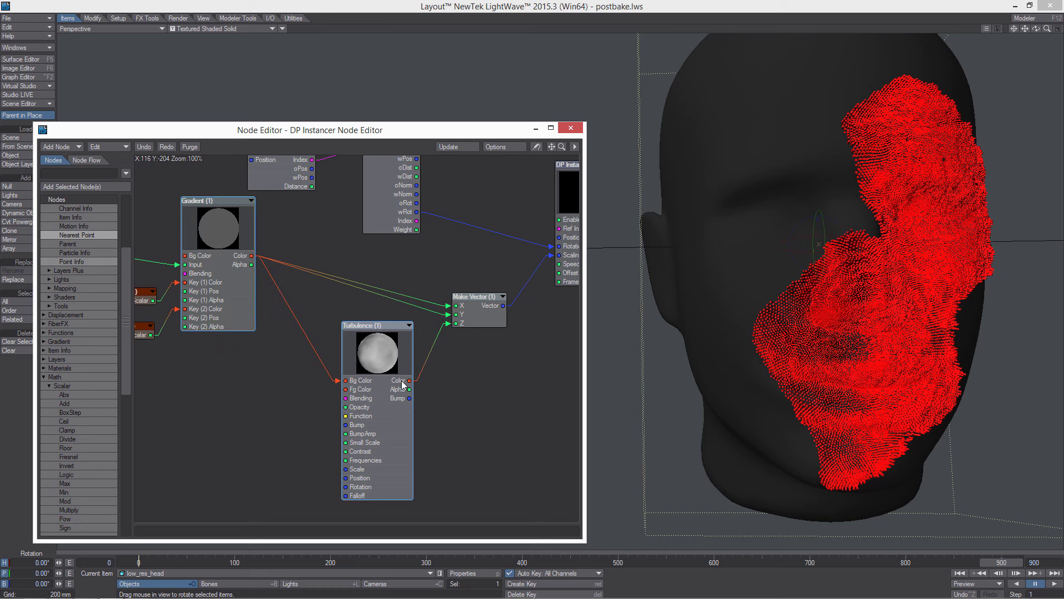
right_click(230, 388)
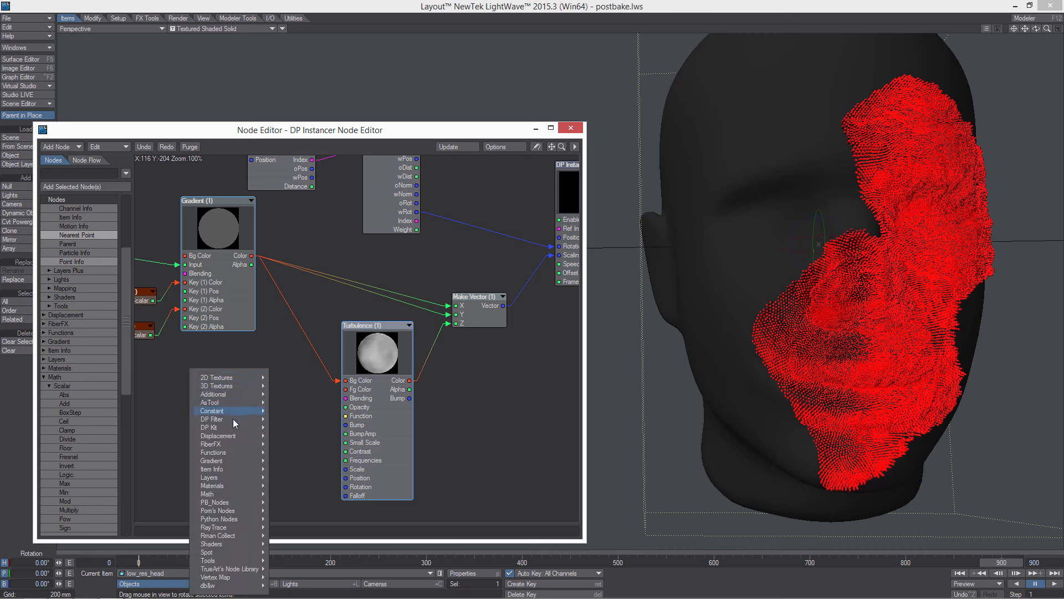
mouse_move(231, 411)
mouse_move(245, 389)
left_click(317, 257)
Step: Duplicate the Scalar that feeds the Gradient's Key (2) Color and connect the copy to the Turbulence's Fg Color
left_click(138, 330)
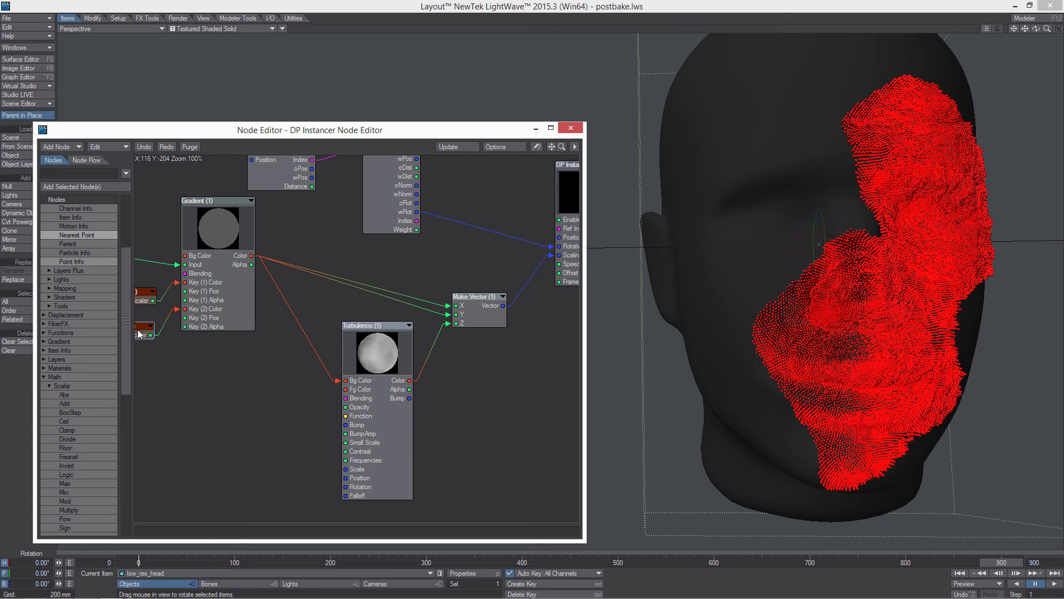
key("ctrl+c")
key("ctrl+v")
left_click_drag(351, 344, 347, 390)
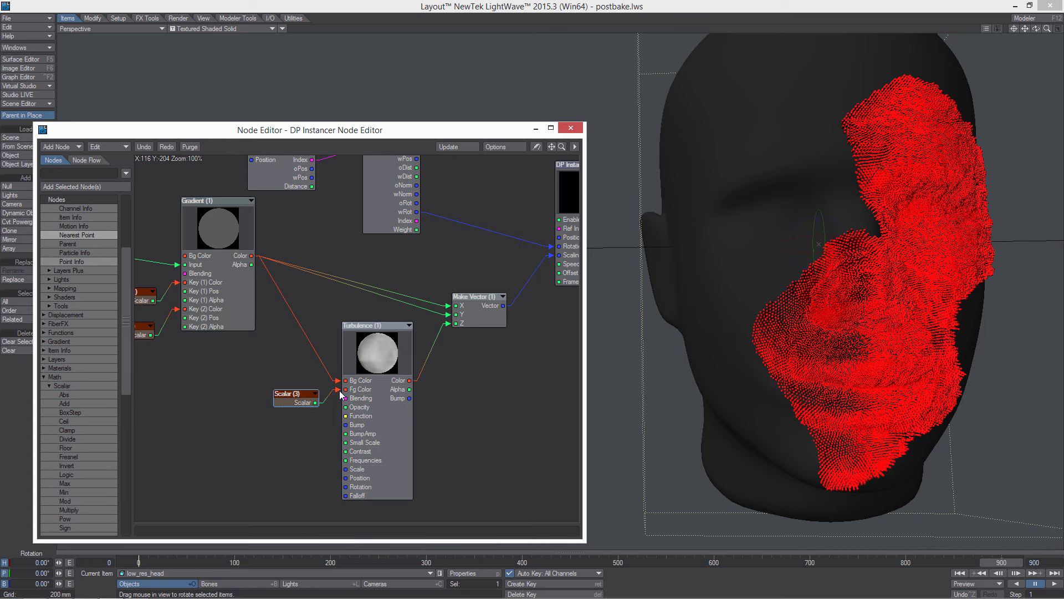
Step: Open the envelope of the Scalar that feeds the Turbulence's Fg Color in the Graph Editor
double_click(308, 402)
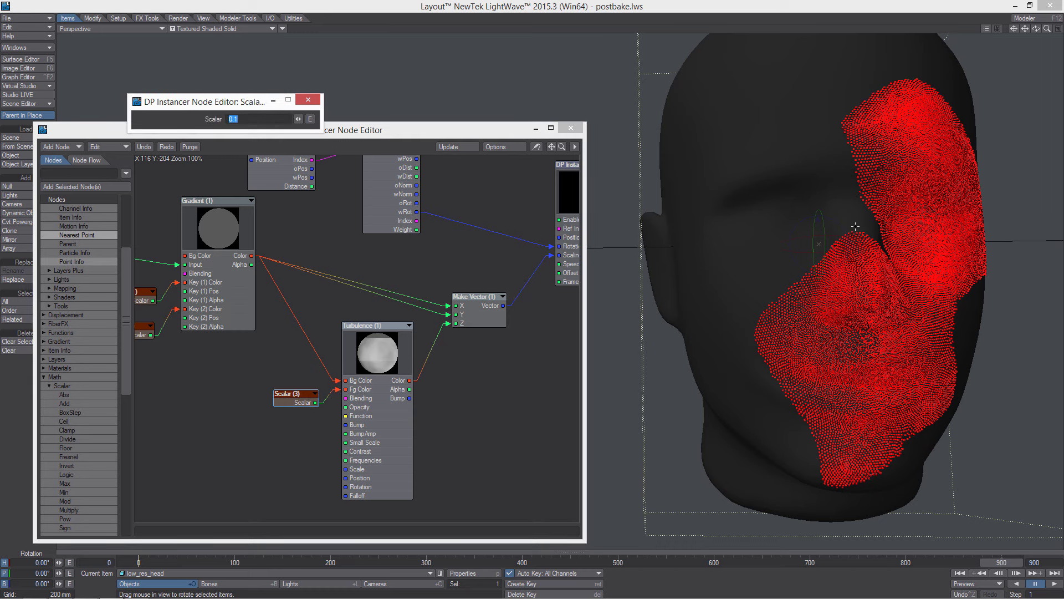
left_click_drag(856, 226, 807, 242, "alt")
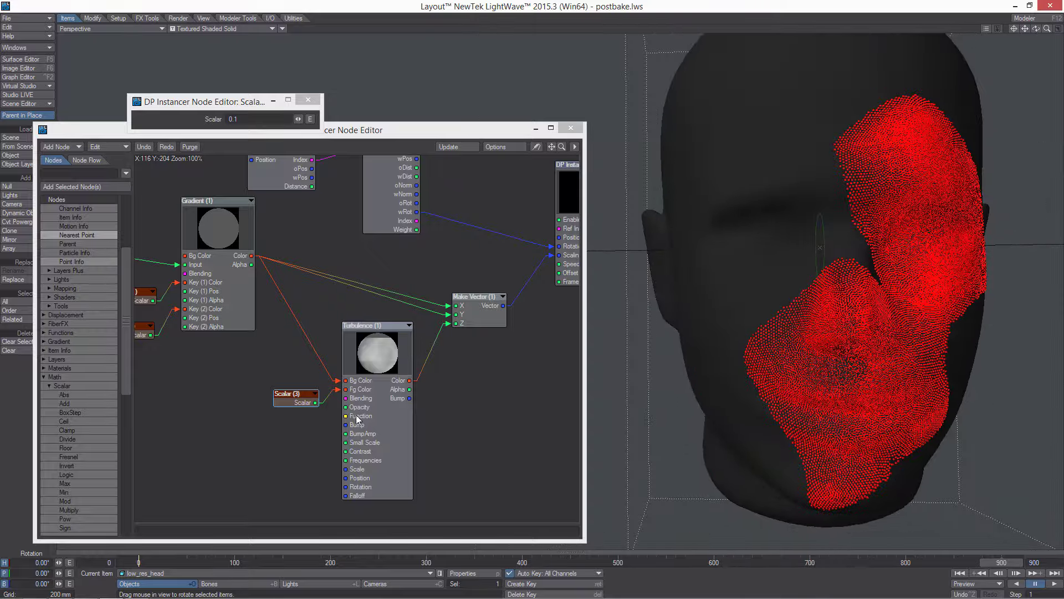
left_click_drag(404, 366, 371, 351, "alt")
double_click(269, 381)
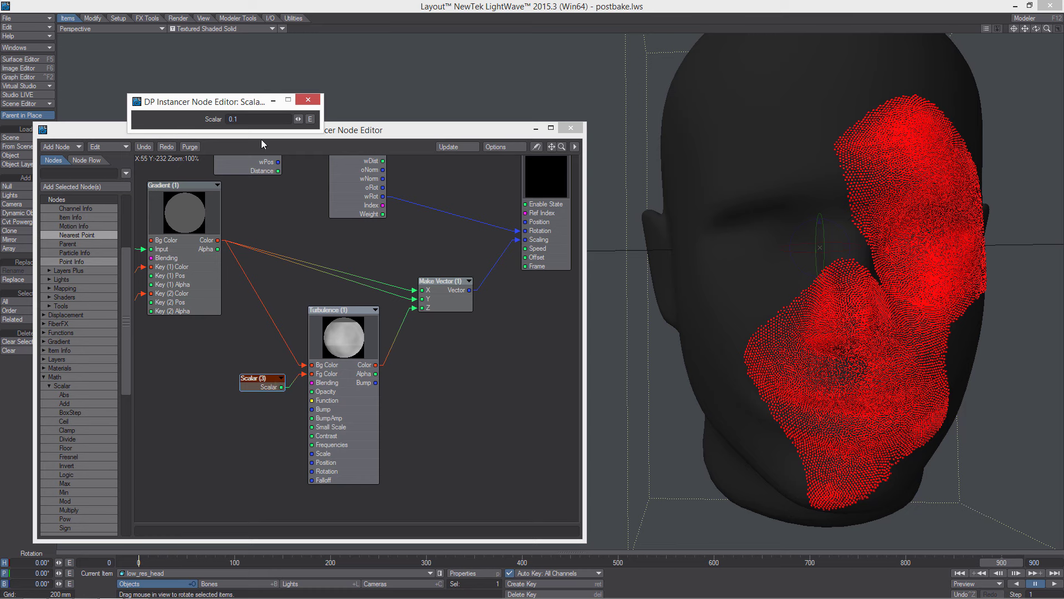
left_click(310, 119)
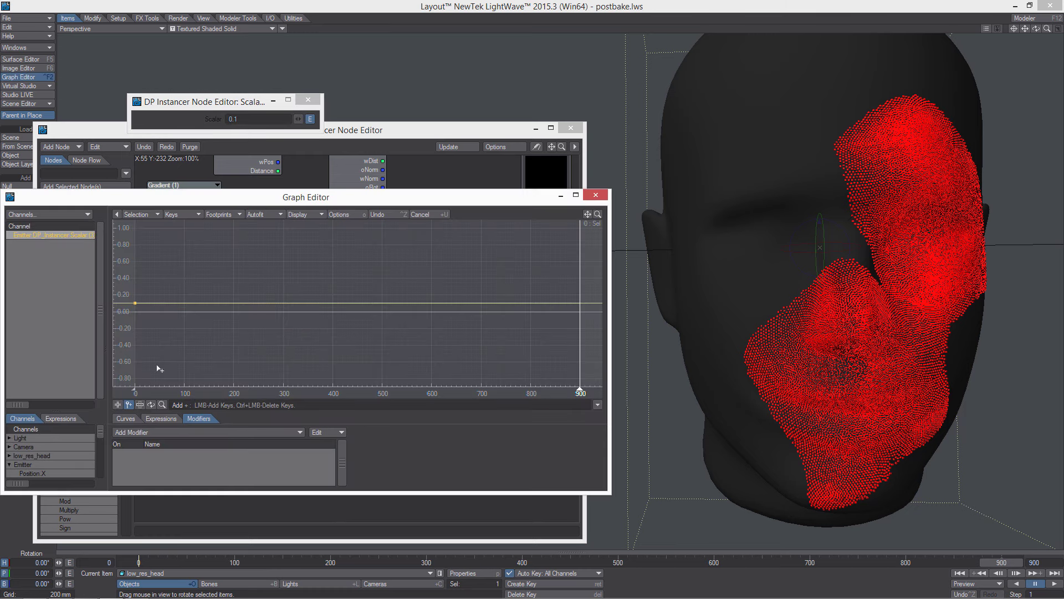
Step: Add a second key at about frame 62 on the Scalar's curve and set its value to 0.1
left_click(128, 405)
left_click_drag(269, 280, 287, 298, "ctrl+alt")
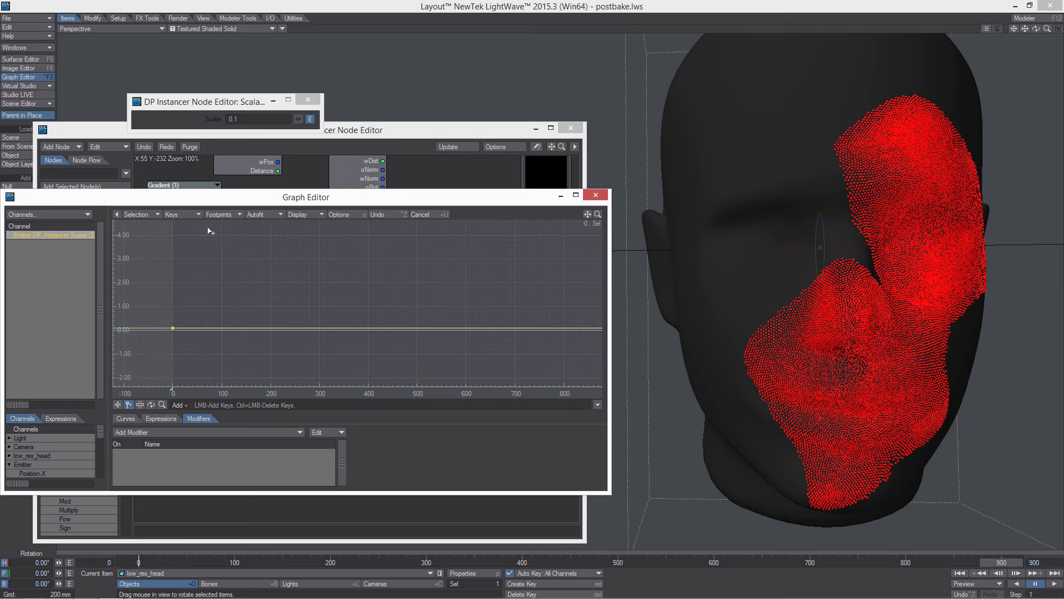
left_click(203, 330)
left_click(124, 419)
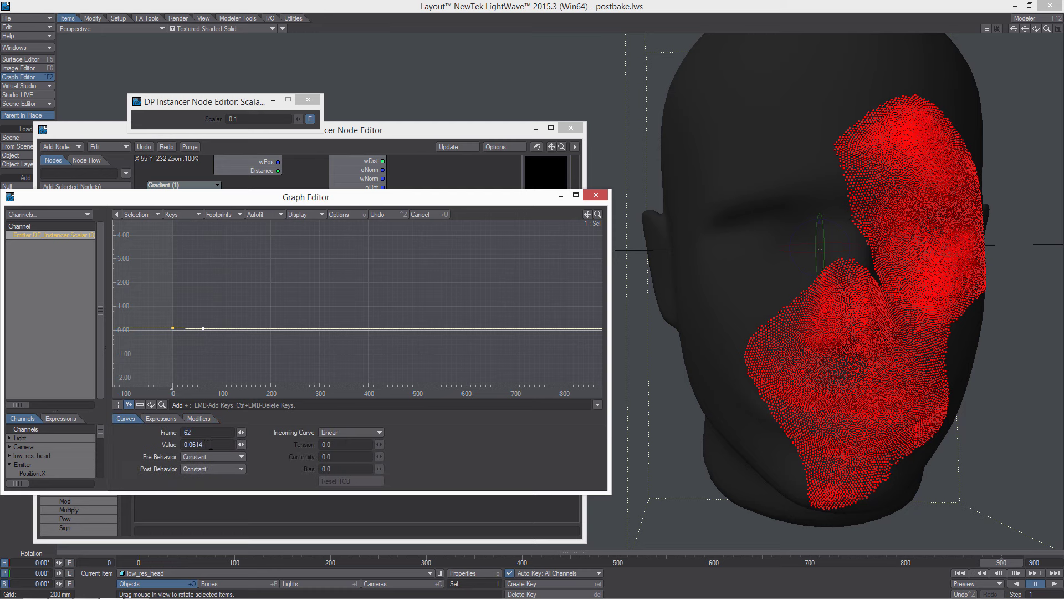
left_click_drag(206, 445, 172, 442)
key("BackSpace")
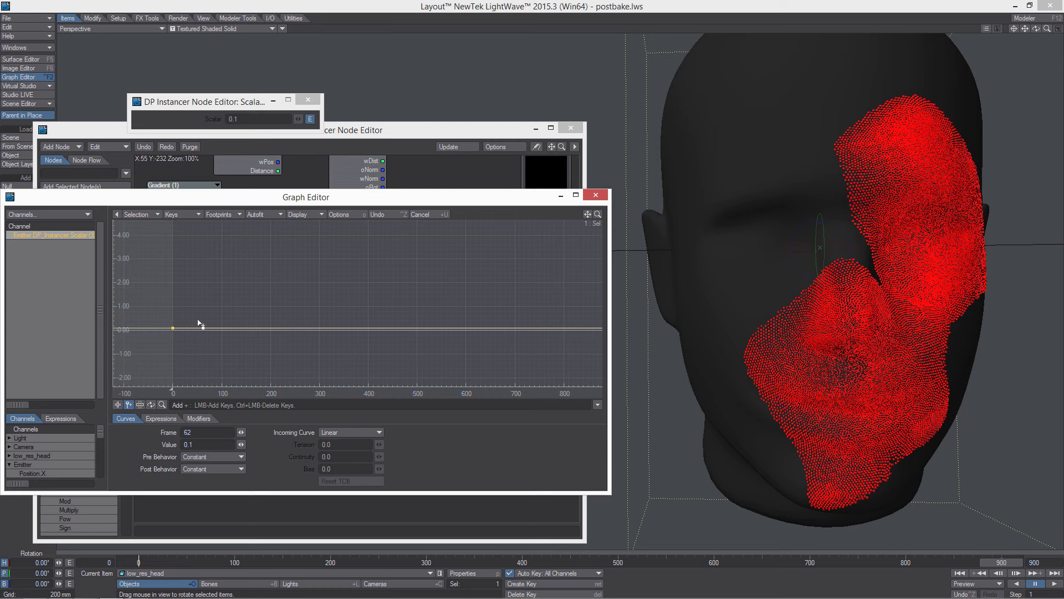
Step: Move the Scalar curve's second key to frame 32 and add a key at frame 92 with a value of about 3.18
left_click(118, 405)
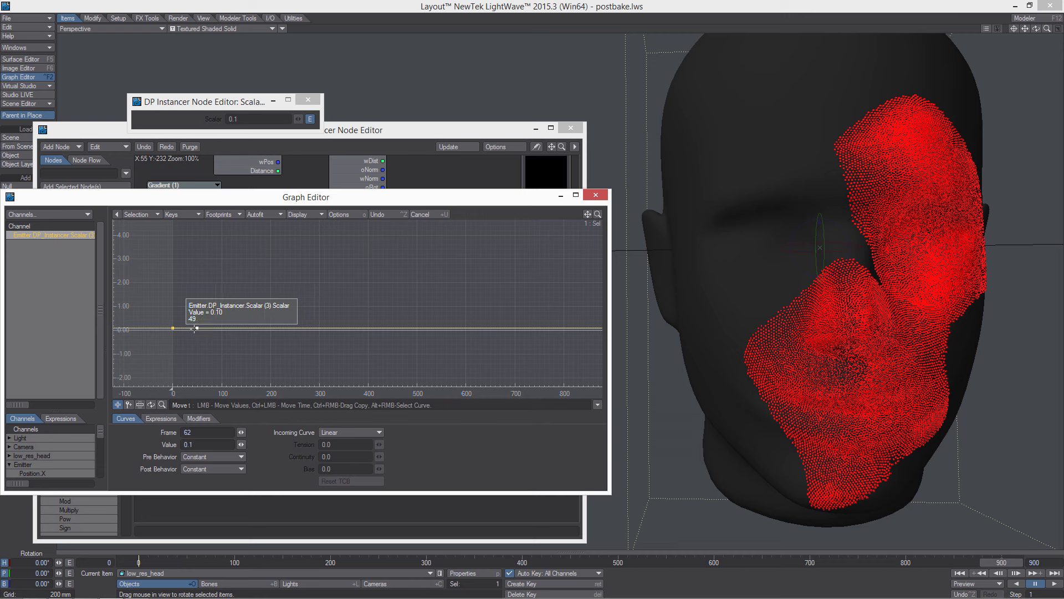
left_click_drag(194, 329, 186, 330, "ctrl")
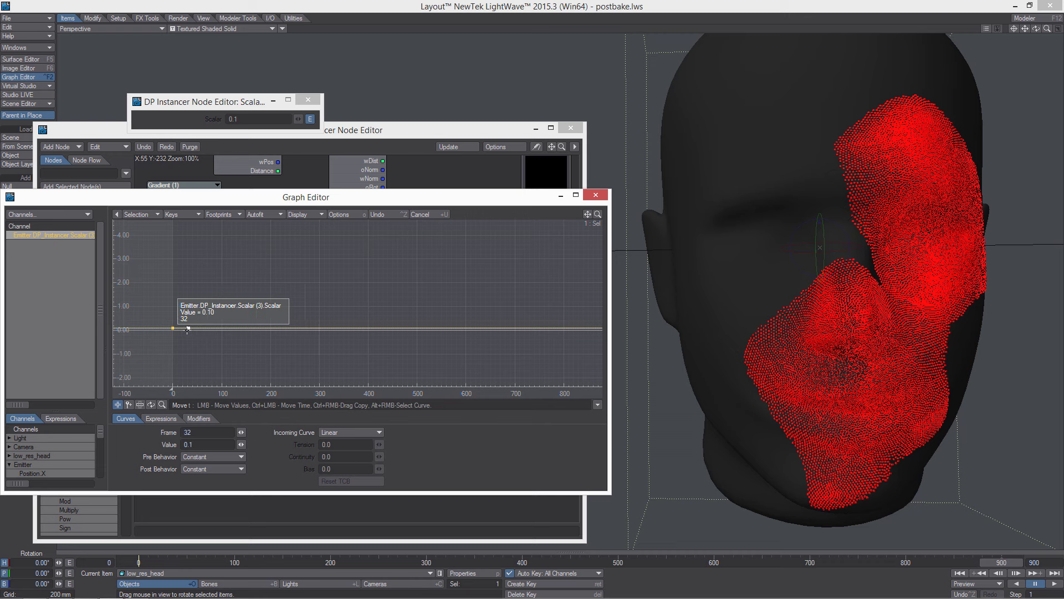
left_click(129, 404)
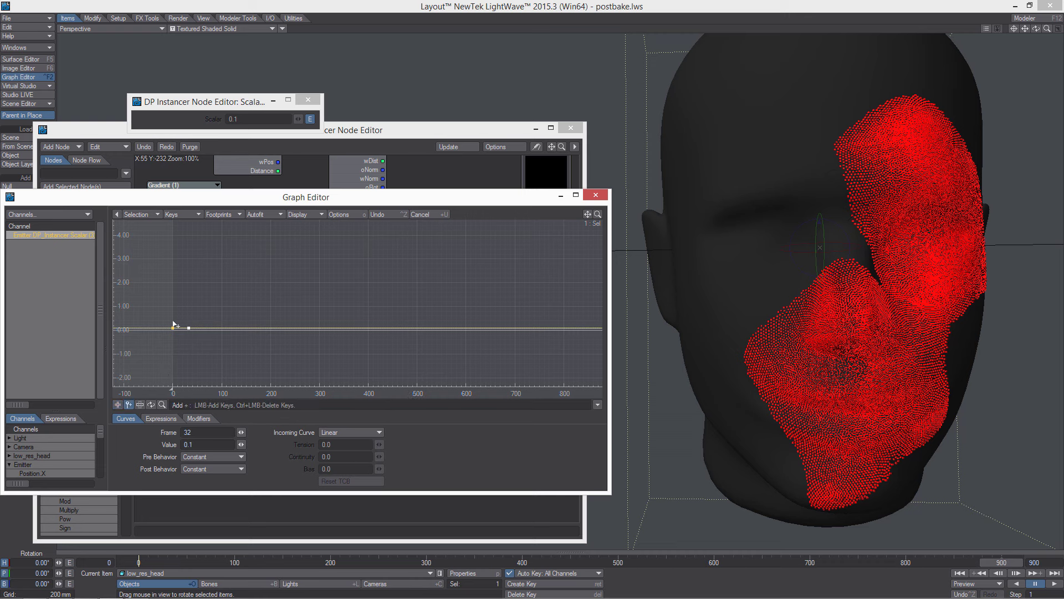
left_click(219, 262)
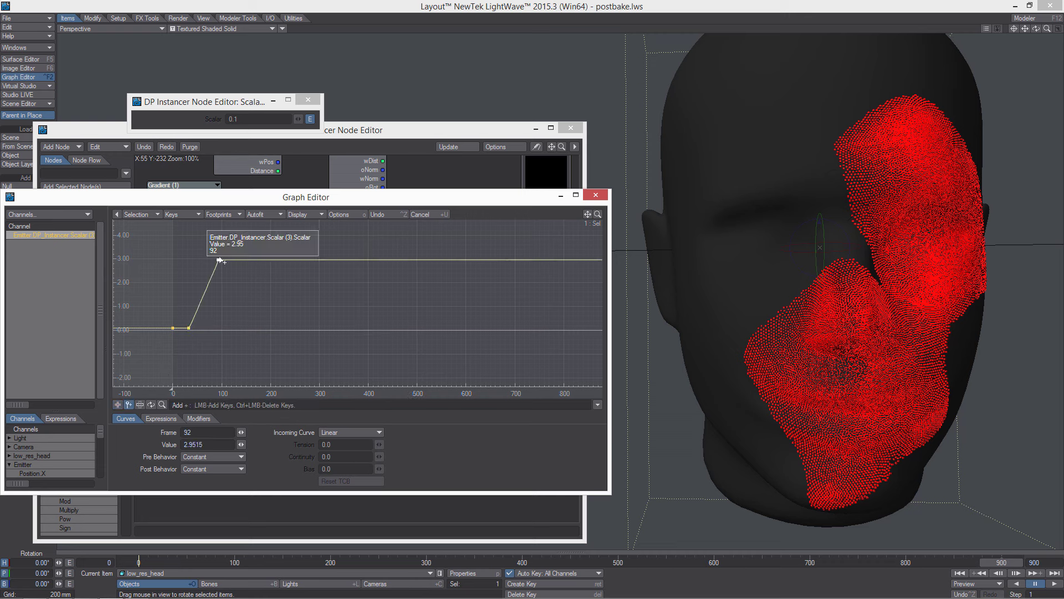
left_click_drag(220, 260, 222, 257)
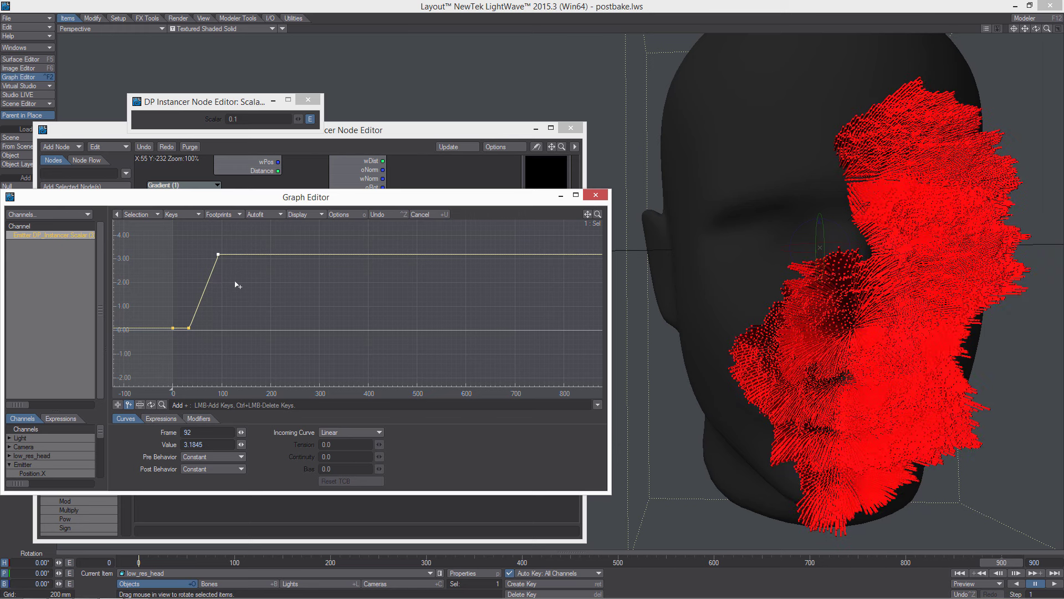
Step: Add a key at frame 151 level with the peak and another at frame 176 with a value of 0.1
left_click(247, 256)
left_click(259, 328)
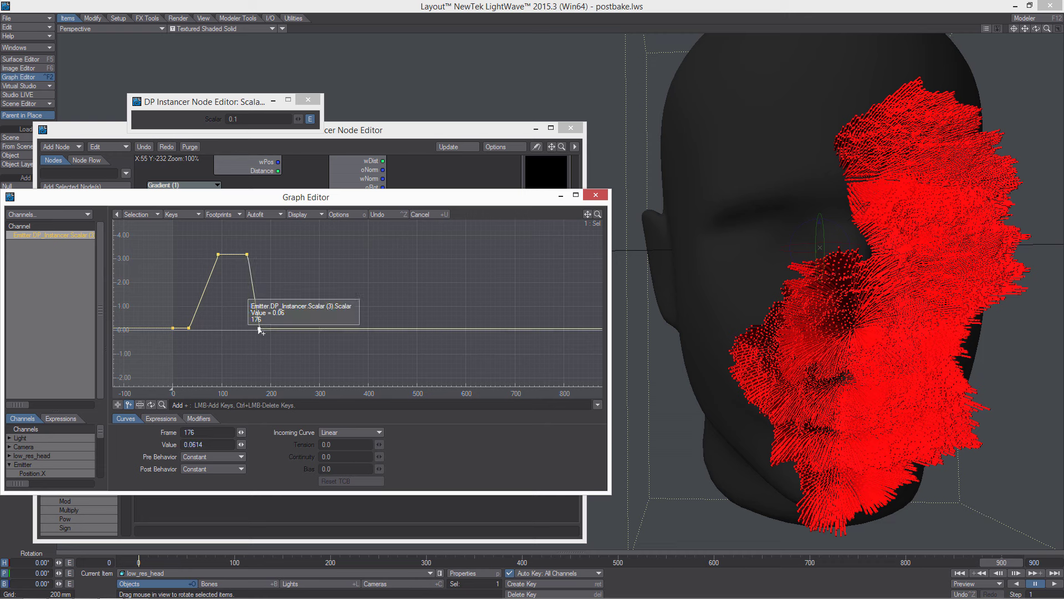
left_click(247, 254)
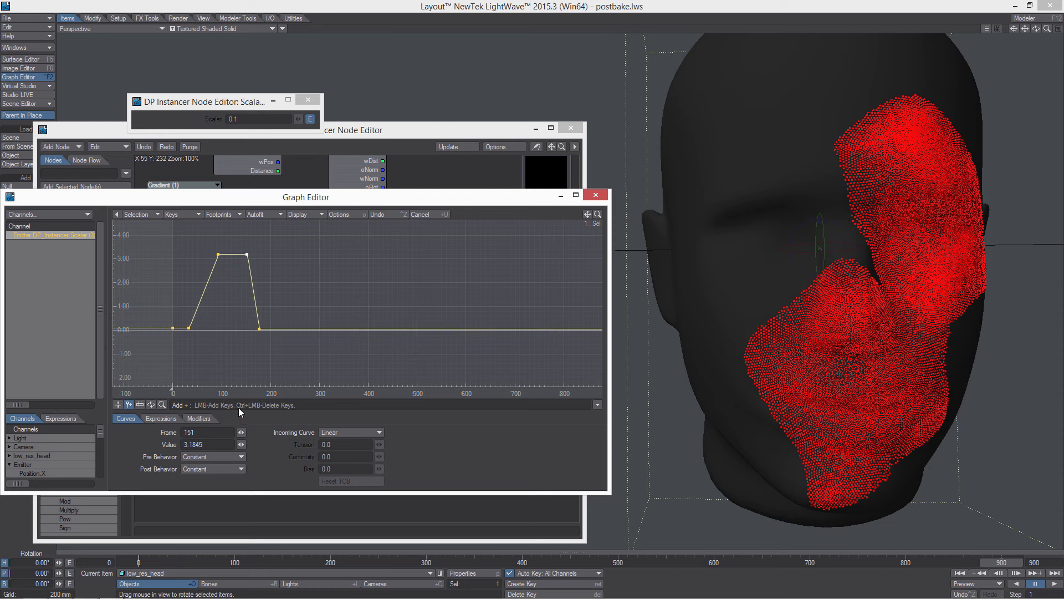
left_click(259, 328)
left_click(208, 443)
type("0.1")
key("Return")
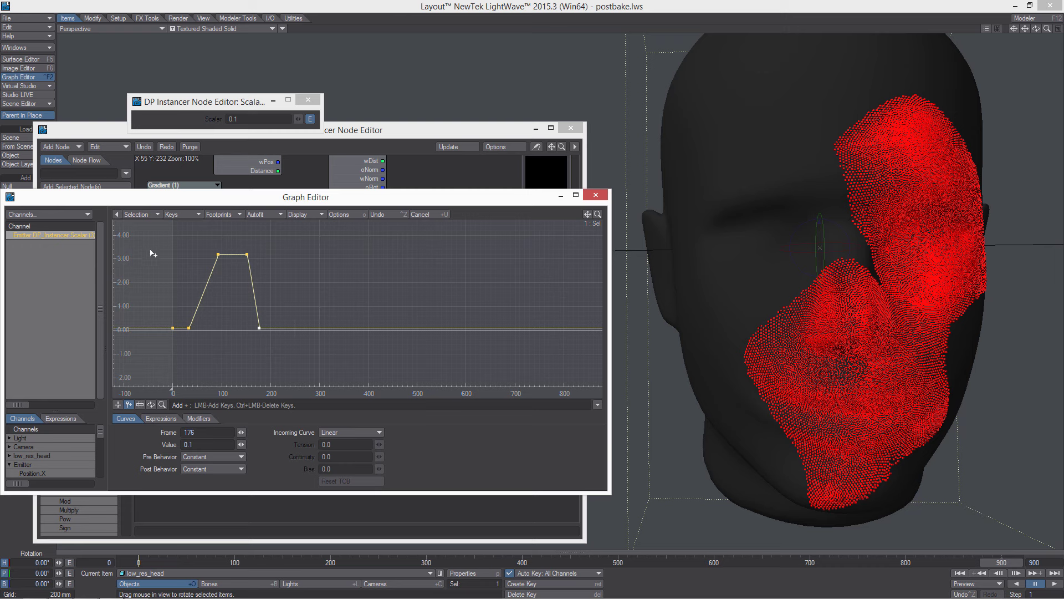
Step: Set the incoming curve of all five keys to TCB Spline
left_click_drag(147, 239, 250, 263)
left_click(342, 432)
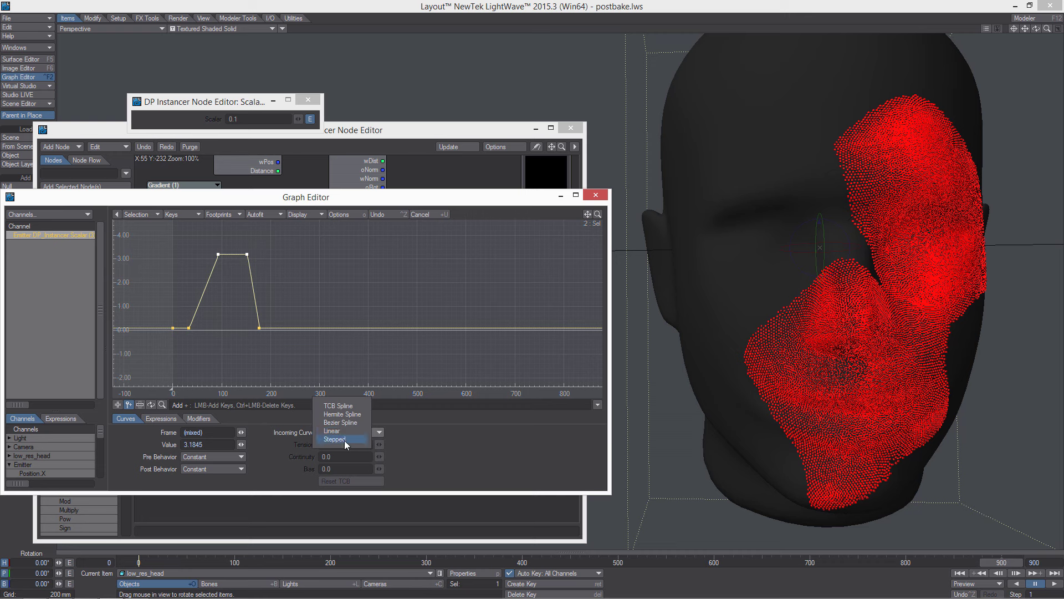
left_click(338, 405)
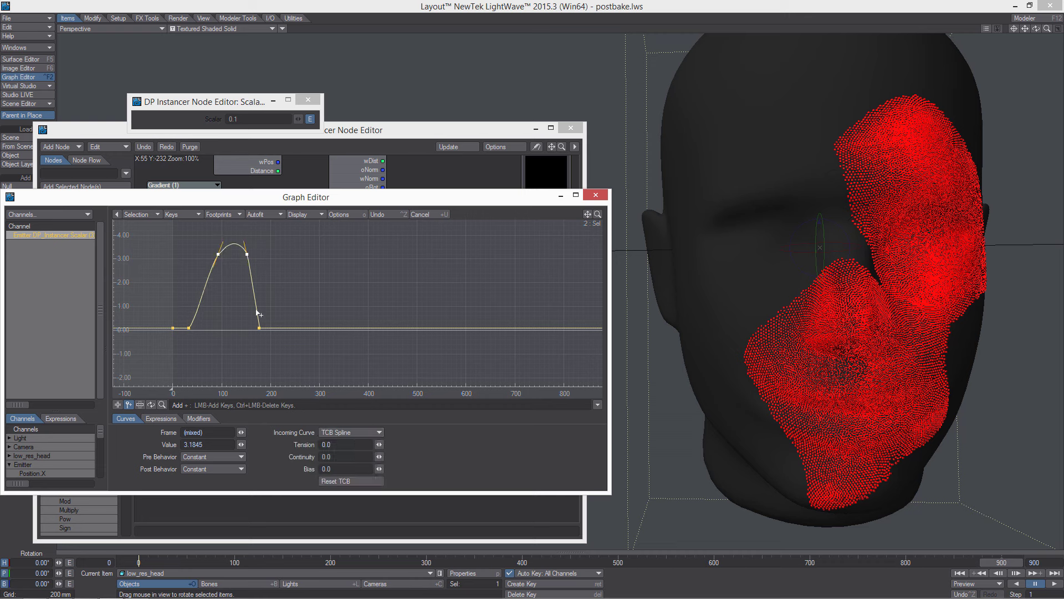
left_click(259, 327)
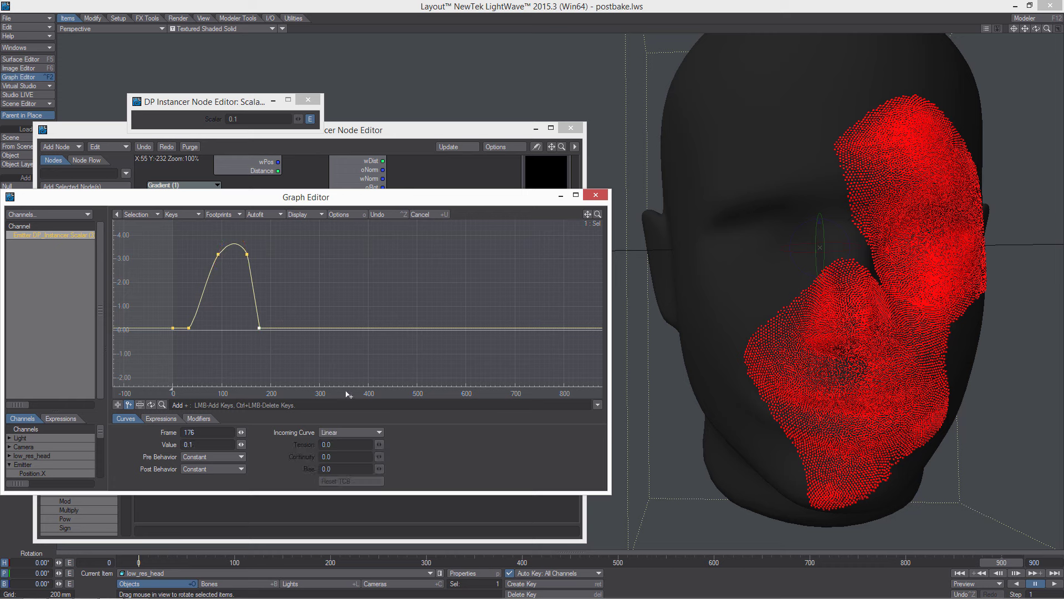
left_click_drag(150, 244, 308, 373)
left_click(340, 431)
left_click(337, 388)
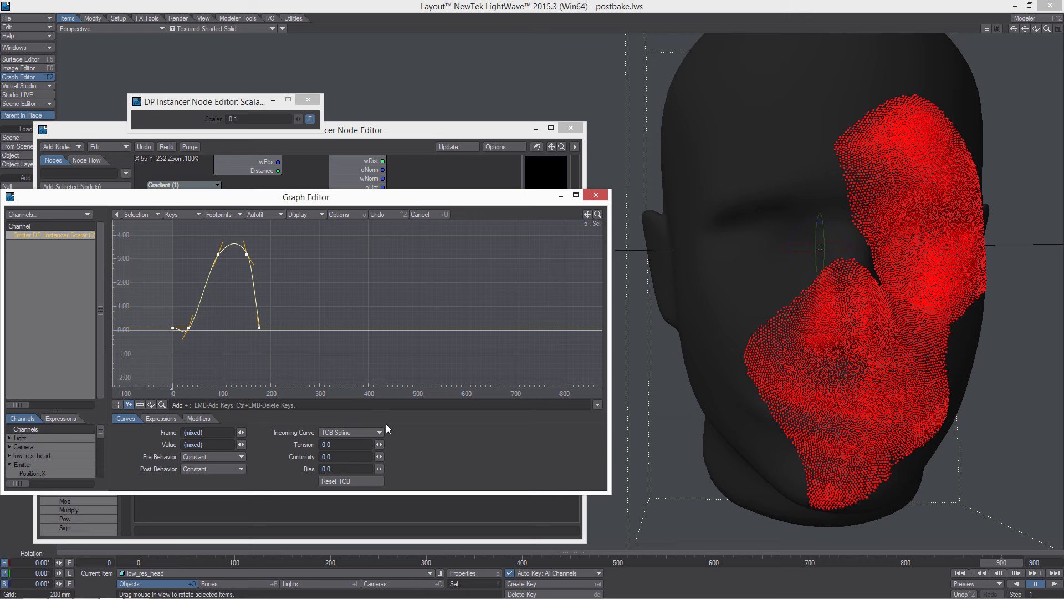
Step: Raise the tension of all keys, and set the tension of the two peak keys to 0.43
left_click_drag(379, 444, 415, 444)
right_click_drag(208, 237, 279, 294)
left_click_drag(379, 444, 360, 396)
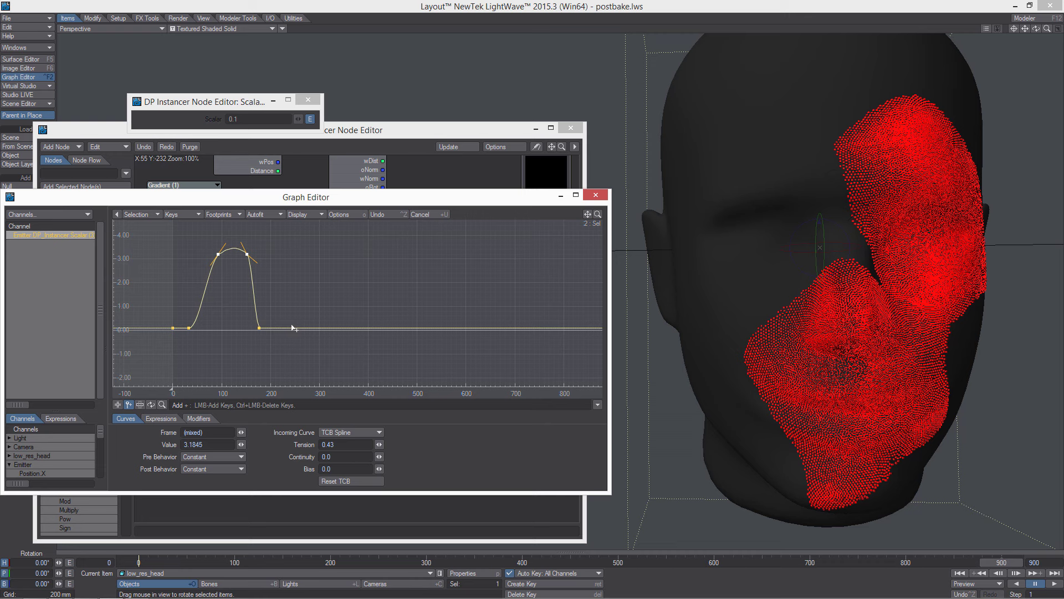
Step: Add a key at frame 253 after the pulse and set its value to 0.1
left_click(296, 328)
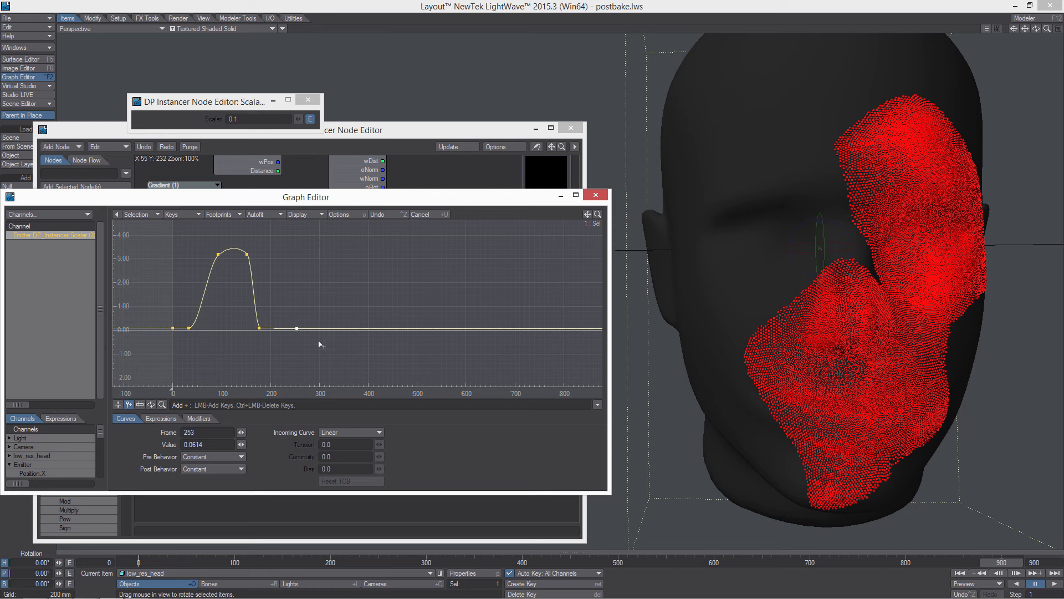
right_click_drag(282, 315, 319, 347)
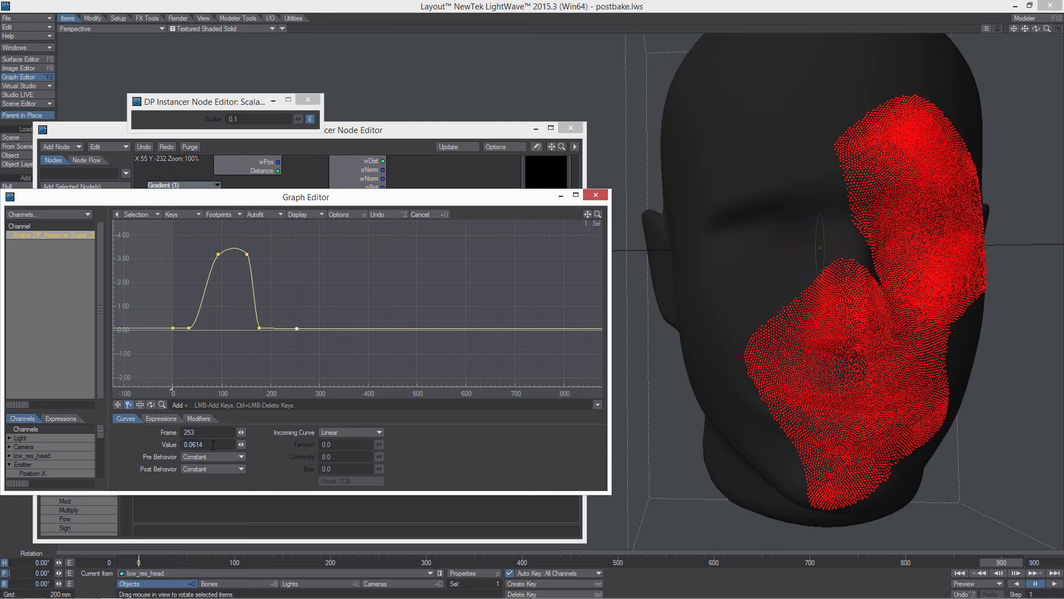
key("Return")
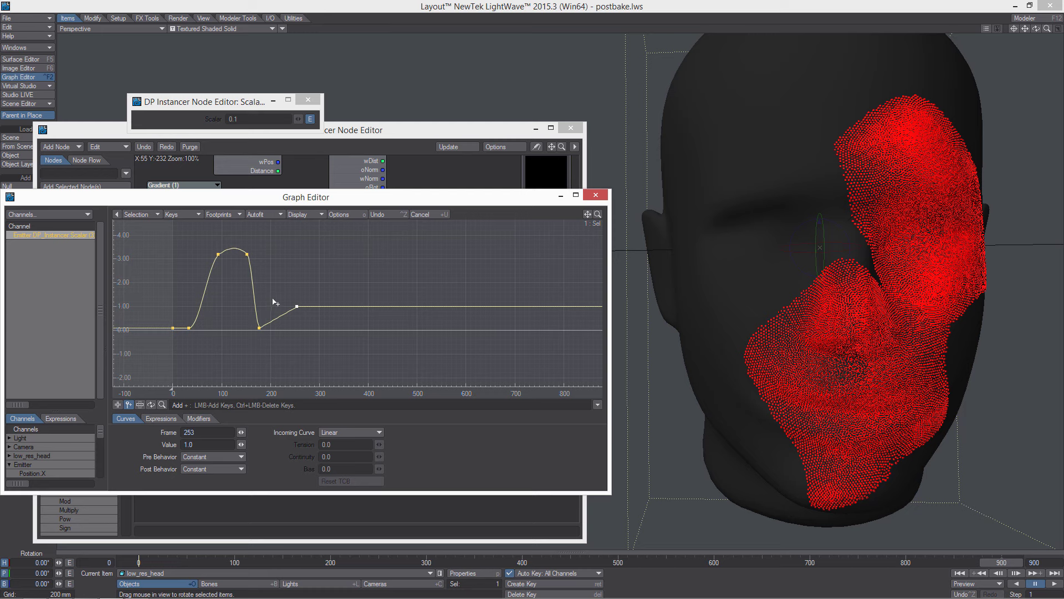
key("BackSpace")
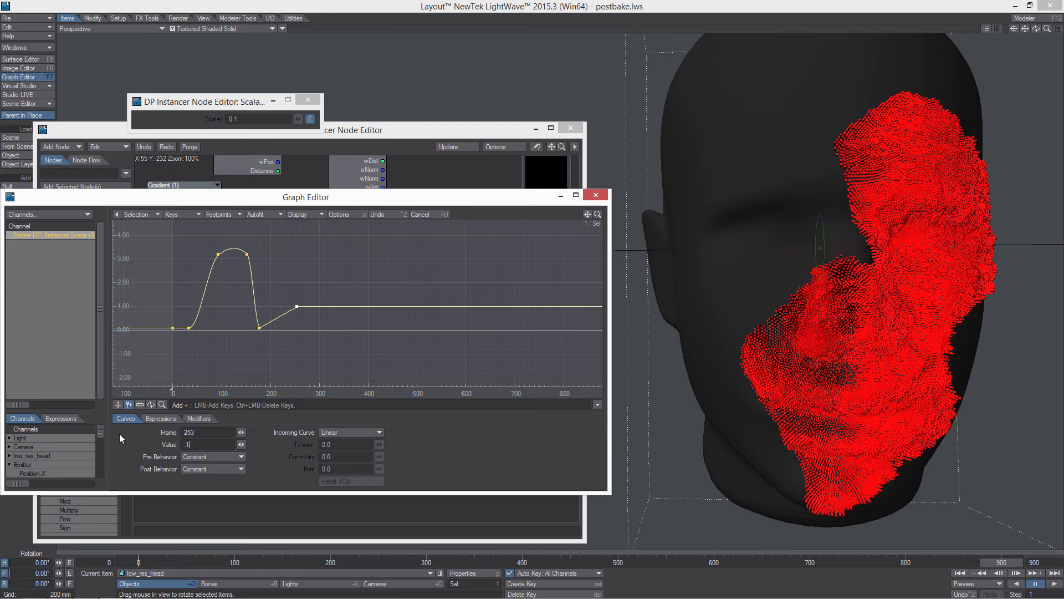
type(".1")
key("Return")
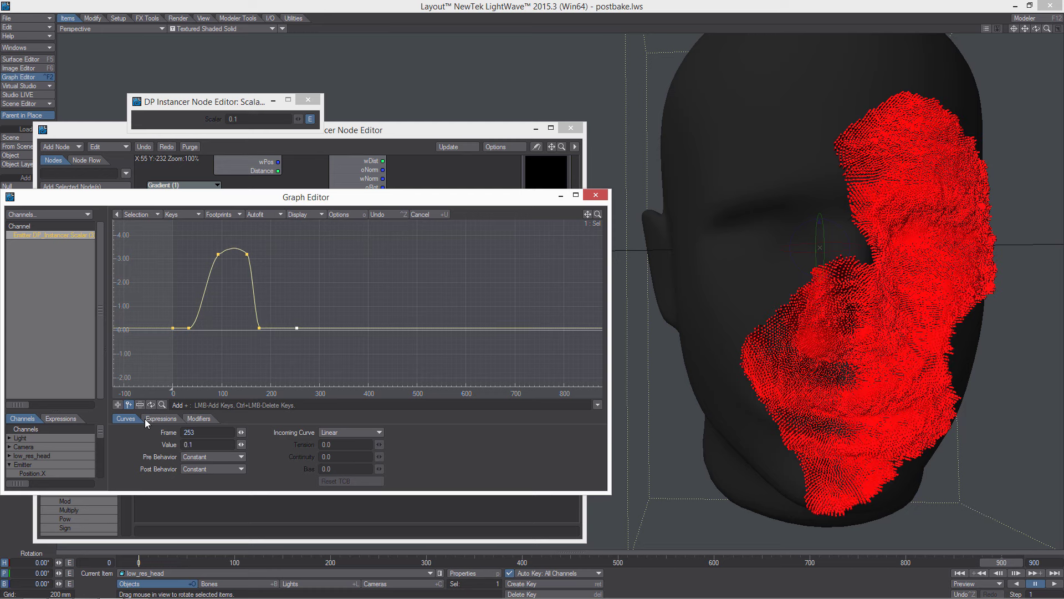
Step: Set the curve's post behavior to Repeat and close the Graph Editor and the instancer's node editor
left_click(203, 471)
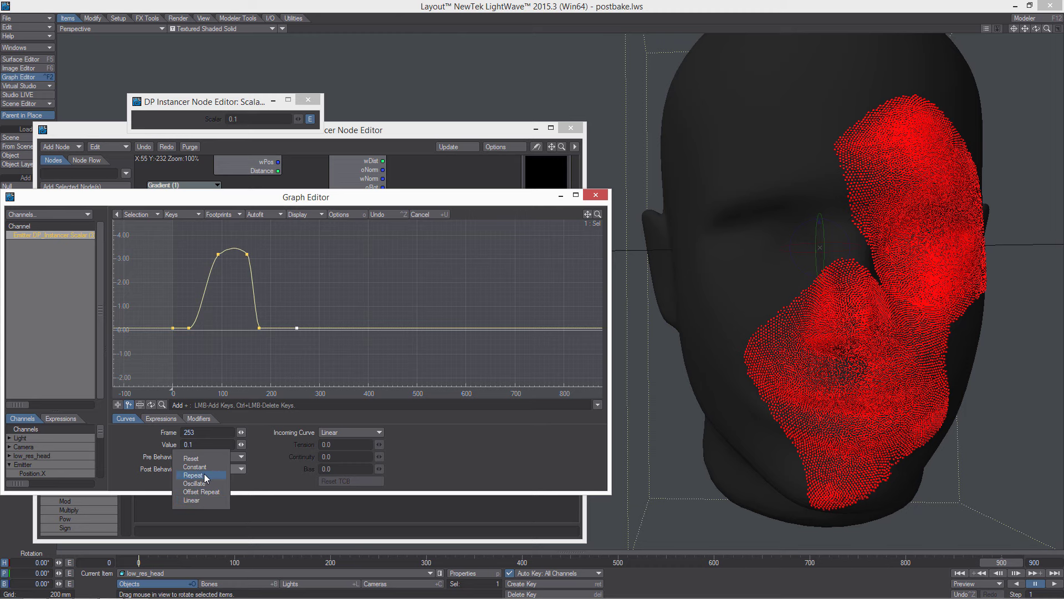
left_click(204, 475)
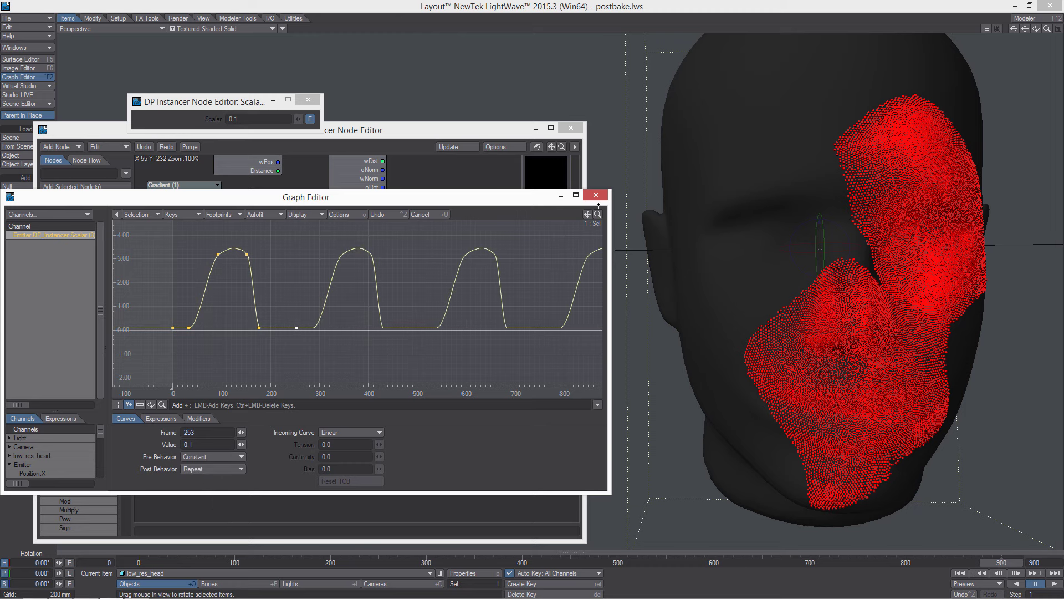
left_click(596, 195)
left_click(570, 128)
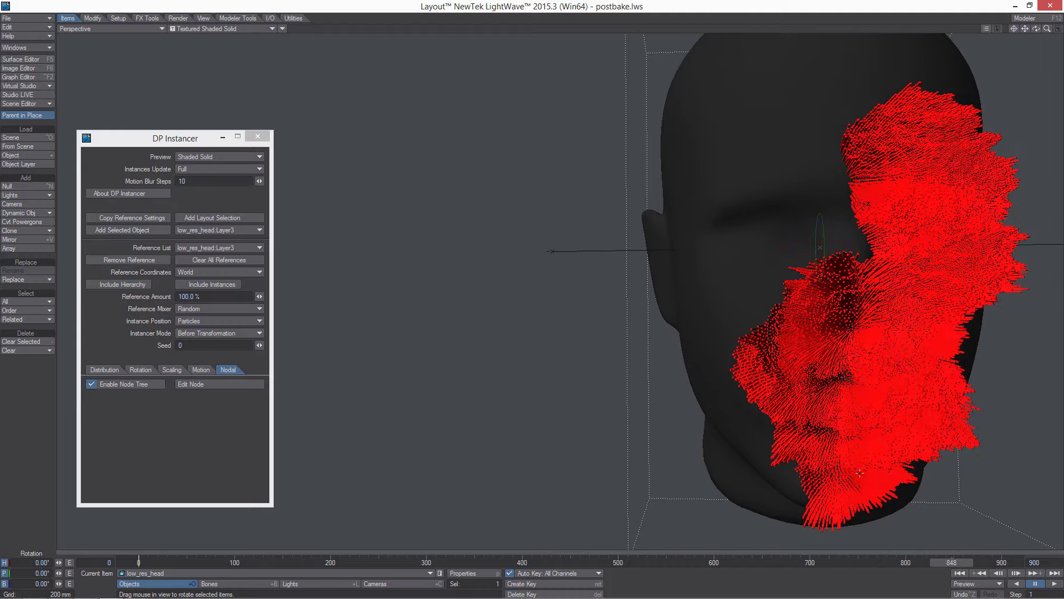
Step: Close the DP Instancer settings and reframe the view on the face patch from an angled side view
left_click_drag(976, 411, 887, 423, "alt")
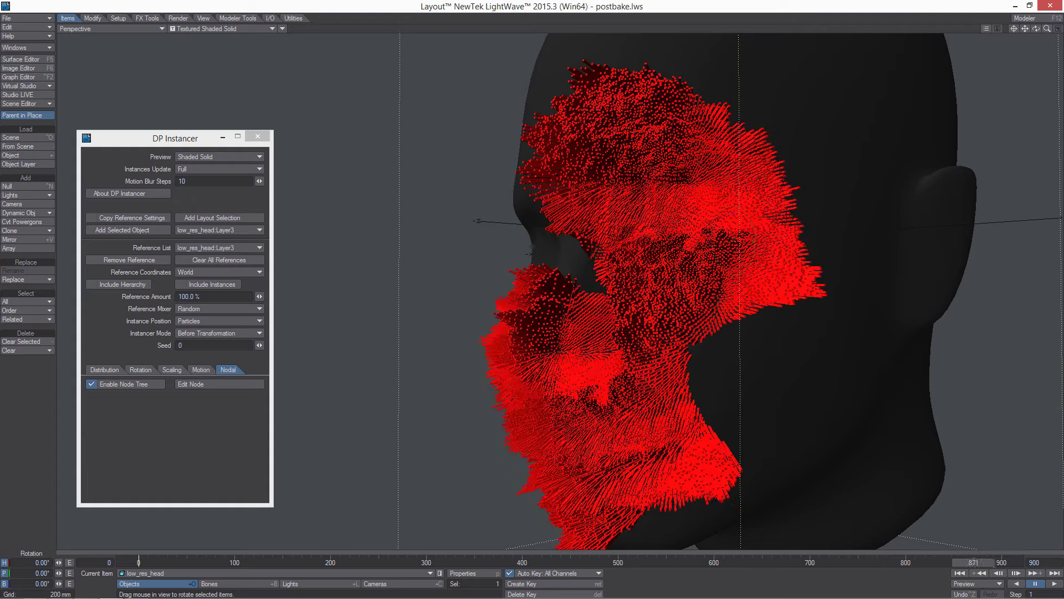
left_click(257, 136)
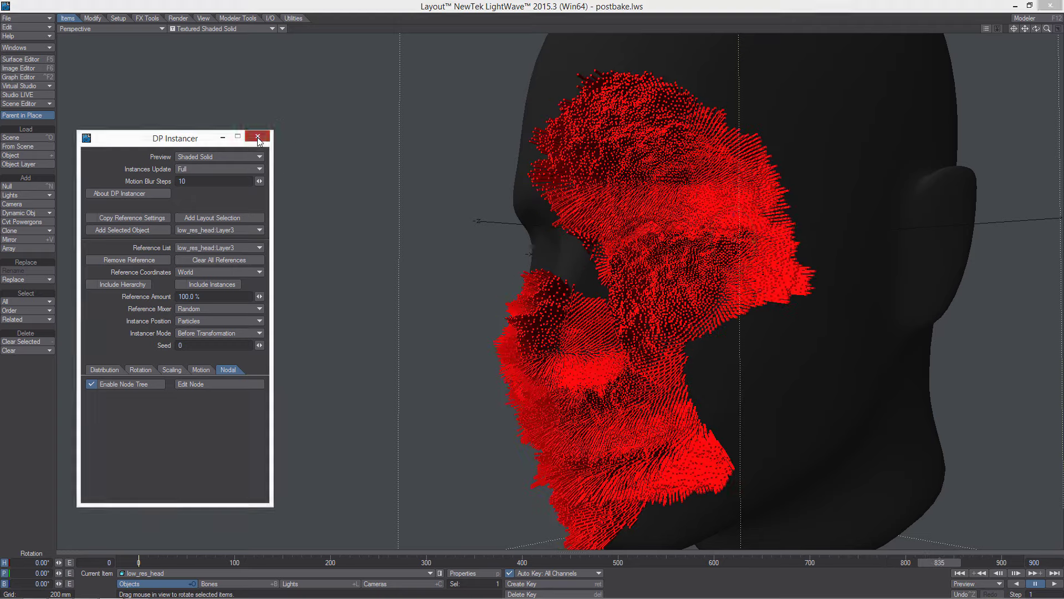
left_click_drag(388, 233, 555, 235, "alt")
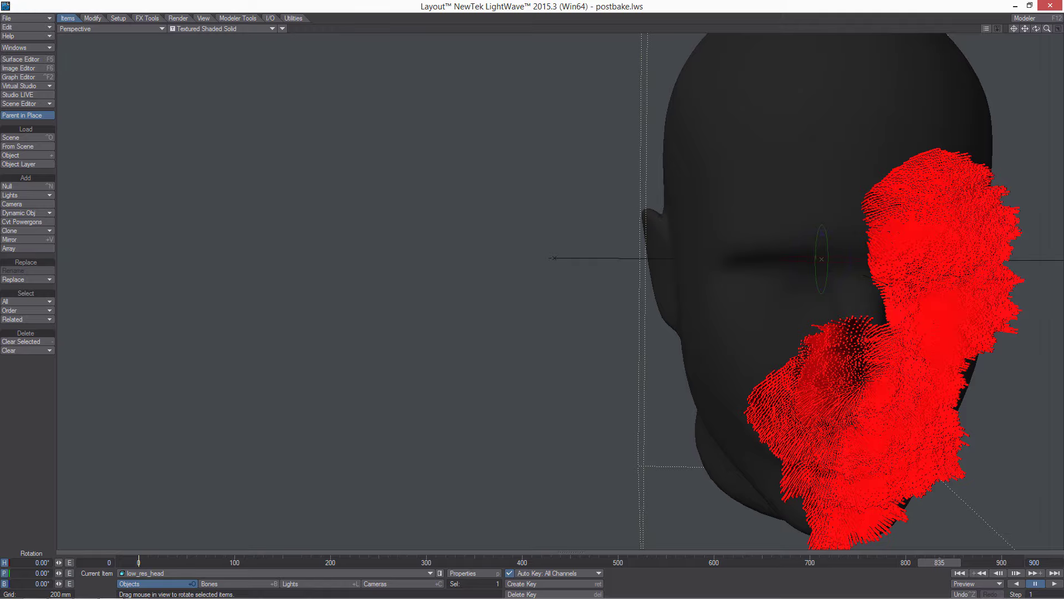
left_click_drag(822, 259, 515, 280, "alt+shift")
left_click_drag(671, 282, 589, 282, "alt")
Step: Open the node editor of the boxes surface from the Surface Editor
left_click(34, 58)
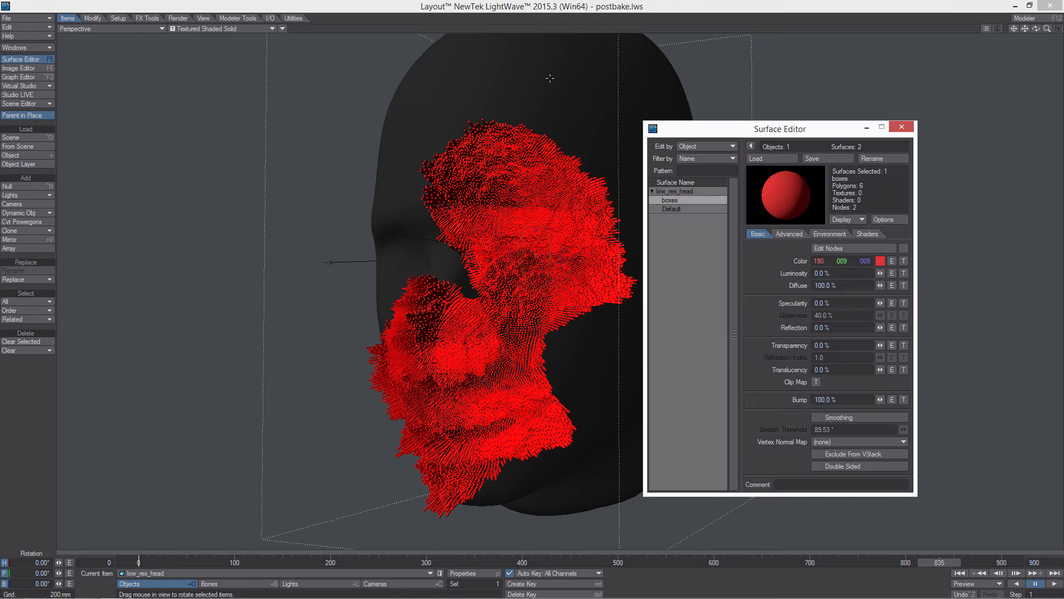
left_click_drag(703, 135, 92, 57)
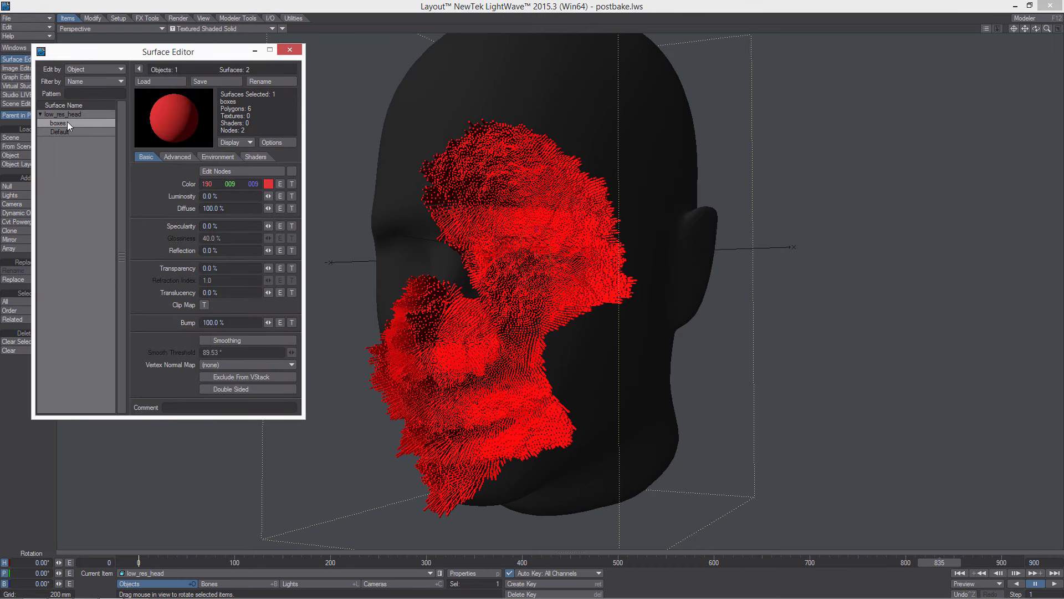
left_click(258, 171)
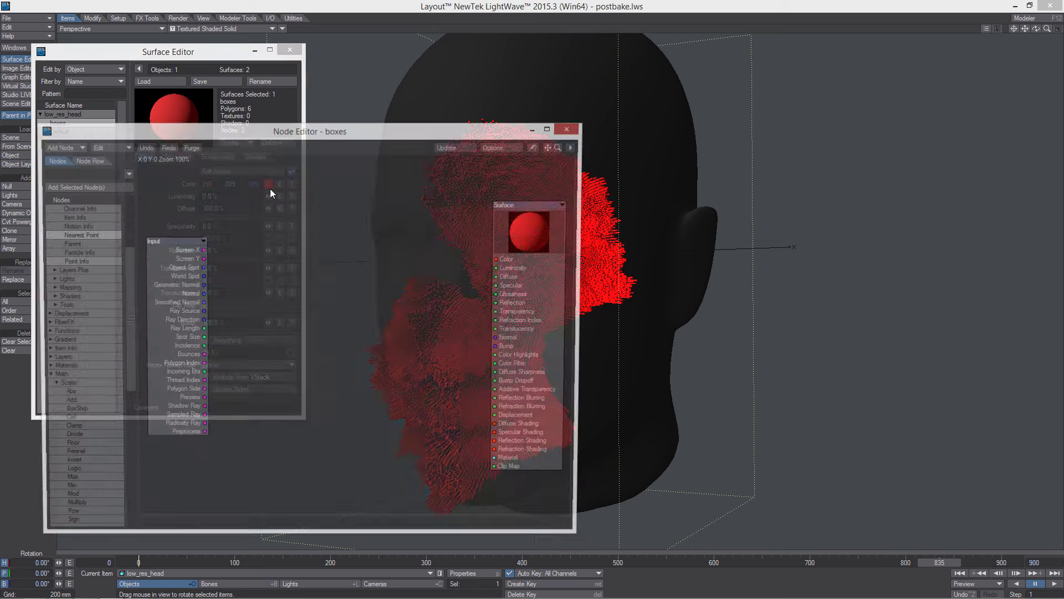
Step: Add a DP Kit Instance Info node and place it beside the Input node
right_click(290, 249)
mouse_move(338, 300)
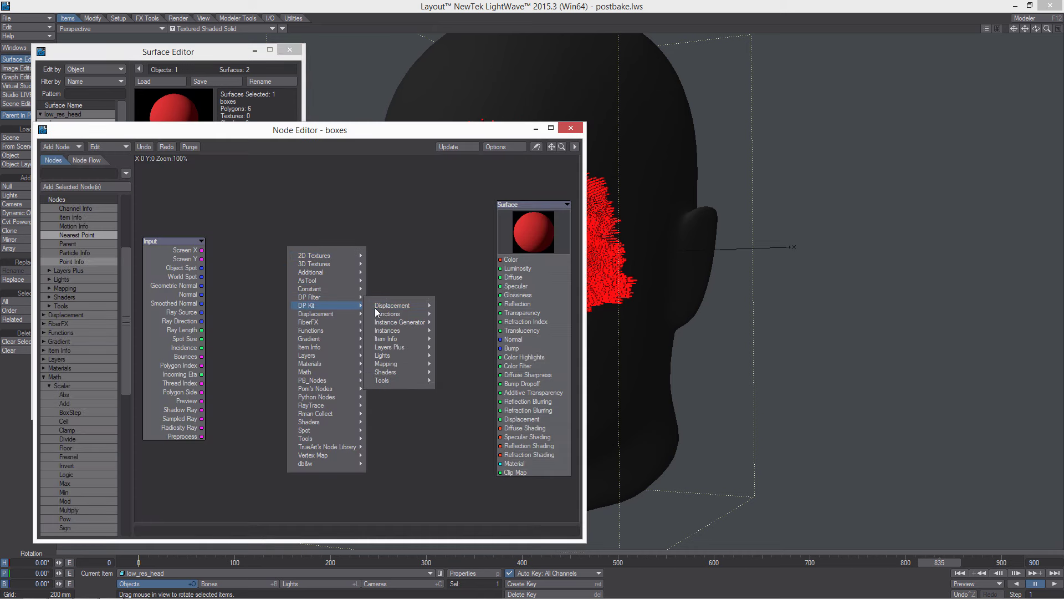
mouse_move(410, 323)
left_click(453, 324)
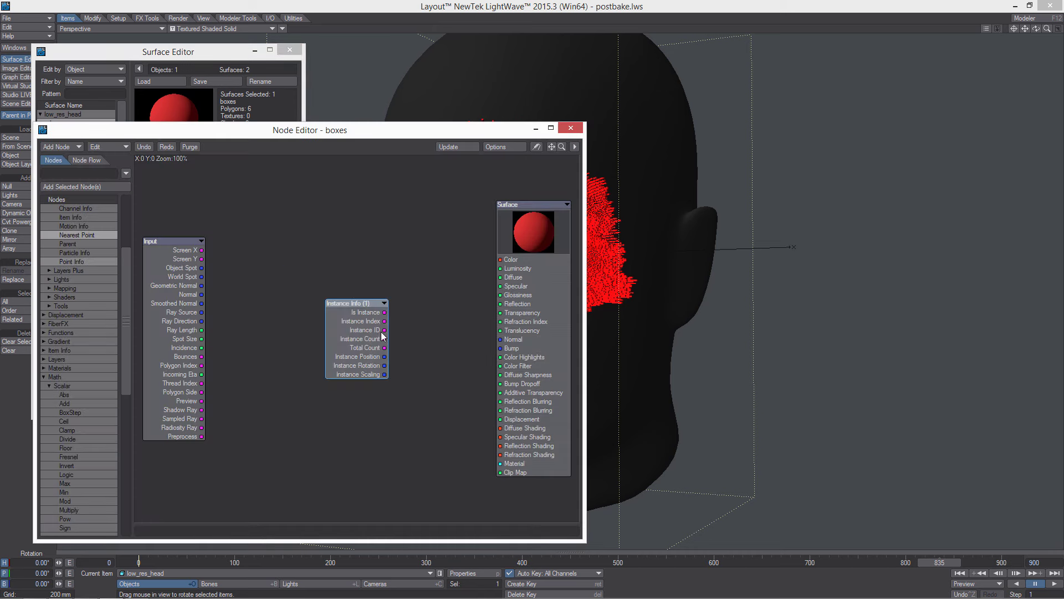
left_click_drag(357, 309, 277, 284)
Step: Add a db&w Simple Colour Corrector node between the Instance Info and Surface nodes
right_click(322, 314)
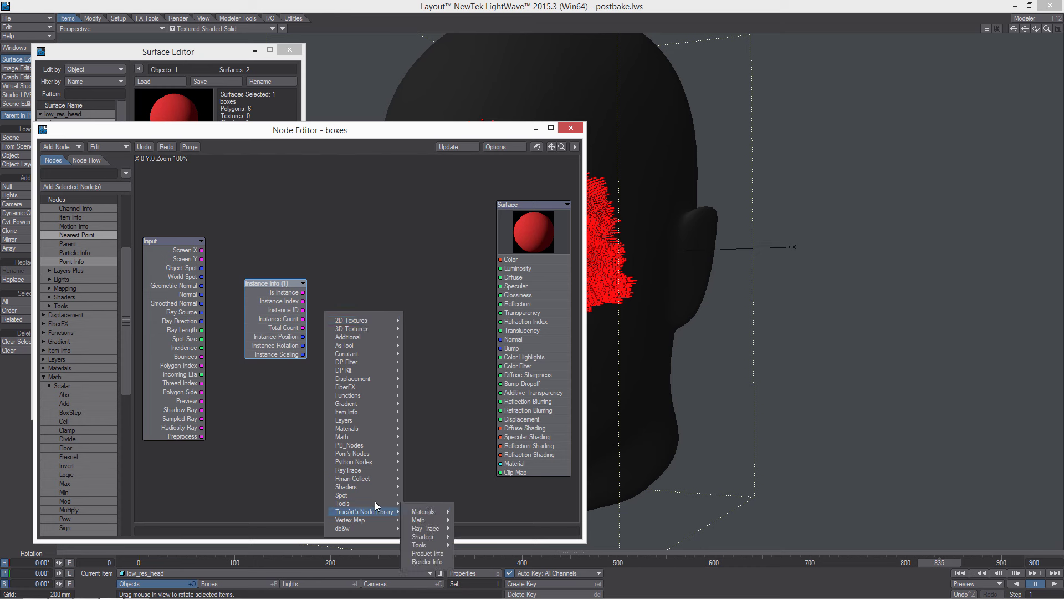
mouse_move(375, 503)
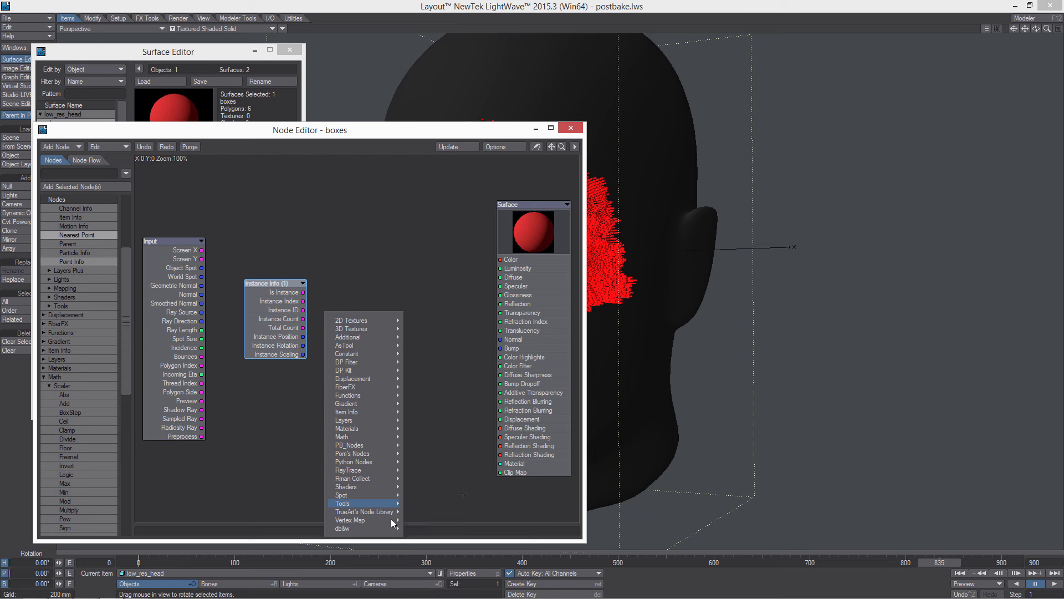
mouse_move(380, 529)
mouse_move(433, 529)
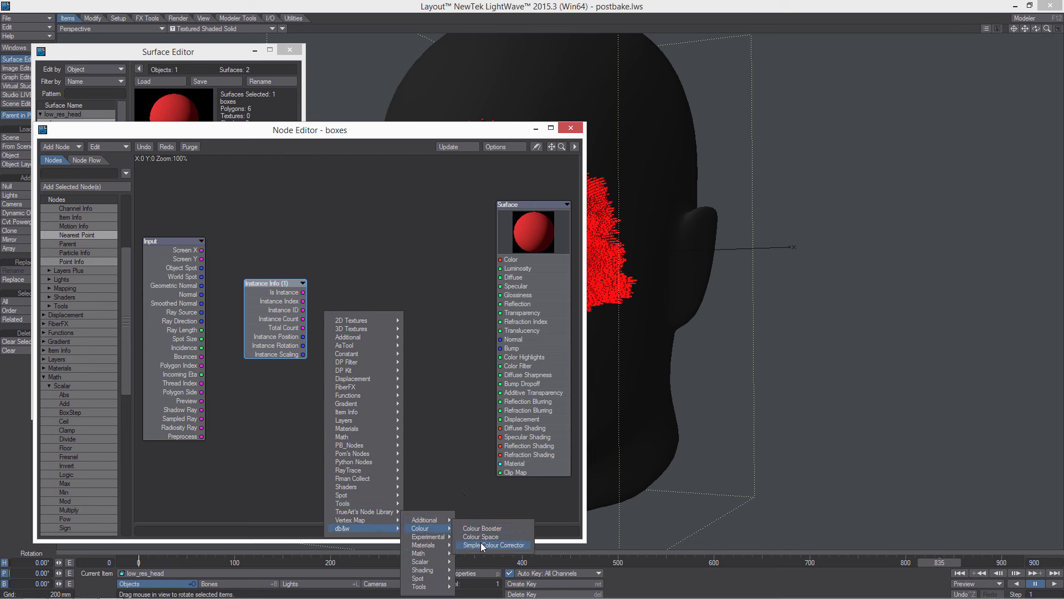
left_click(481, 545)
left_click_drag(358, 290, 392, 296)
Step: Set the Simple Colour Corrector's Colour to orange, 247, 130, 0
double_click(362, 287)
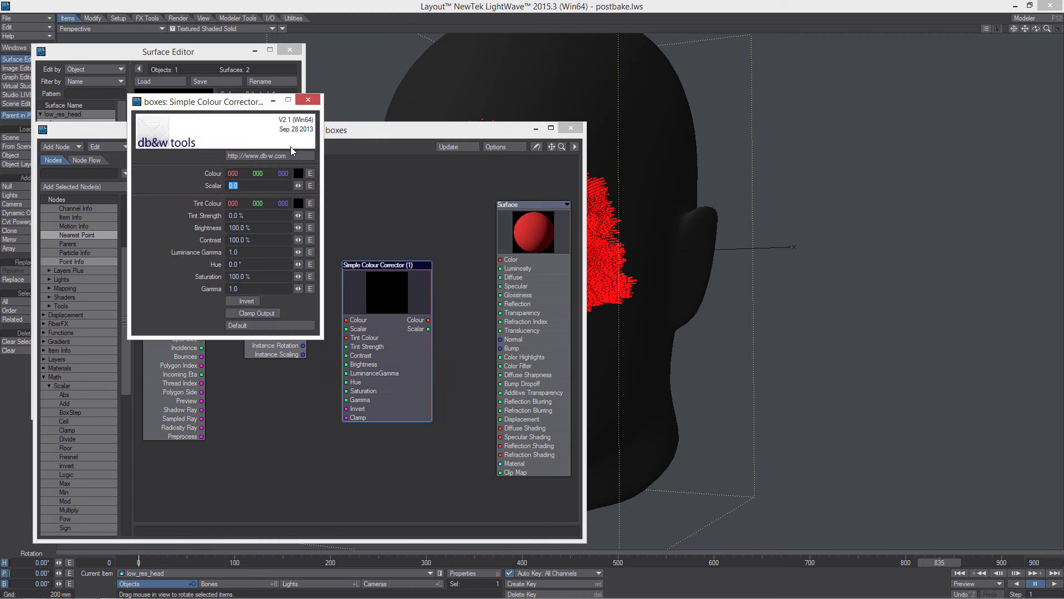
left_click(298, 173)
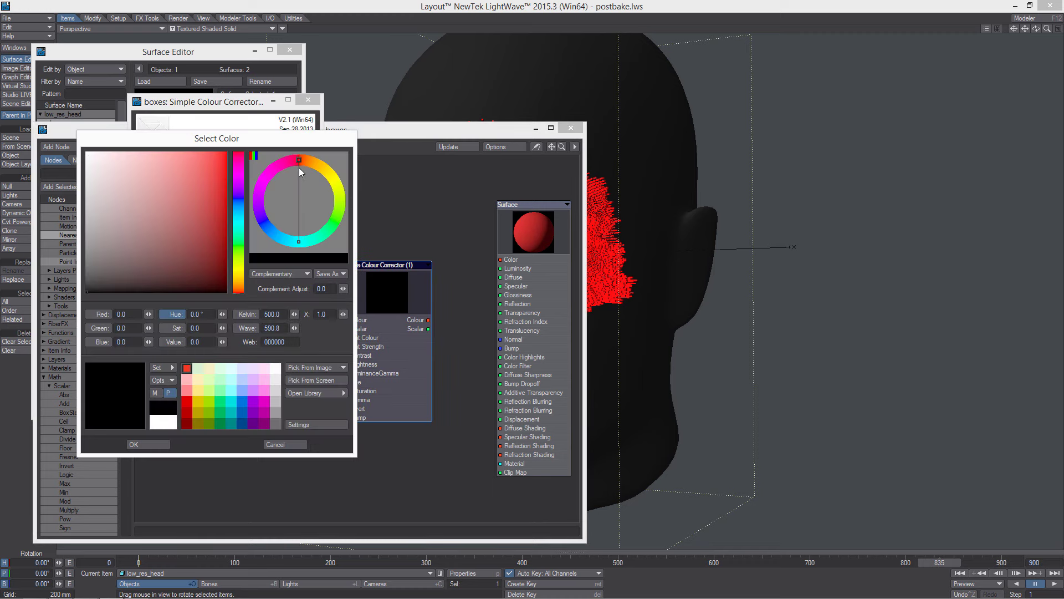
left_click(224, 165)
left_click(149, 444)
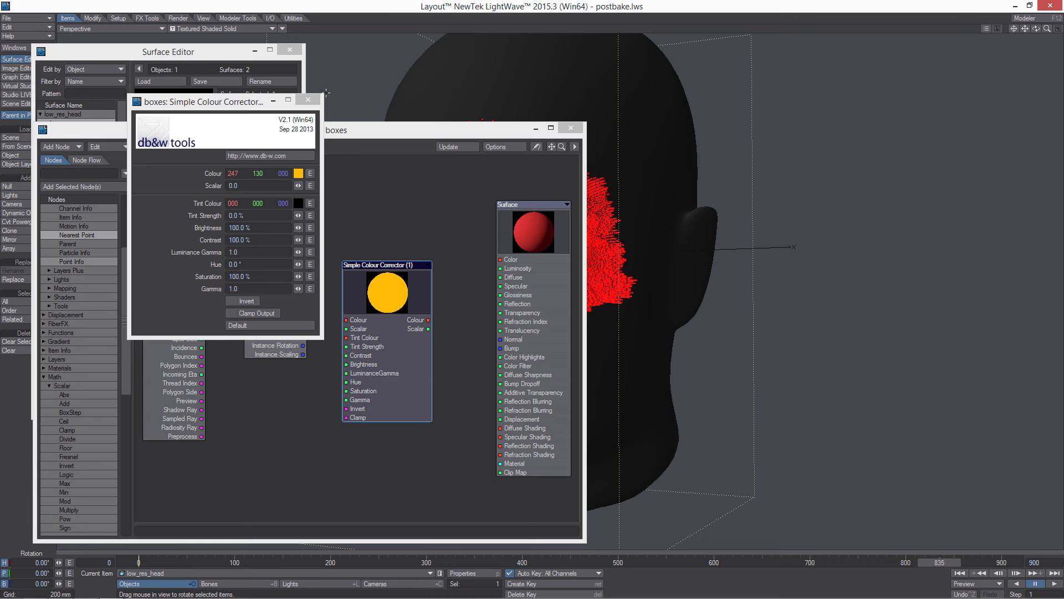
Step: Close the Simple Colour Corrector settings, shift the node to make room, and add a scalar Multiply math node
left_click(308, 100)
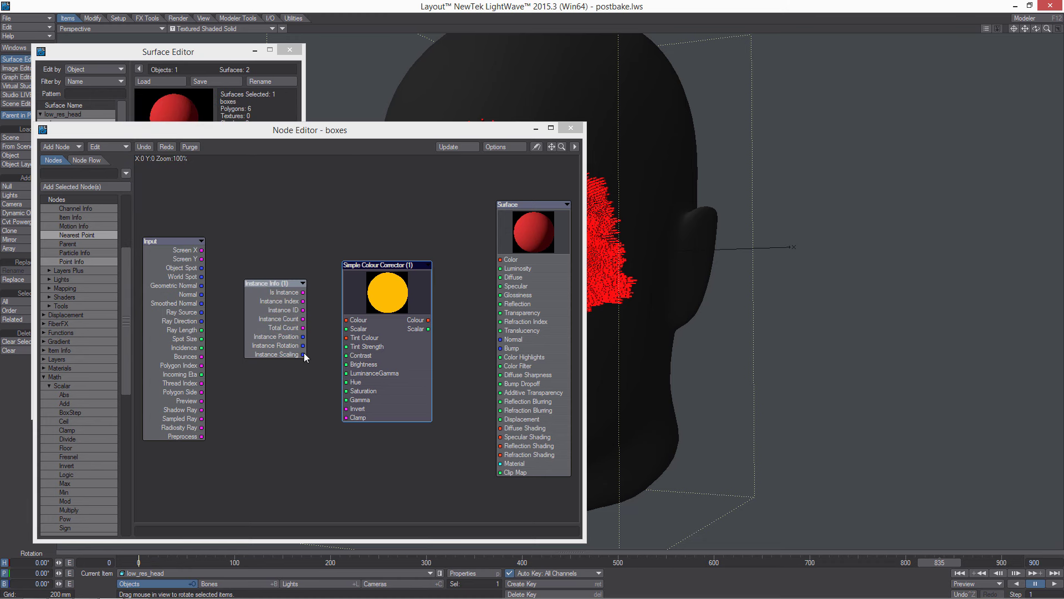
left_click_drag(378, 278, 401, 266)
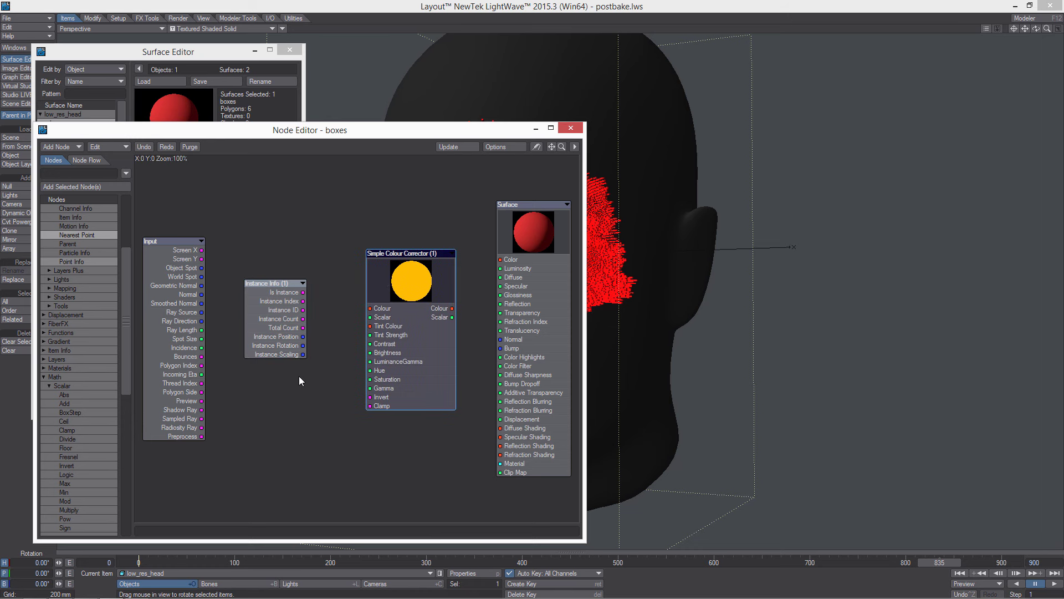
right_click(299, 377)
mouse_move(275, 496)
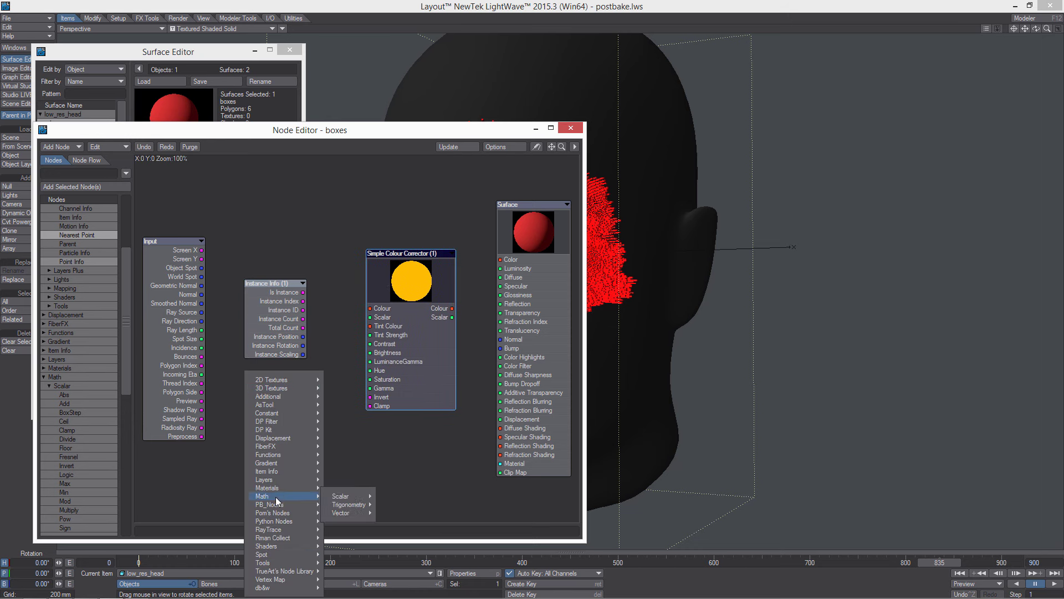
mouse_move(344, 496)
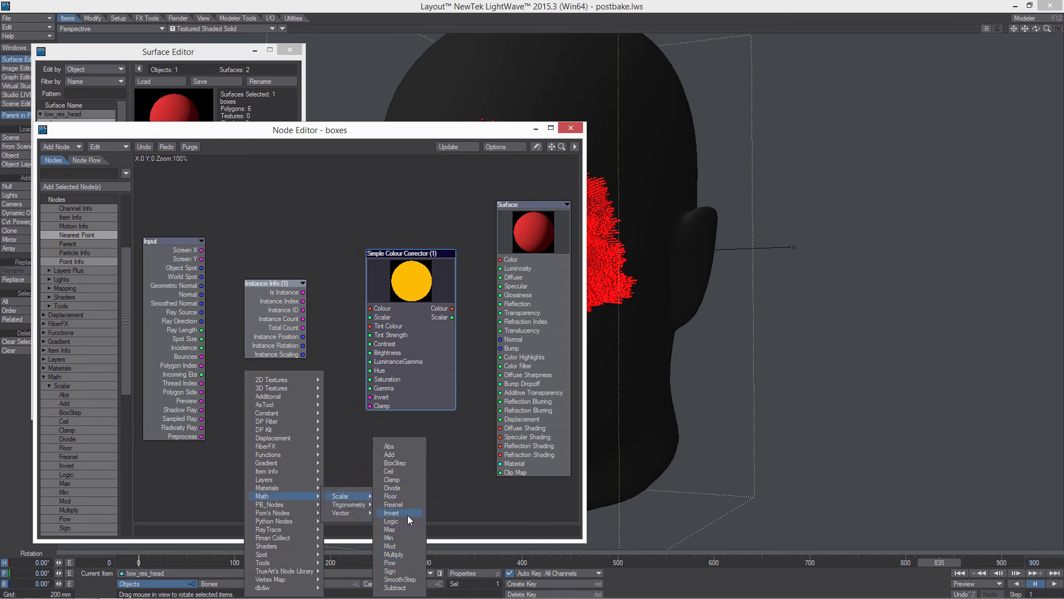
left_click(401, 553)
Step: Add a Vector Scalar node, feed Instance Scaling into its Vector input, and place it below the Instance Info node
right_click(284, 385)
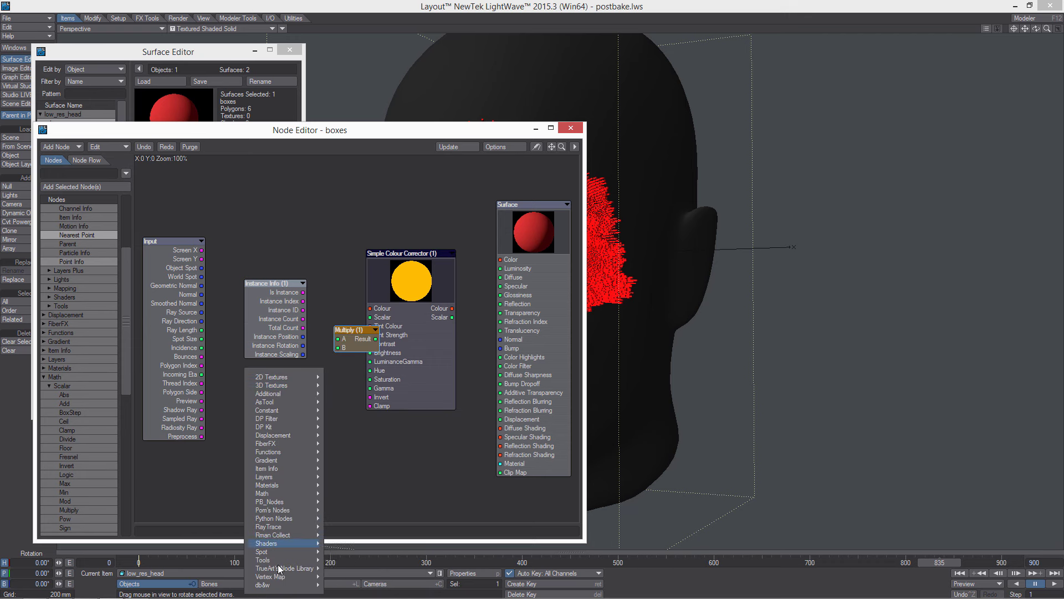
mouse_move(288, 565)
left_click(351, 585)
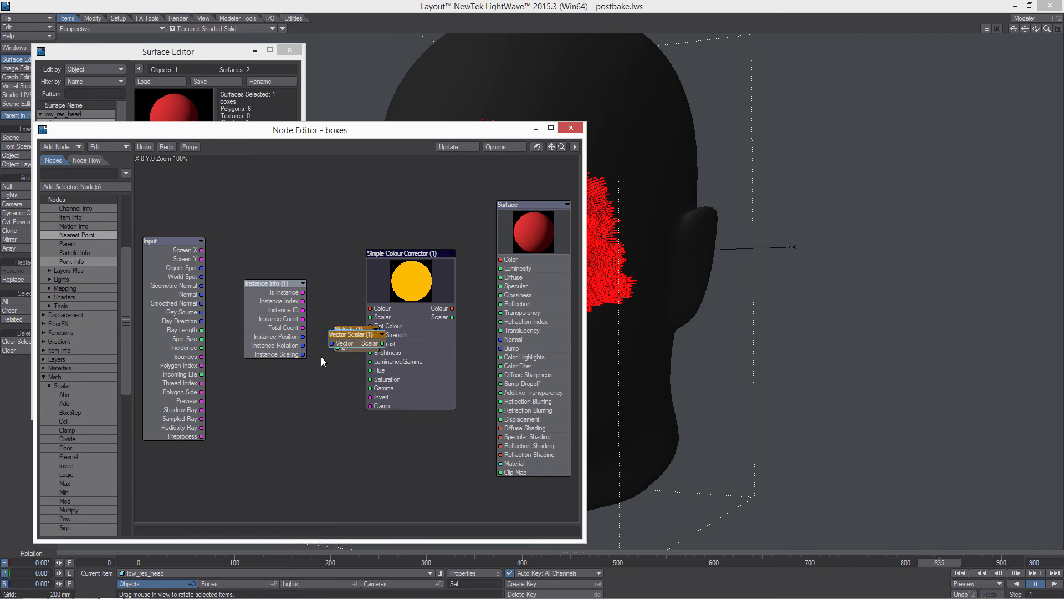
left_click_drag(303, 354, 336, 343)
left_click_drag(342, 343, 293, 414)
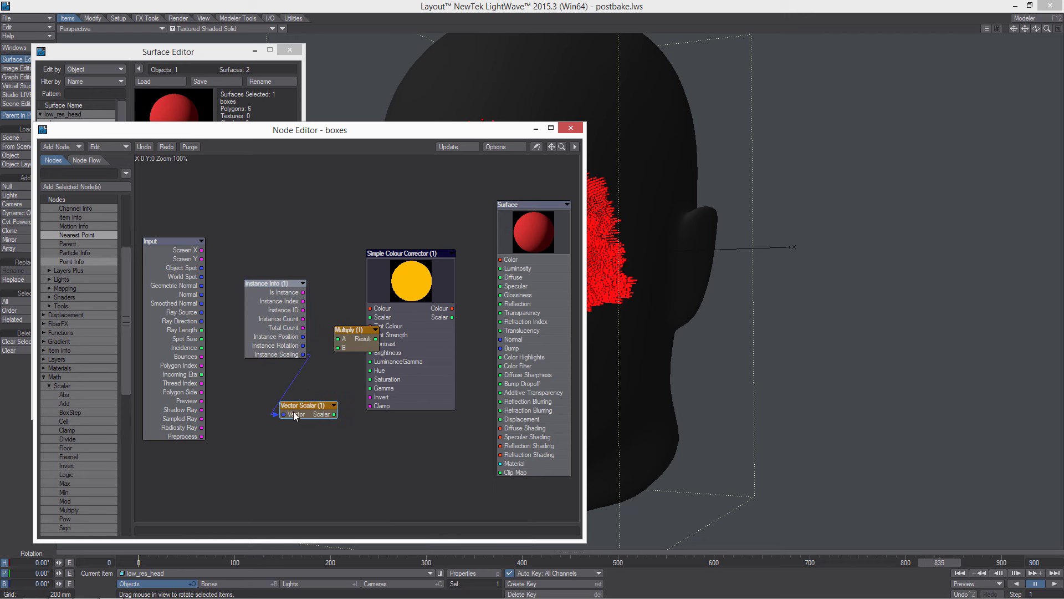
Step: Set the Vector Scalar node's mode to Z Channel and close its settings
double_click(294, 413)
left_click(230, 119)
left_click(241, 152)
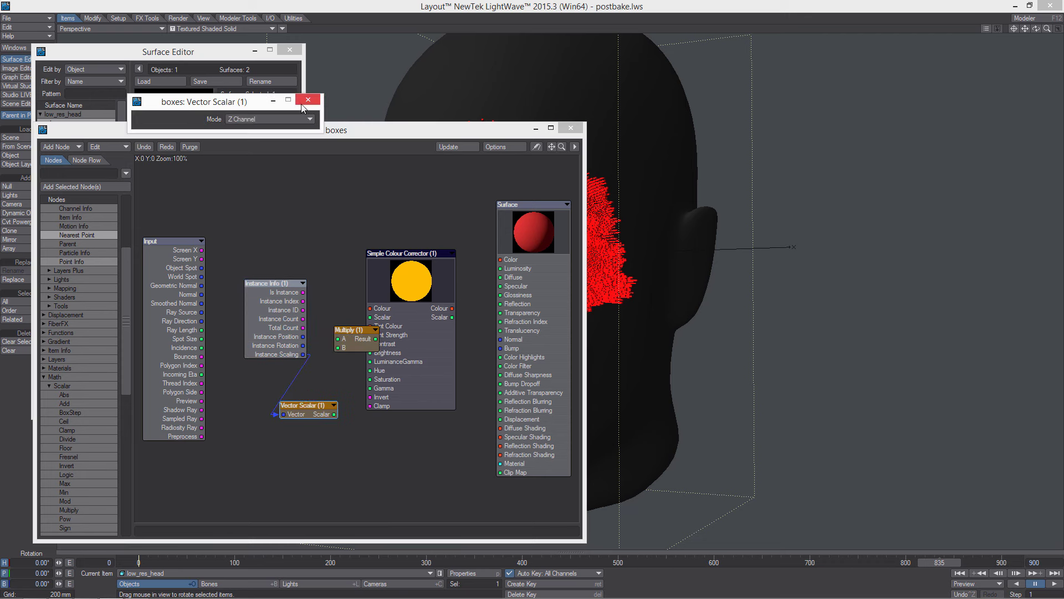
left_click(308, 99)
Step: Spread out the nodes and route the Vector Scalar output through Multiply's A input into the Simple Colour Corrector's Hue
left_click_drag(288, 321, 257, 296)
left_click_drag(407, 282, 446, 291)
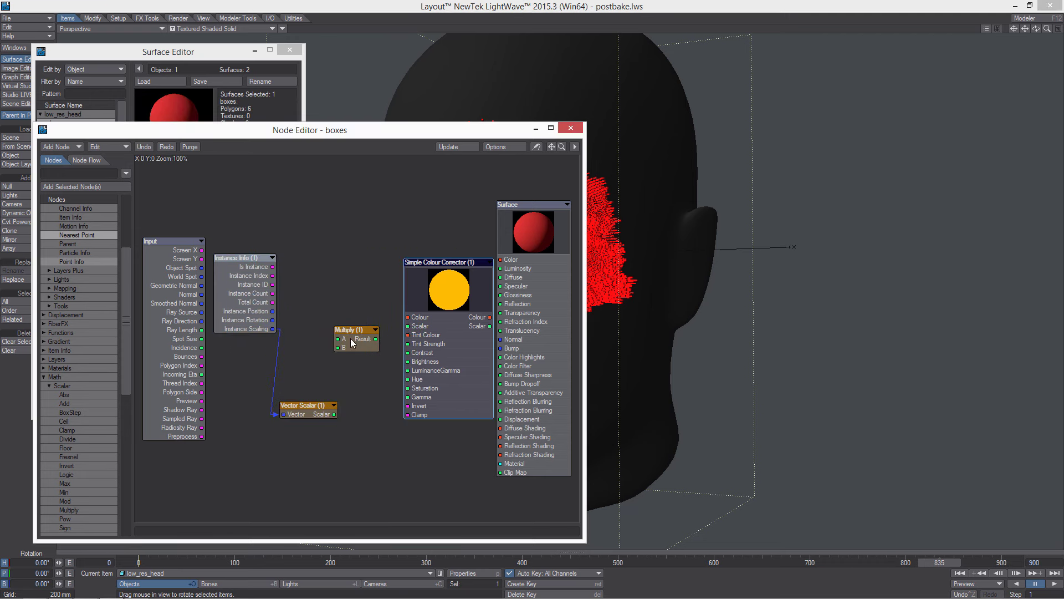
left_click_drag(355, 330, 361, 368)
left_click_drag(335, 414, 426, 377)
Step: Connect the Simple Colour Corrector's Colour output to the Surface node's Color and tidy the node layout
left_click_drag(490, 318, 506, 259)
left_click_drag(521, 206, 547, 229)
left_click_drag(310, 406, 311, 373)
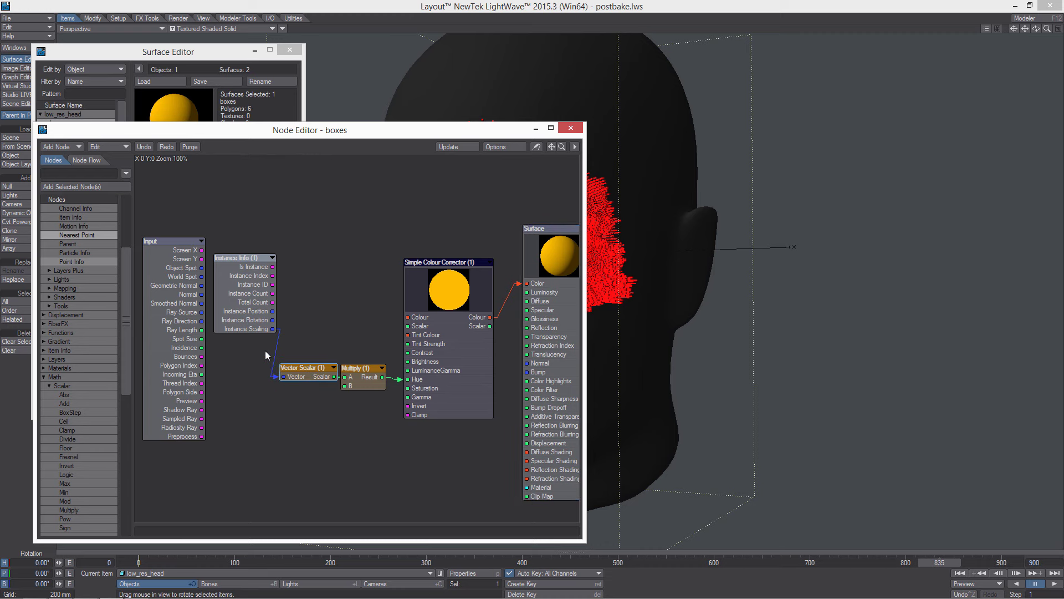
Step: Set the ambient intensity to 0% and change the scene light's type to DP Dome
left_click_drag(390, 131, 1037, 103)
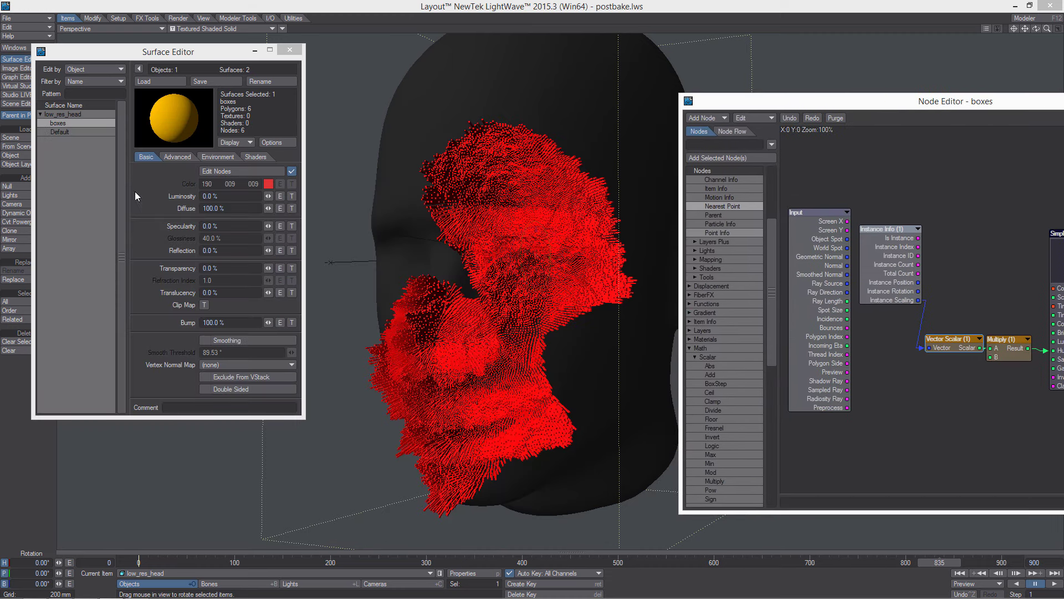
left_click(313, 585)
left_click(469, 573)
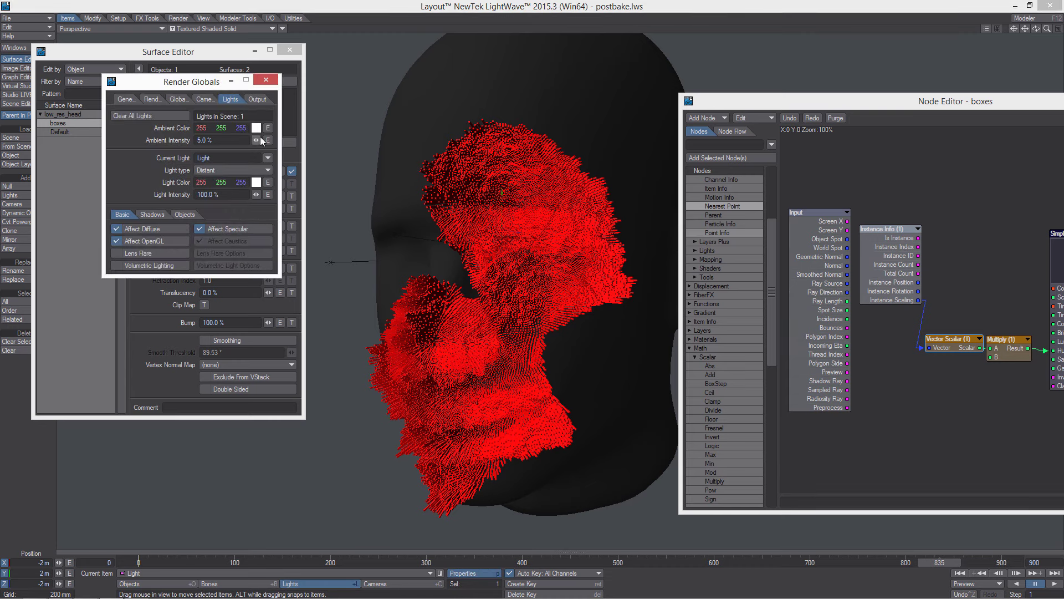
left_click_drag(258, 140, 239, 141)
left_click(233, 170)
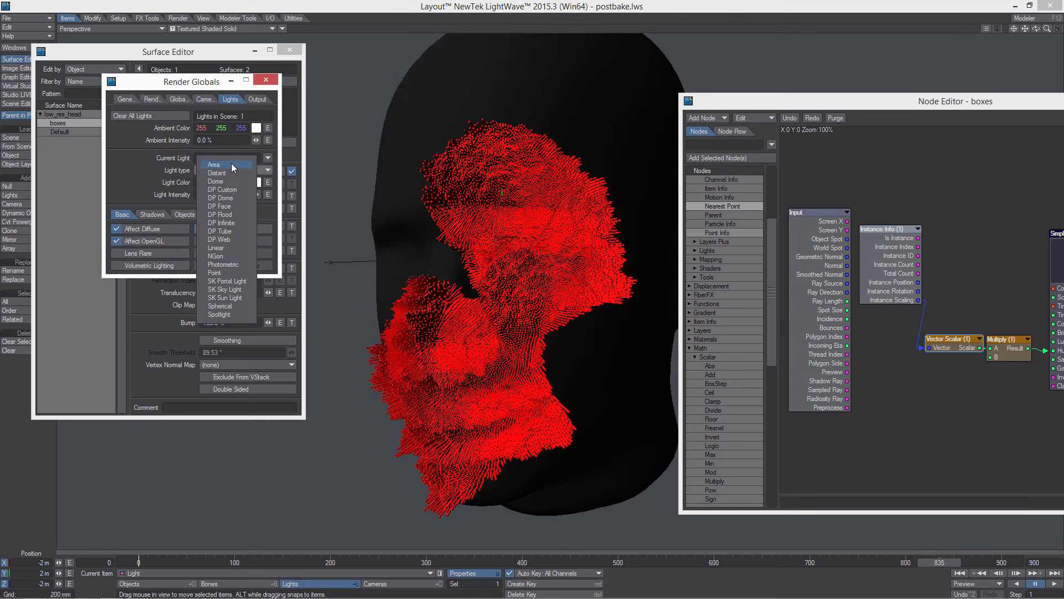
left_click(232, 198)
left_click(203, 99)
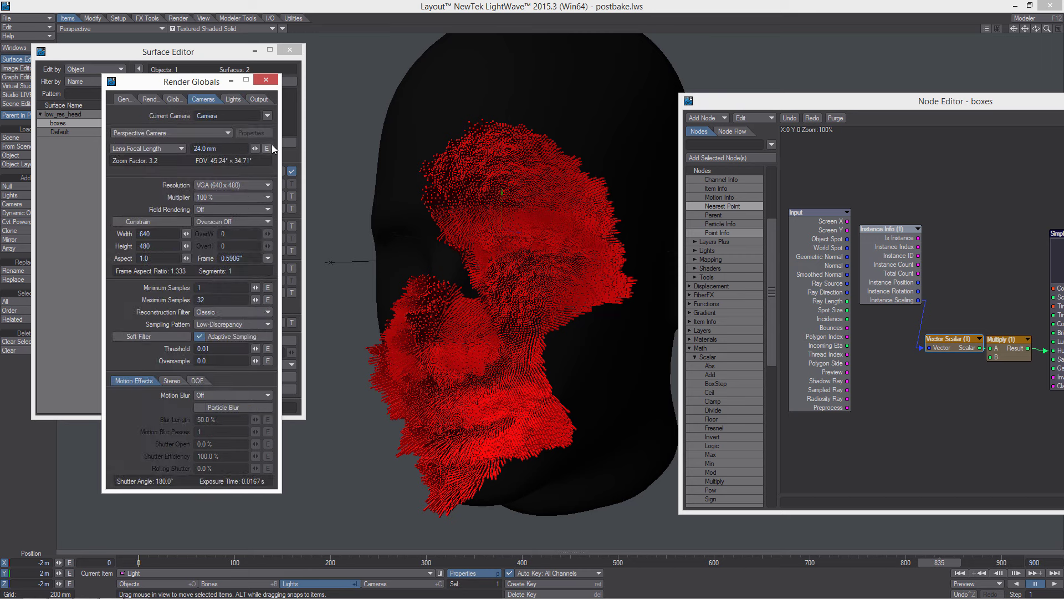
left_click(266, 79)
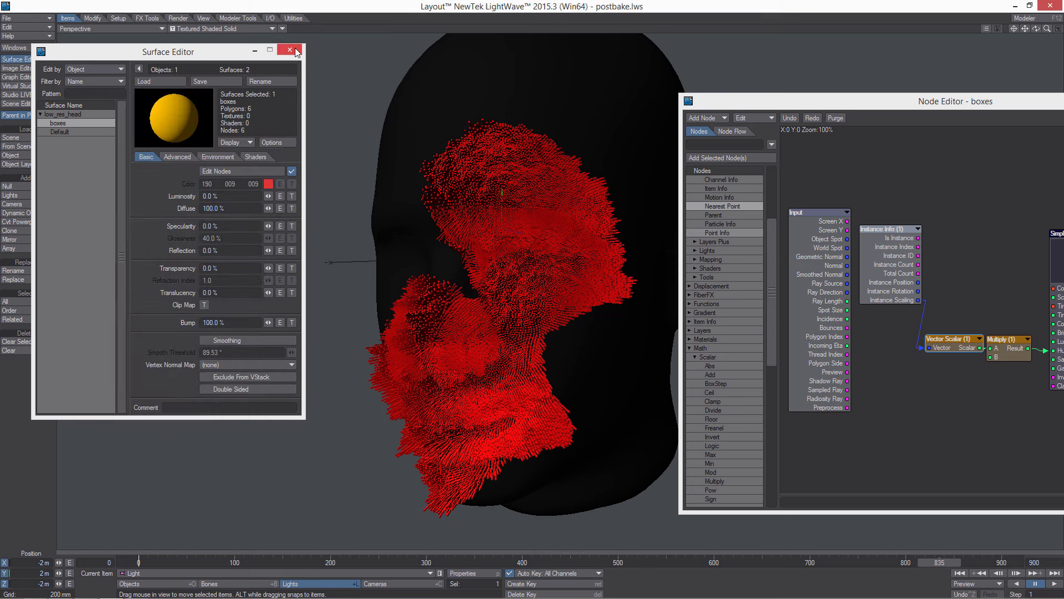
Step: Close the Surface Editor and switch the perspective viewport to VPR rendering
left_click(290, 50)
left_click(247, 29)
left_click(244, 75)
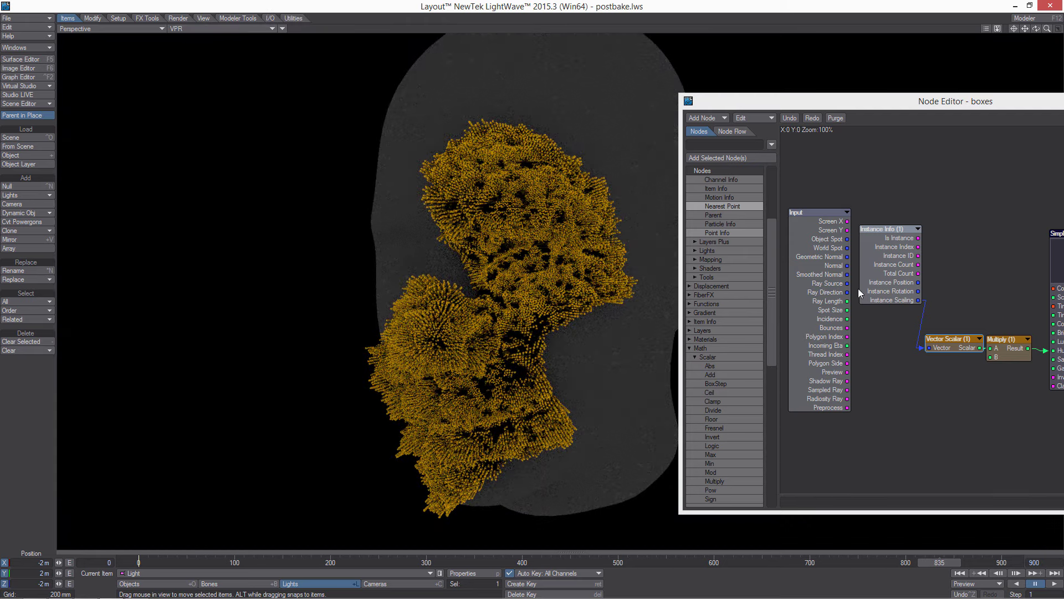
Step: Try 0.1 and 0.5 as the Multiply node's B value, and finish with 1.0
double_click(999, 352)
left_click_drag(1014, 353, 1021, 373)
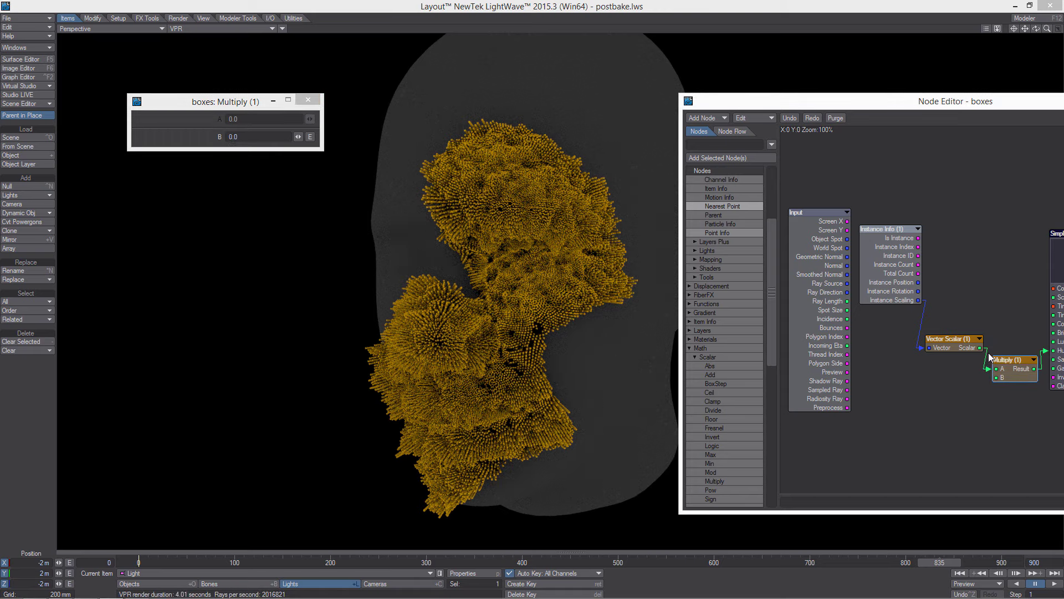
left_click(236, 137)
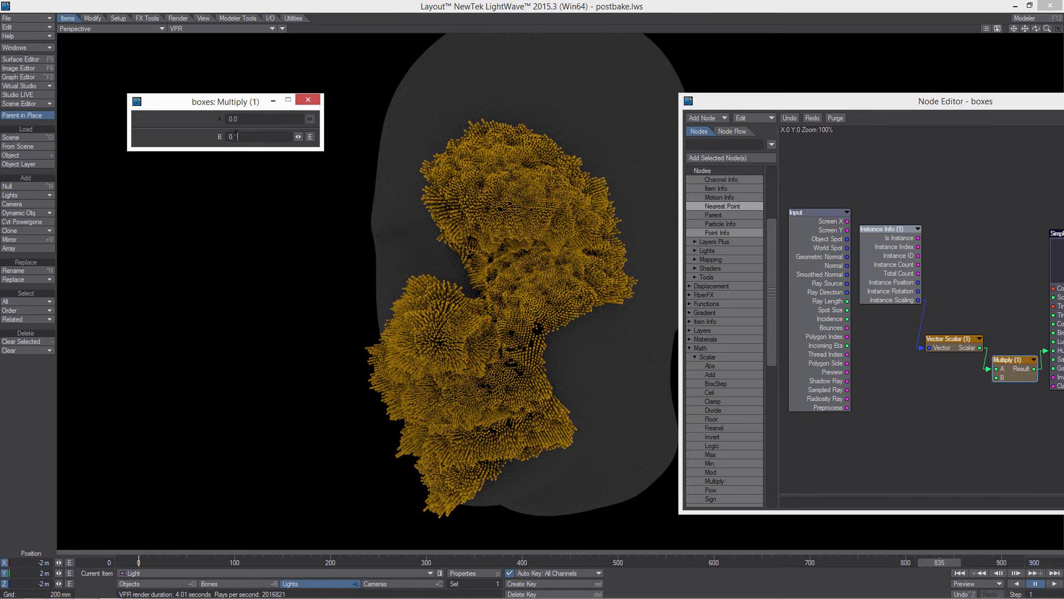
type("1")
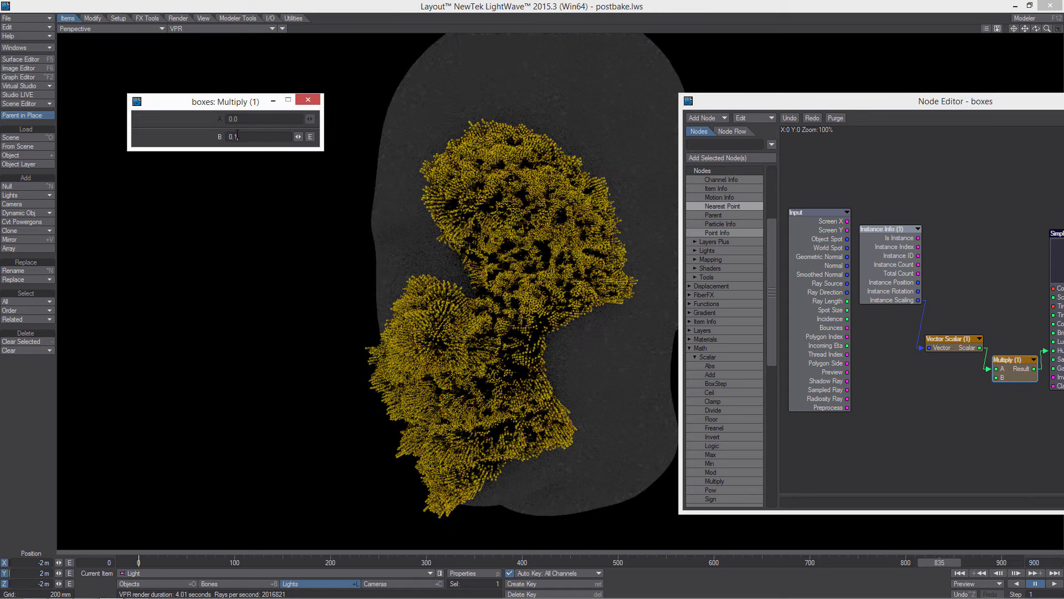
key("BackSpace")
type("5")
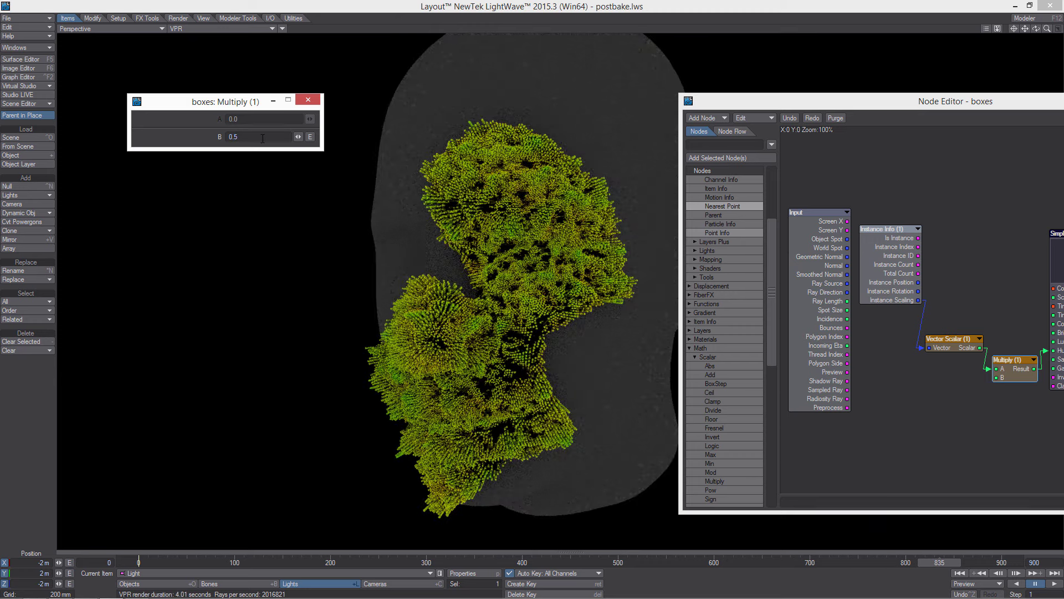
type("1")
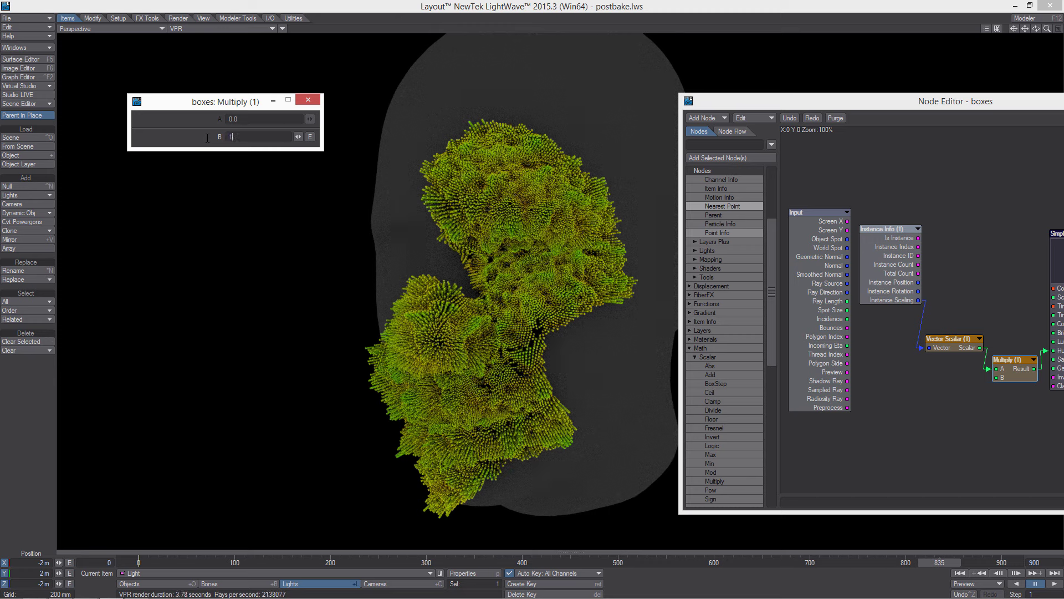
key("Return")
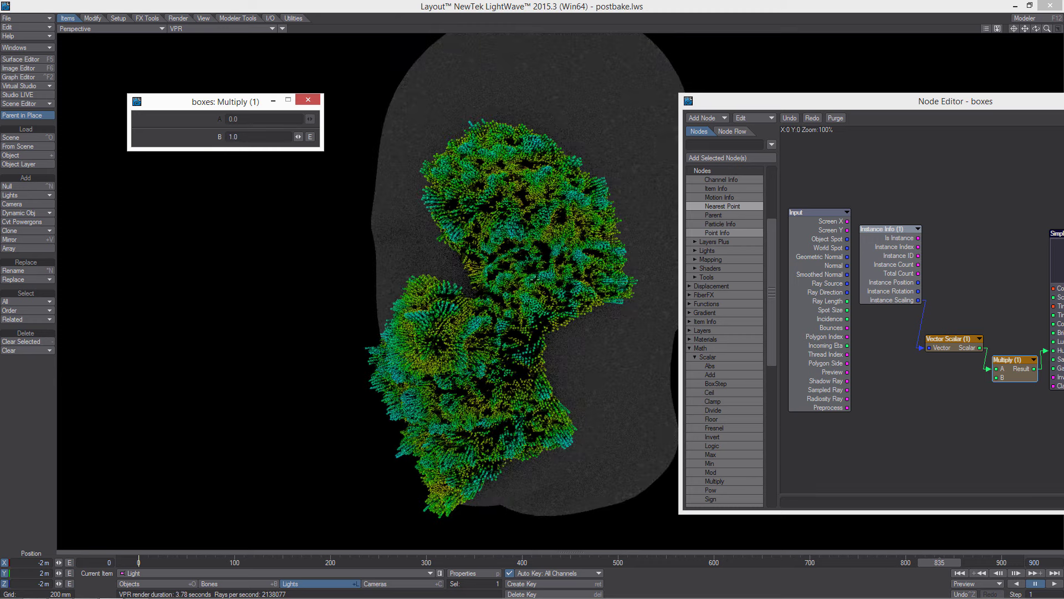
Step: Change the Simple Colour Corrector's Colour to a redder orange, 247, 38, 0
left_click_drag(801, 105, 773, 90)
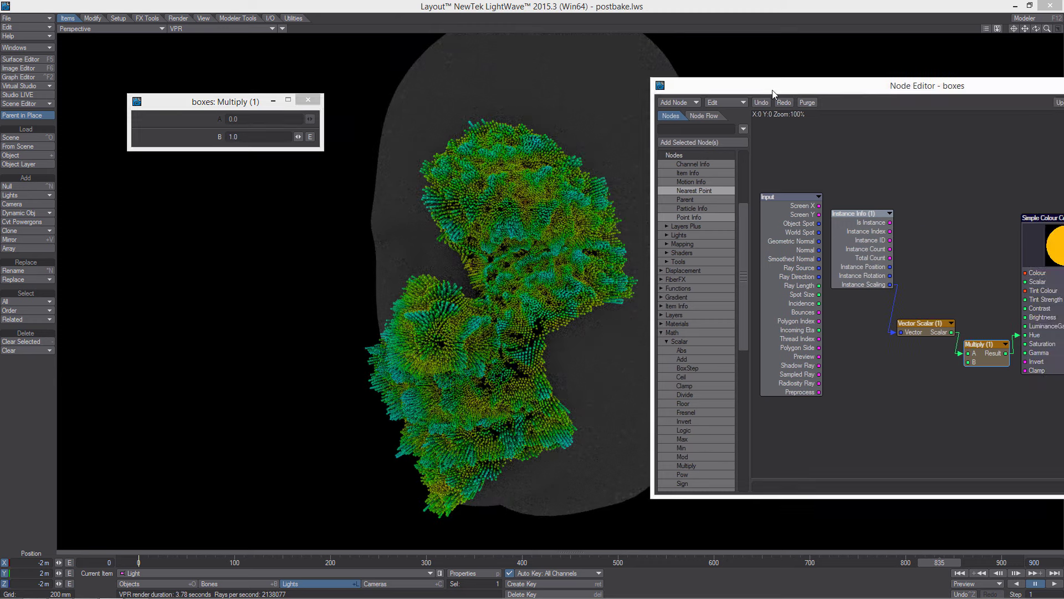
left_click_drag(919, 201, 821, 174, "alt")
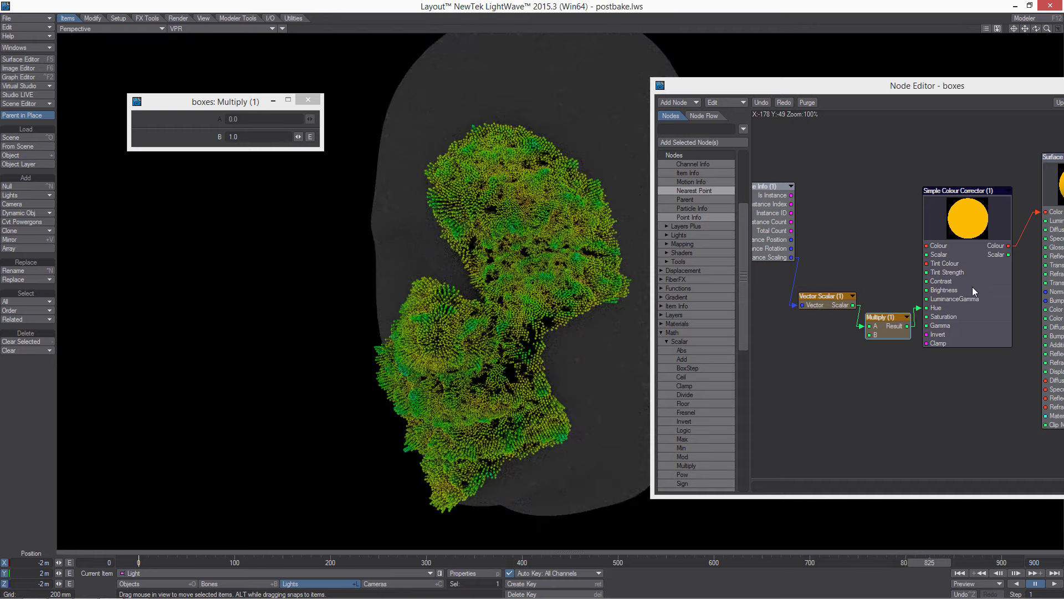
double_click(982, 313)
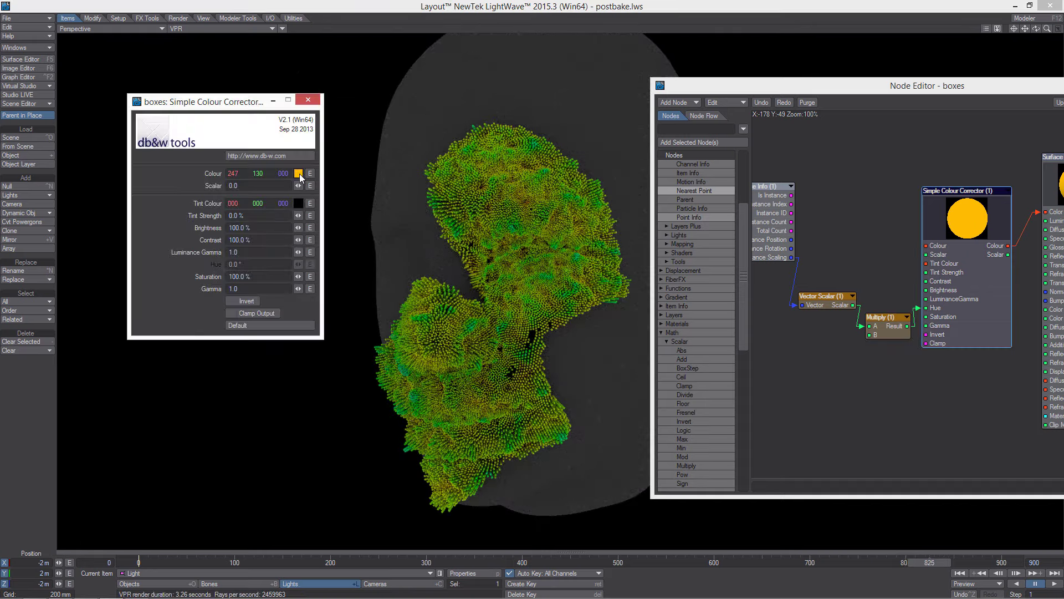
left_click(300, 174)
left_click_drag(321, 166, 305, 160)
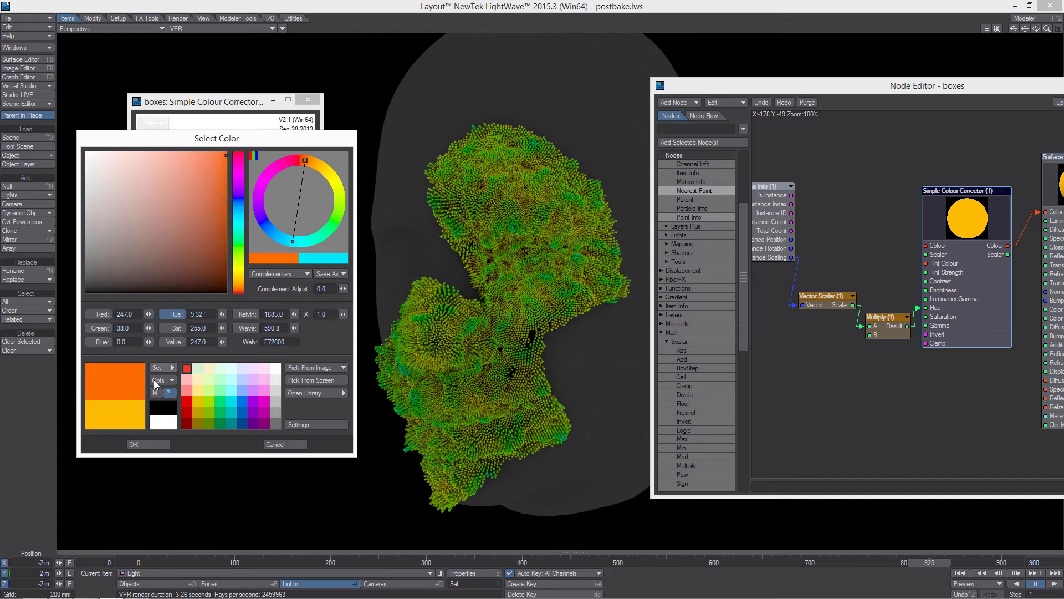
left_click(142, 447)
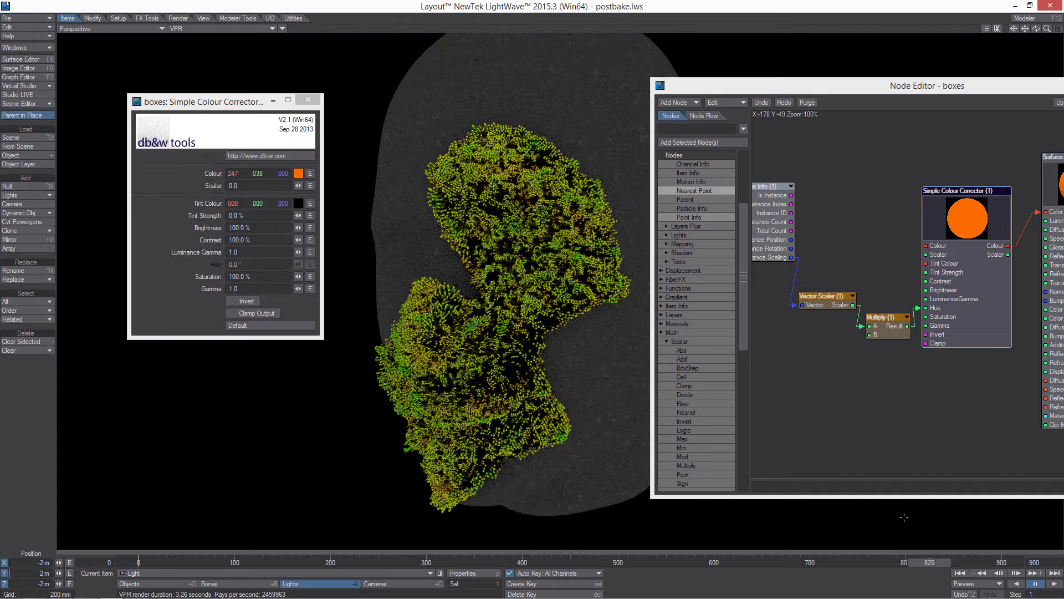
Step: Scrub the timeline to frames 507, 747 and 900 to check how the boxes' colours change with their scale
left_click_drag(929, 563, 563, 562)
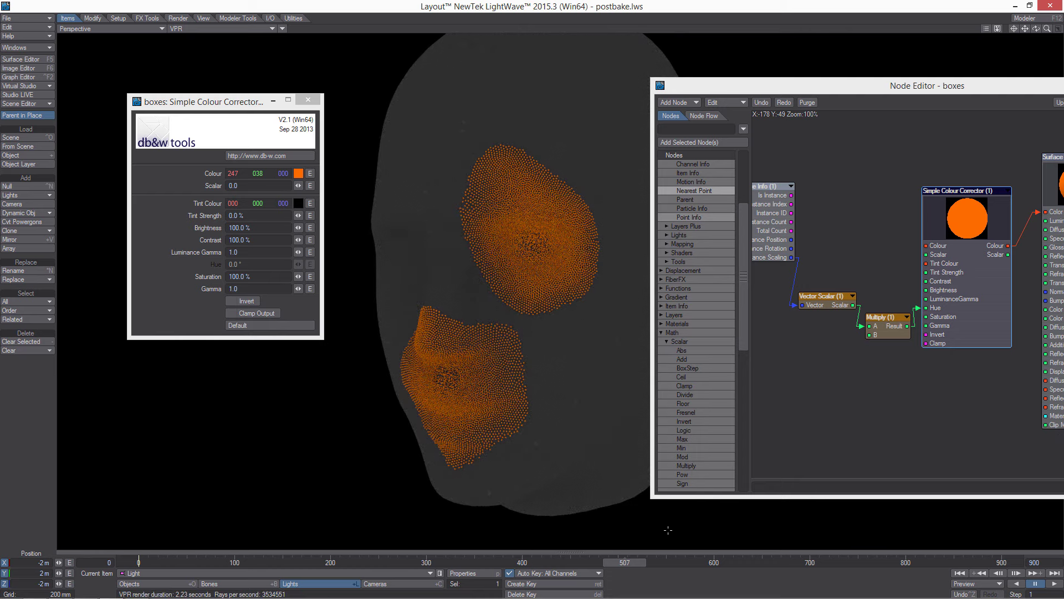
left_click(699, 562)
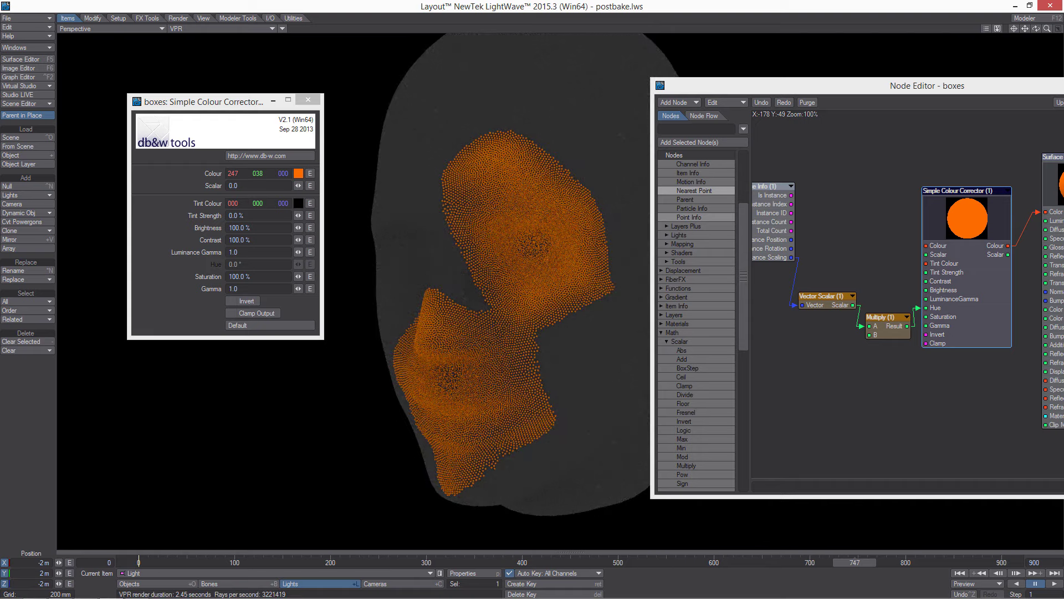
left_click_drag(855, 563, 1001, 562)
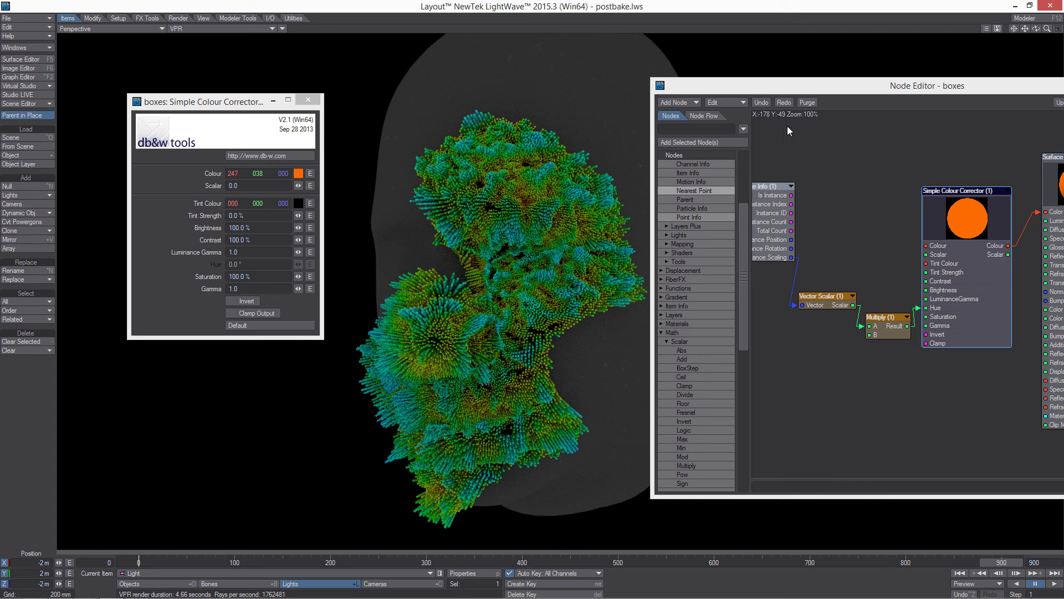
Step: Close the node editor and turn off Draft Mode for the VPR viewport to inspect the boxes up close
left_click_drag(862, 89, 608, 103)
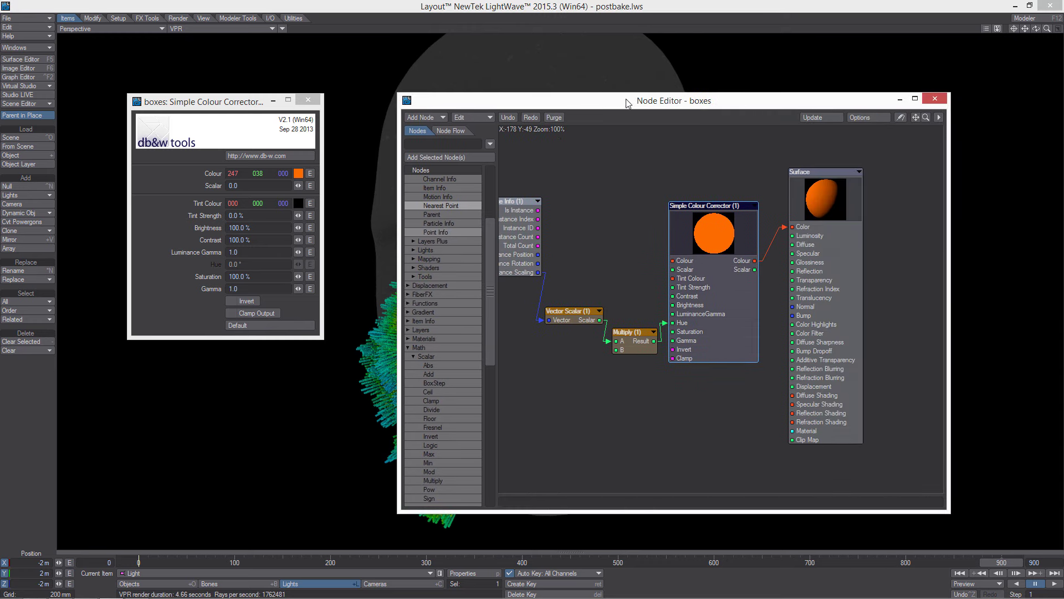
left_click(945, 100)
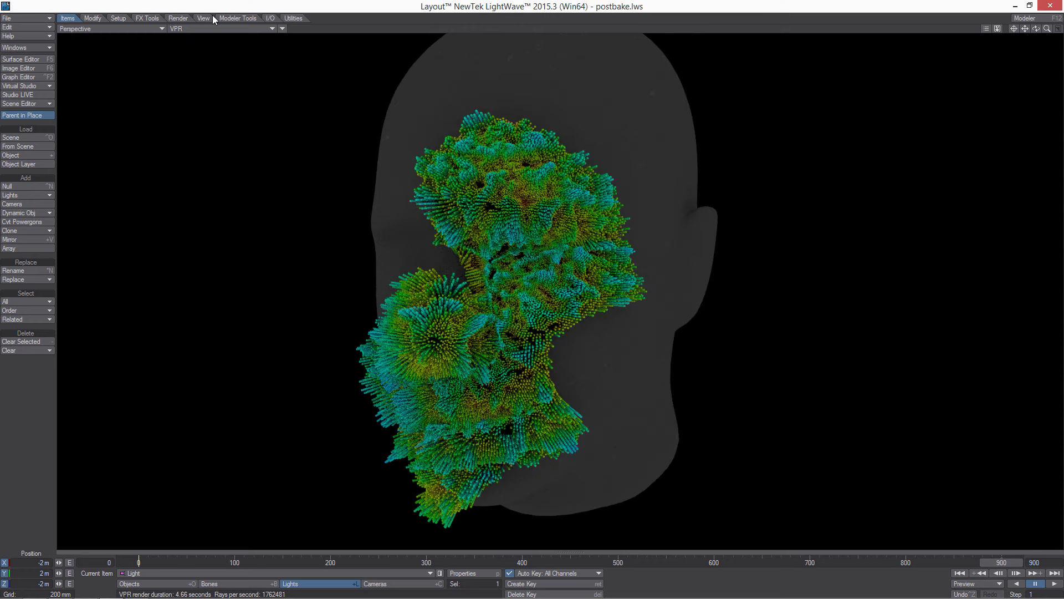
left_click(282, 28)
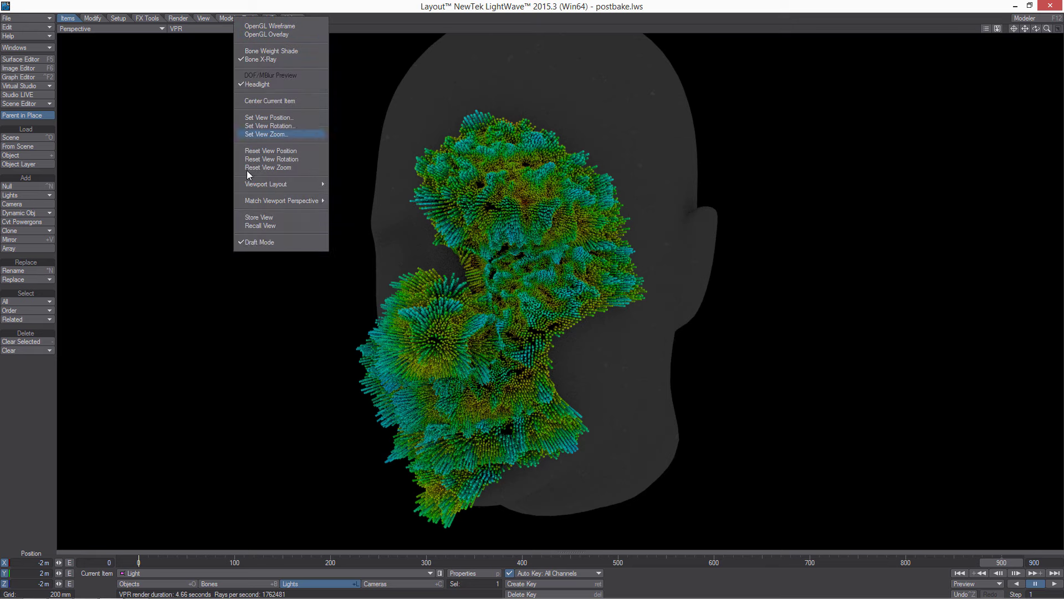
left_click(254, 242)
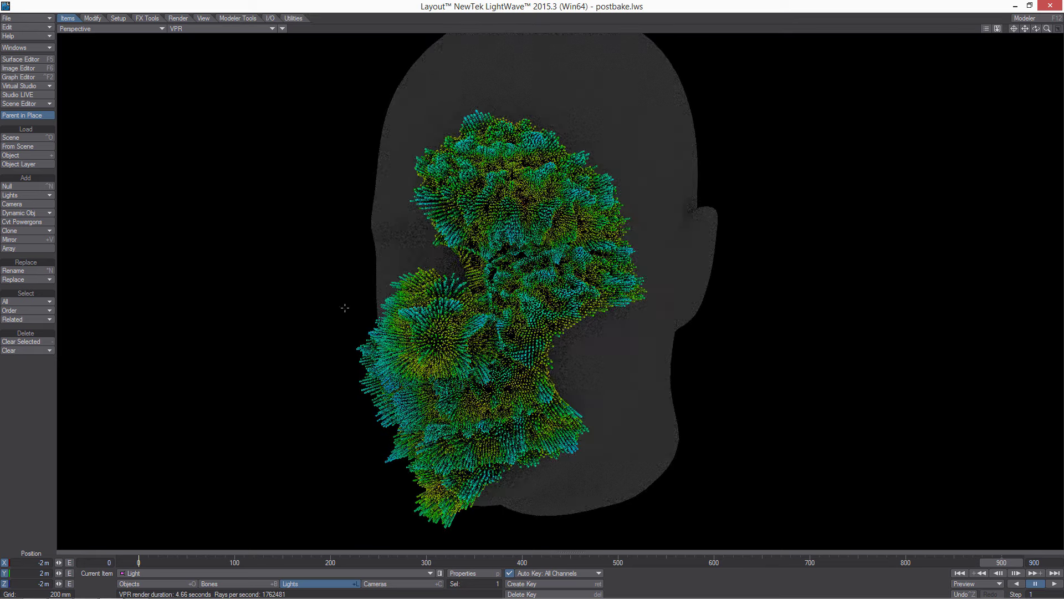
scroll(482, 309, "up", 3)
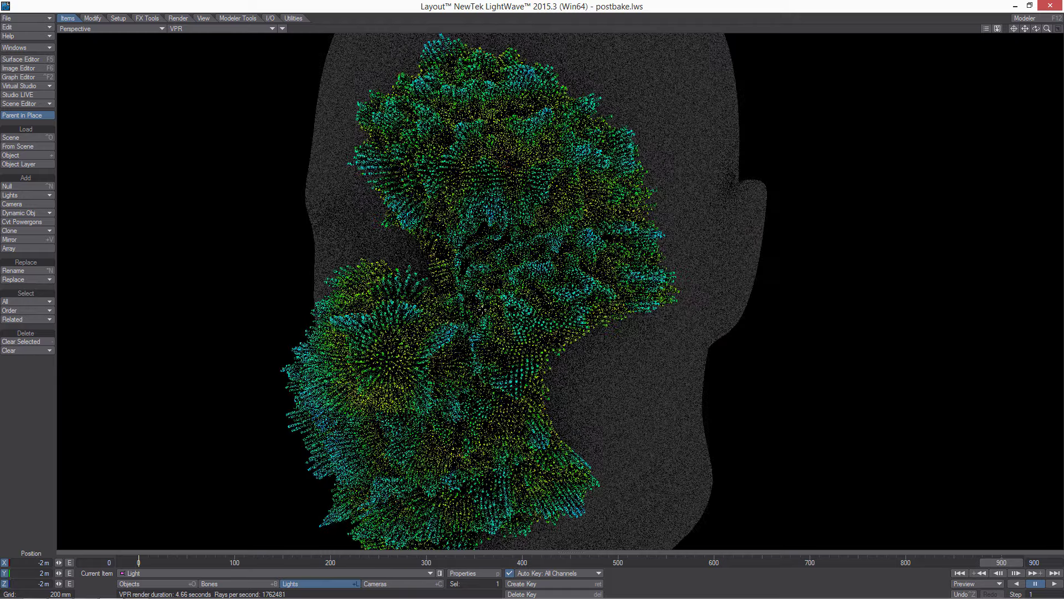